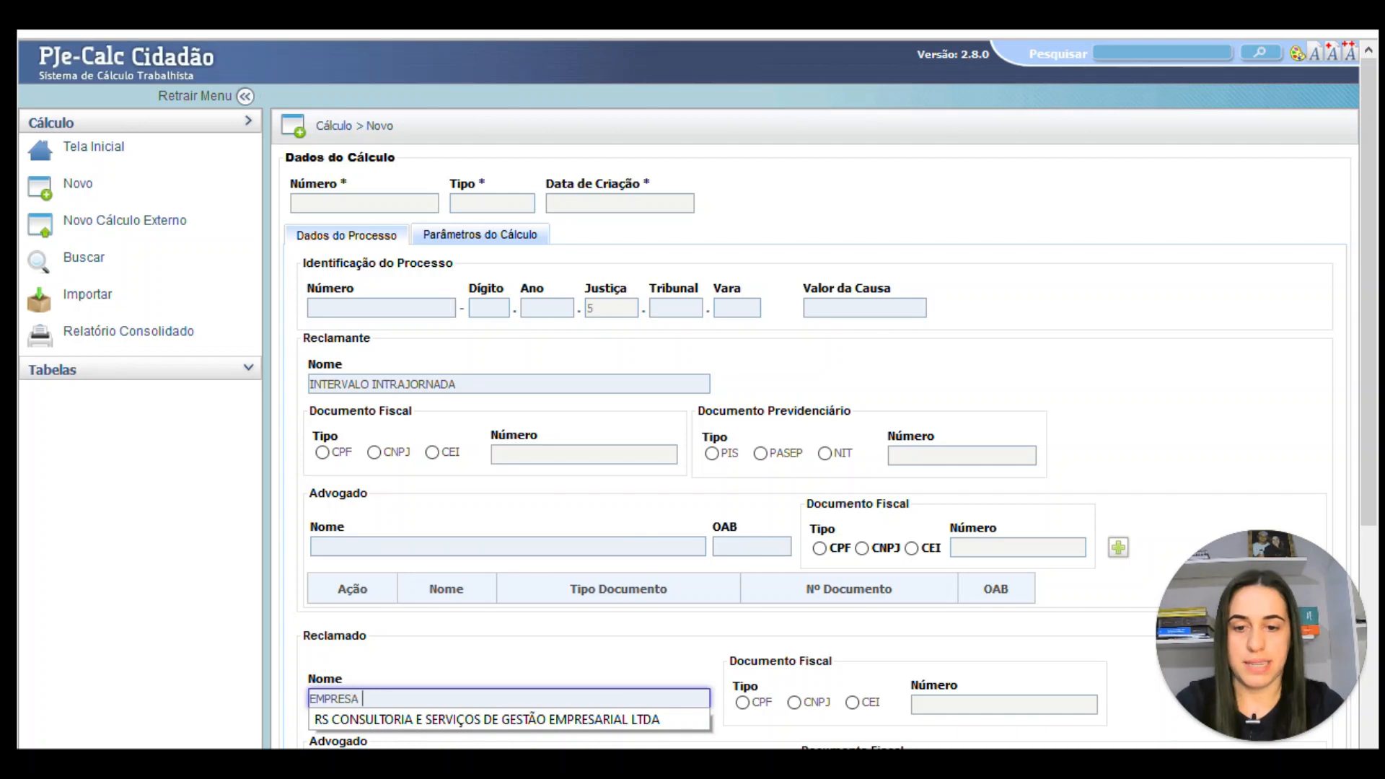
- Complete the Reclamado name as EMPRESA 123 and set the calculation parameters' state to AL and municipality to AGUA BRANCA
type("123")
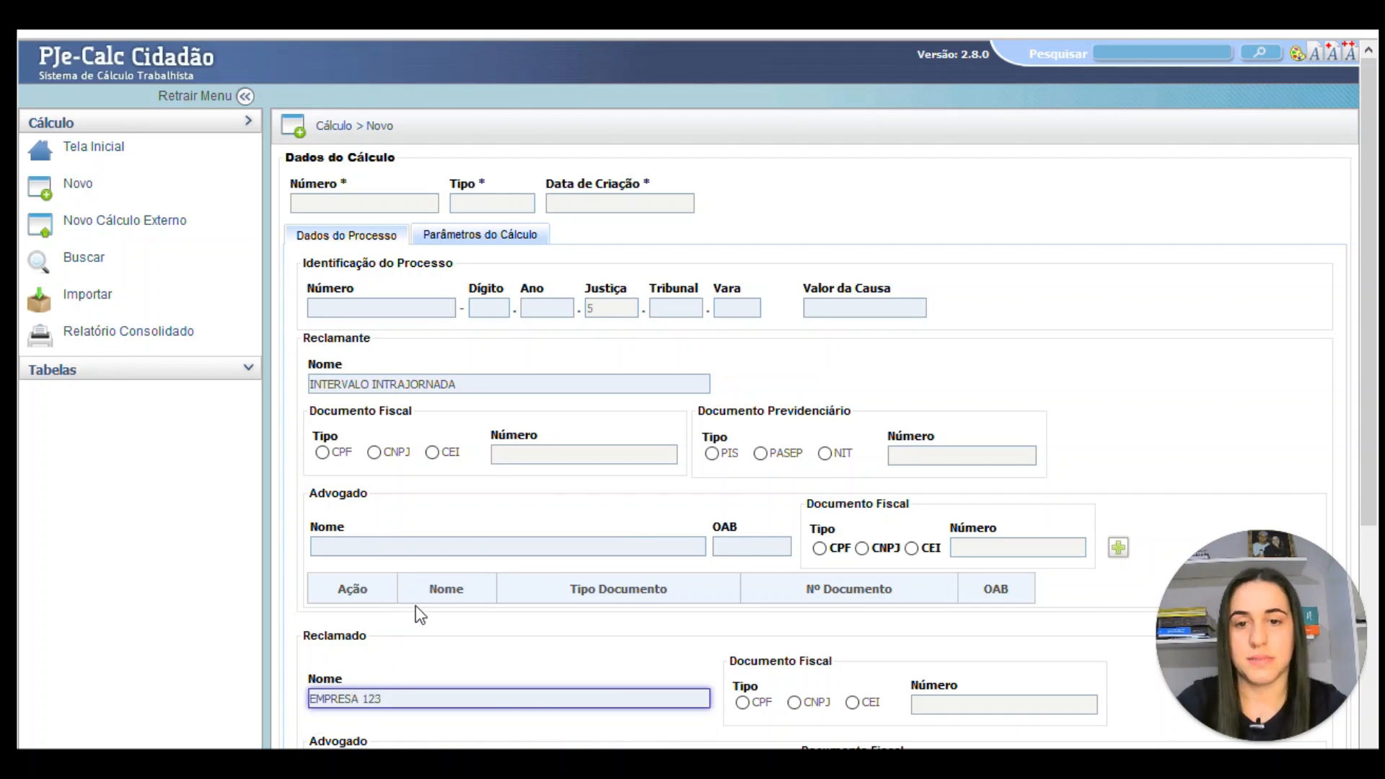
left_click(520, 235)
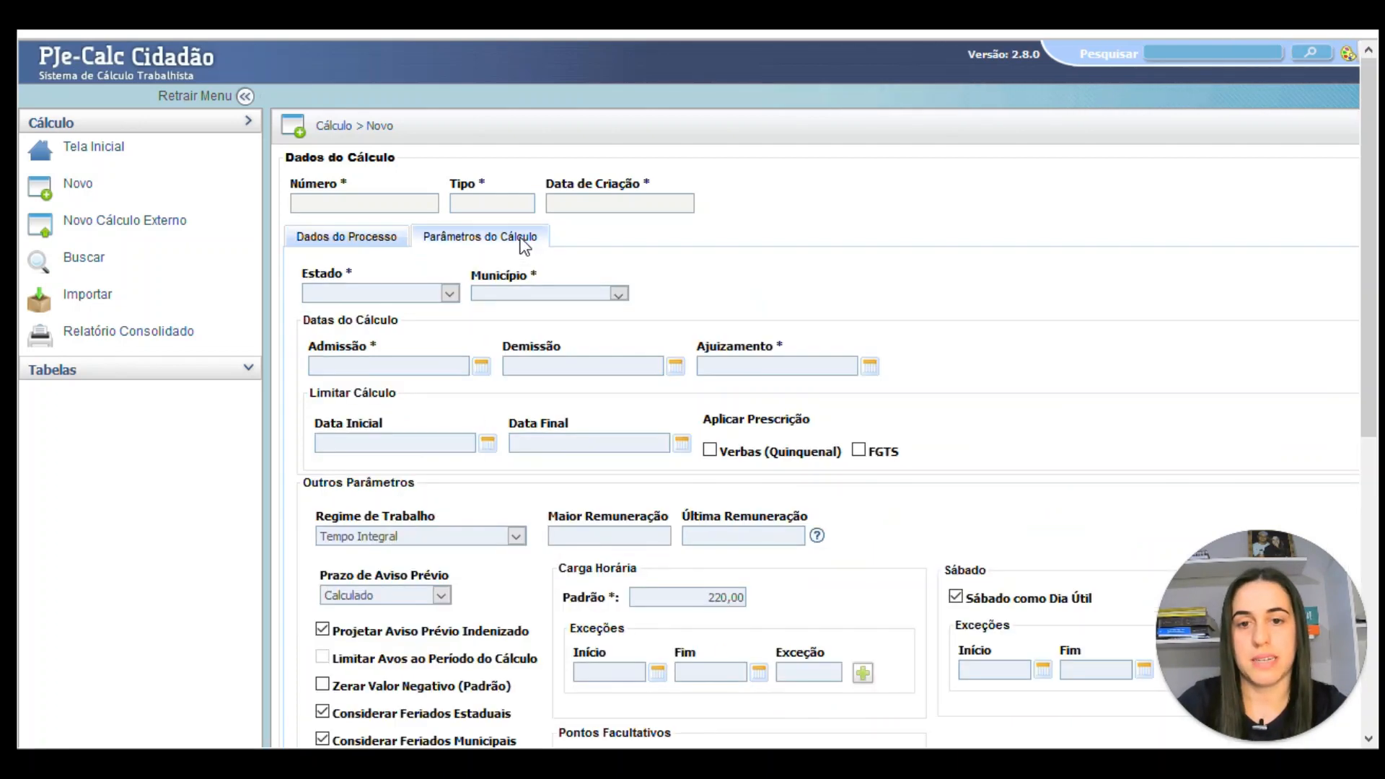
left_click(449, 295)
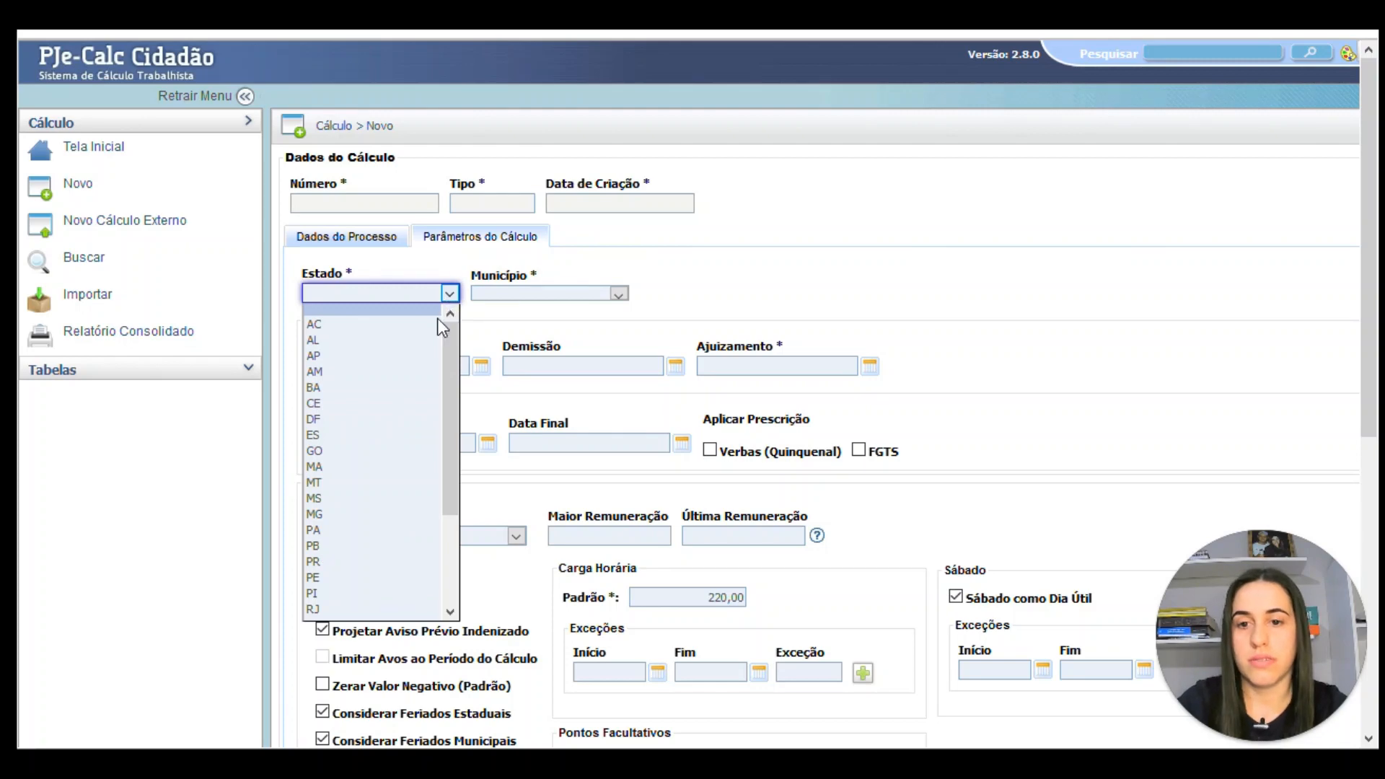
left_click(427, 336)
left_click(527, 298)
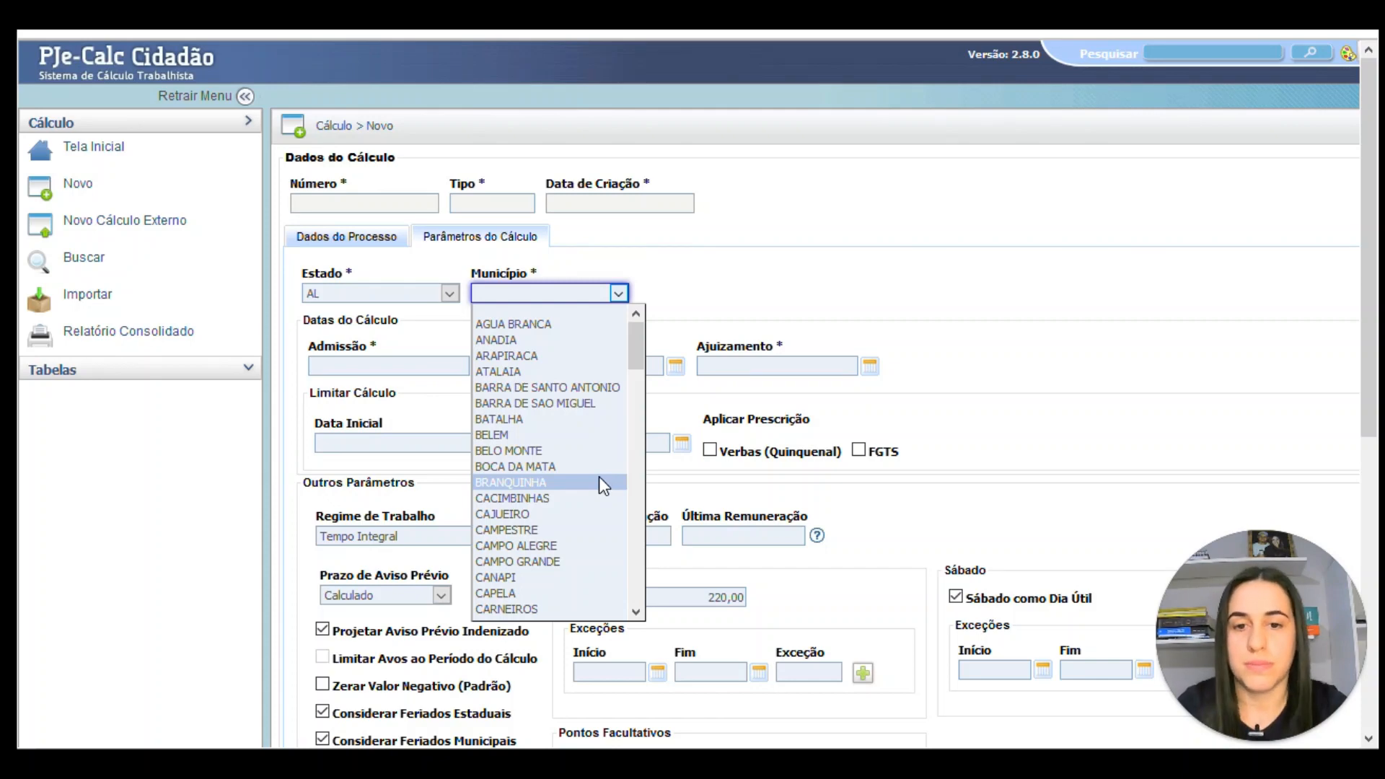
left_click(527, 326)
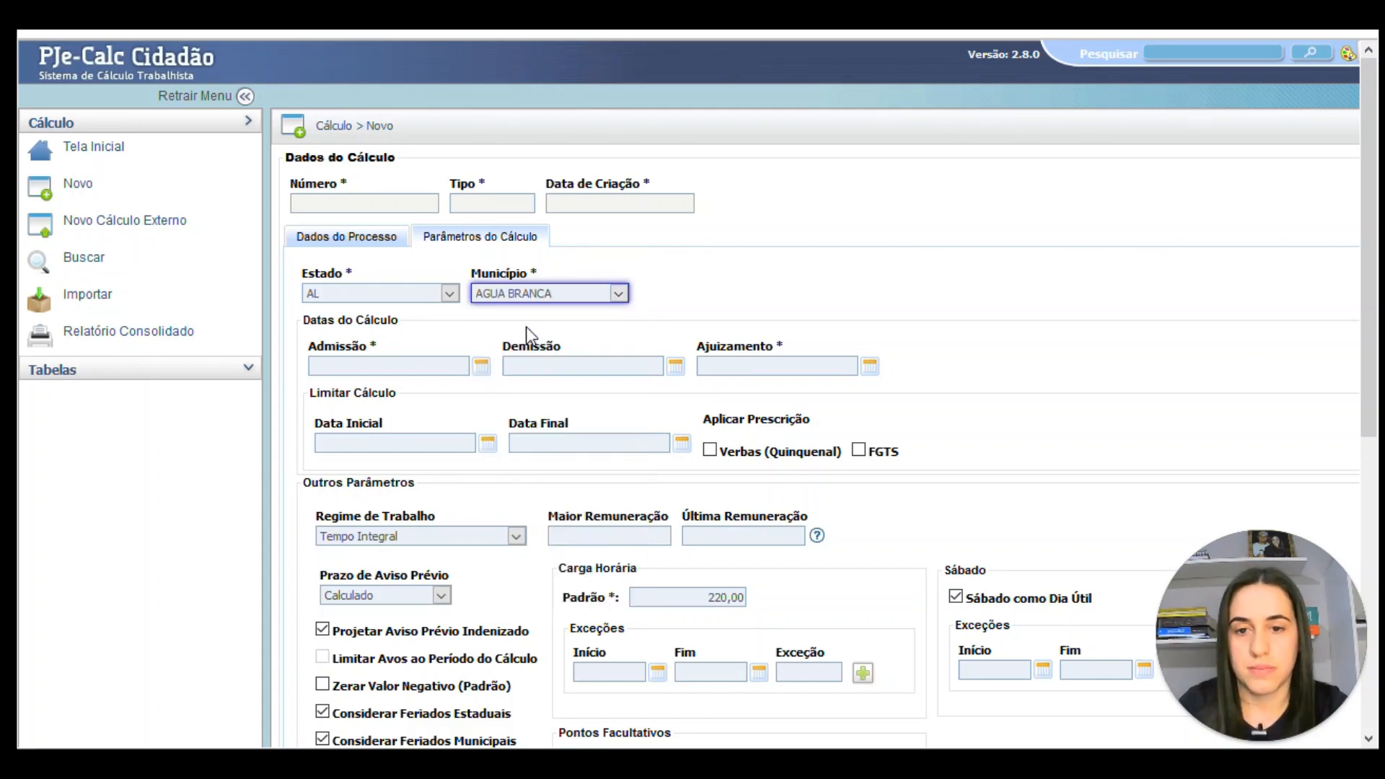
- Set the admission date (Admissão) to 10/01/2020
left_click(407, 366)
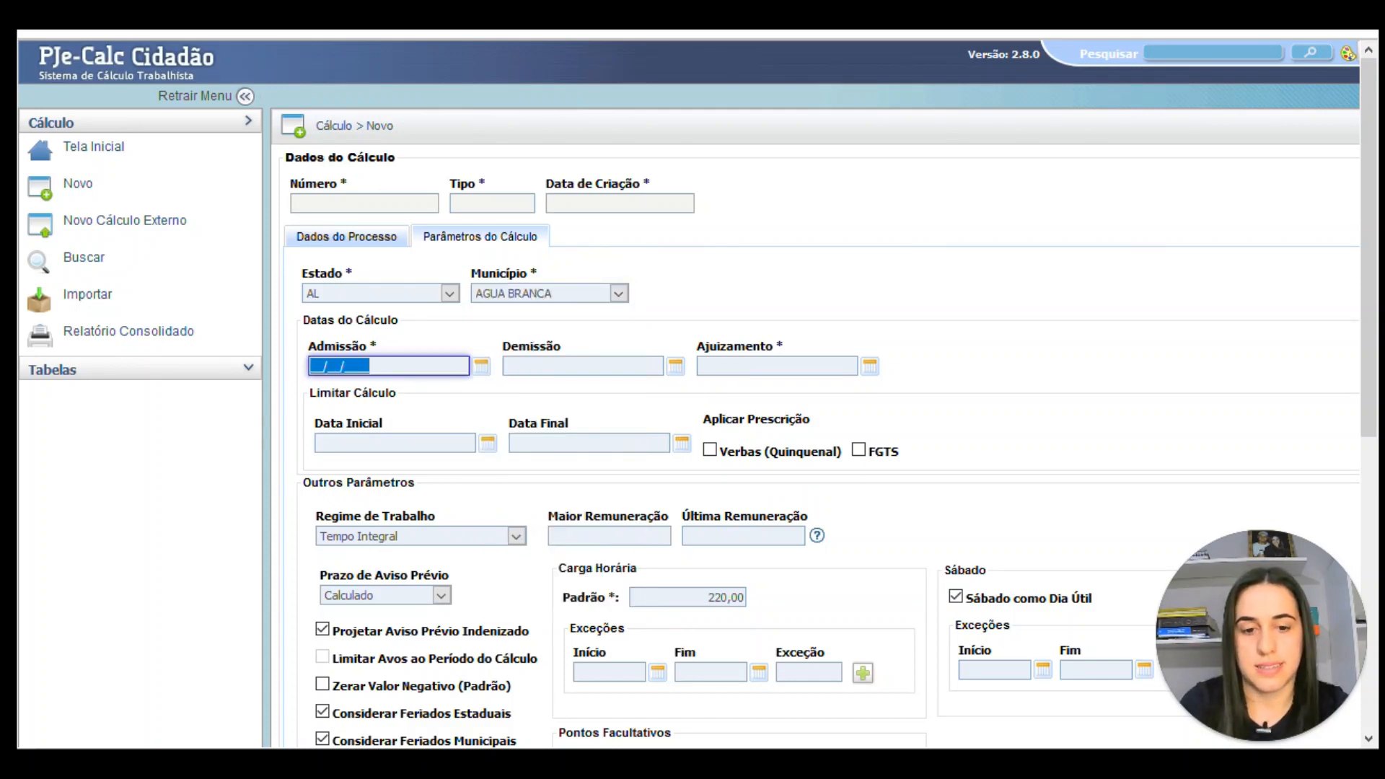
key("alt+Tab")
key("alt+Tab")
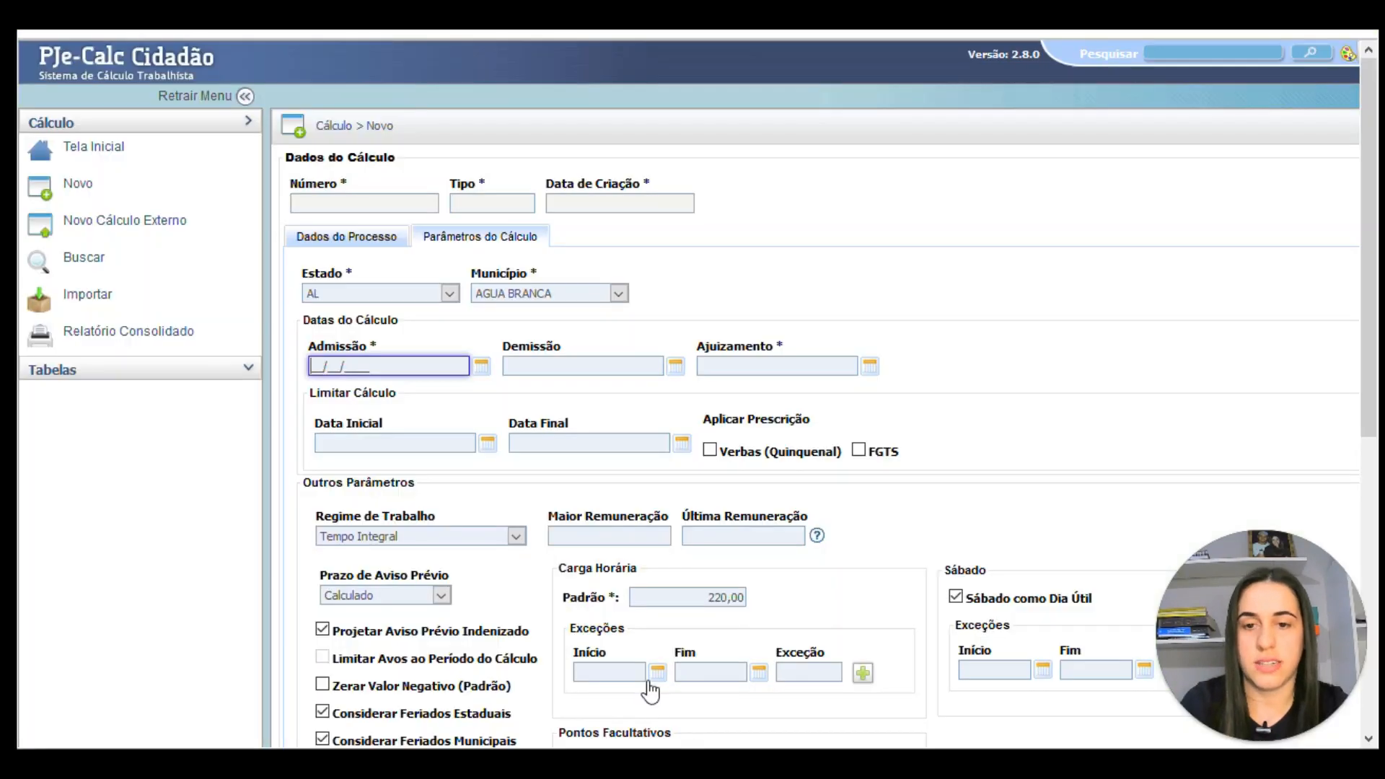
type("10012020")
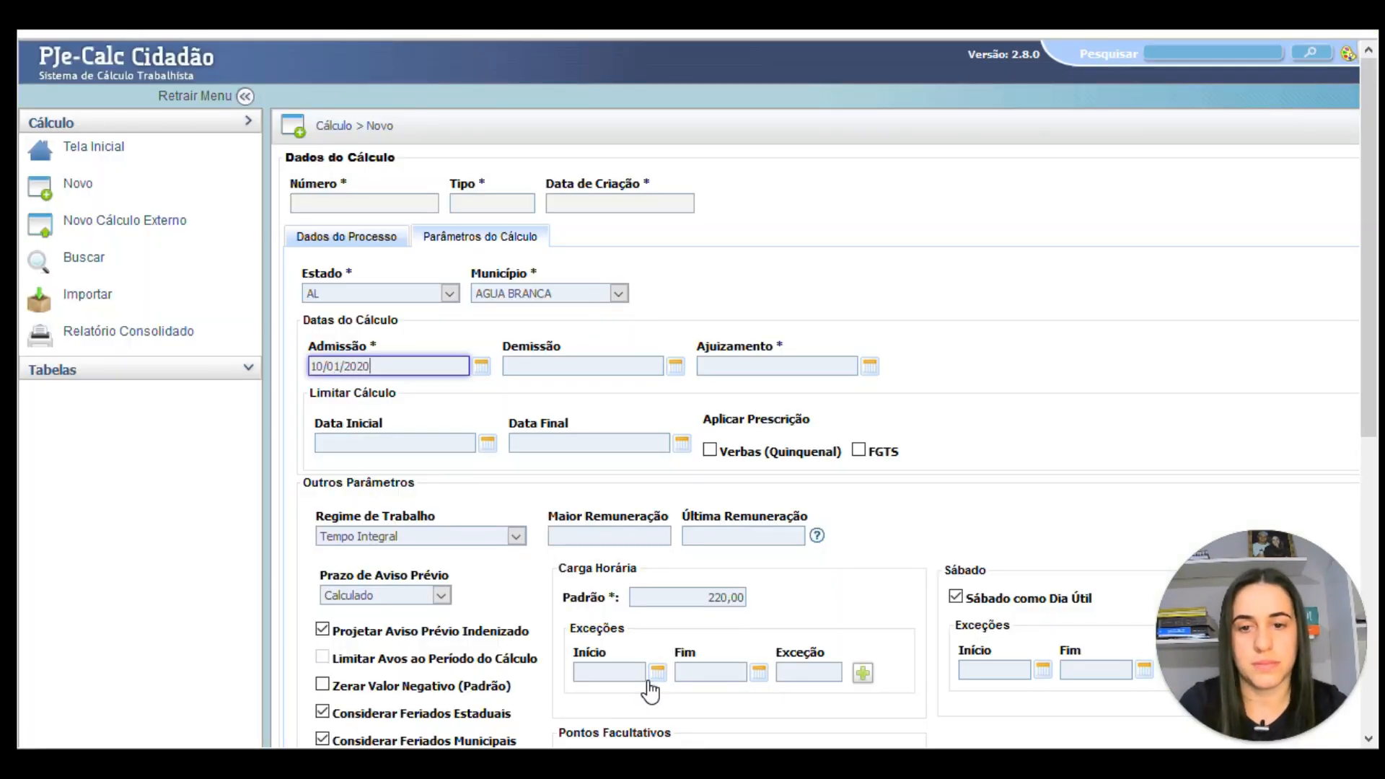
- Check the Simulação 1 data on the presentation slide and set the dismissal date (Demissão) to 10/02/2021
key("alt+Tab")
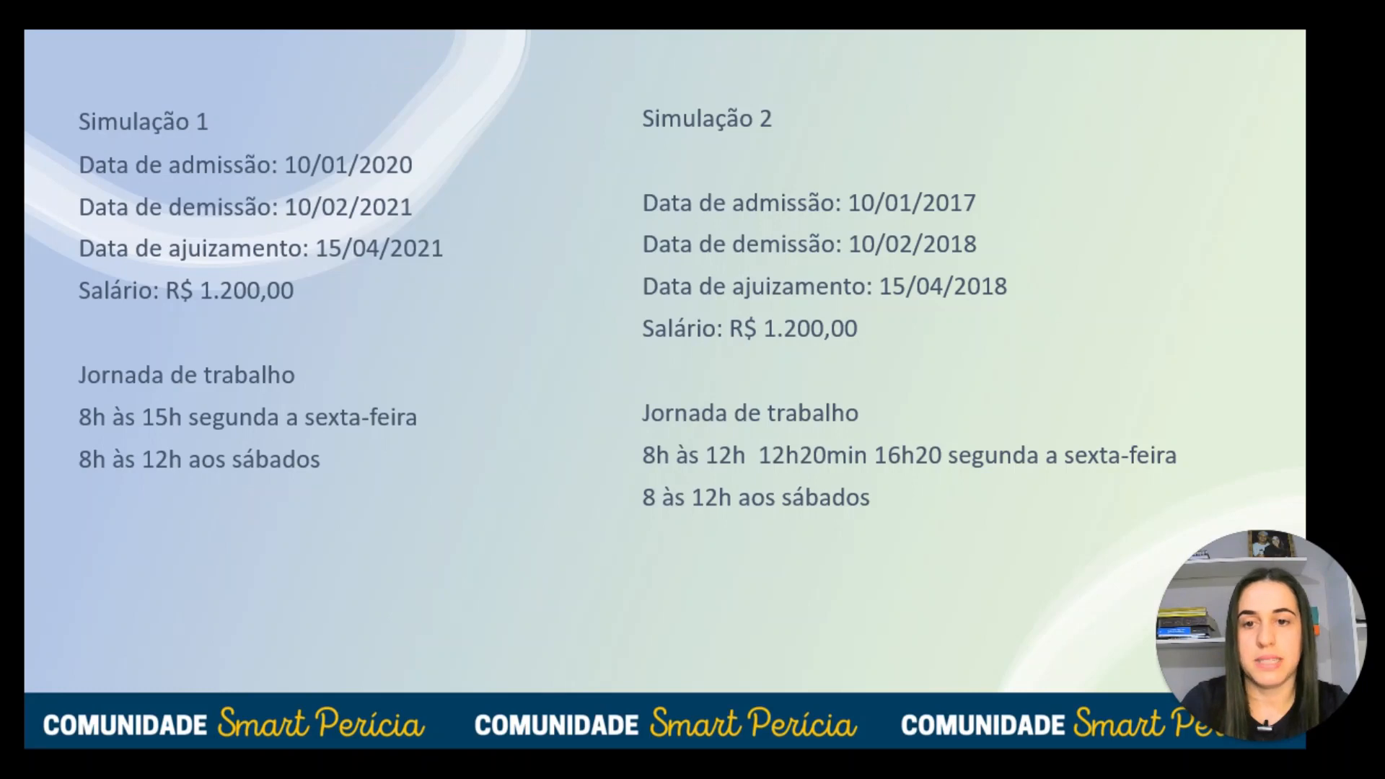
key("alt+Tab")
key("Tab")
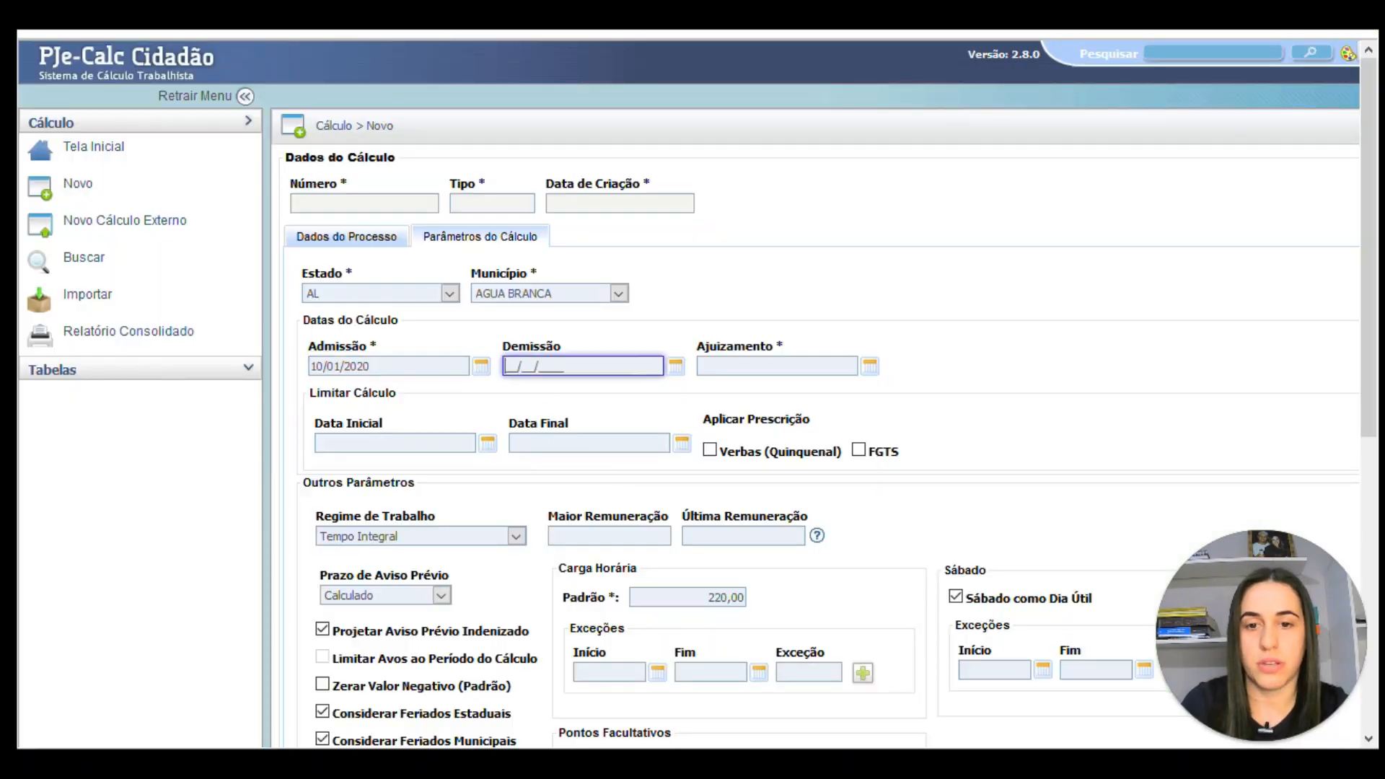
type("1002021")
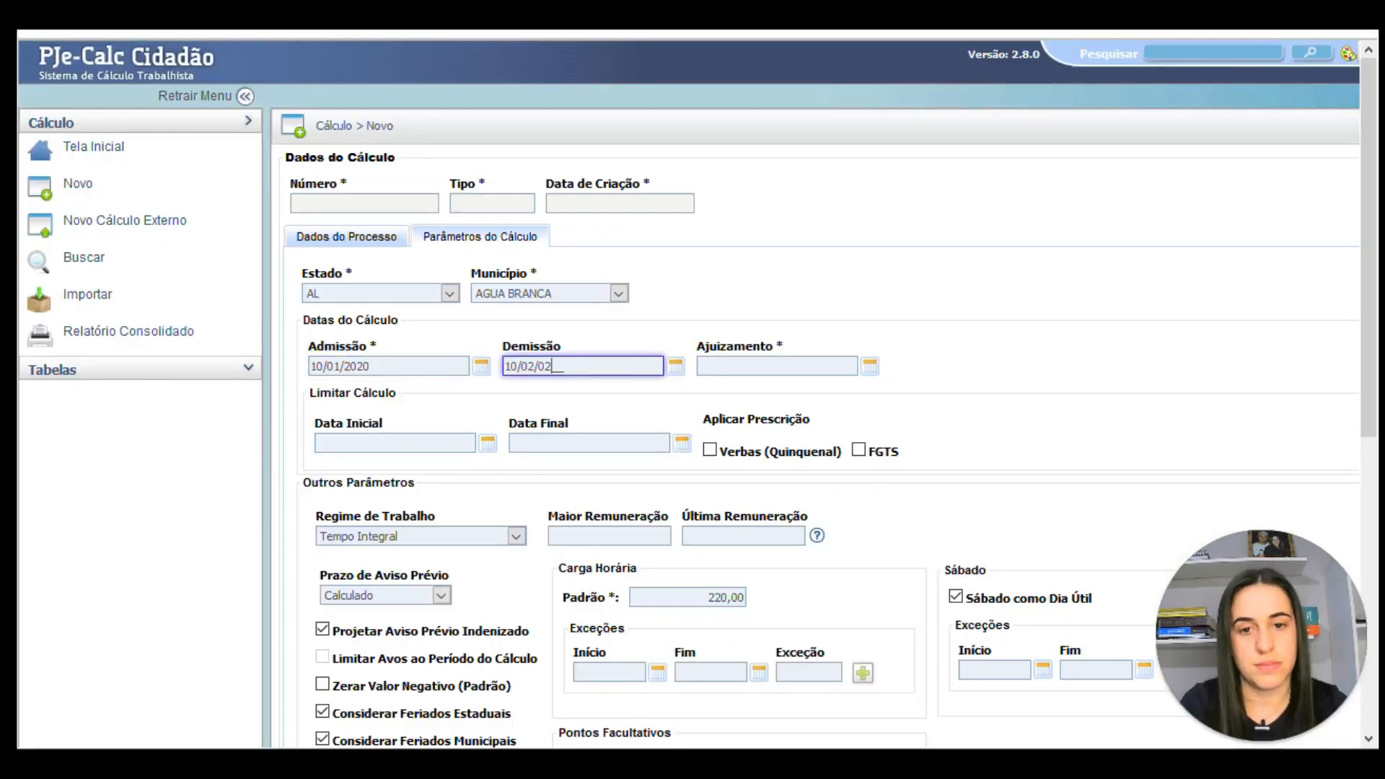
key("BackSpace")
key("BackSpace")
key("BackSpace")
type("2021")
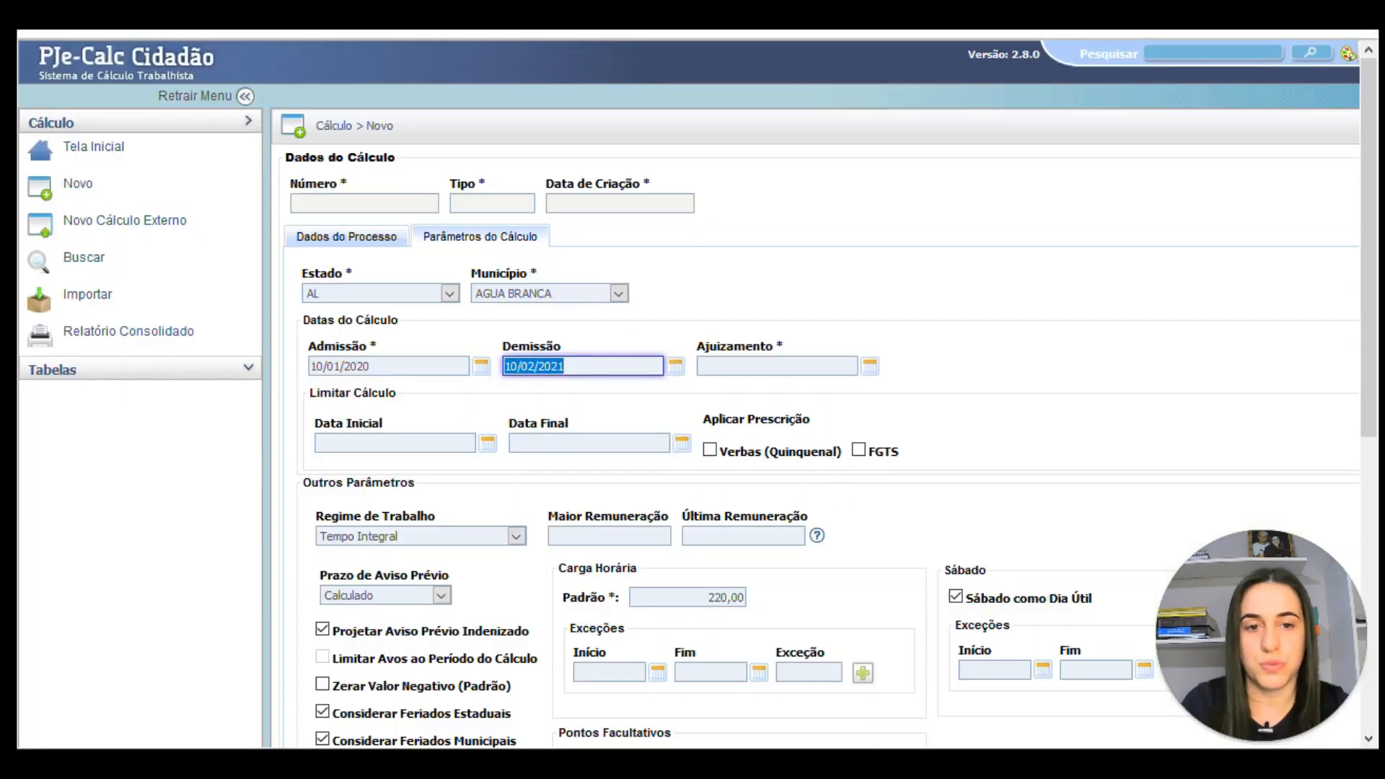
- Set the filing date (Ajuizamento) to 15/04/2021 and save the calculation
left_click(777, 365)
type("15/04/2021")
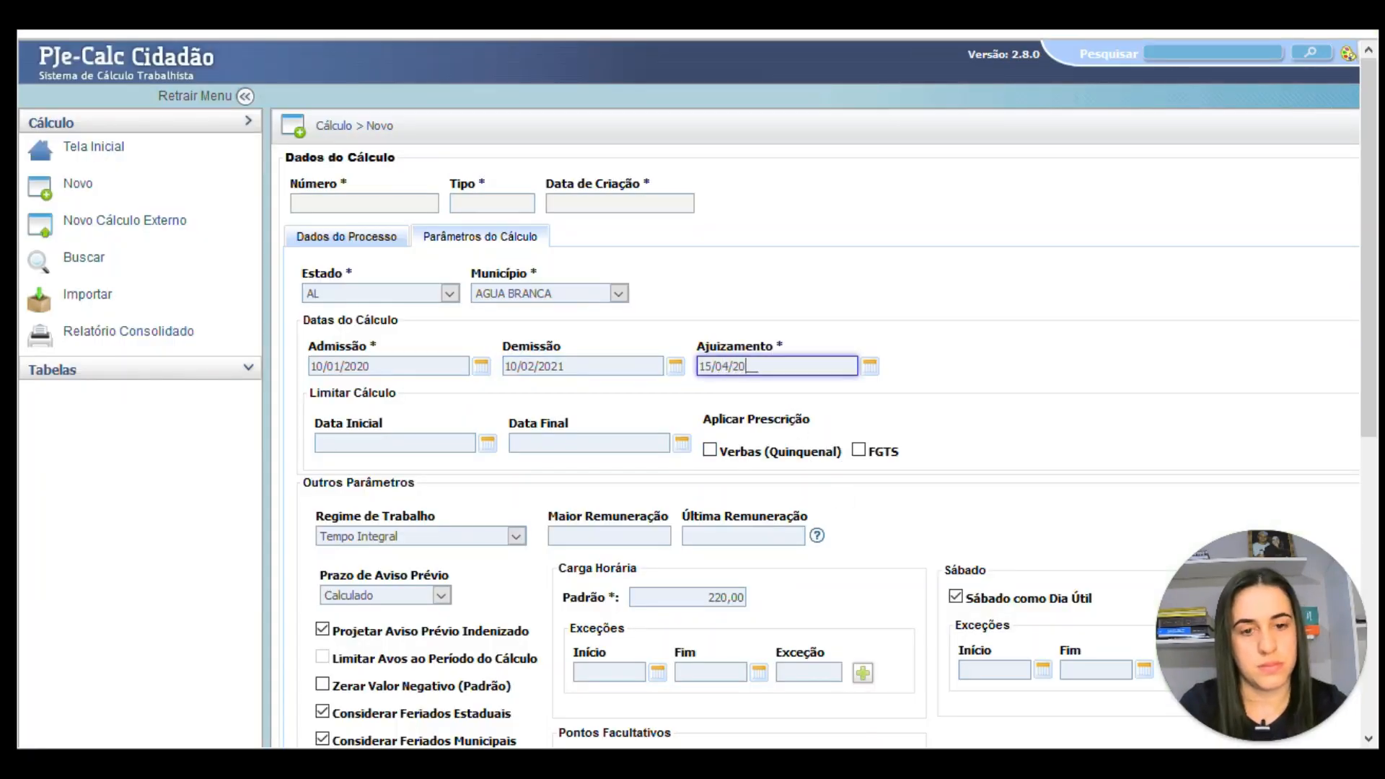
scroll(750, 400, "down", 3)
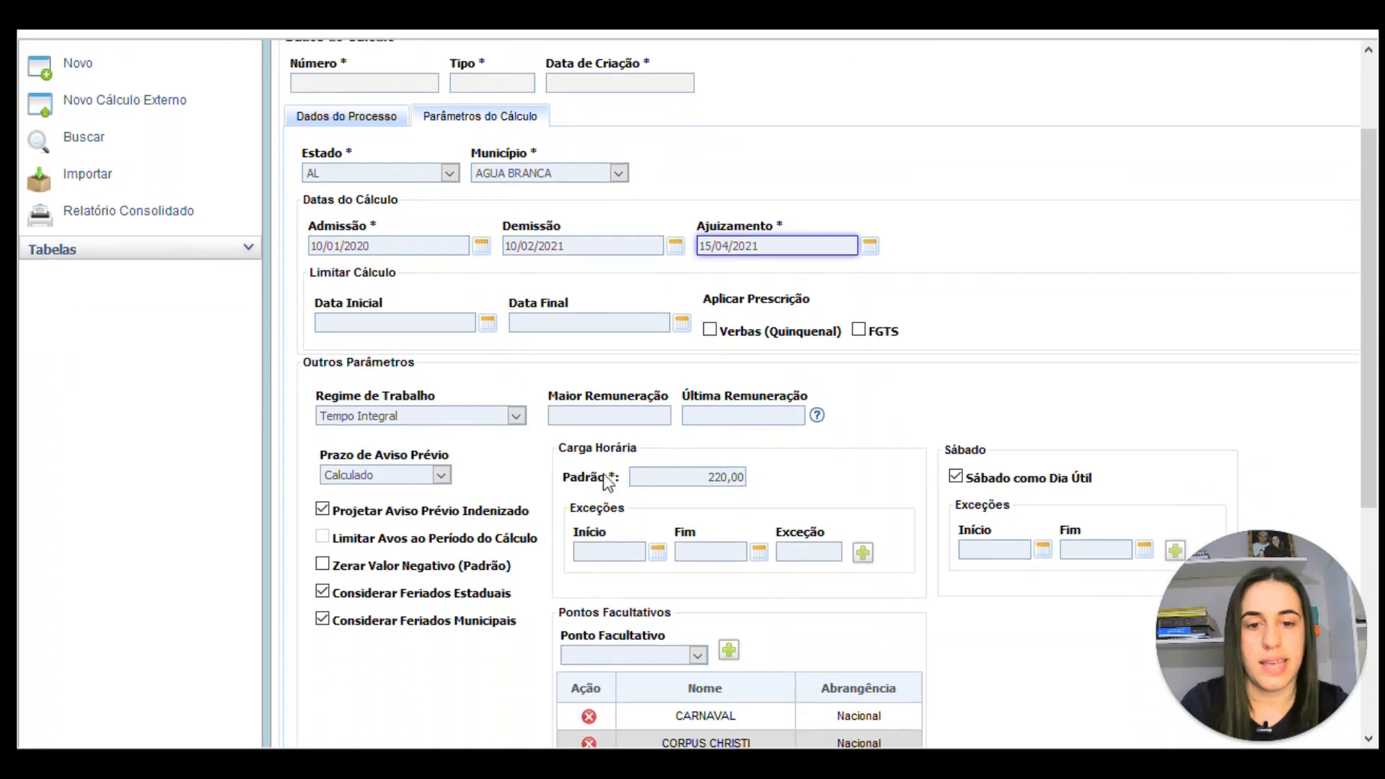
scroll(628, 575, "down", 5)
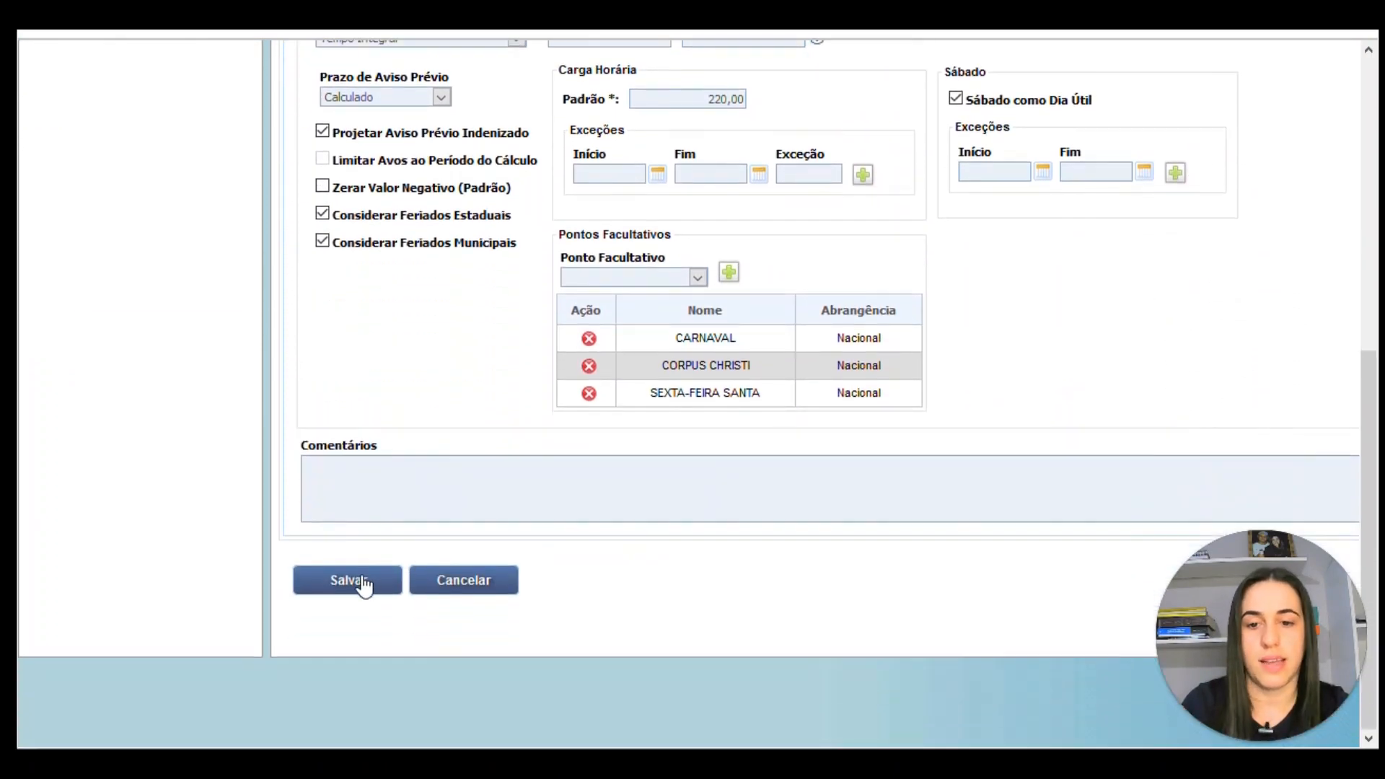
left_click(361, 581)
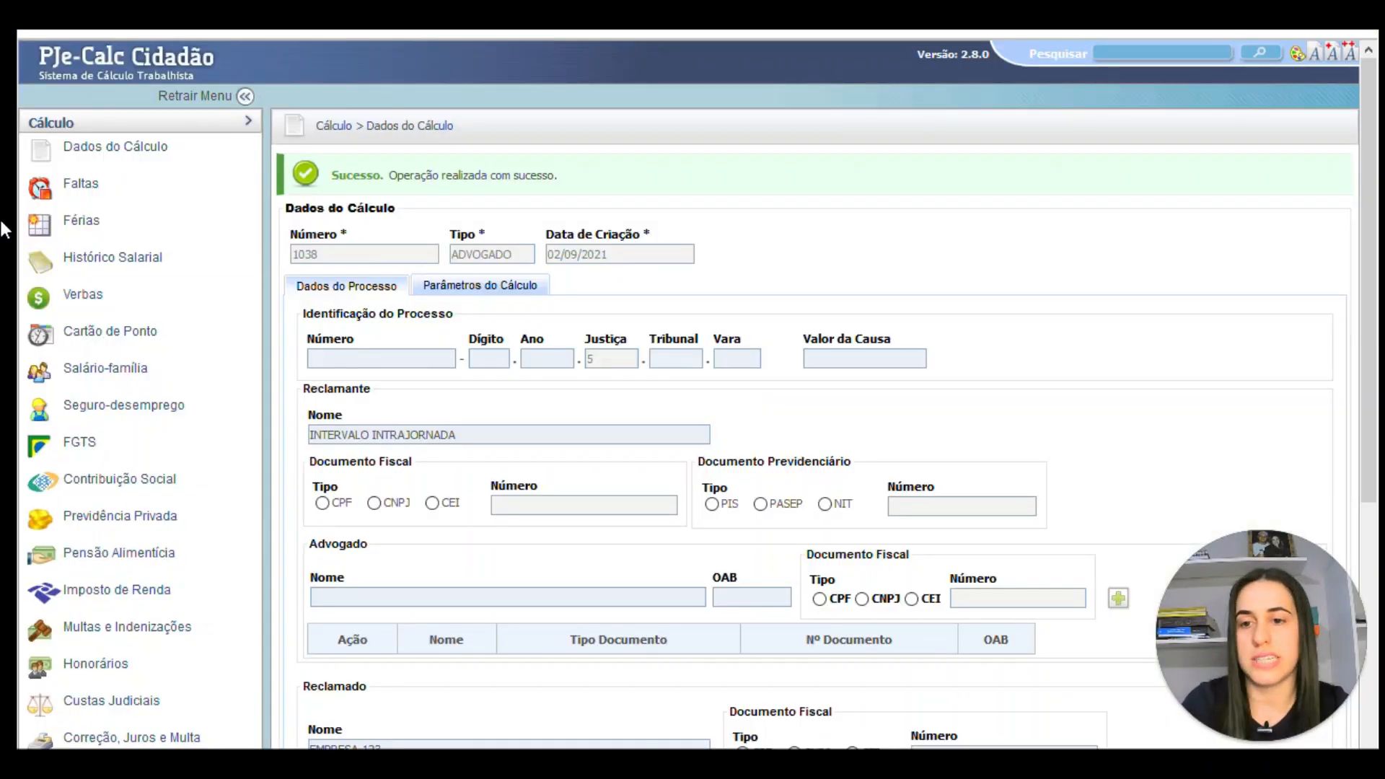
- Create a new salary history (Histórico Salarial) entry named SALÁRIO PAGO
left_click(173, 286)
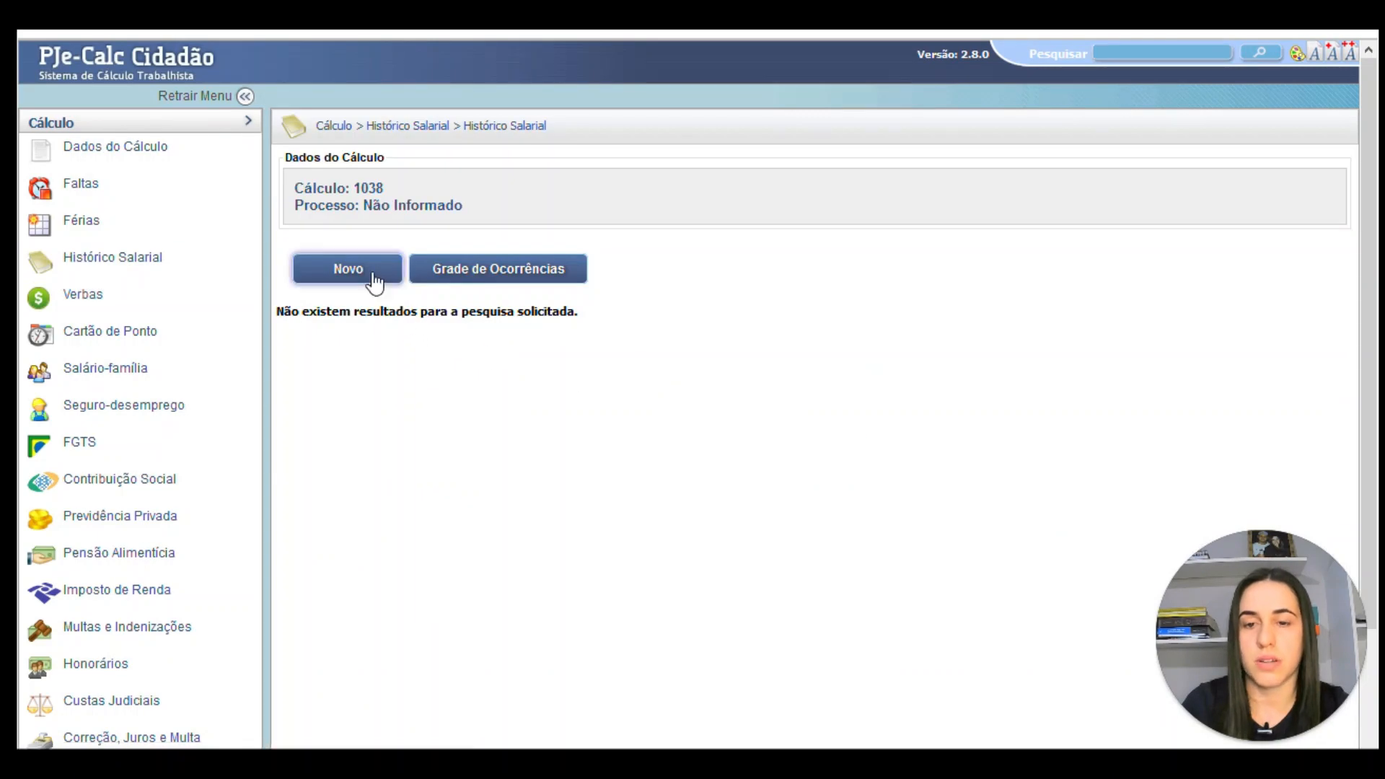
left_click(376, 282)
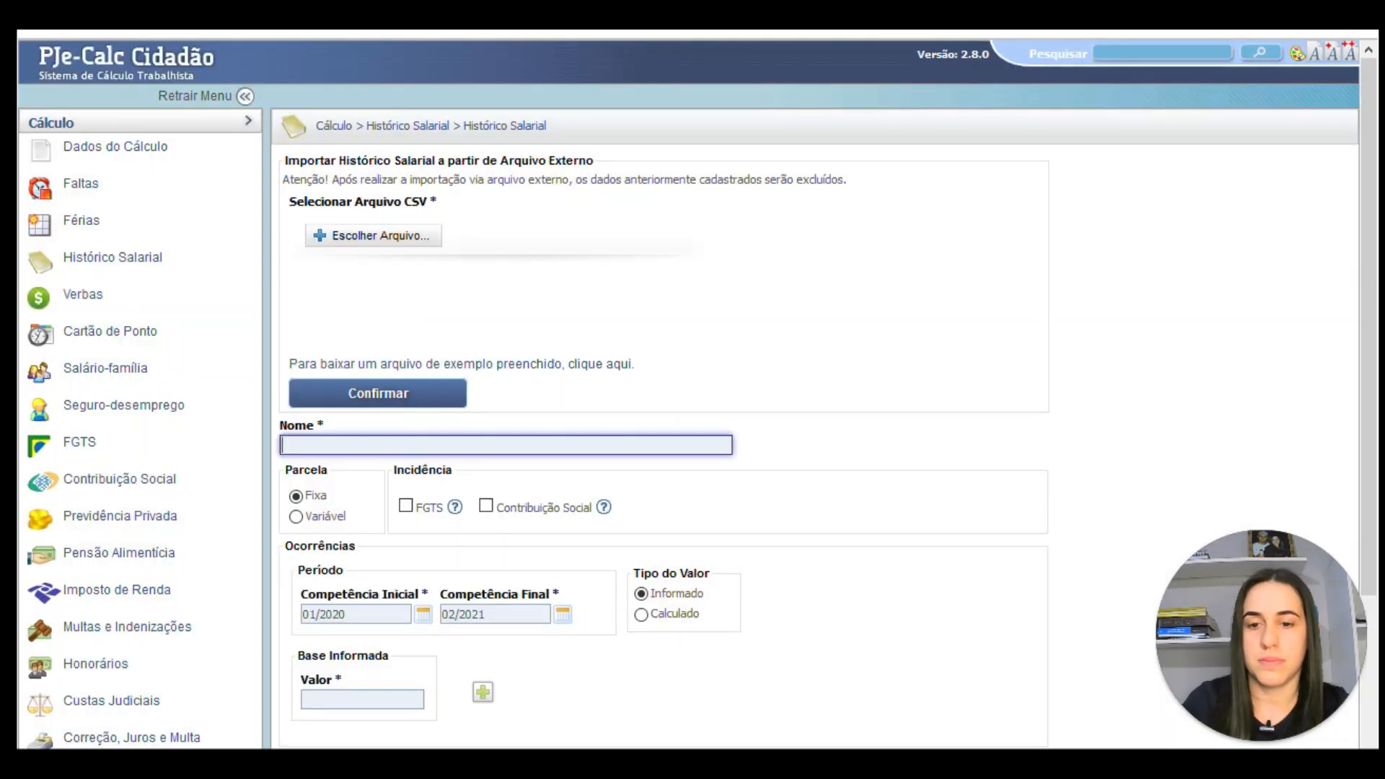
type("SAL")
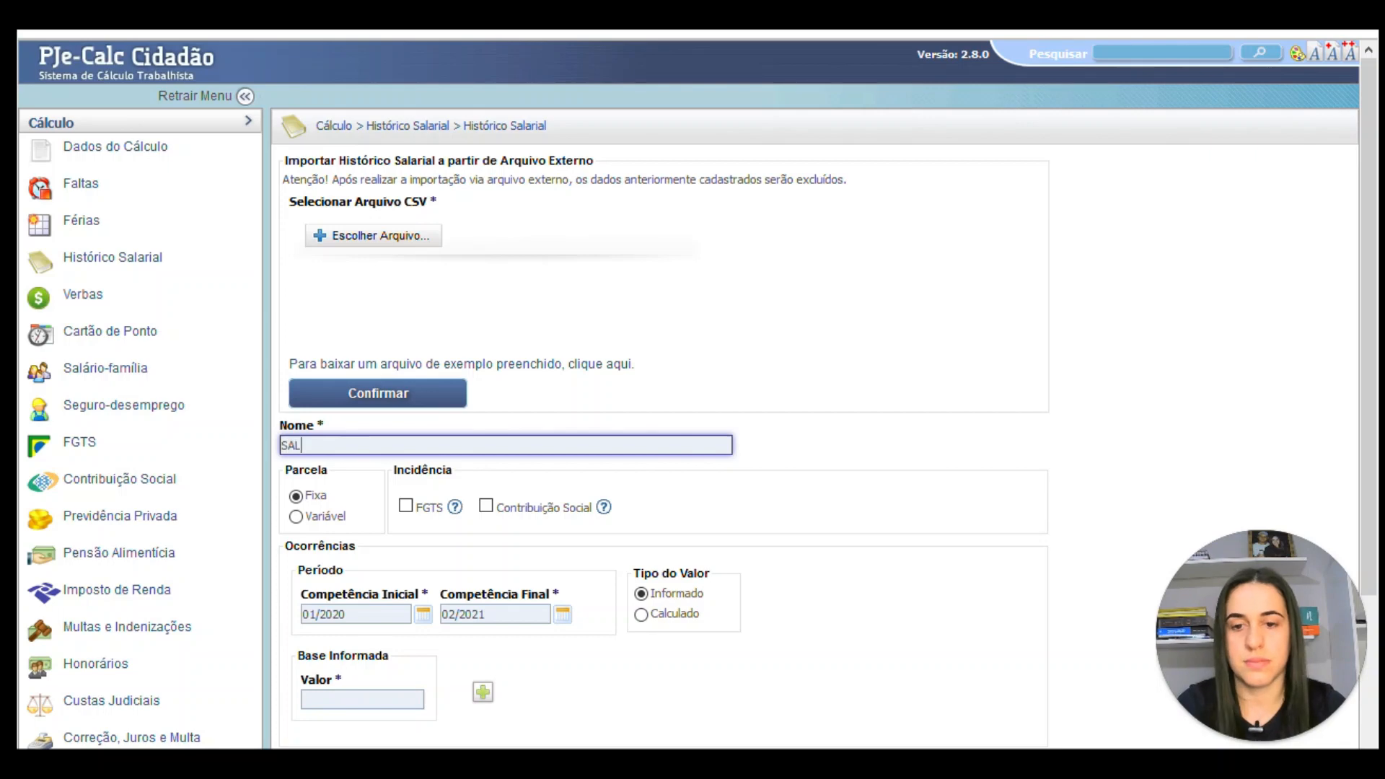
left_click(331, 521)
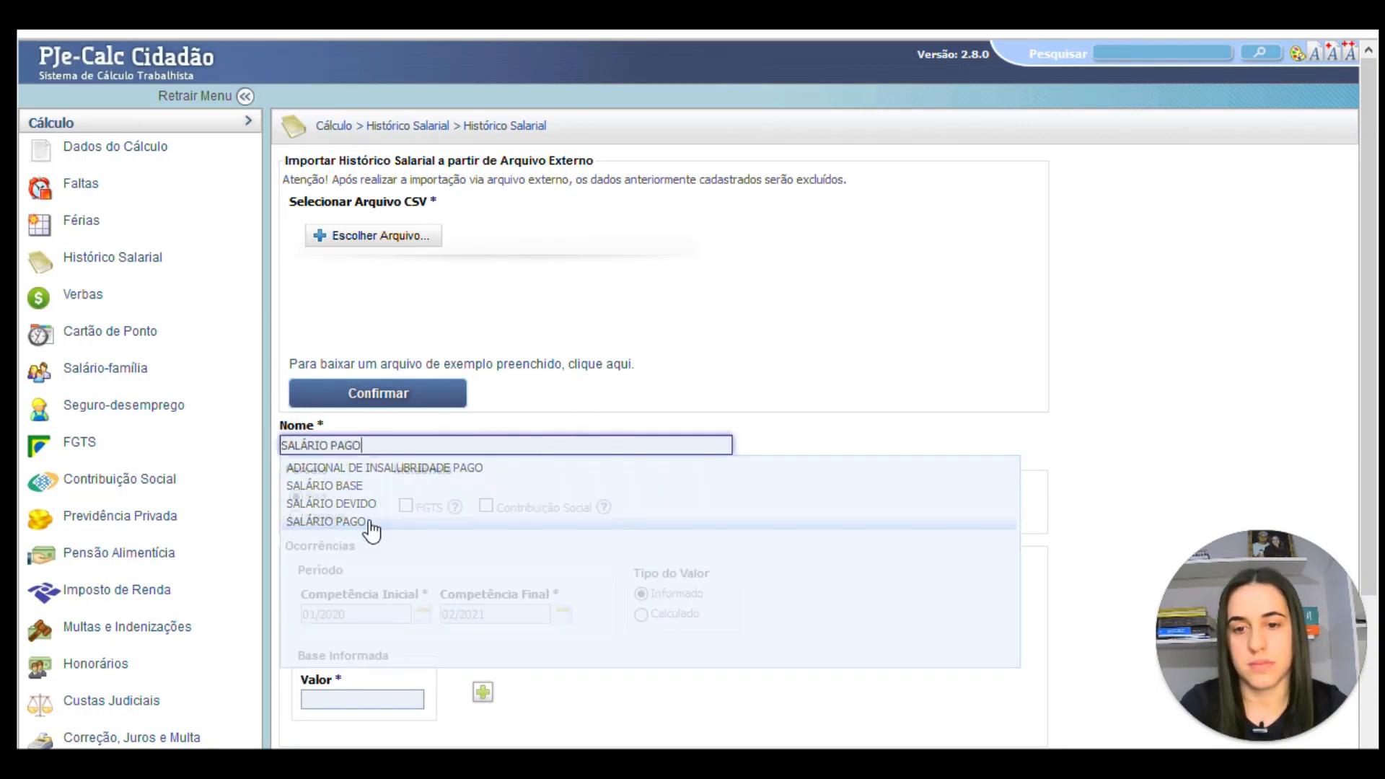
- Add monthly occurrences of 1.200,00 for 01/2020 through 02/2021 and save the salary history
scroll(353, 563, "down", 3)
left_click(343, 586)
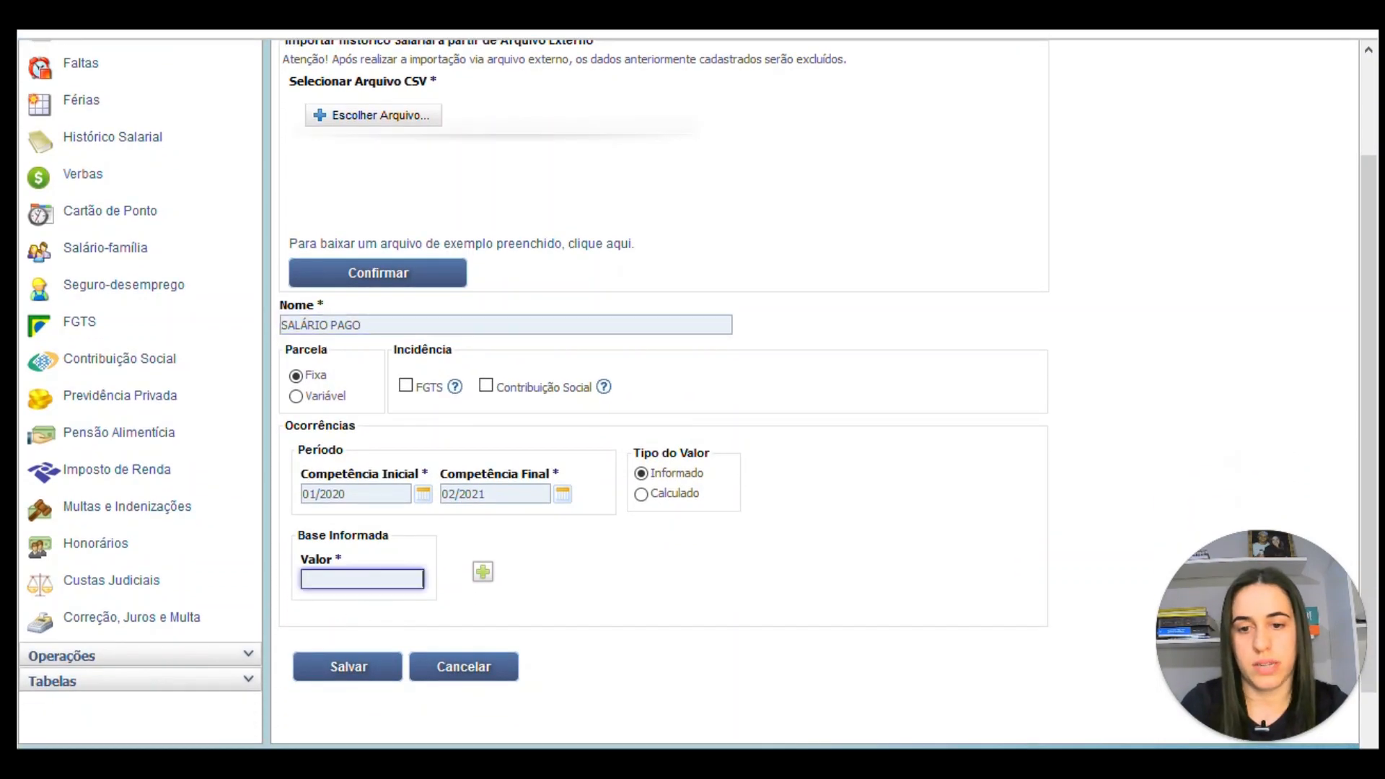
type("120000")
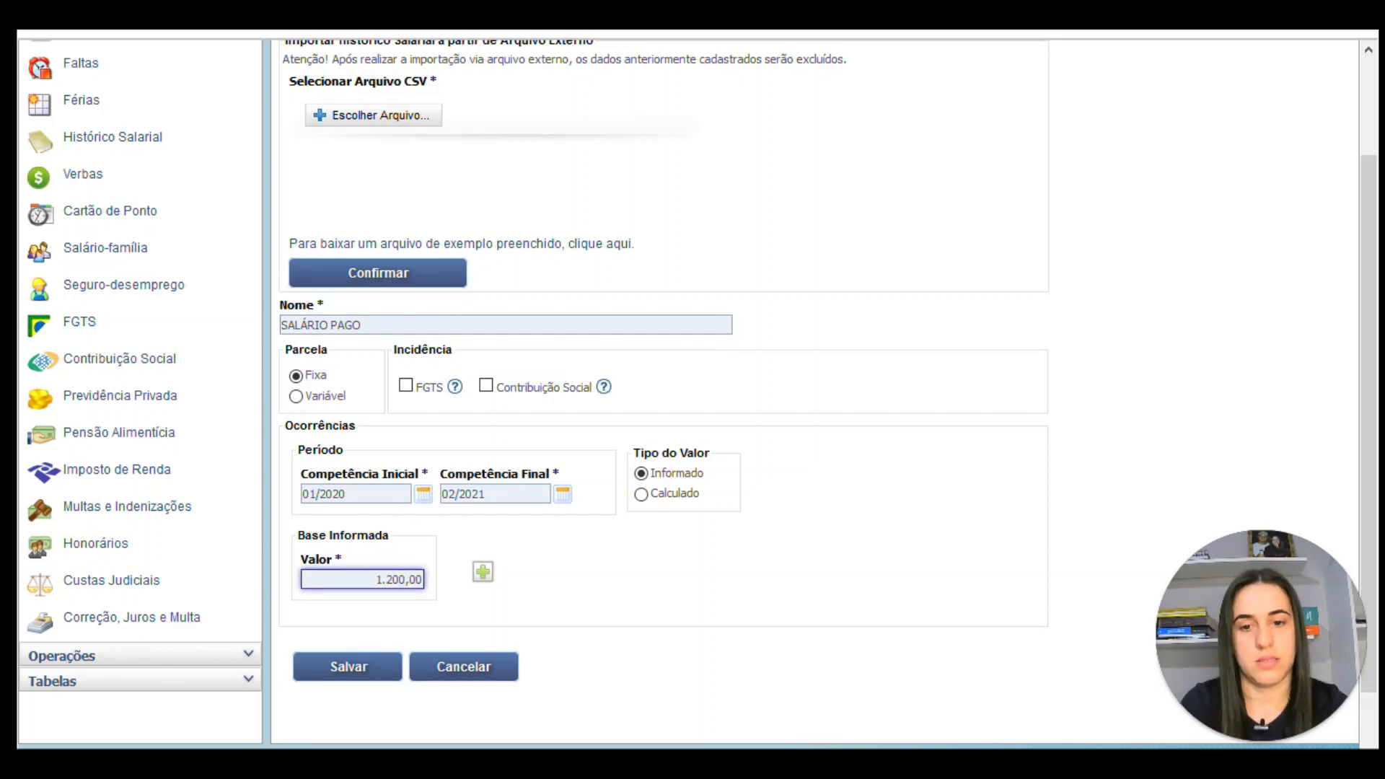
left_click(483, 574)
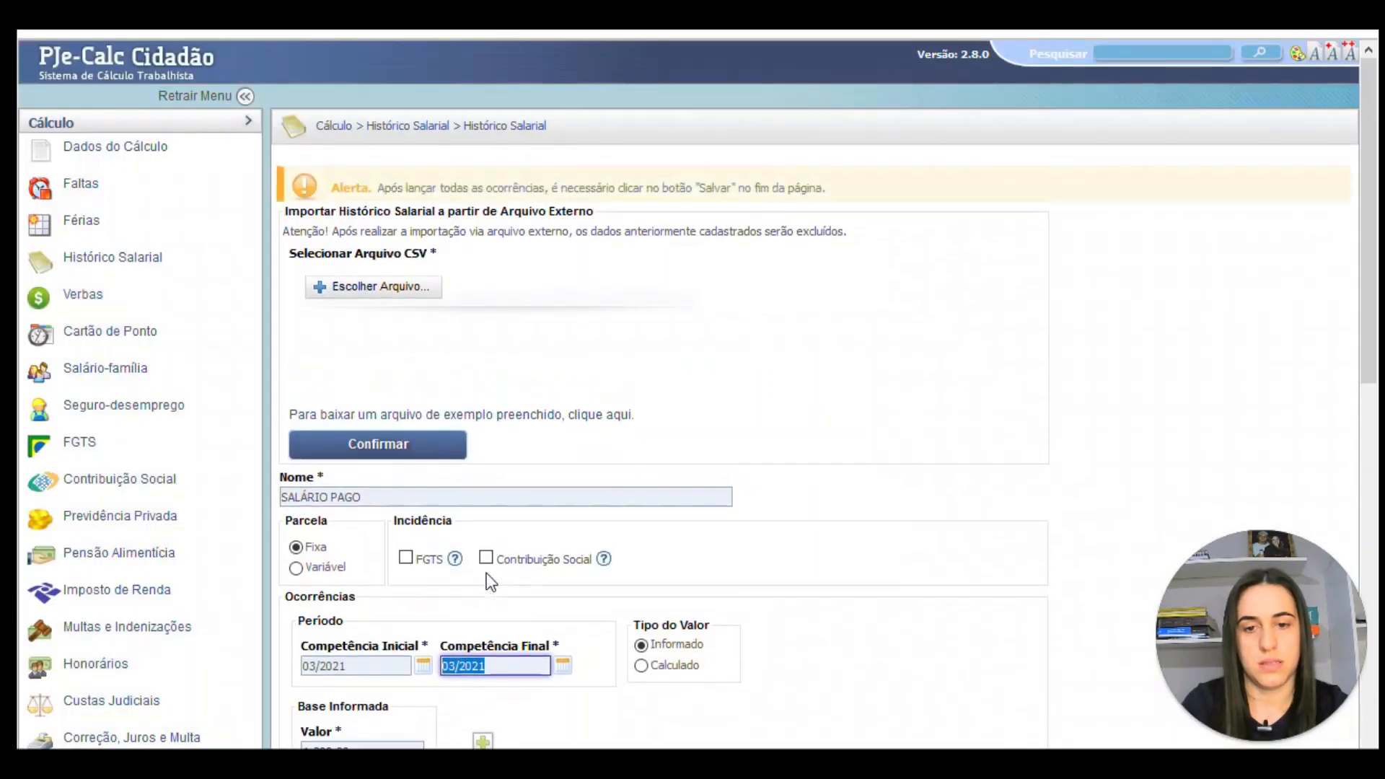
scroll(486, 577, "down", 8)
scroll(425, 576, "down", 2)
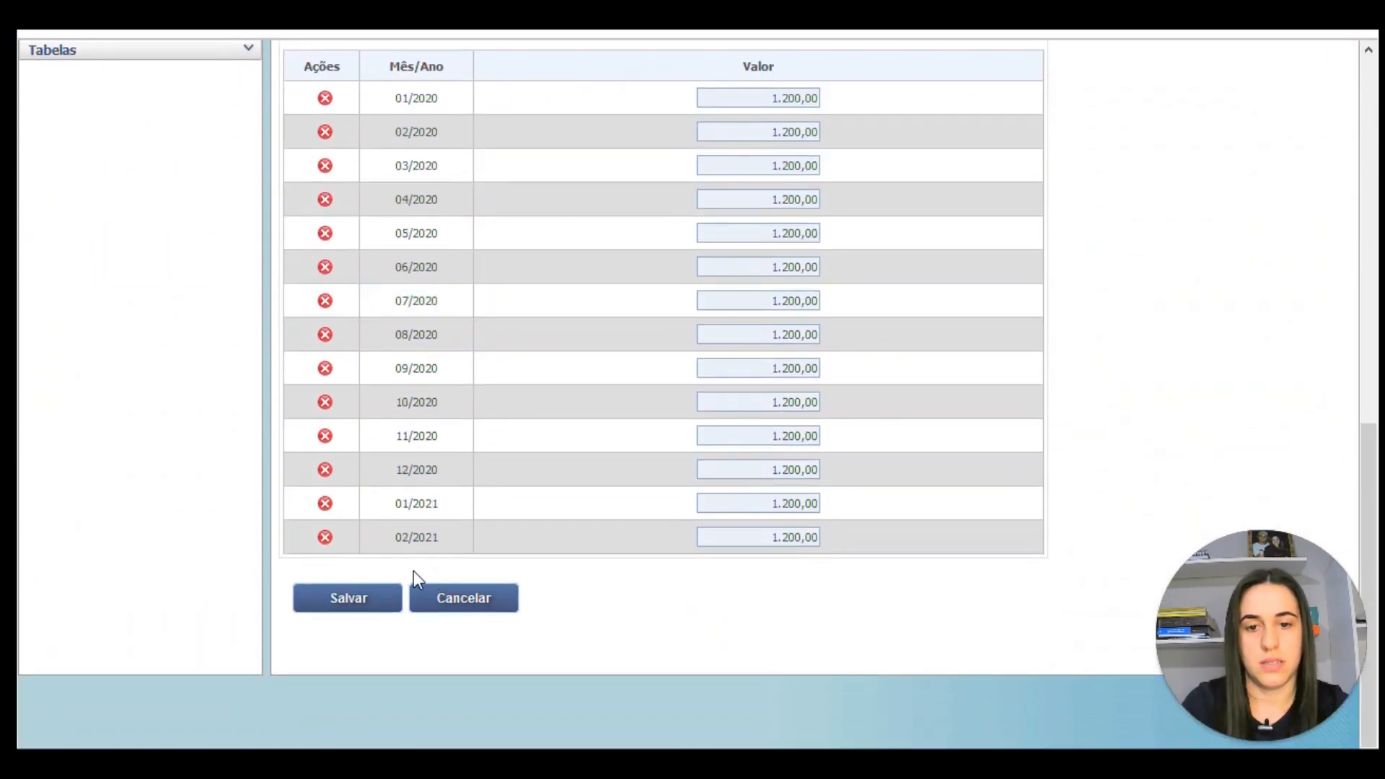
left_click(356, 606)
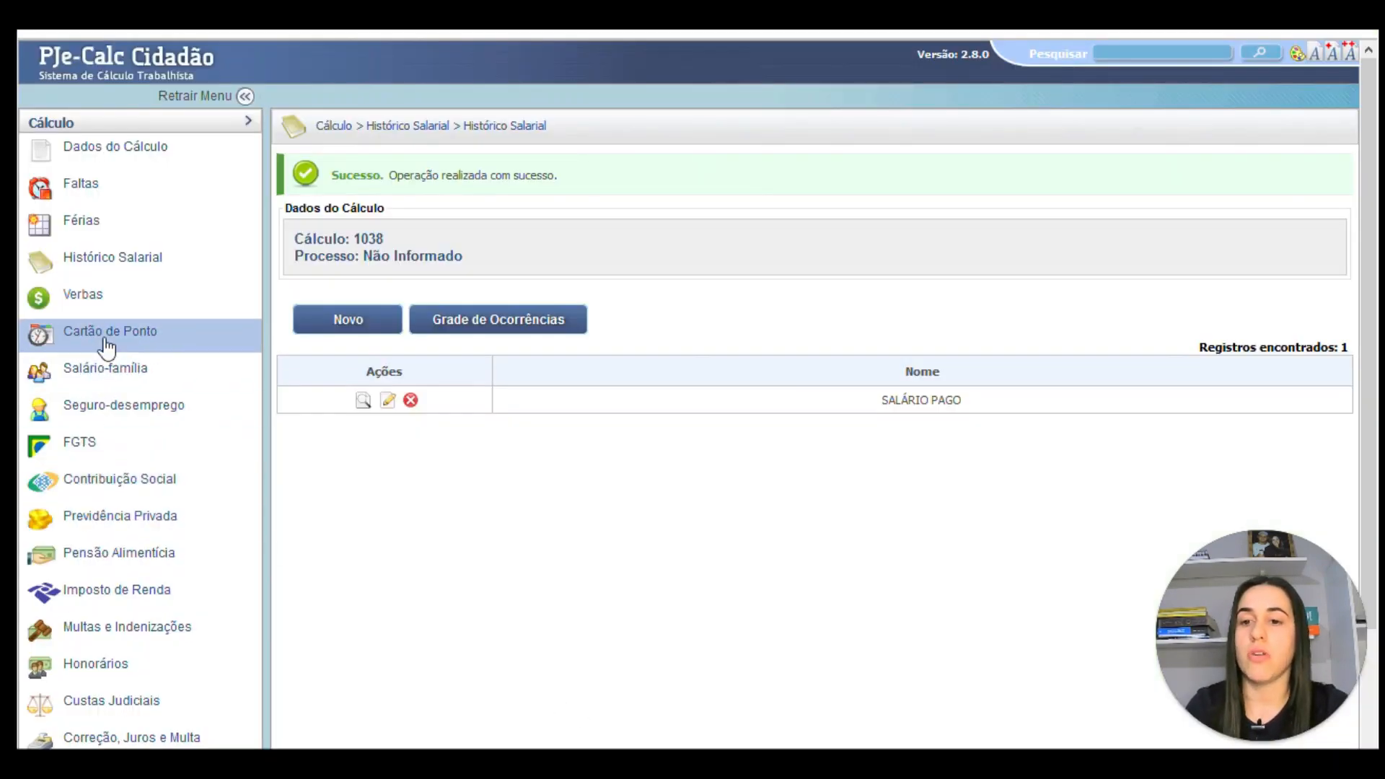
- Create a new time card (Cartão de Ponto) with the working hours filled in by Programação Semanal
left_click(107, 343)
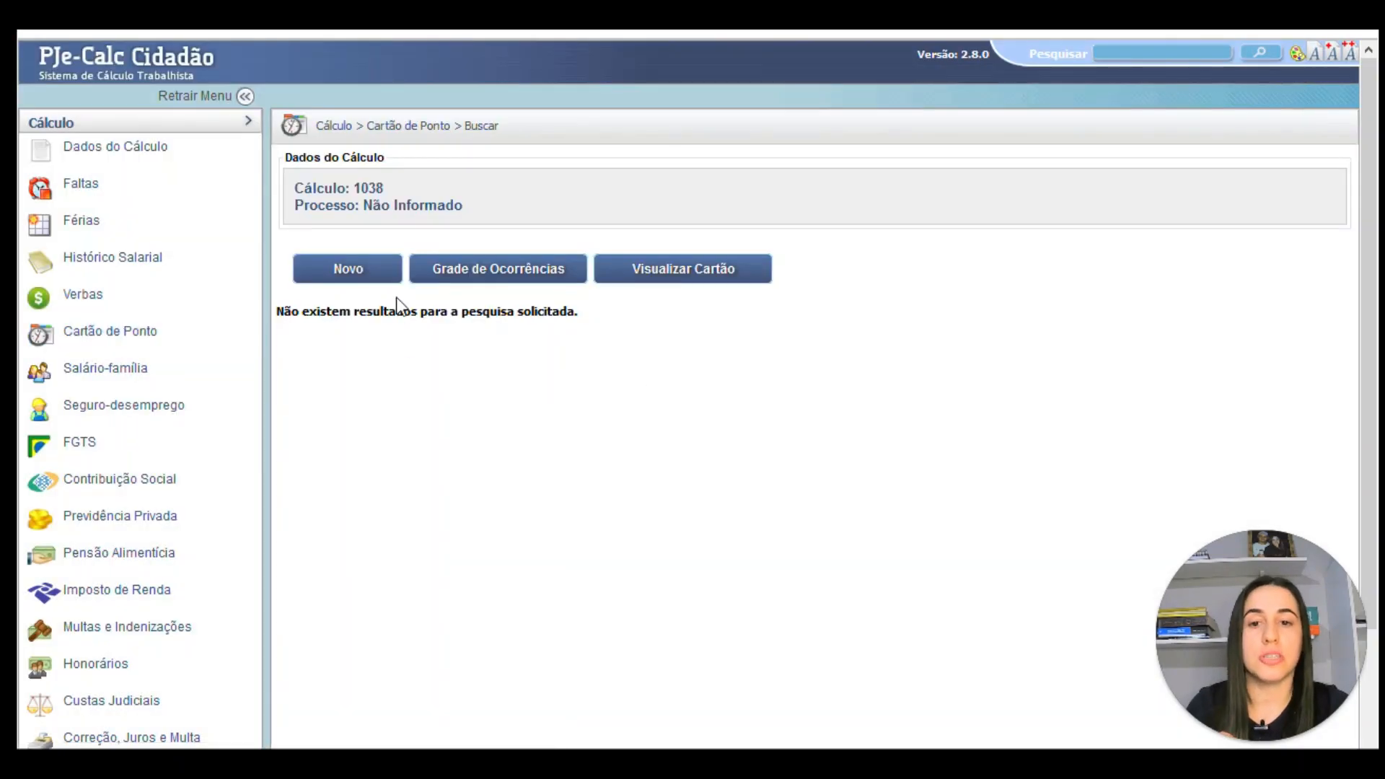
left_click(349, 268)
scroll(424, 425, "down", 10)
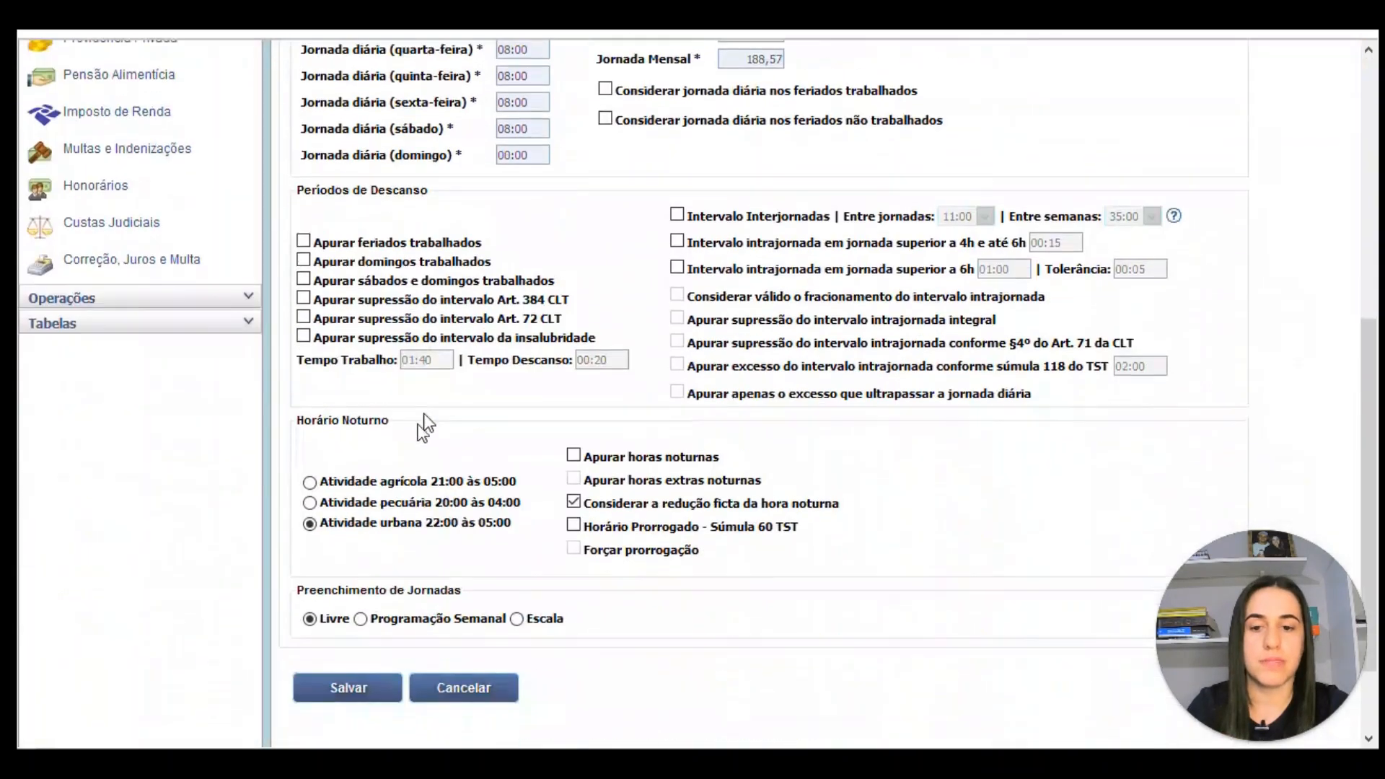
left_click(438, 515)
- Enter Monday's shift in the weekly schedule with Entrada 1 at 08:00 and Saída 1 at 15:00
scroll(439, 514, "down", 8)
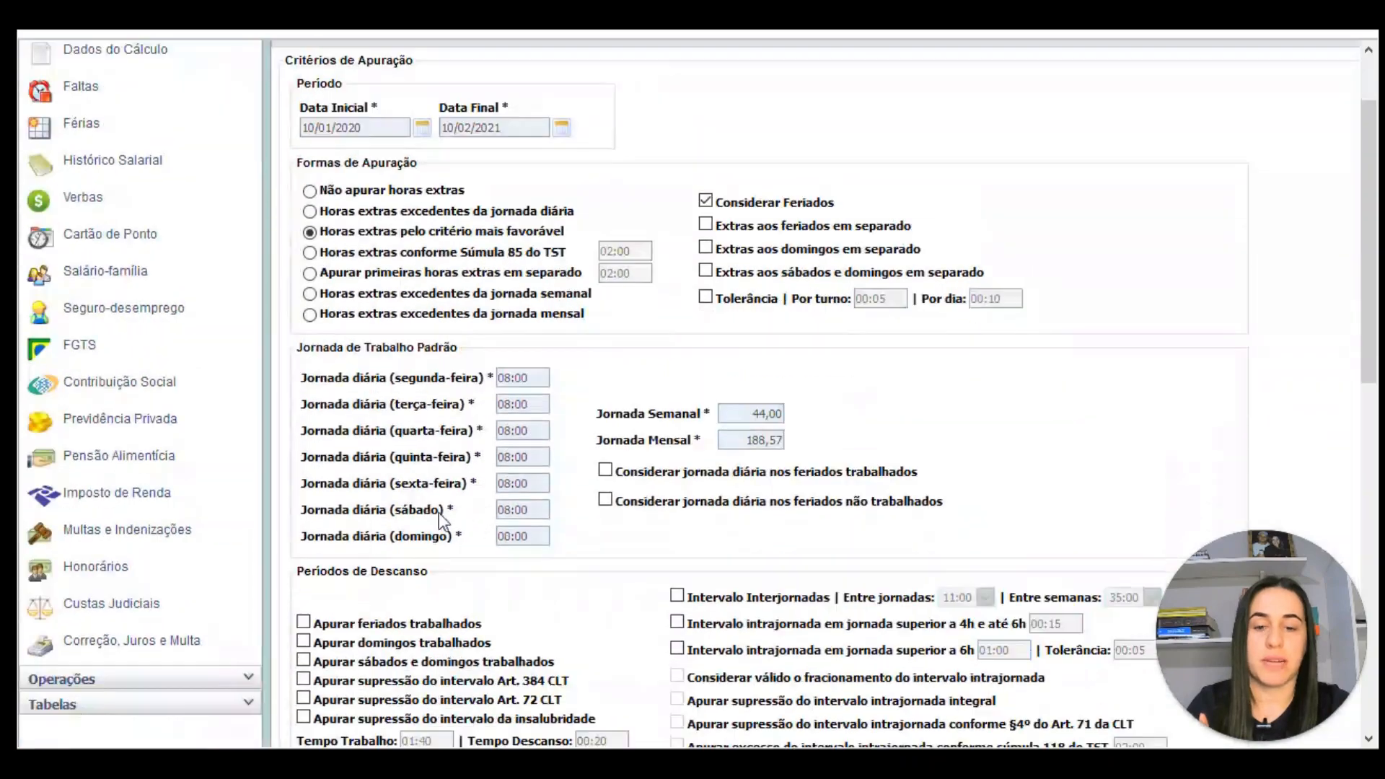
scroll(439, 521, "down", 5)
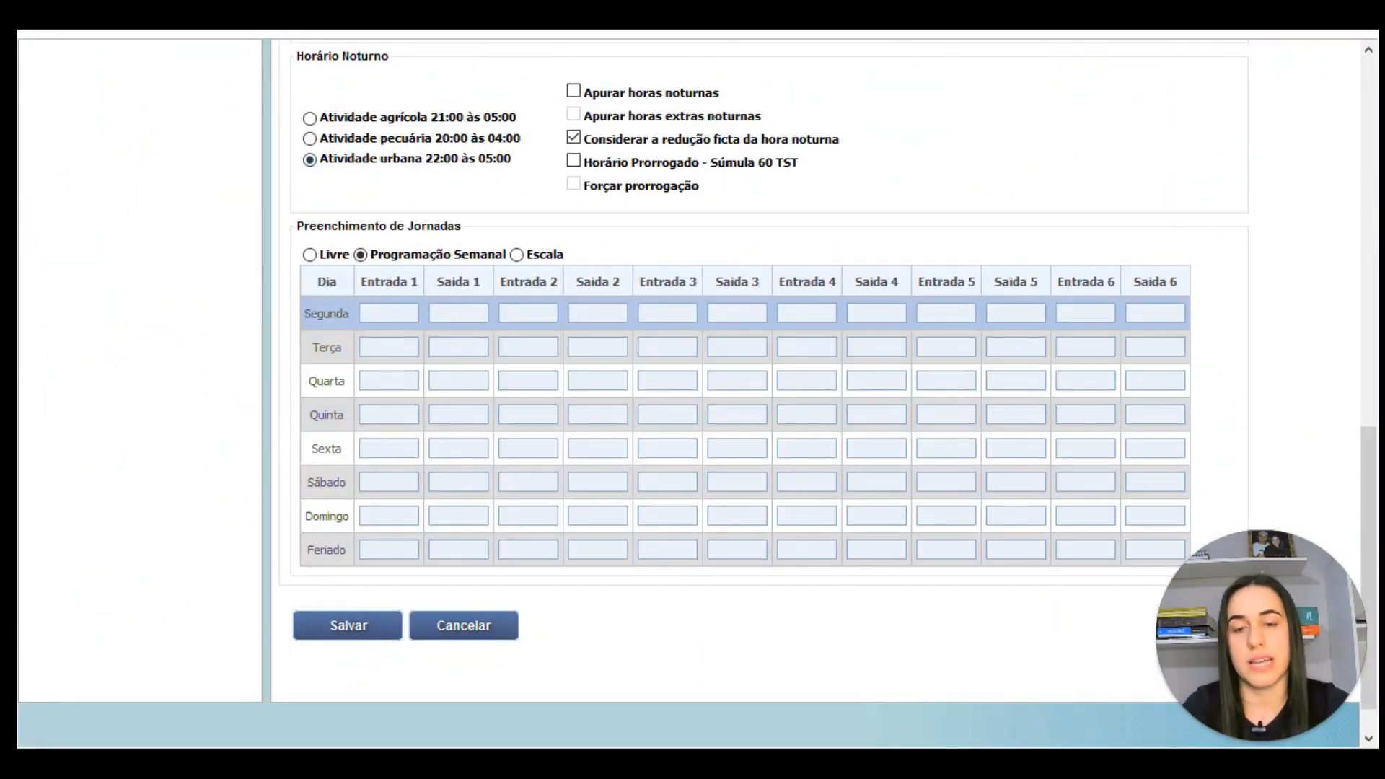
left_click(389, 318)
type("080")
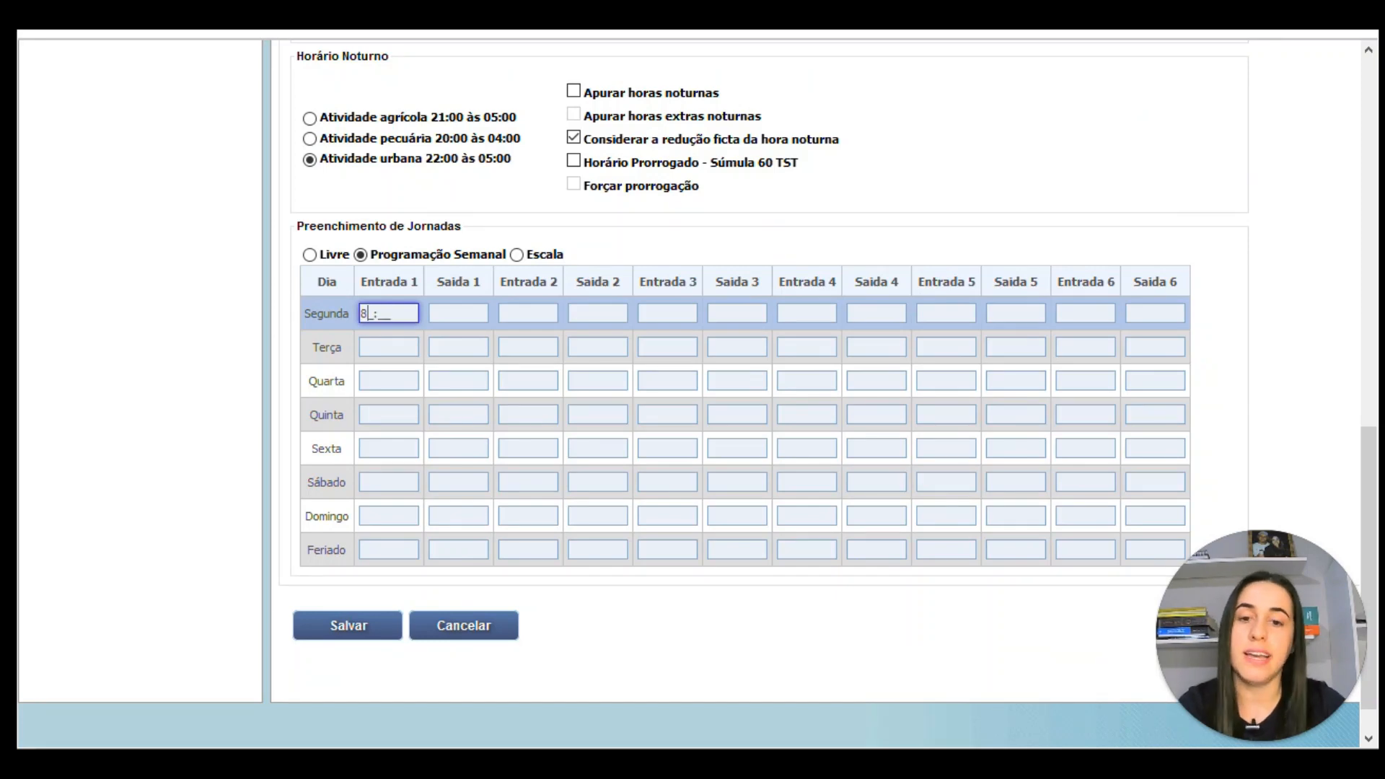
key("BackSpace")
key("BackSpace")
key("BackSpace")
type("0800")
key("Tab")
type("1500")
- Copy Monday's 08:00 Entrada 1 time to Tuesday through Friday
key("shift+Tab")
key("ctrl+c")
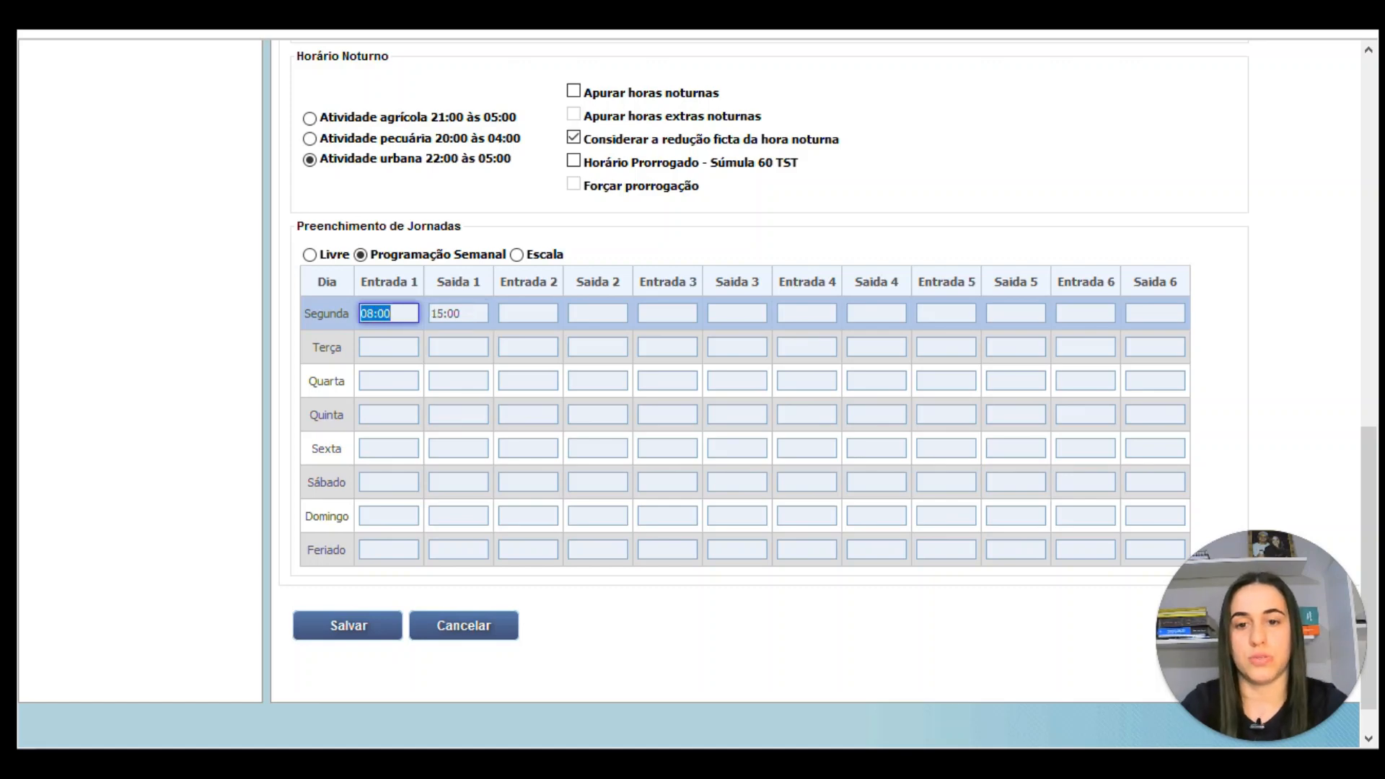
key("Down")
key("ctrl+v")
key("Down")
key("ctrl+v")
key("Down")
key("ctrl+v")
key("Down")
key("ctrl+v")
- Copy Monday's 15:00 Saída 1 time to Tuesday through Friday
left_click(458, 313)
key("ctrl+c")
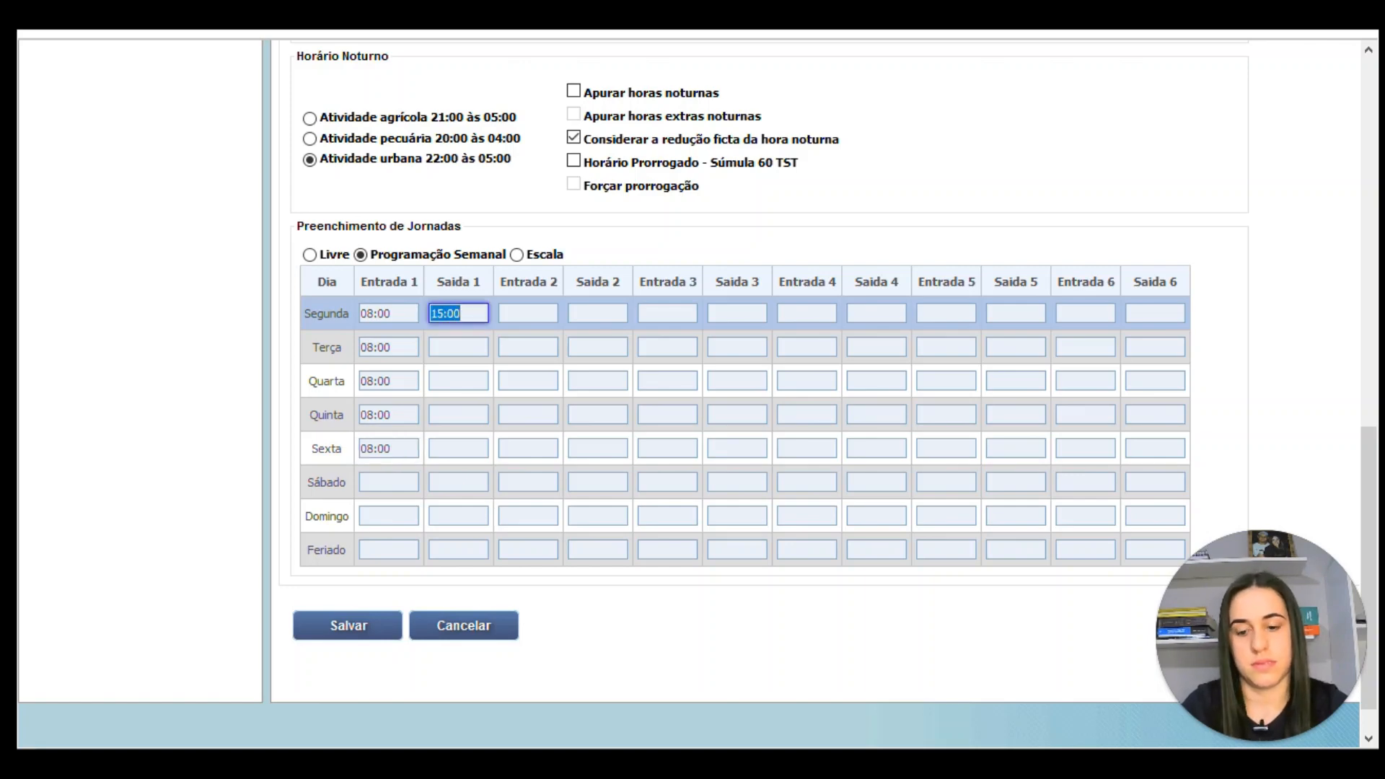
key("Down")
key("ctrl+v")
key("Down")
key("ctrl+v")
key("Down")
key("ctrl+v")
key("Down")
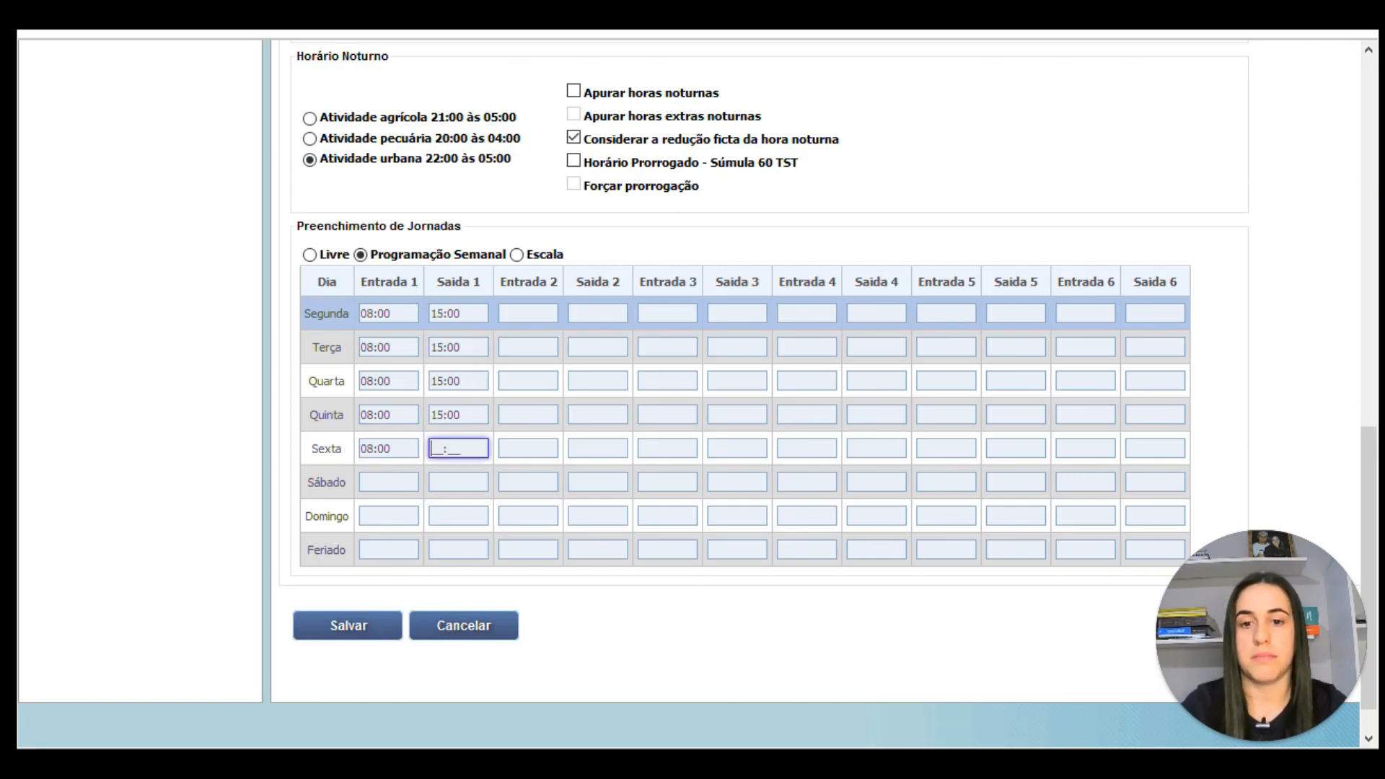
key("ctrl+v")
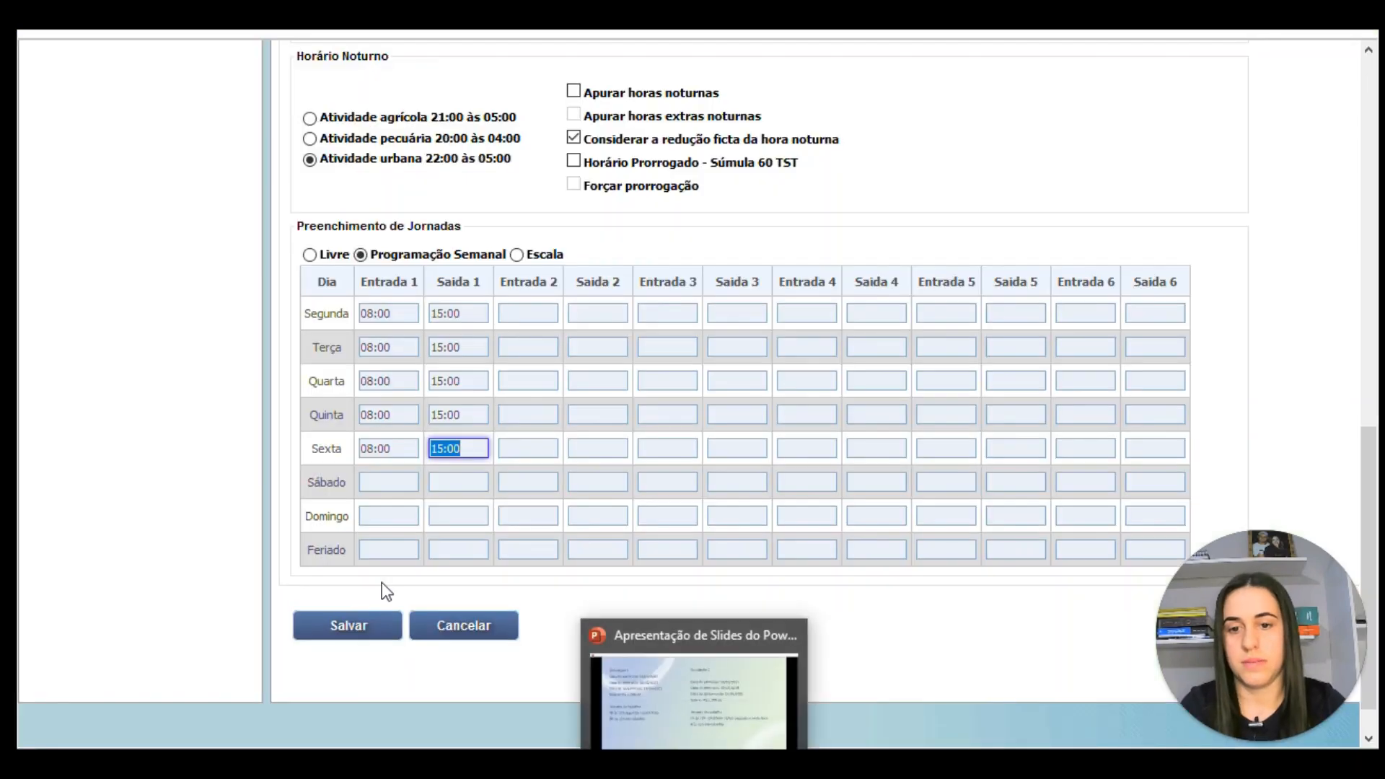
- Enter Saturday's shift in the weekly schedule with Entrada 1 at 08:00 and Saída 1 at 12:00
left_click(389, 482)
type("08:00")
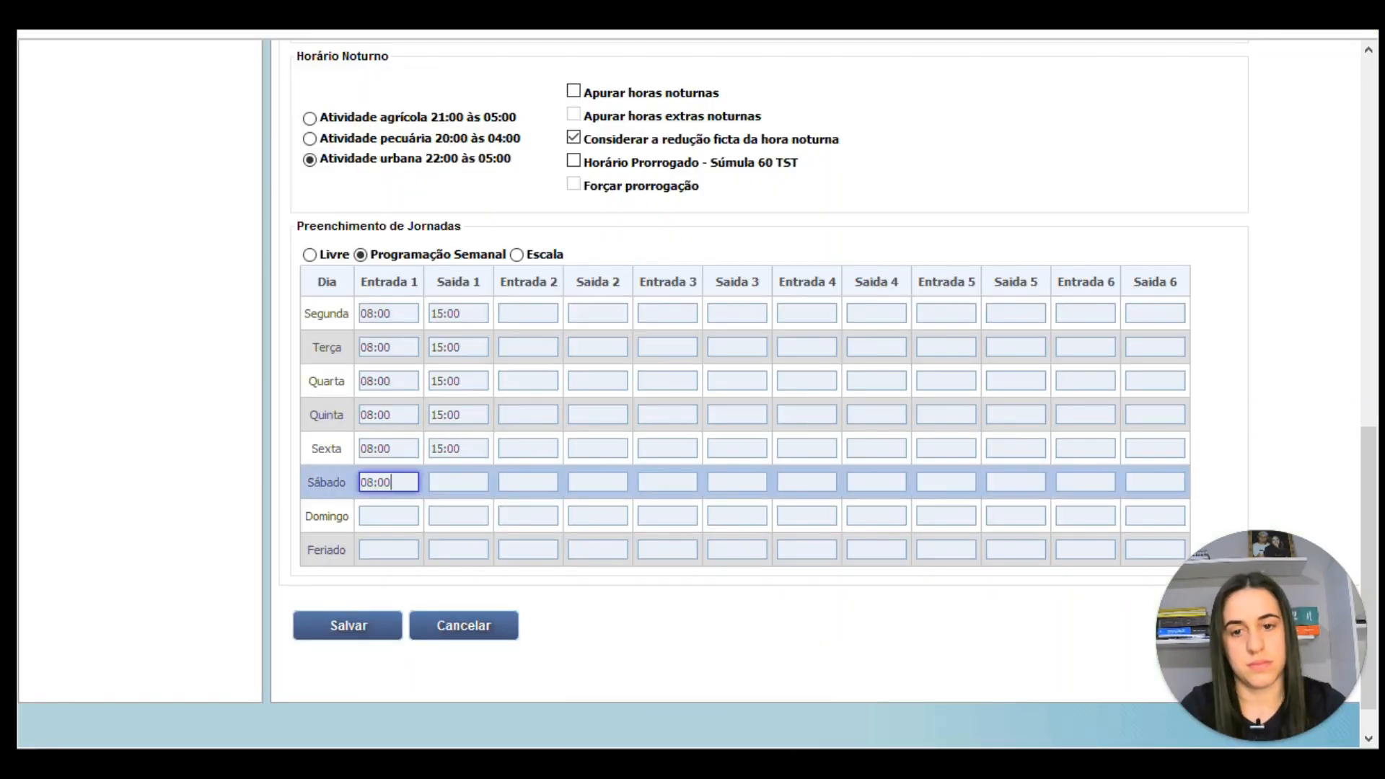
key("Tab")
type("12:00")
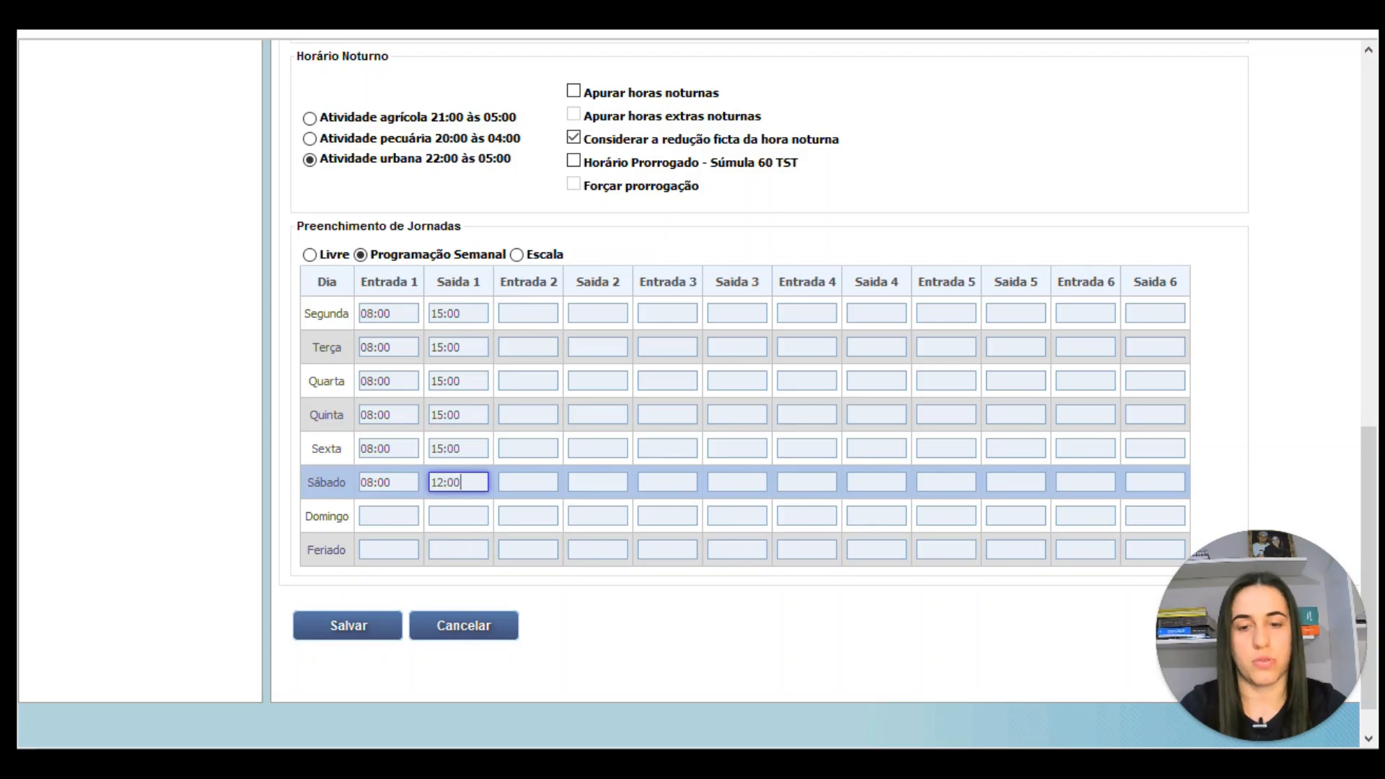
- Enable the intrajornada break for shifts over 6h and its suppression under §4º of Art. 71 da CLT, and save the time card
scroll(897, 402, "up", 5)
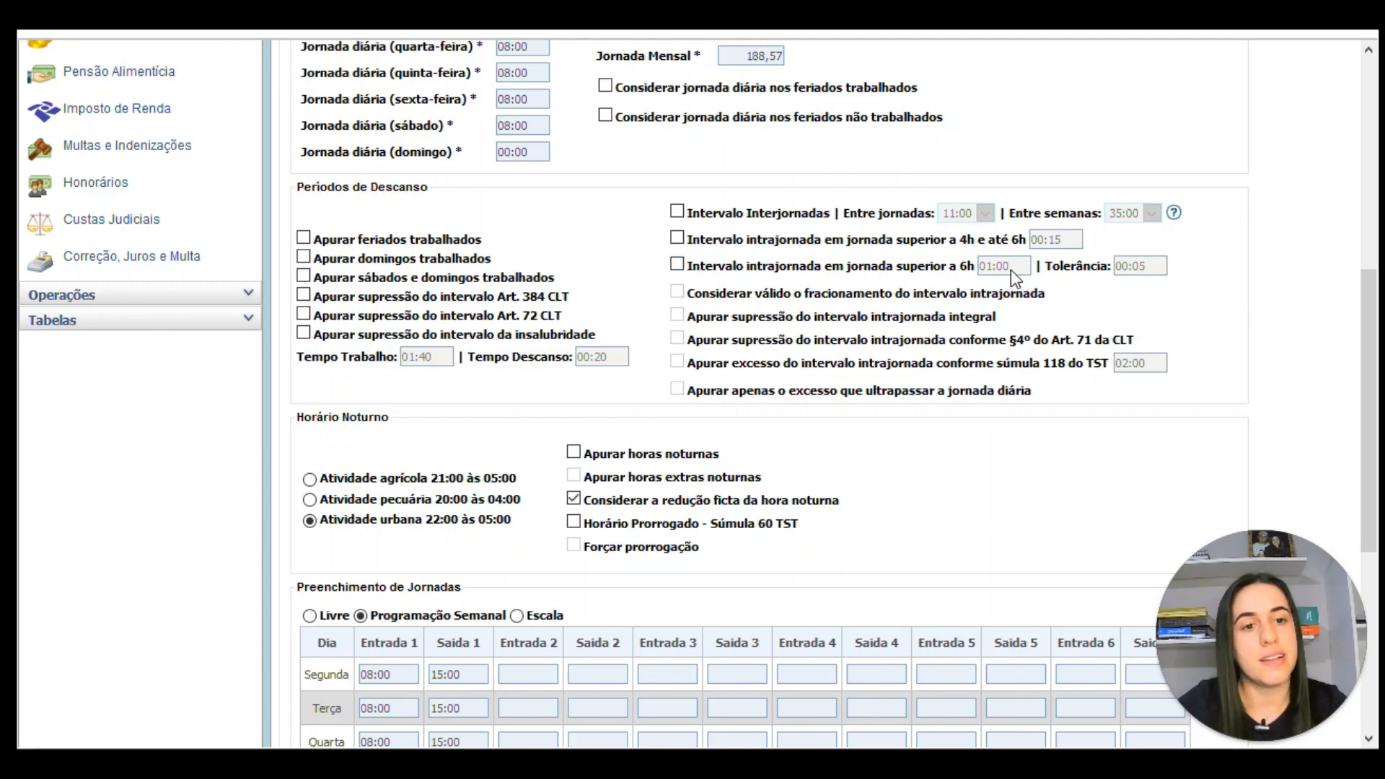
left_click(678, 265)
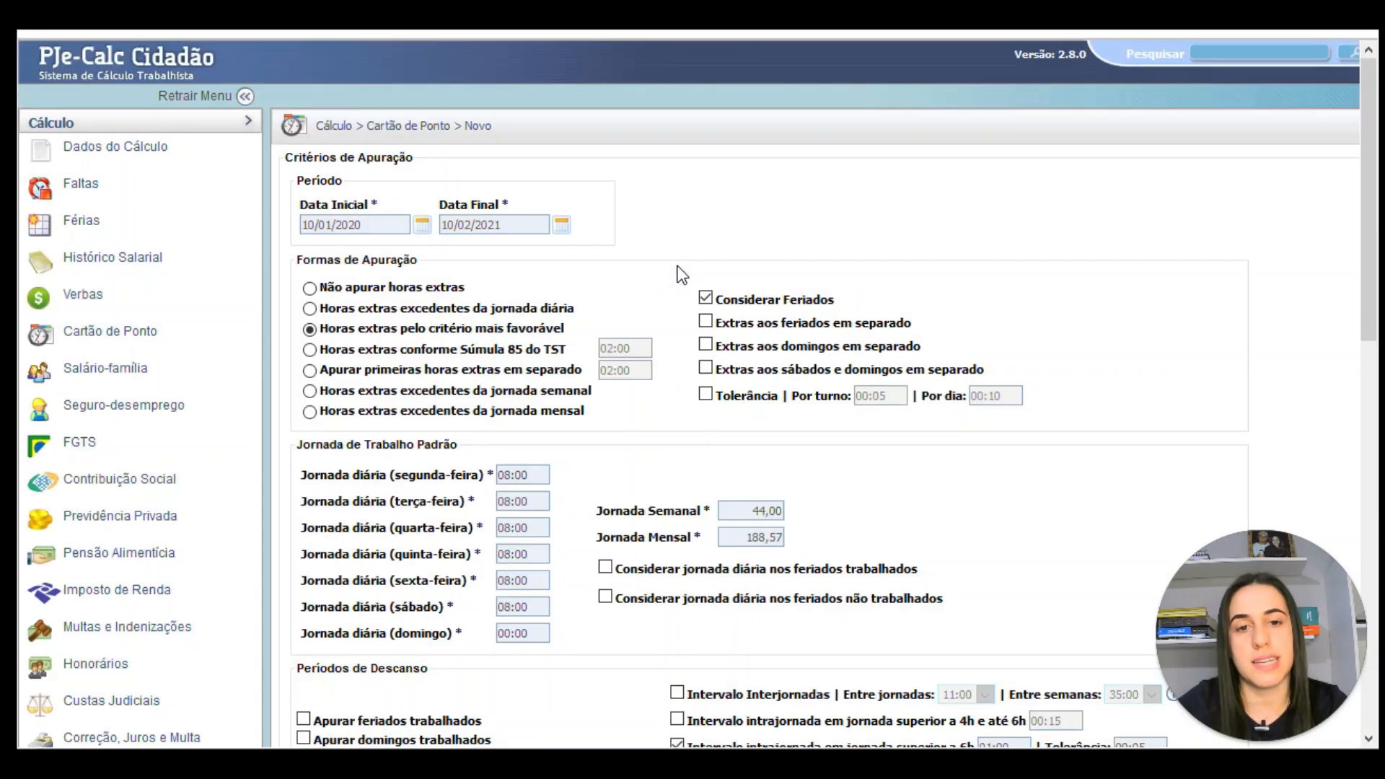
scroll(684, 277, "down", 6)
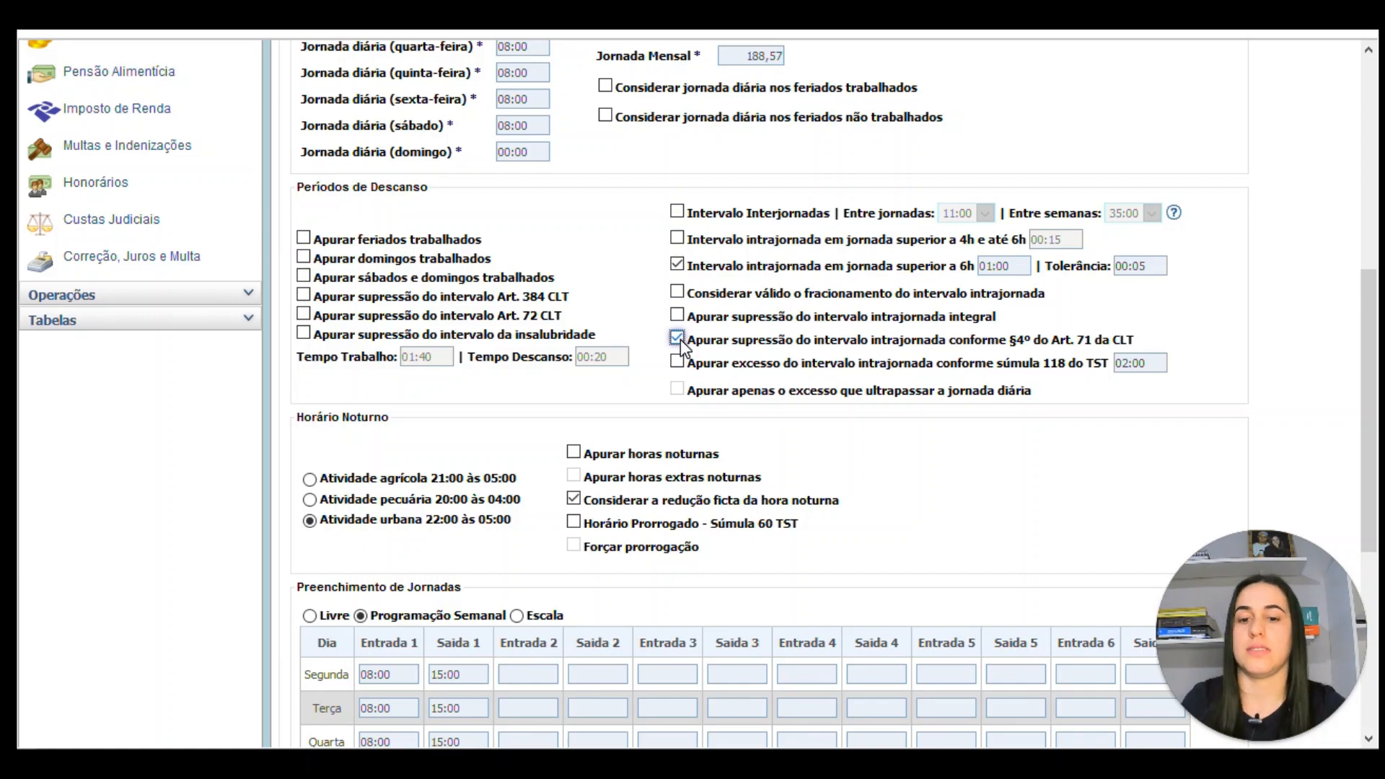
scroll(681, 339, "down", 5)
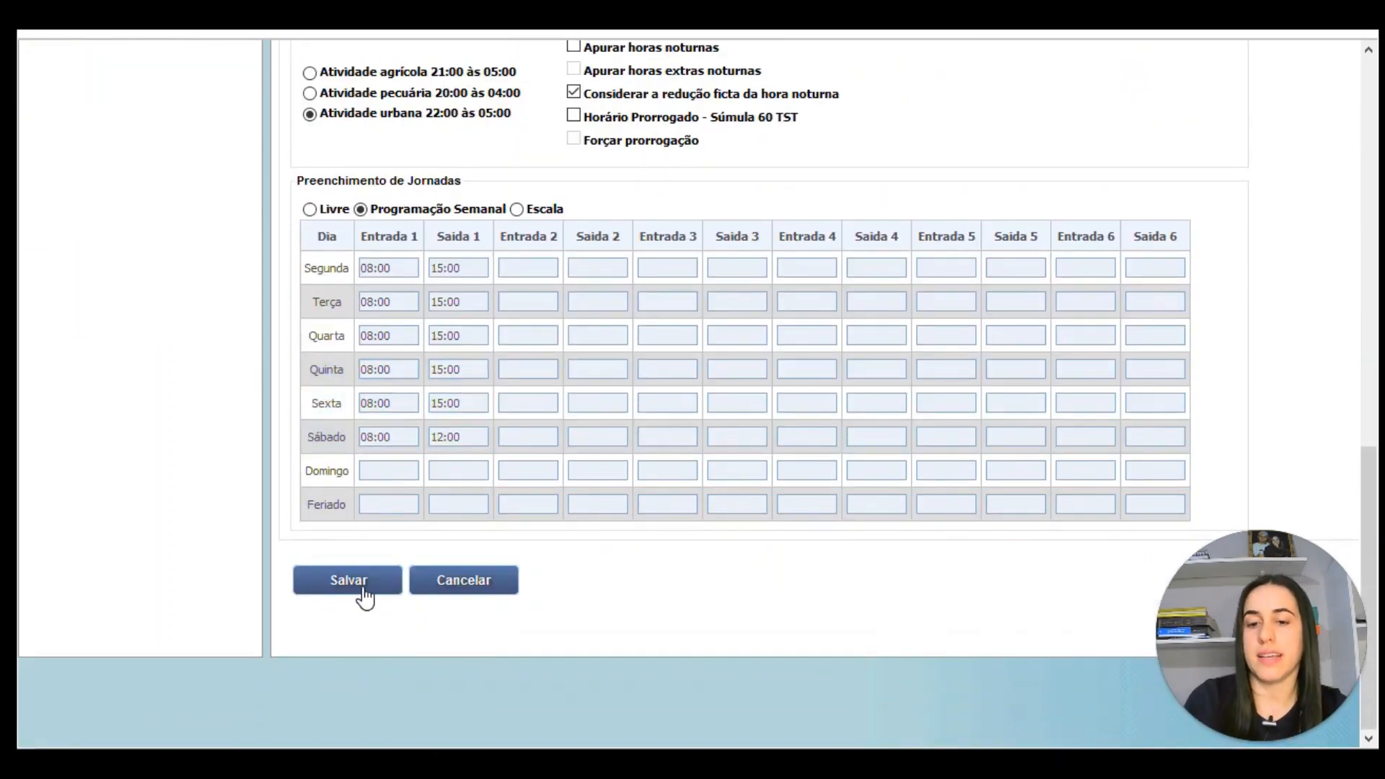
left_click(349, 585)
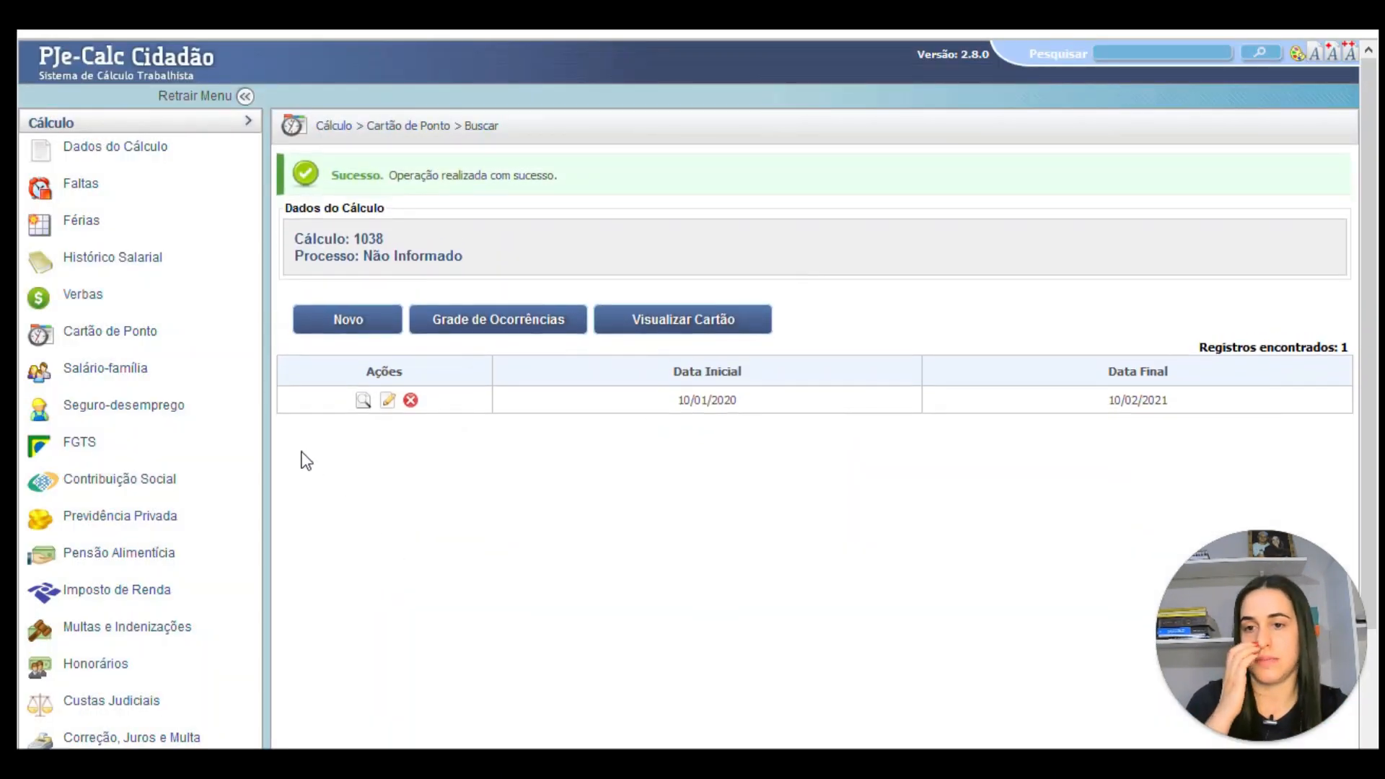
- Compute the time card from the entered shifts and review the monthly occurrences
left_click(667, 330)
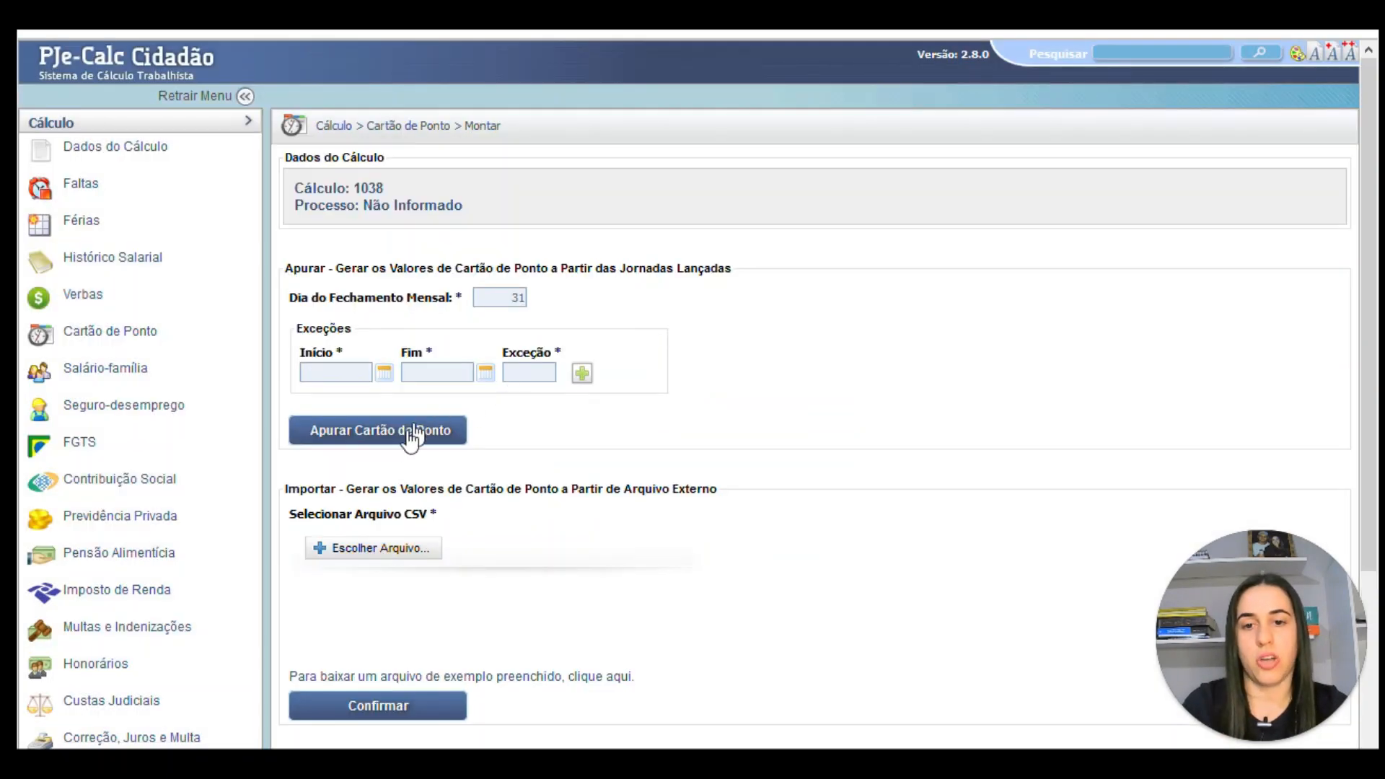
left_click(410, 437)
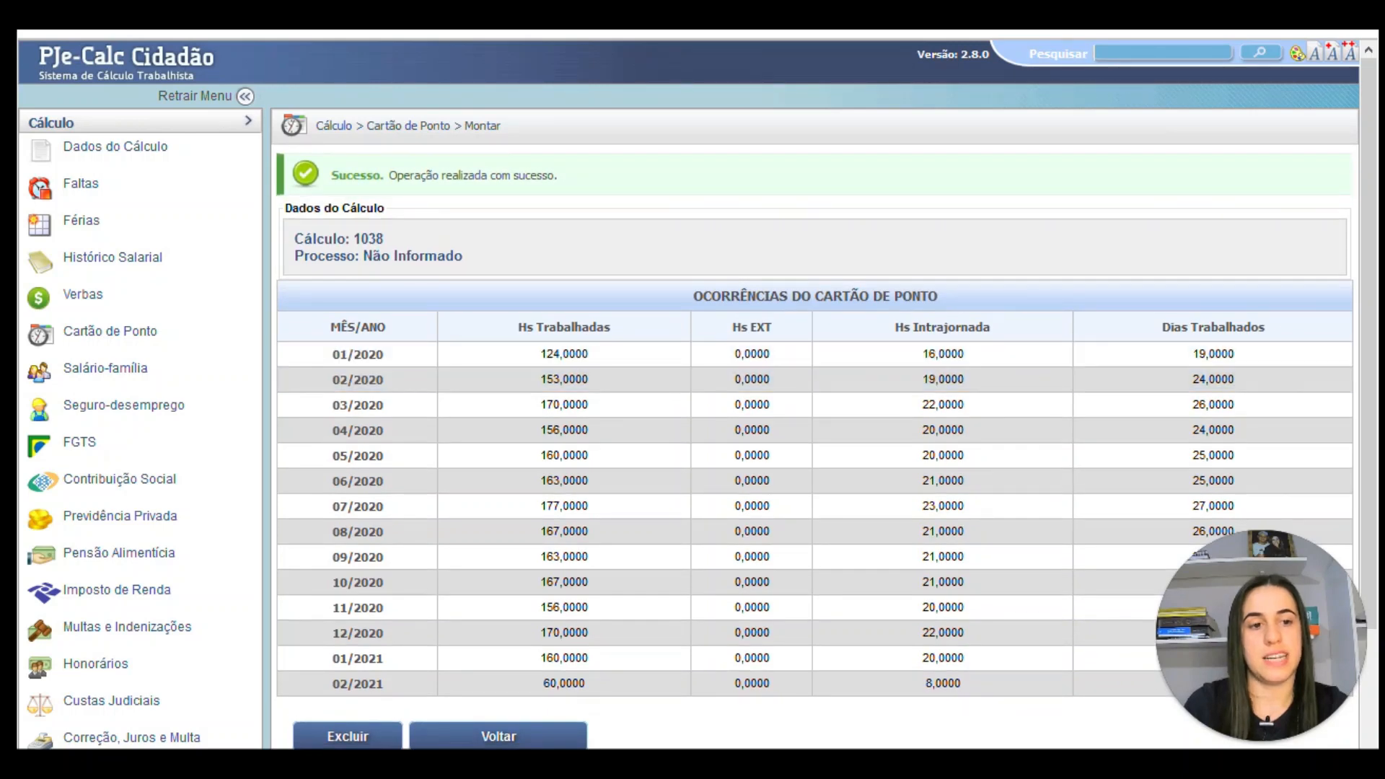
scroll(965, 620, "down", 2)
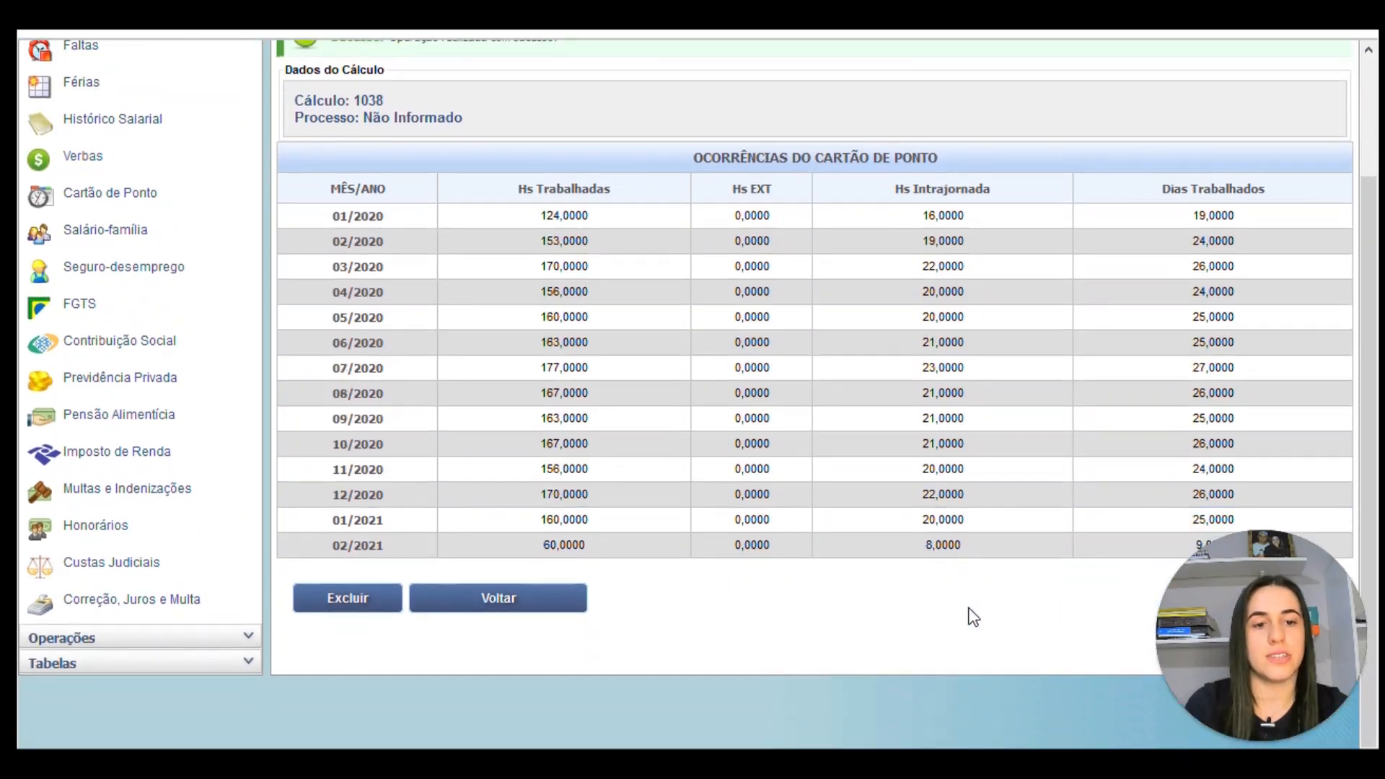
scroll(973, 616, "up", 2)
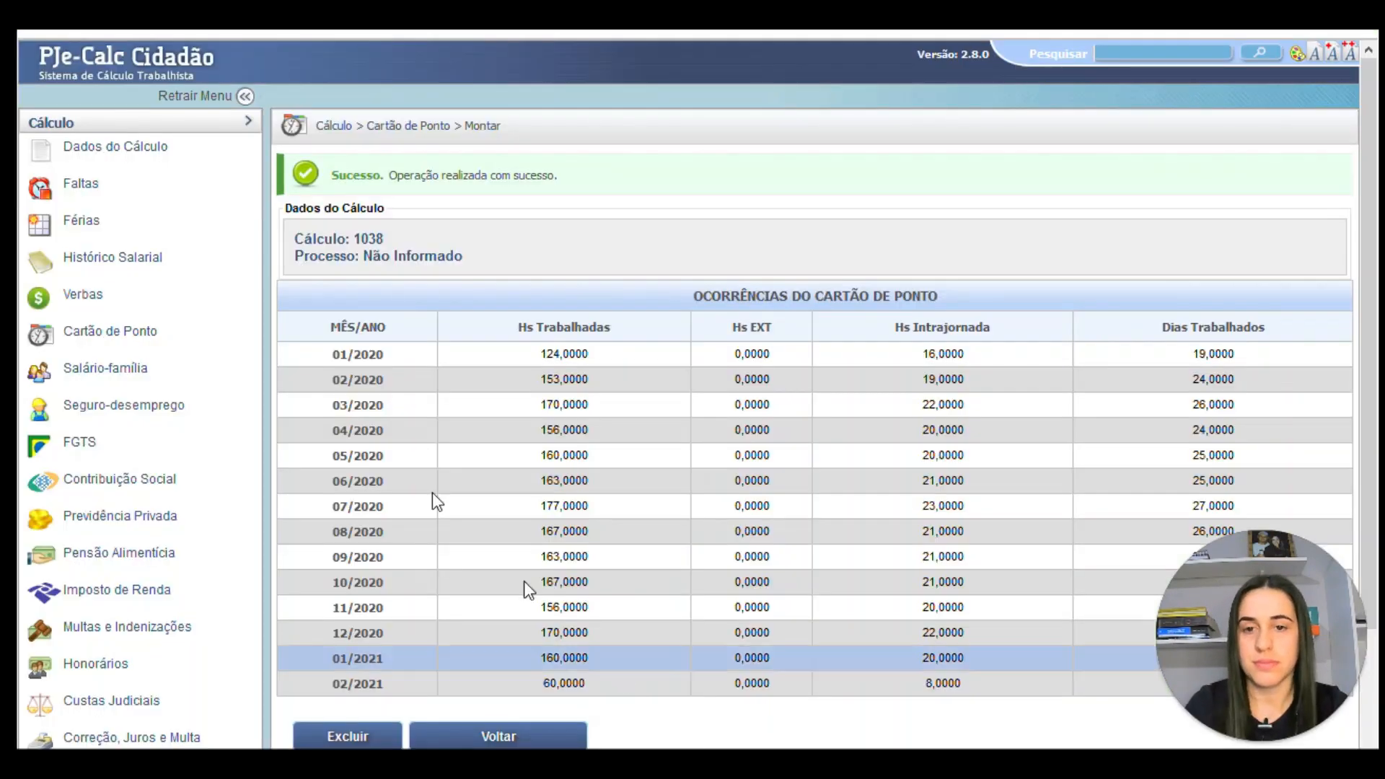
- Add the INTERVALO INTRAJORNADA verba to the calculation through Lançamento Expresso
left_click(124, 259)
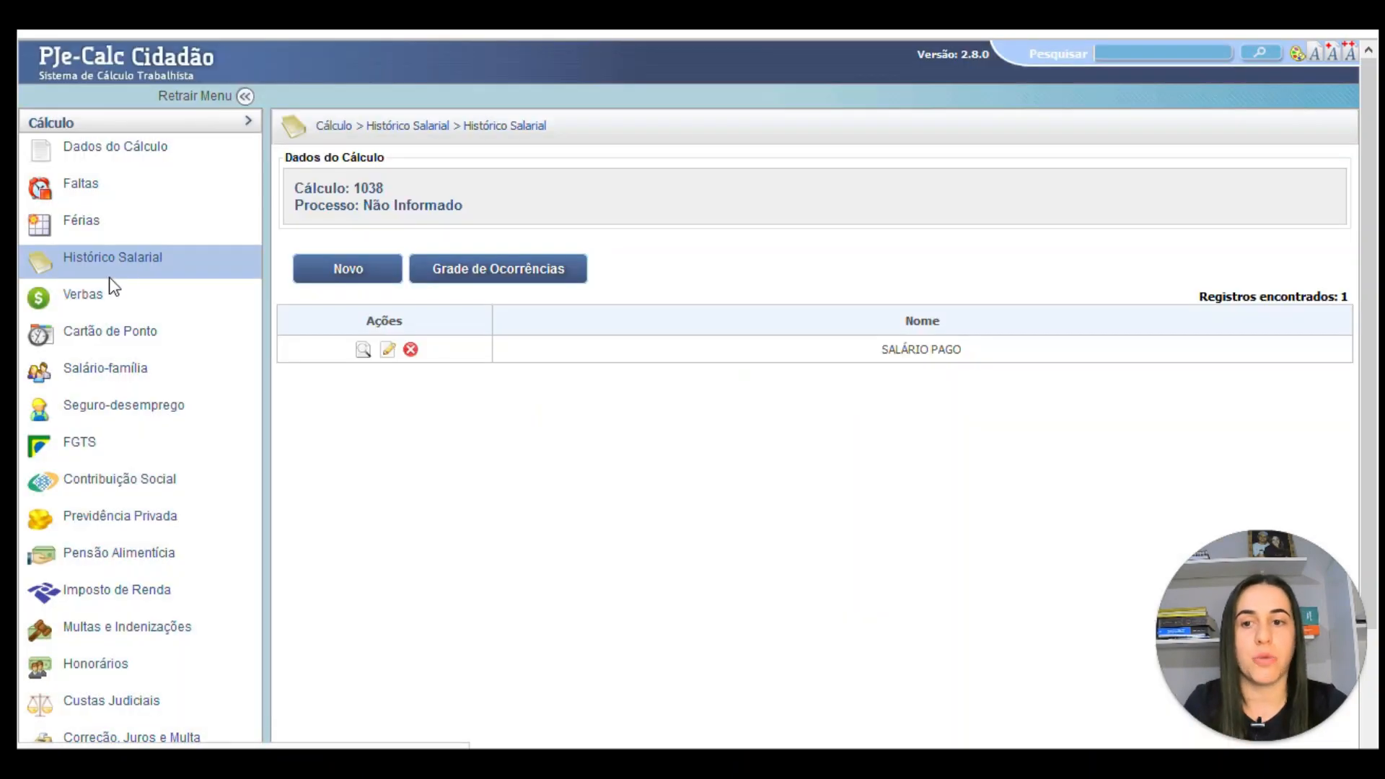
left_click(92, 298)
left_click(488, 293)
scroll(828, 398, "down", 2)
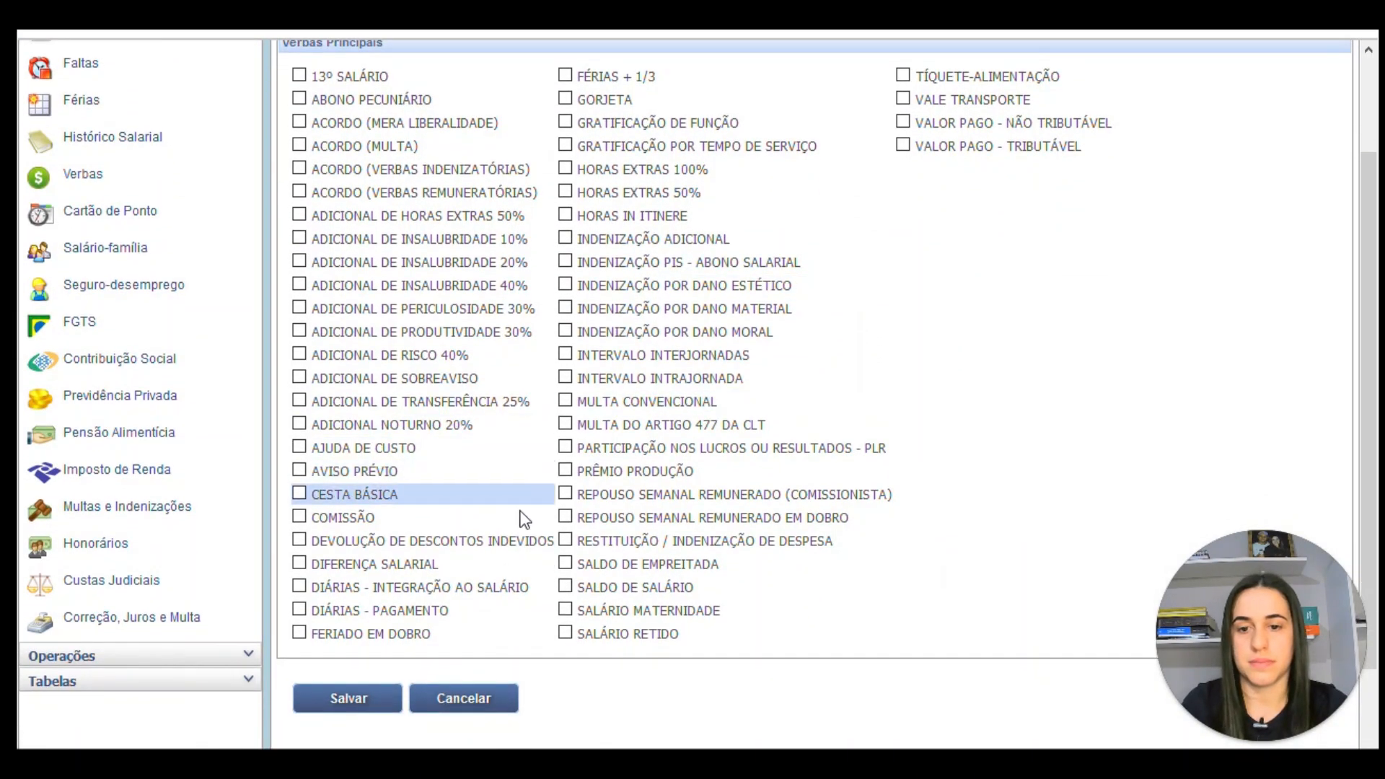
scroll(612, 466, "up", 2)
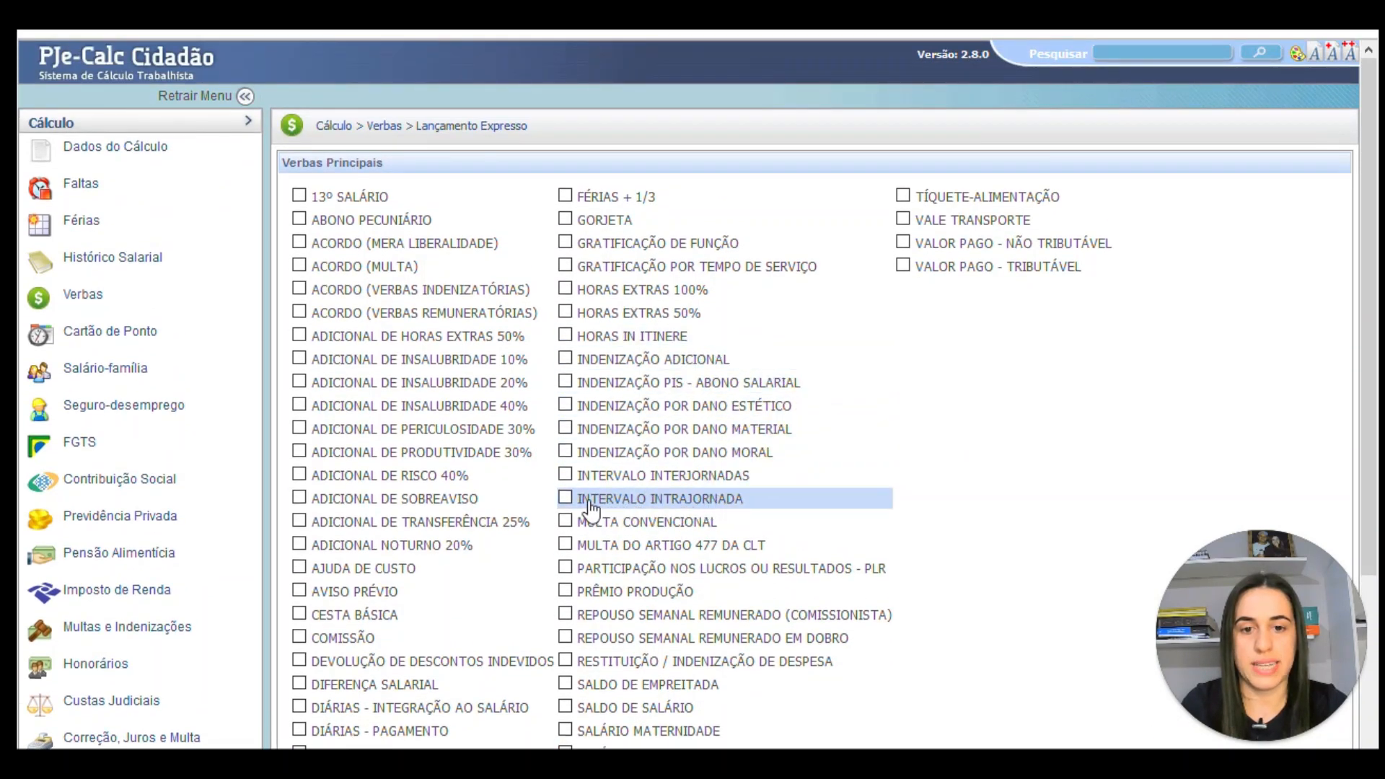
left_click(567, 499)
scroll(426, 566, "down", 4)
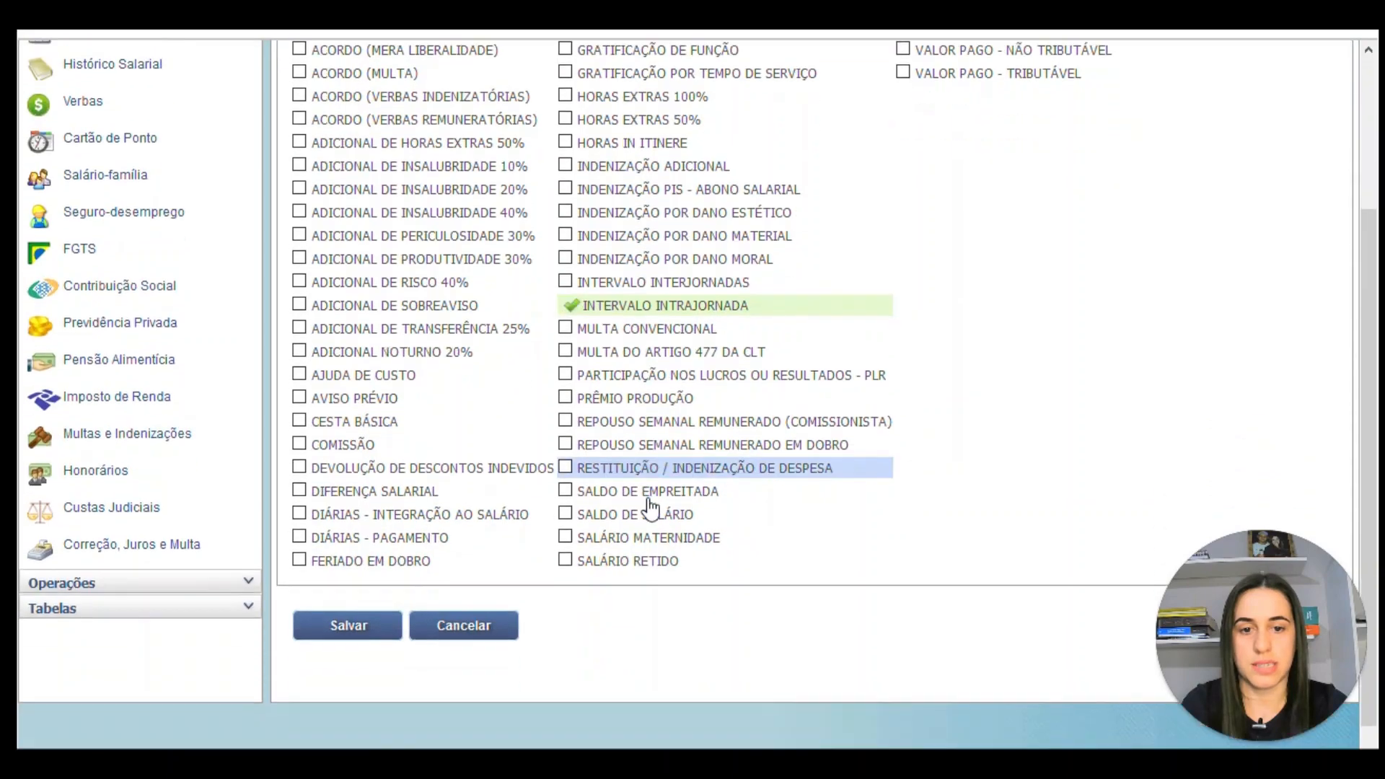
left_click(371, 601)
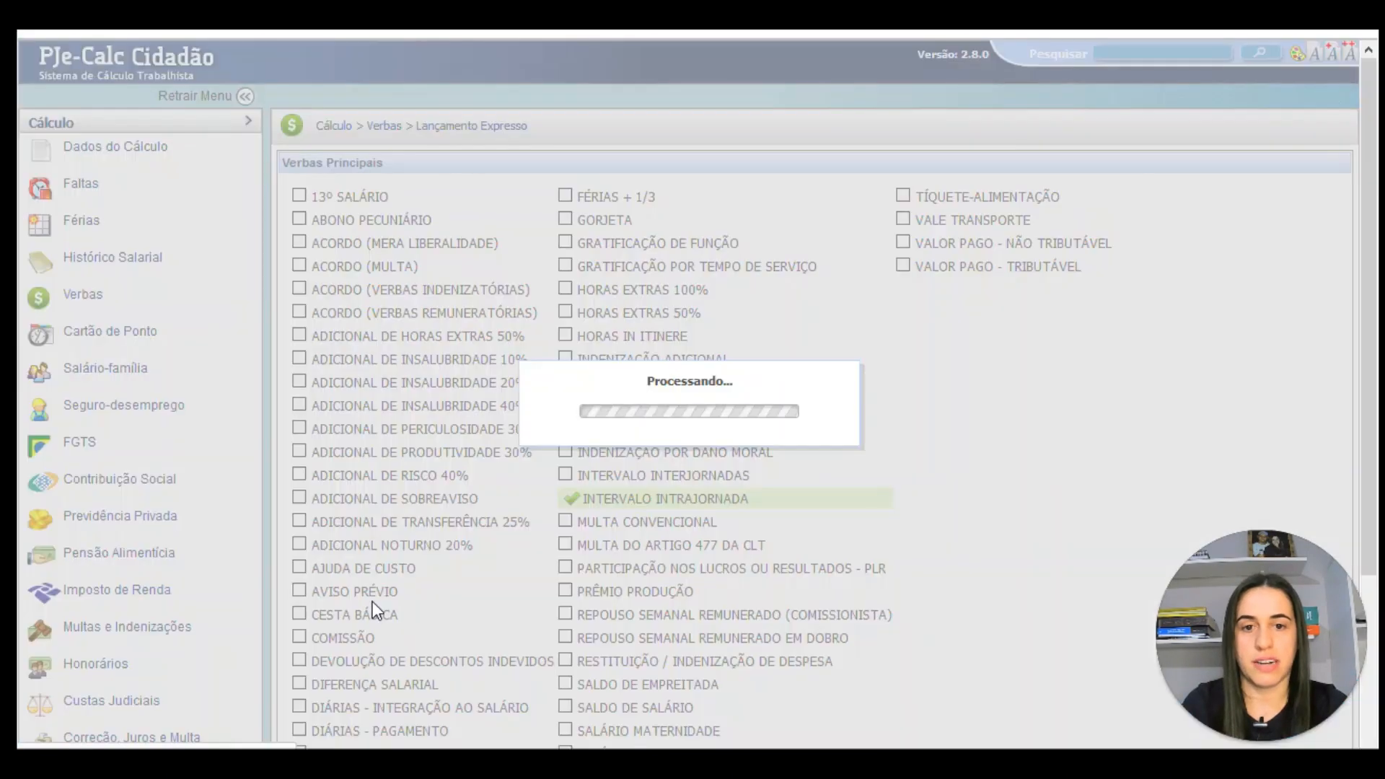
- Set the INTERVALO INTRAJORNADA verba's quantity as imported from the Cartão de Ponto, adding the Hs Intrajornada line
left_click(416, 436)
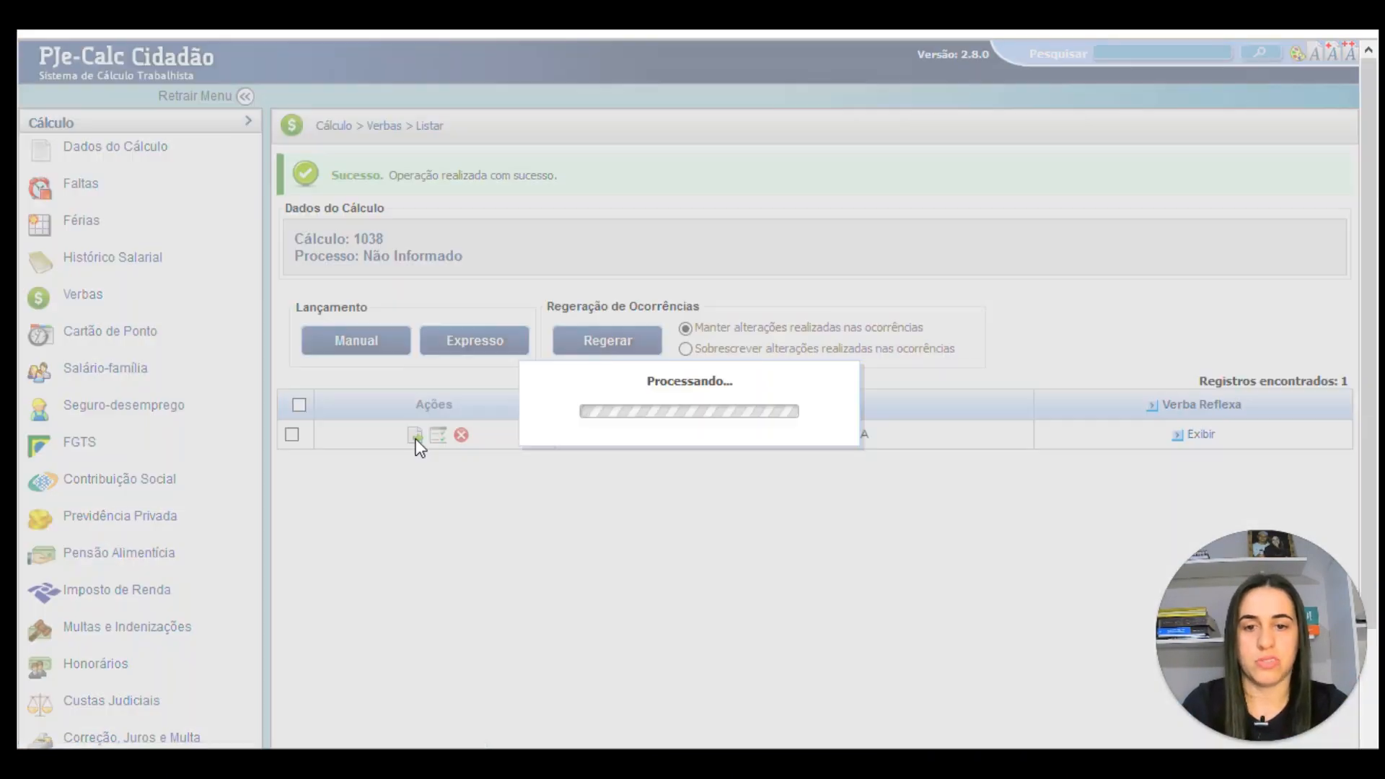
scroll(802, 440, "down", 5)
scroll(812, 450, "down", 1)
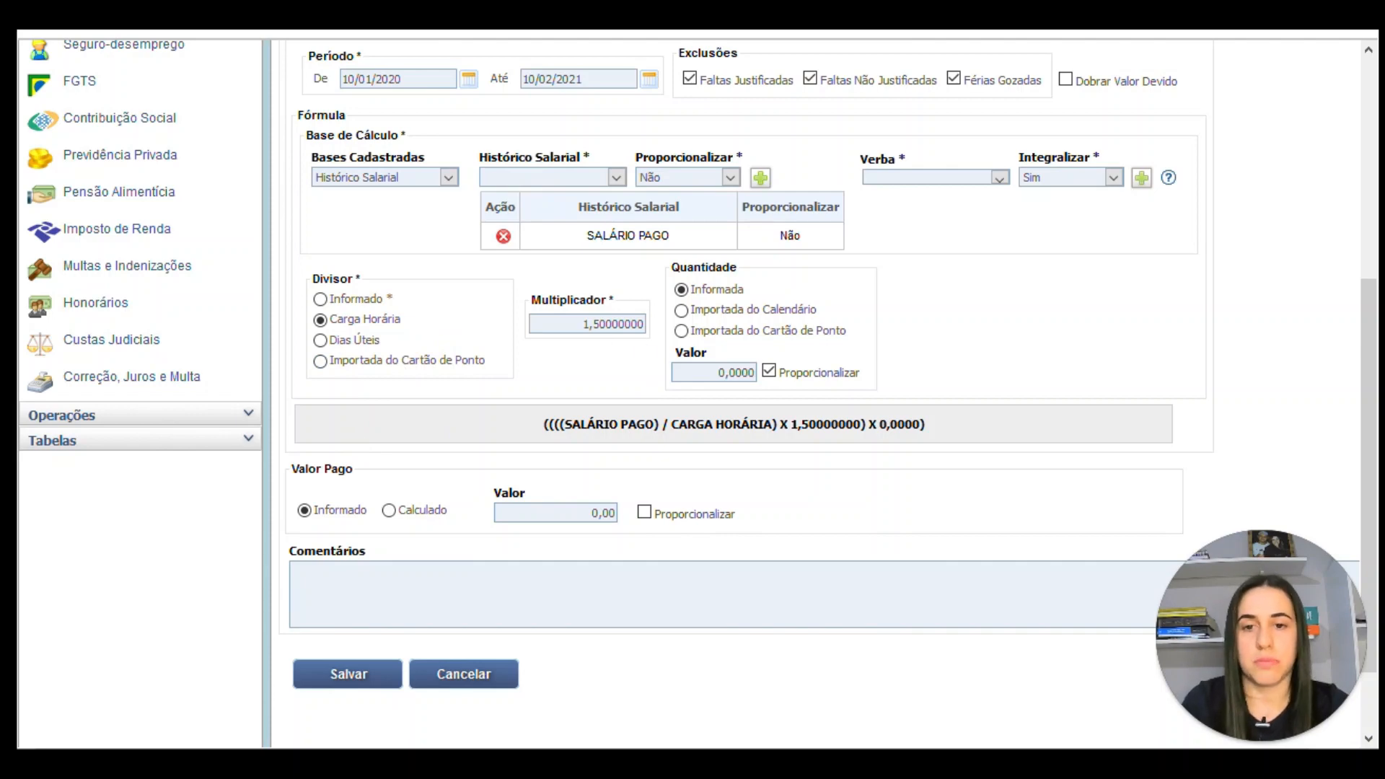
scroll(370, 166, "up", 5)
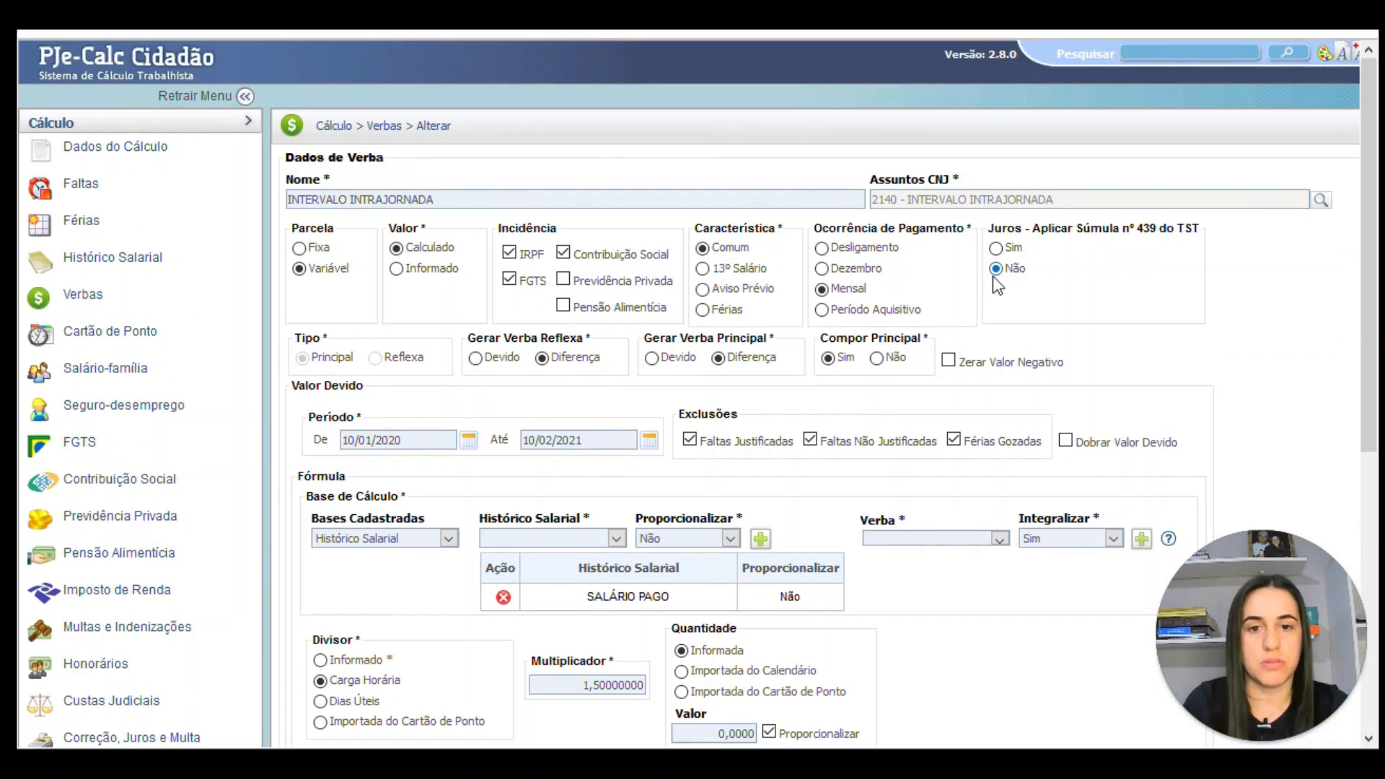
scroll(970, 412, "down", 6)
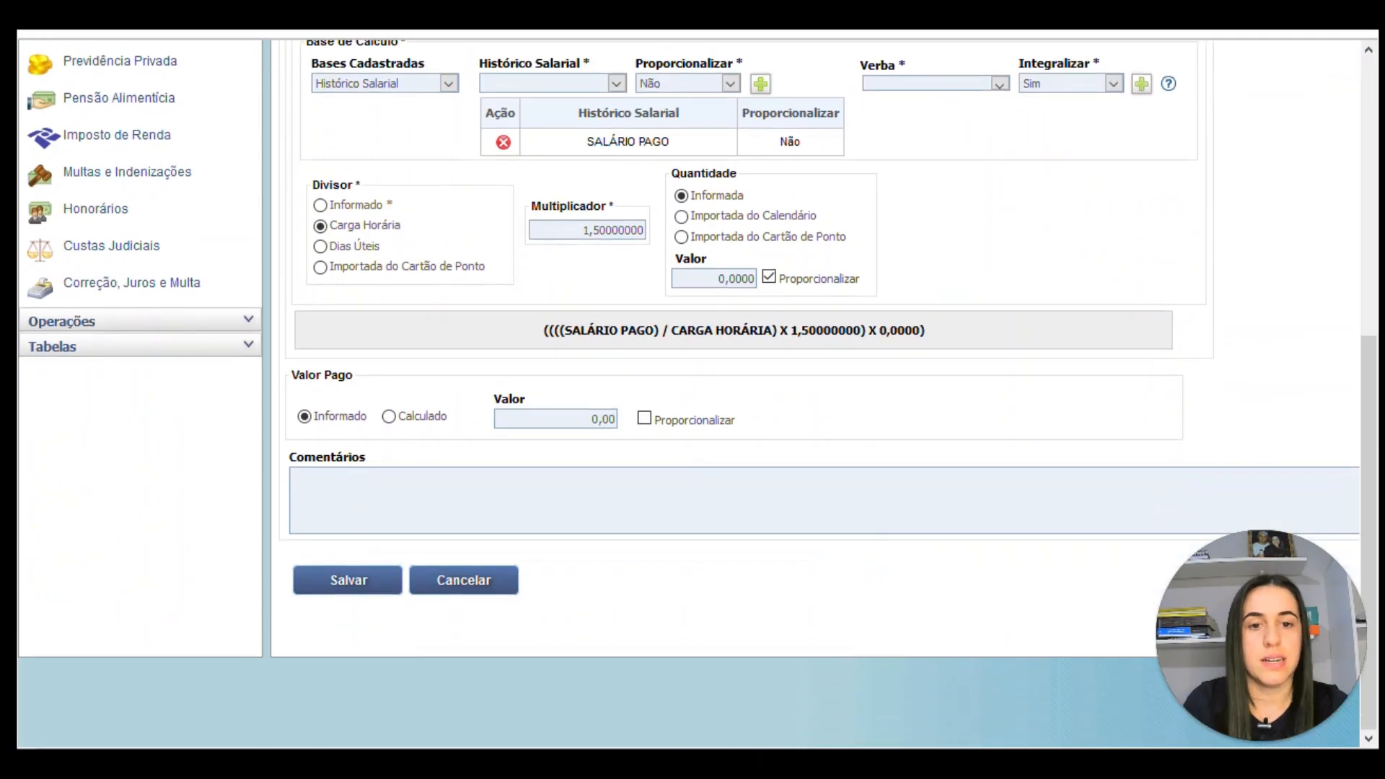
left_click(699, 238)
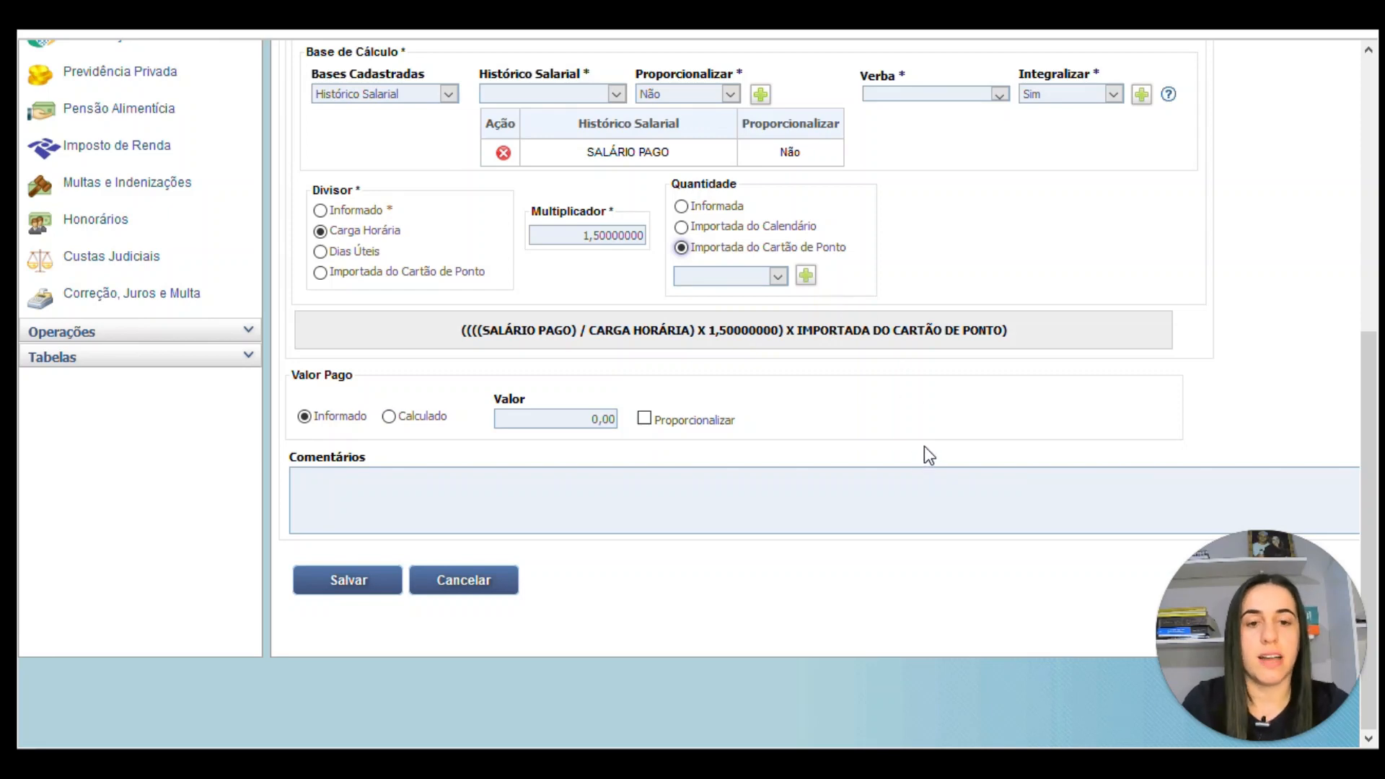
left_click(769, 277)
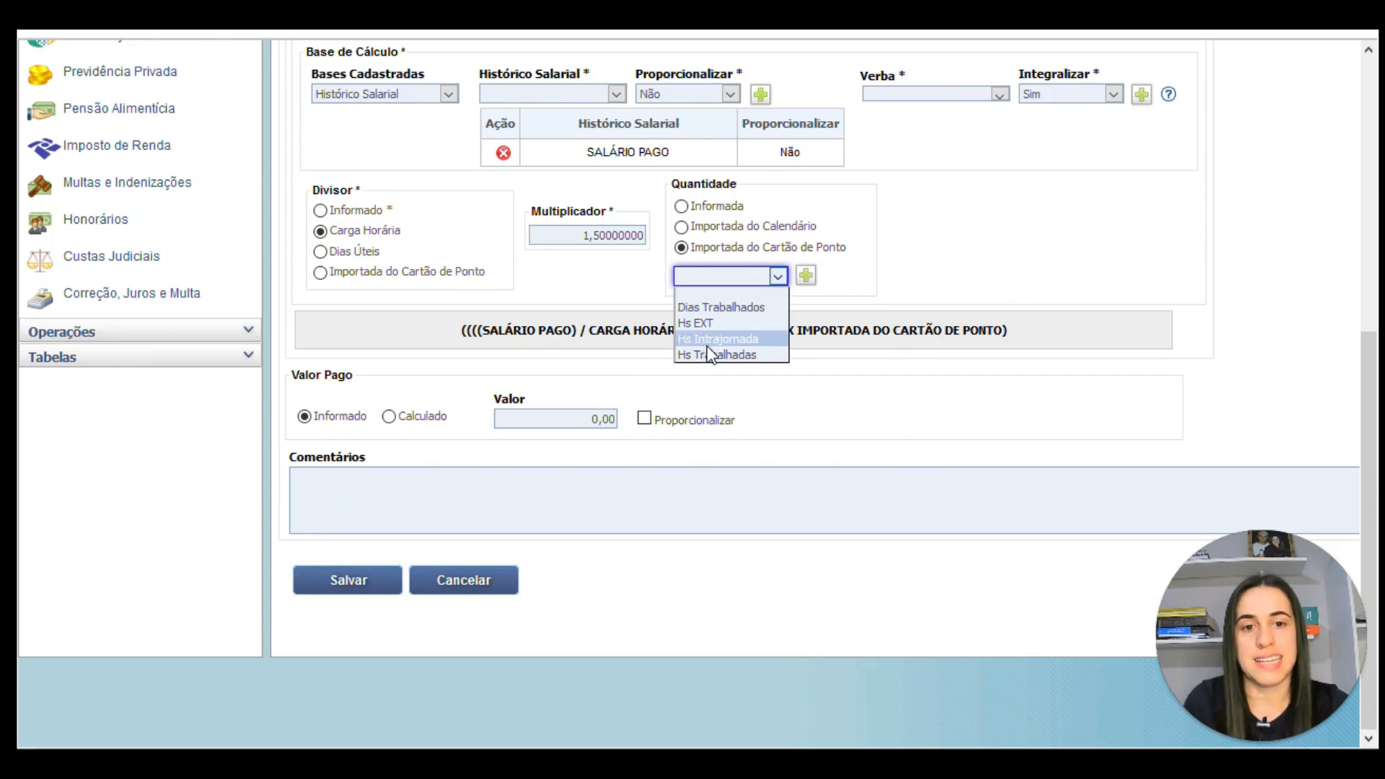
left_click(741, 343)
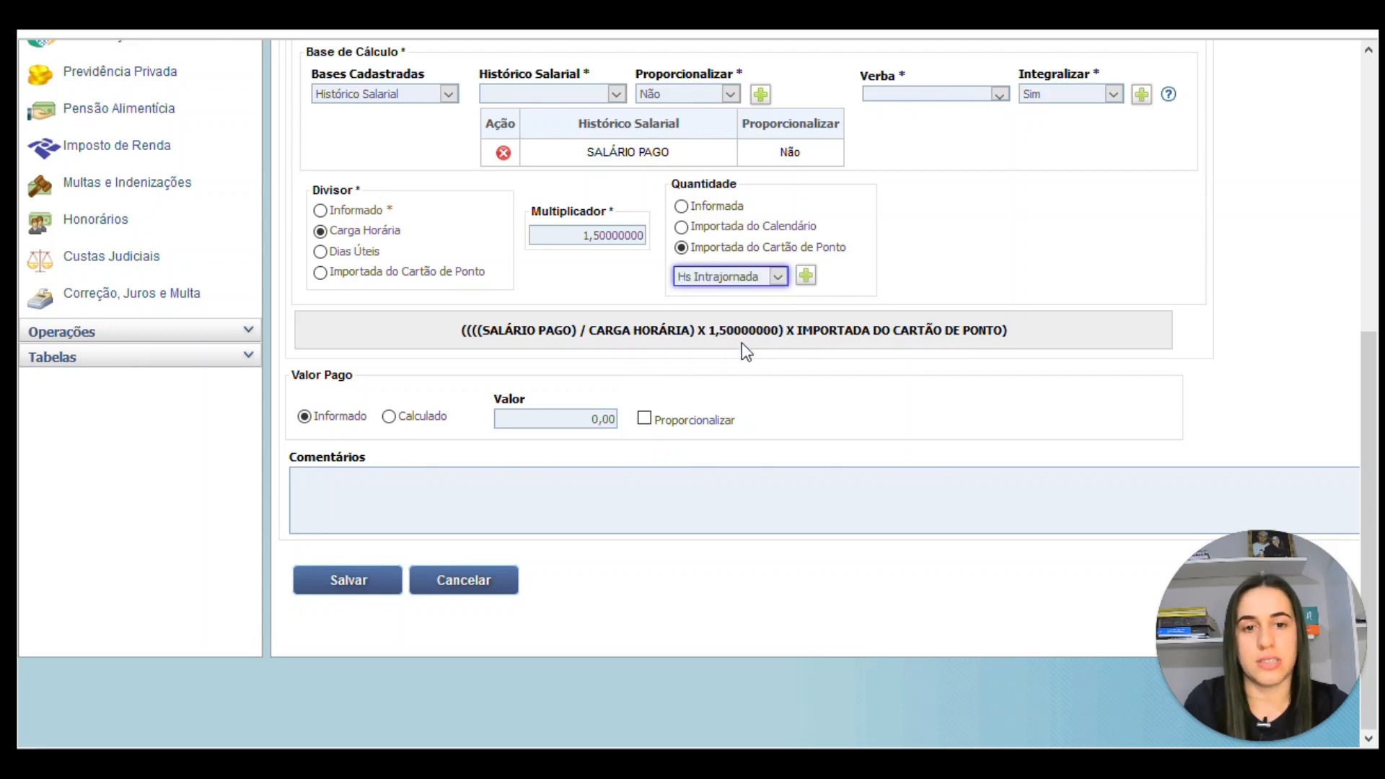
left_click(806, 276)
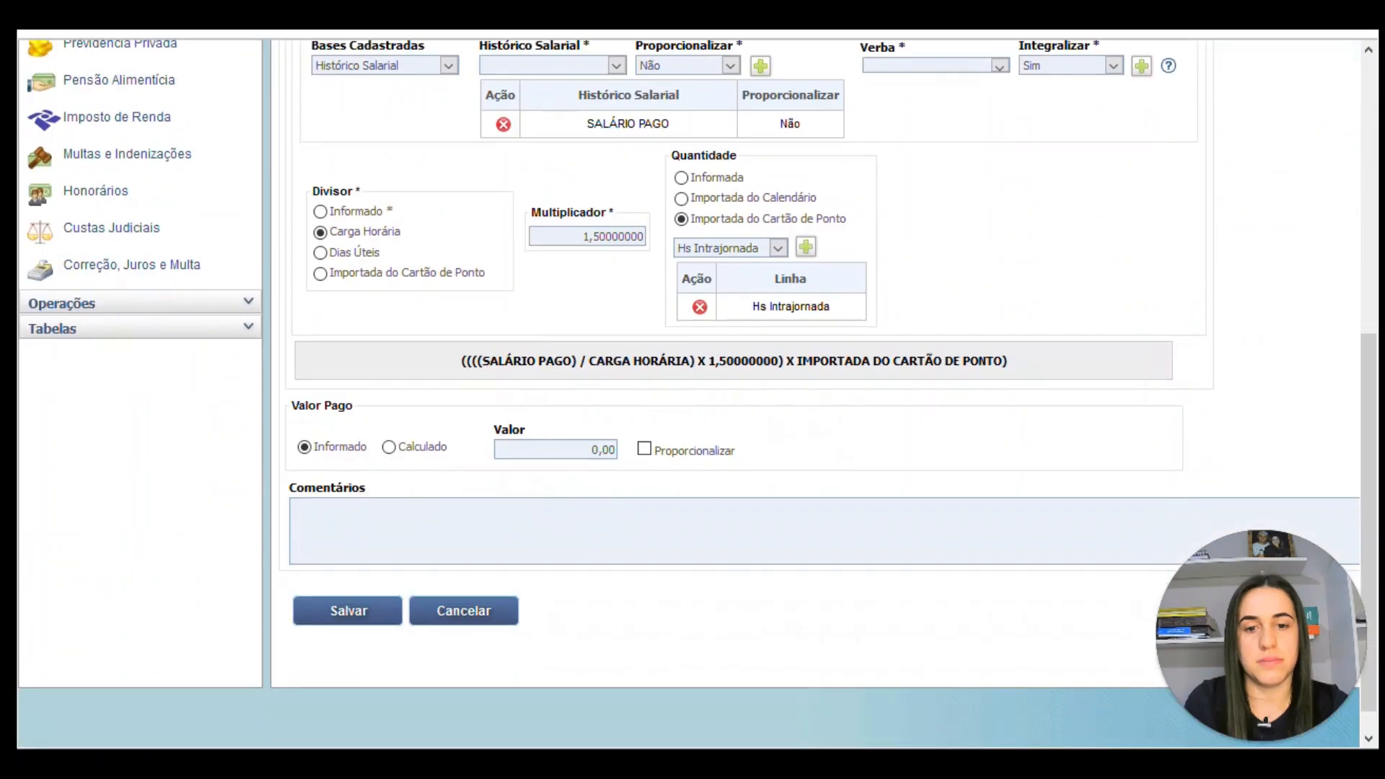
- Save the verba's new quantity source and regenerate its occurrences, keeping the changes made to occurrences
scroll(371, 584, "down", 1)
left_click(371, 584)
scroll(370, 584, "down", 1)
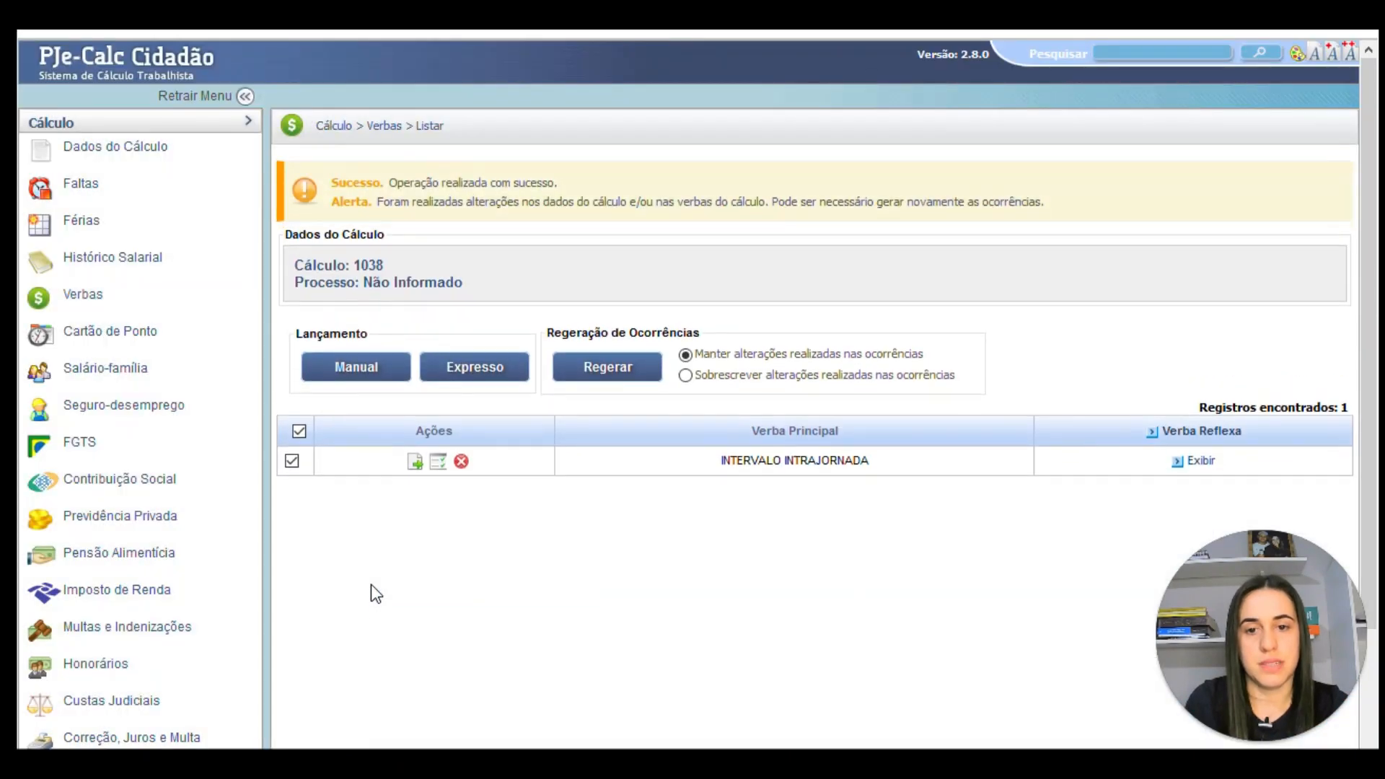
left_click(629, 369)
left_click(630, 366)
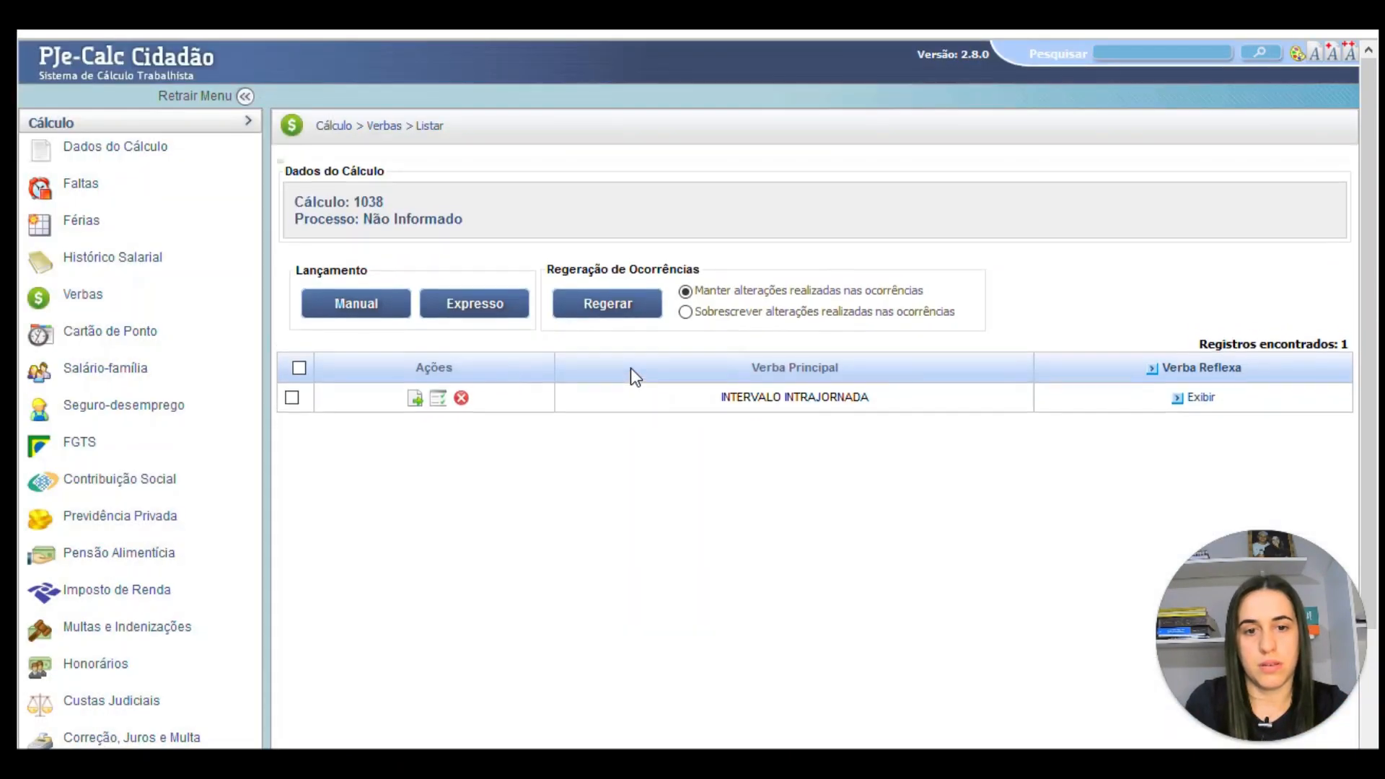
- Remove the IRPF, FGTS and Contribuição Social incidences from the INTERVALO INTRAJORNADA verba
left_click(416, 435)
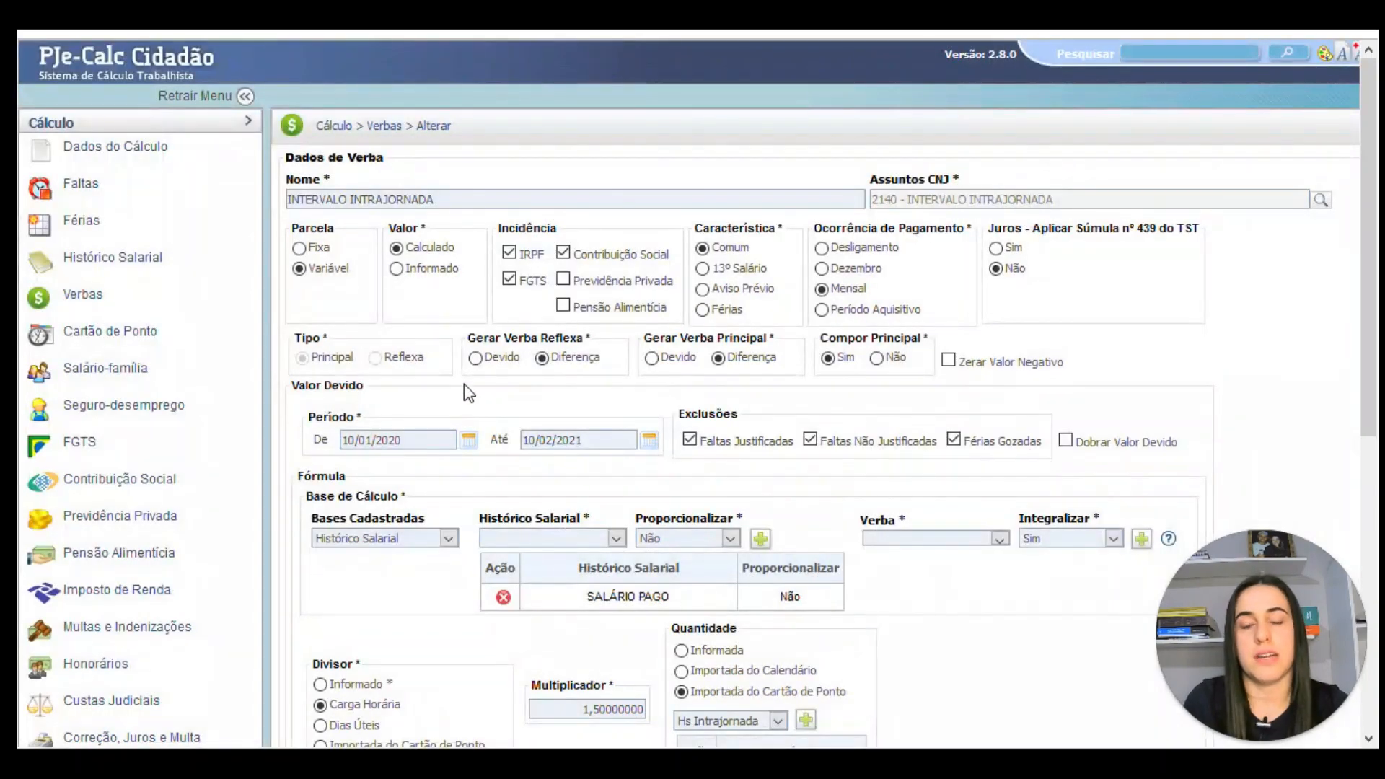
left_click(509, 254)
left_click(564, 253)
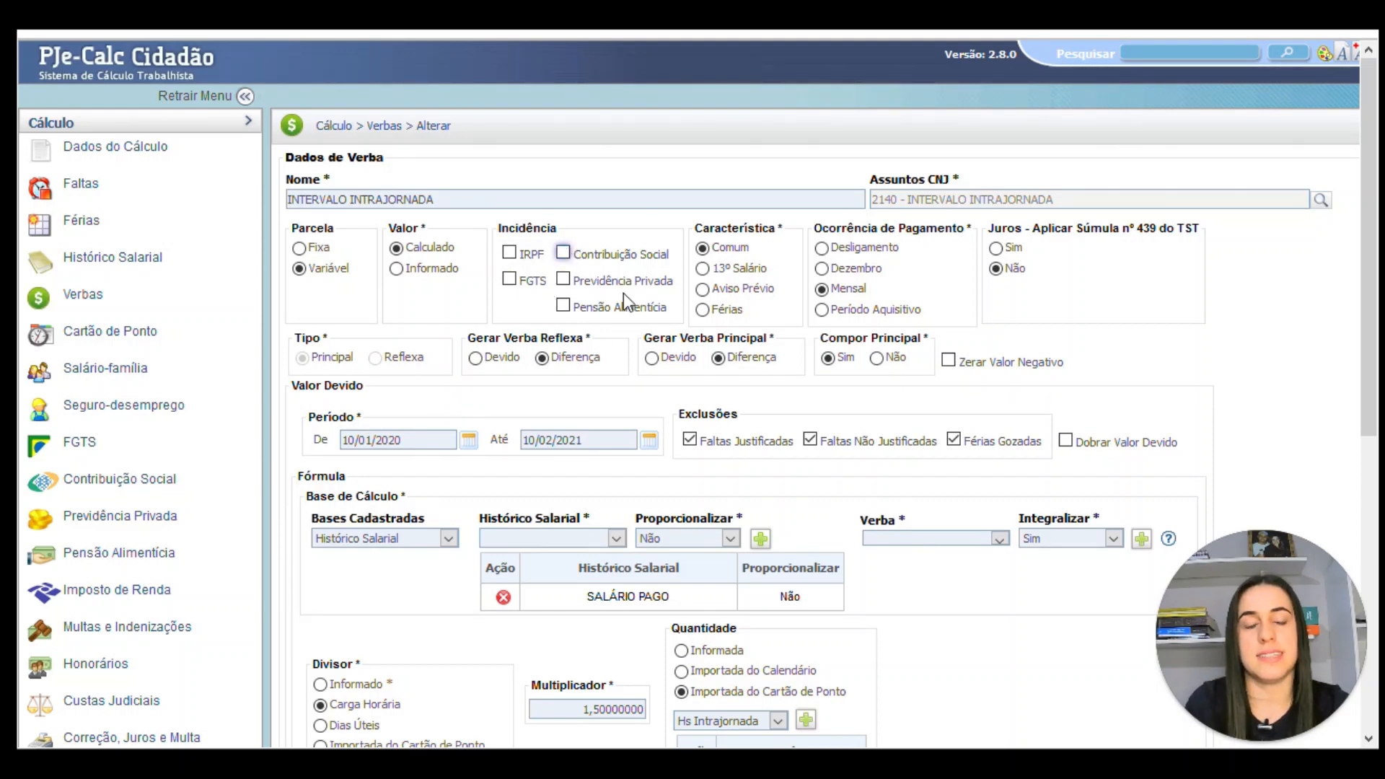
scroll(612, 365, "down", 7)
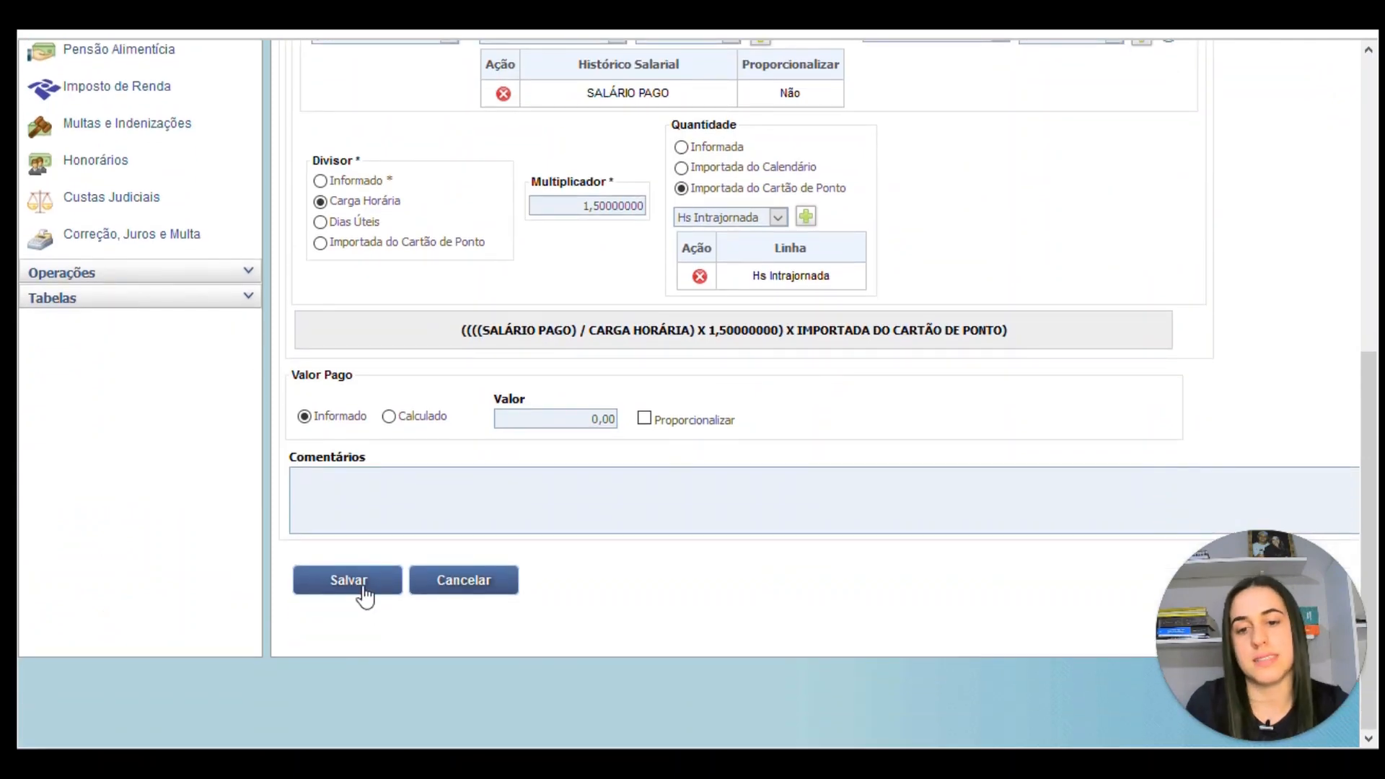
- Save the verba's changed incidences and regenerate its occurrences, keeping the changes made to occurrences
left_click(364, 589)
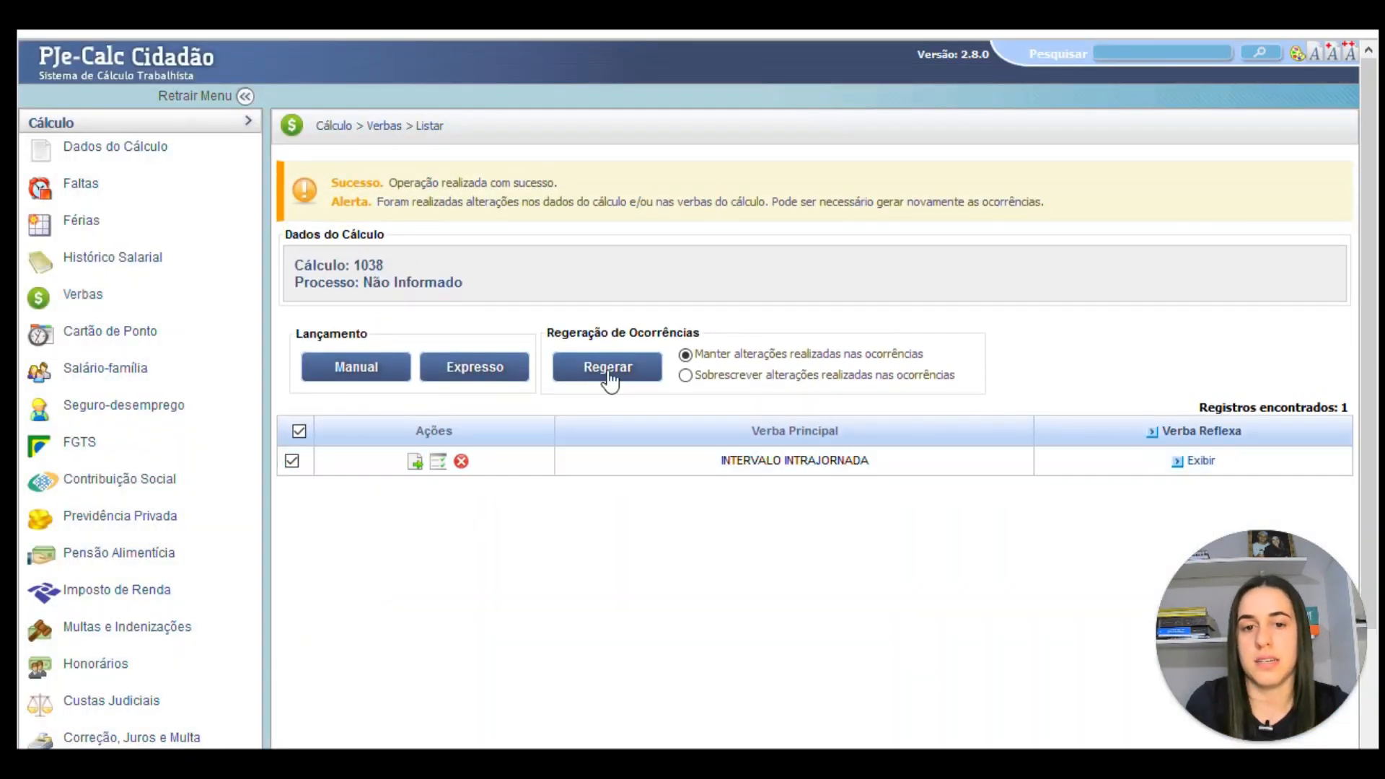
left_click(608, 368)
left_click(655, 369)
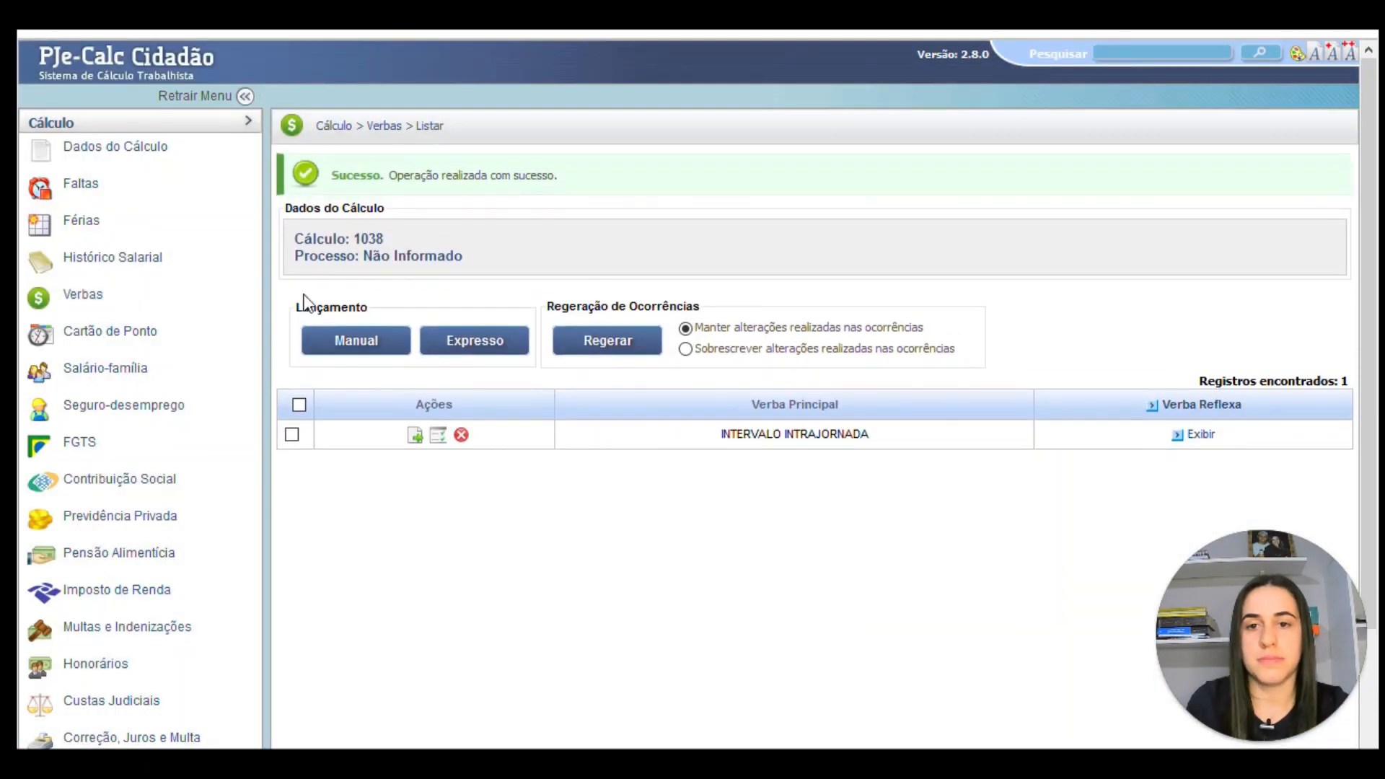
- Liquidate the calculation with date 30/09/2021 and choose the index accumulation option that separates verbas mensais from verbas anuais e rescisórias
left_click(84, 123)
left_click(99, 148)
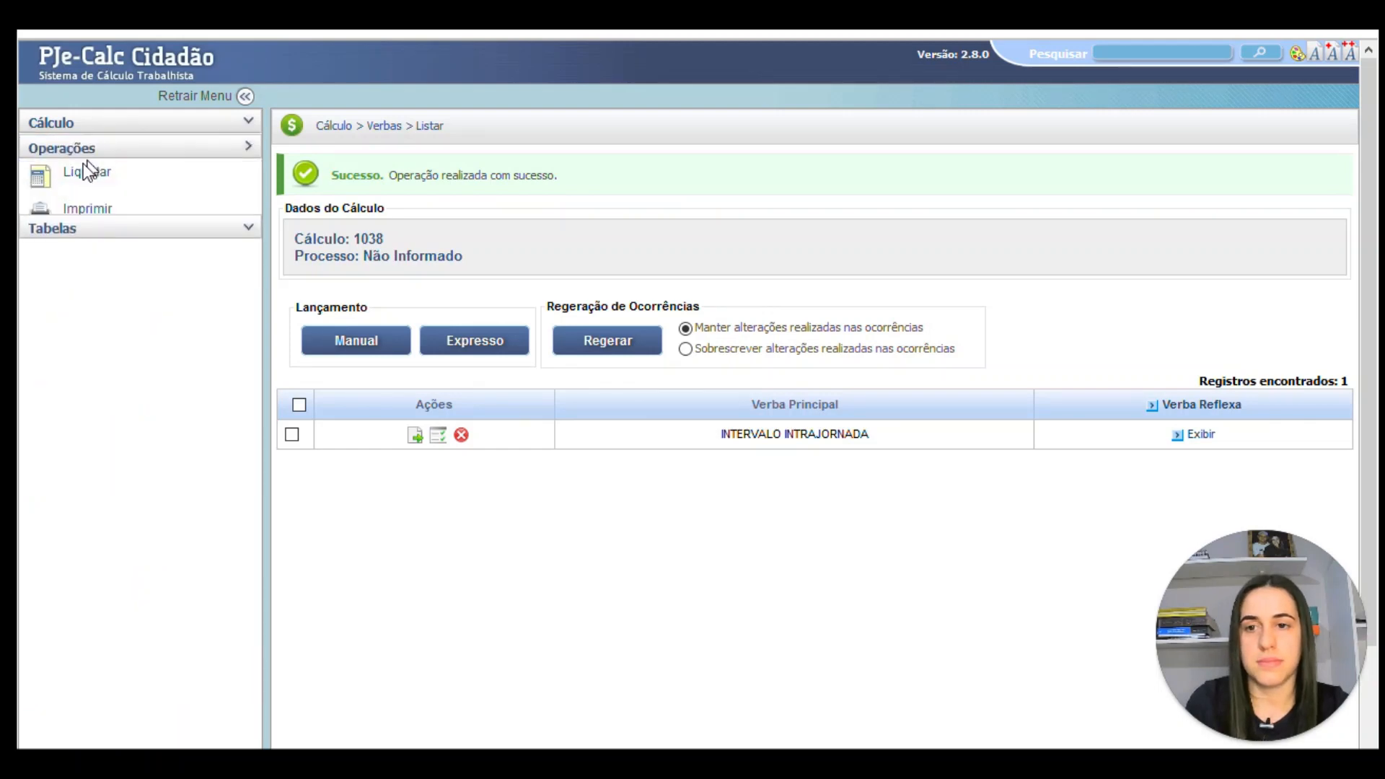
left_click(85, 172)
left_click(346, 405)
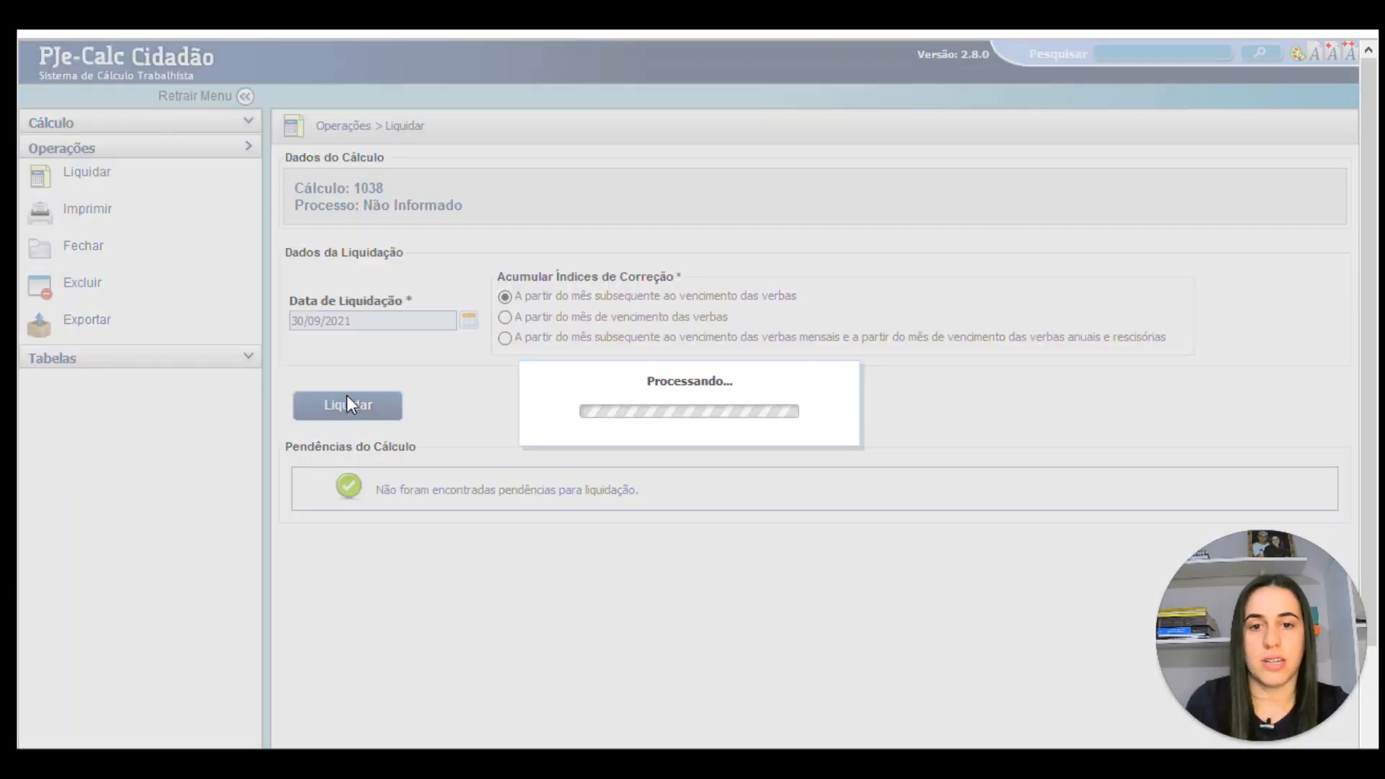
left_click(504, 380)
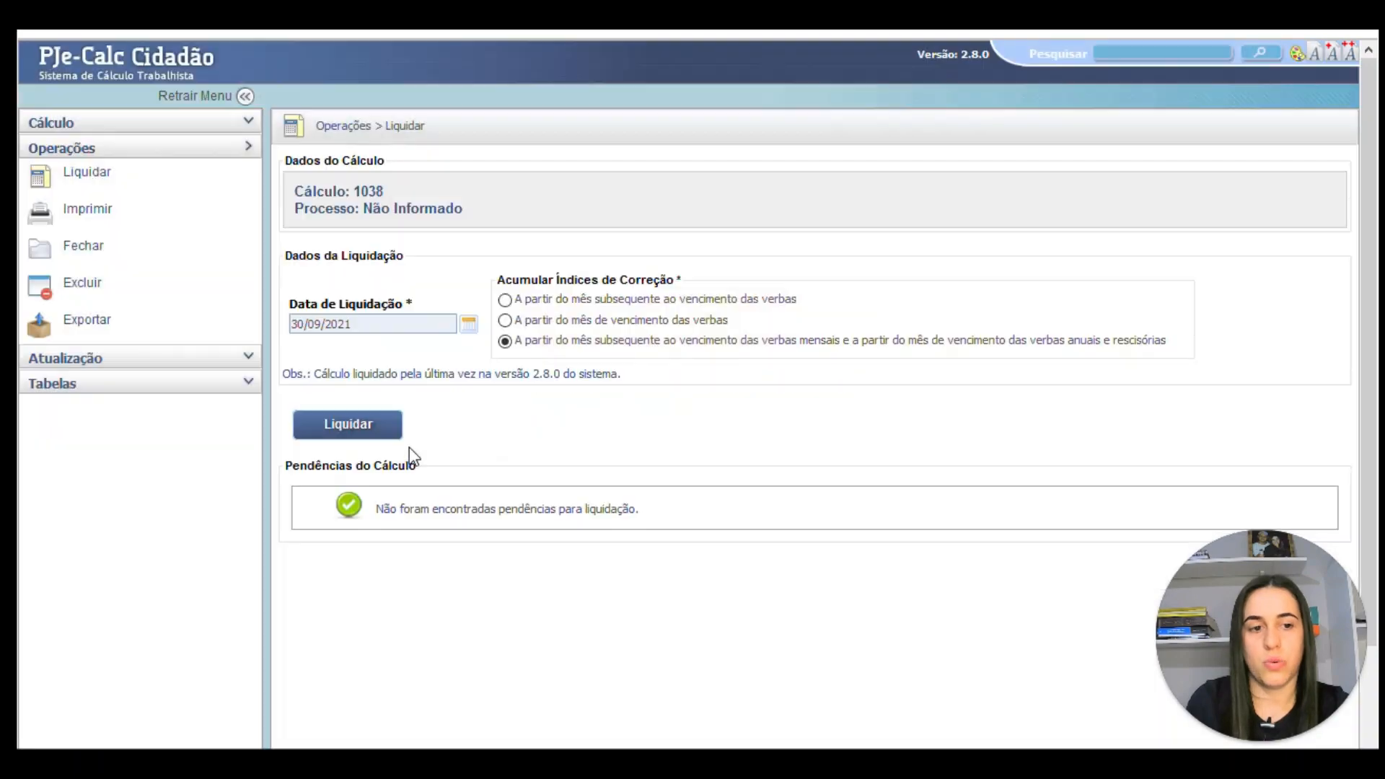
- Print the calculation report in PDF format and open the generated file with Adobe Acrobat Reader DC
left_click(102, 222)
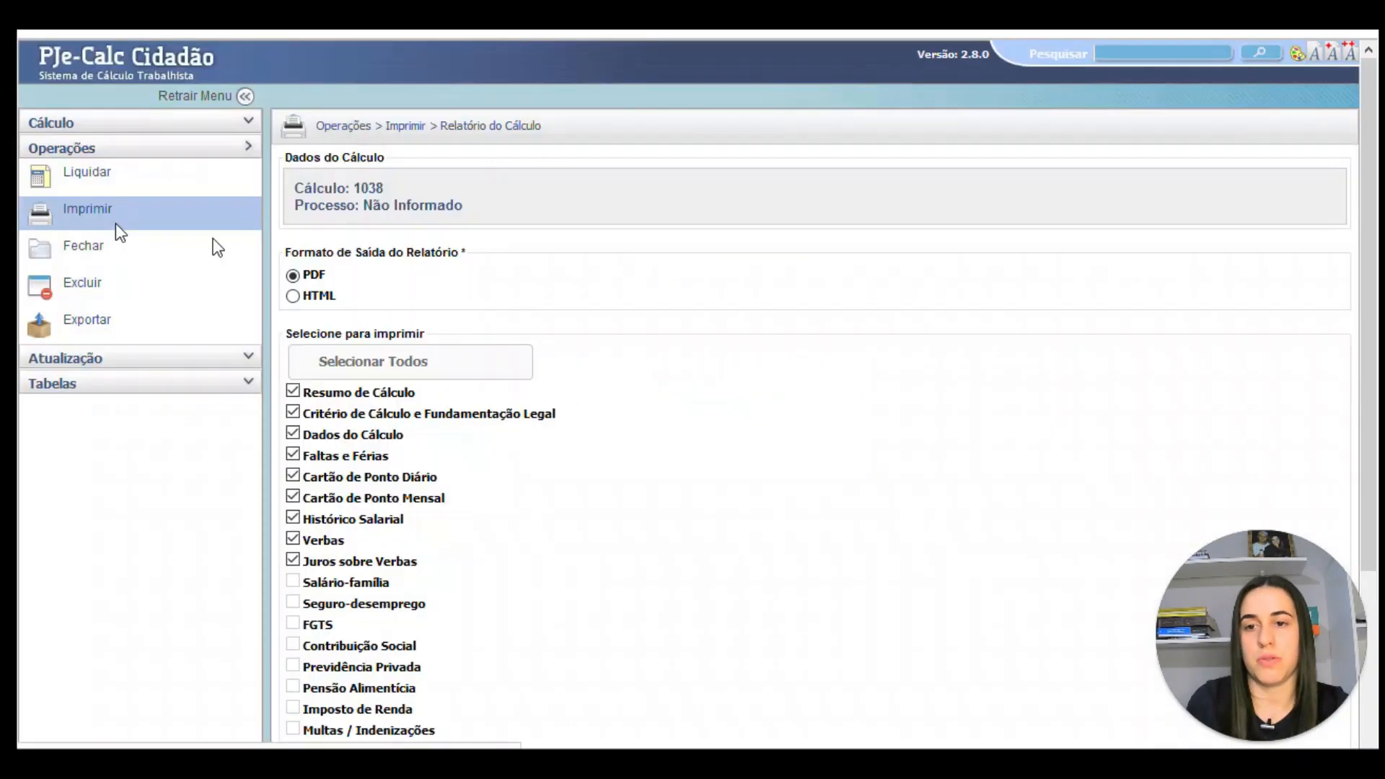
scroll(501, 429, "down", 3)
left_click(353, 599)
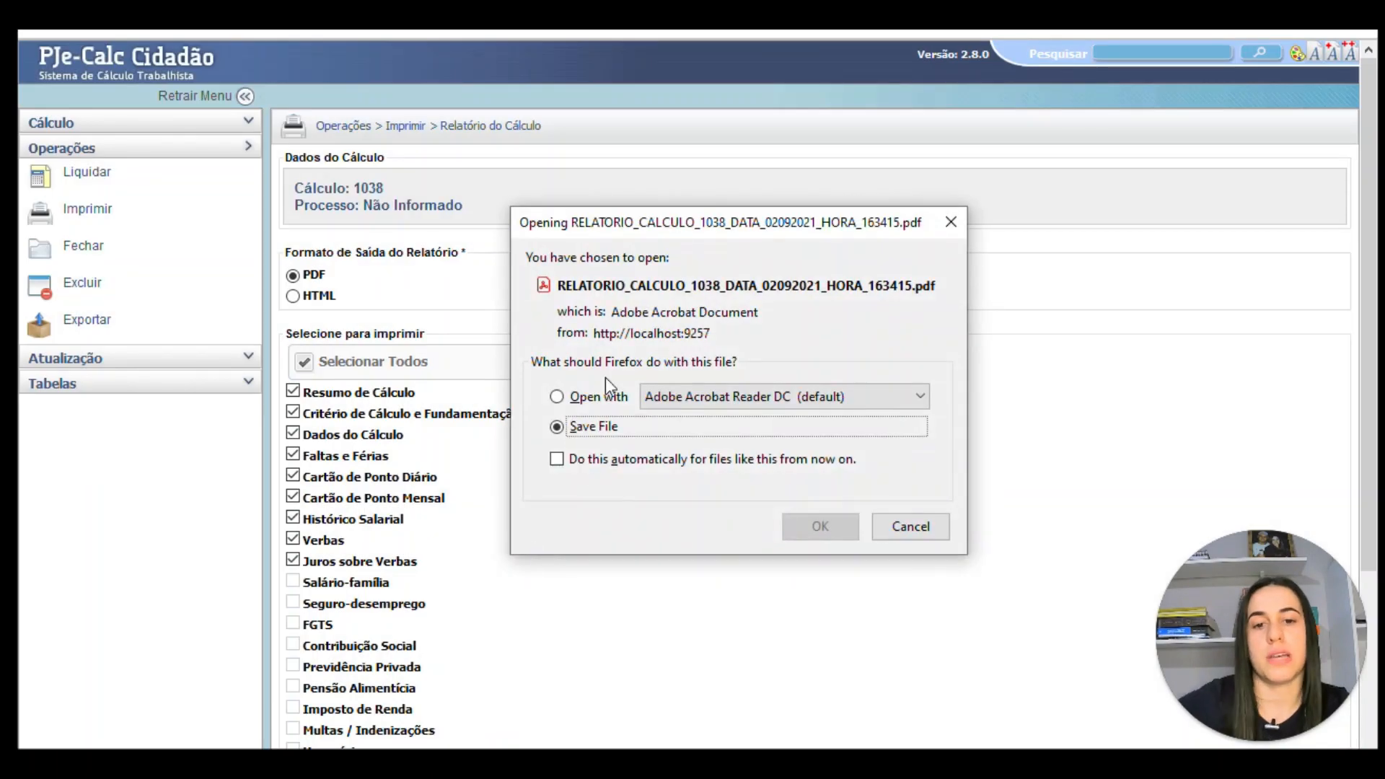
left_click(599, 395)
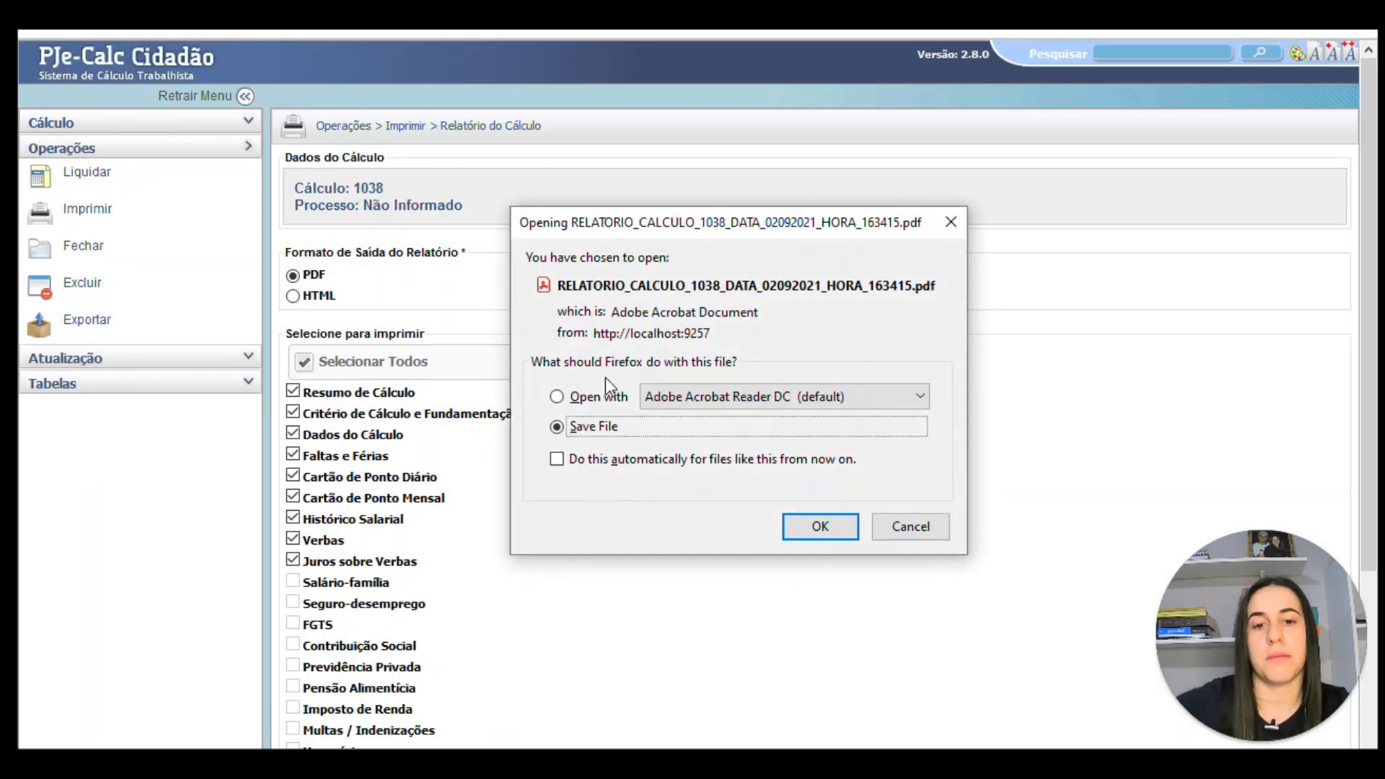
left_click(831, 531)
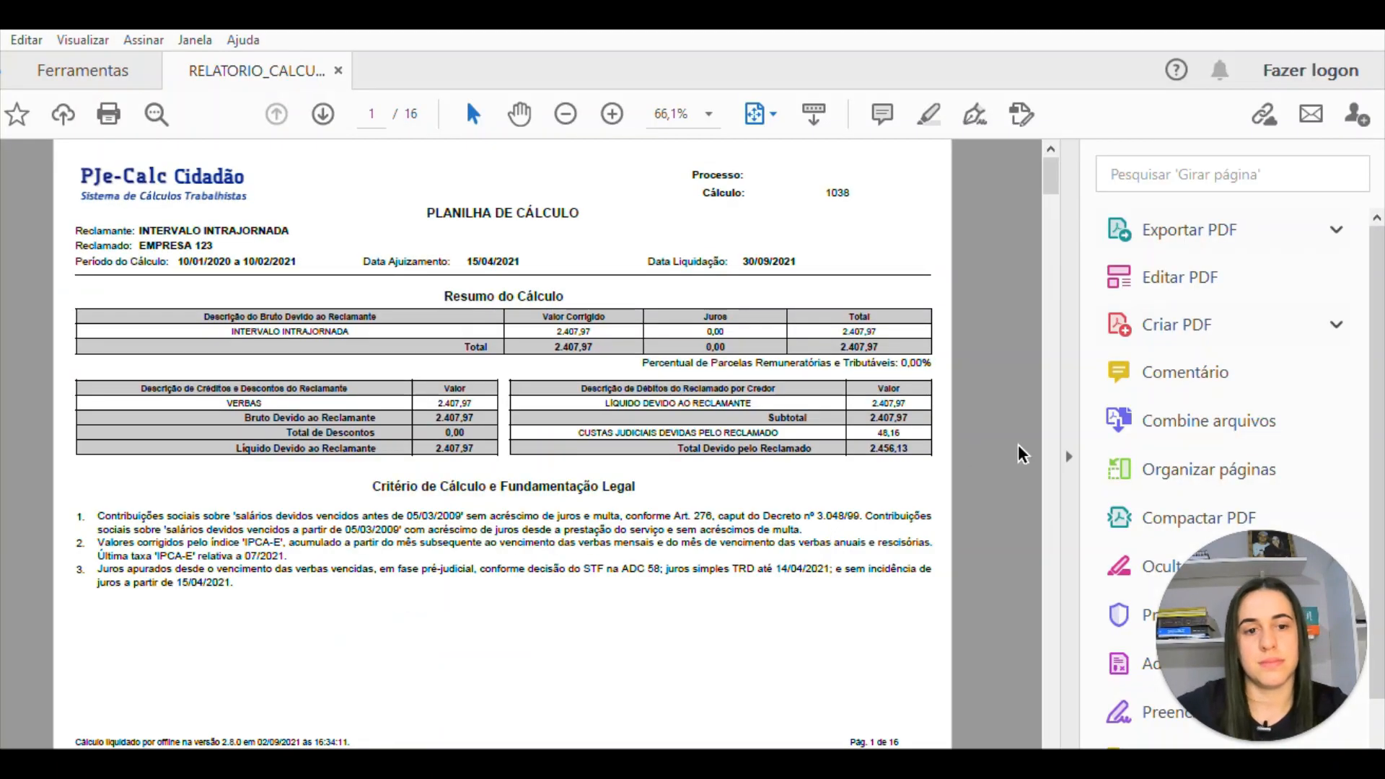
- Examine the report at 90% zoom, from the Resumo do Cálculo through the intrajornada hours in the Cartão de Ponto Diário
left_click(1068, 456)
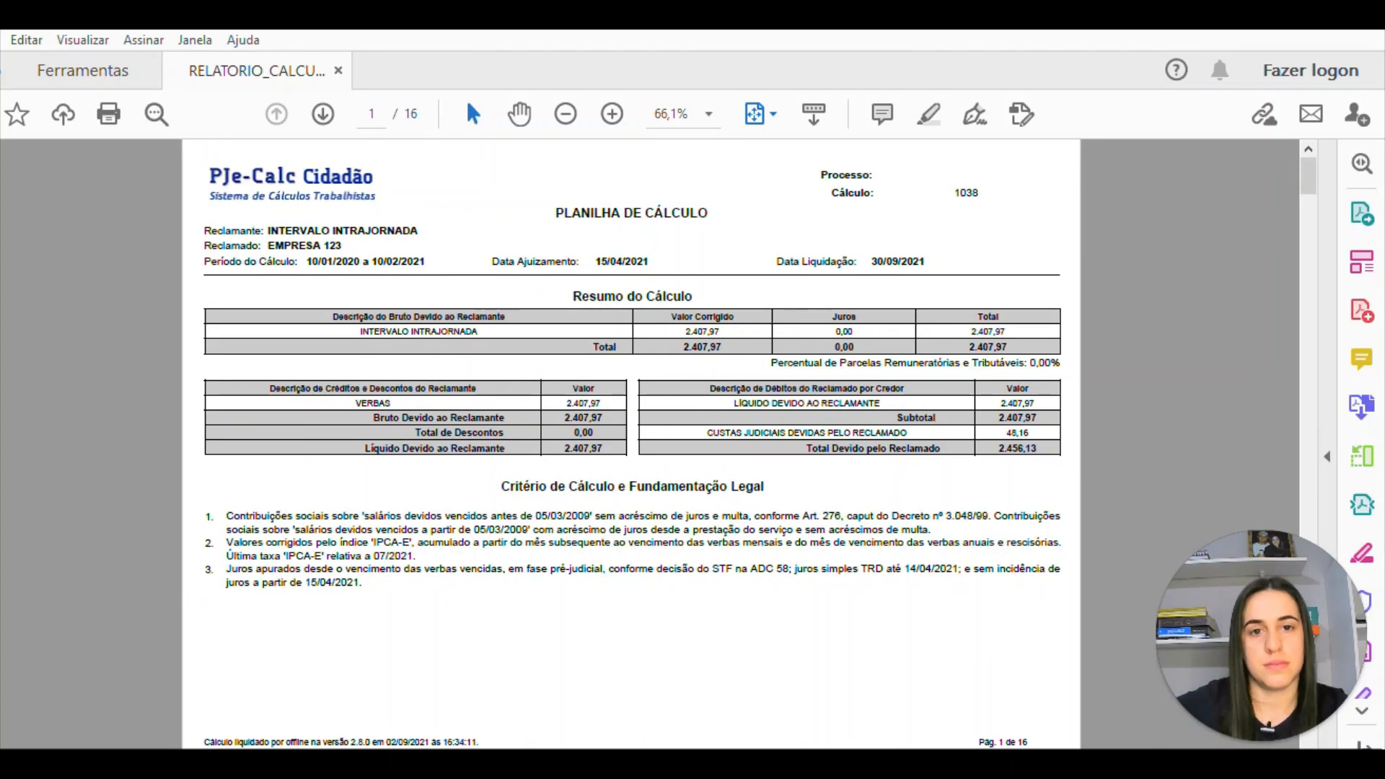
left_click(678, 114)
key("BackSpace")
type("90")
key("Return")
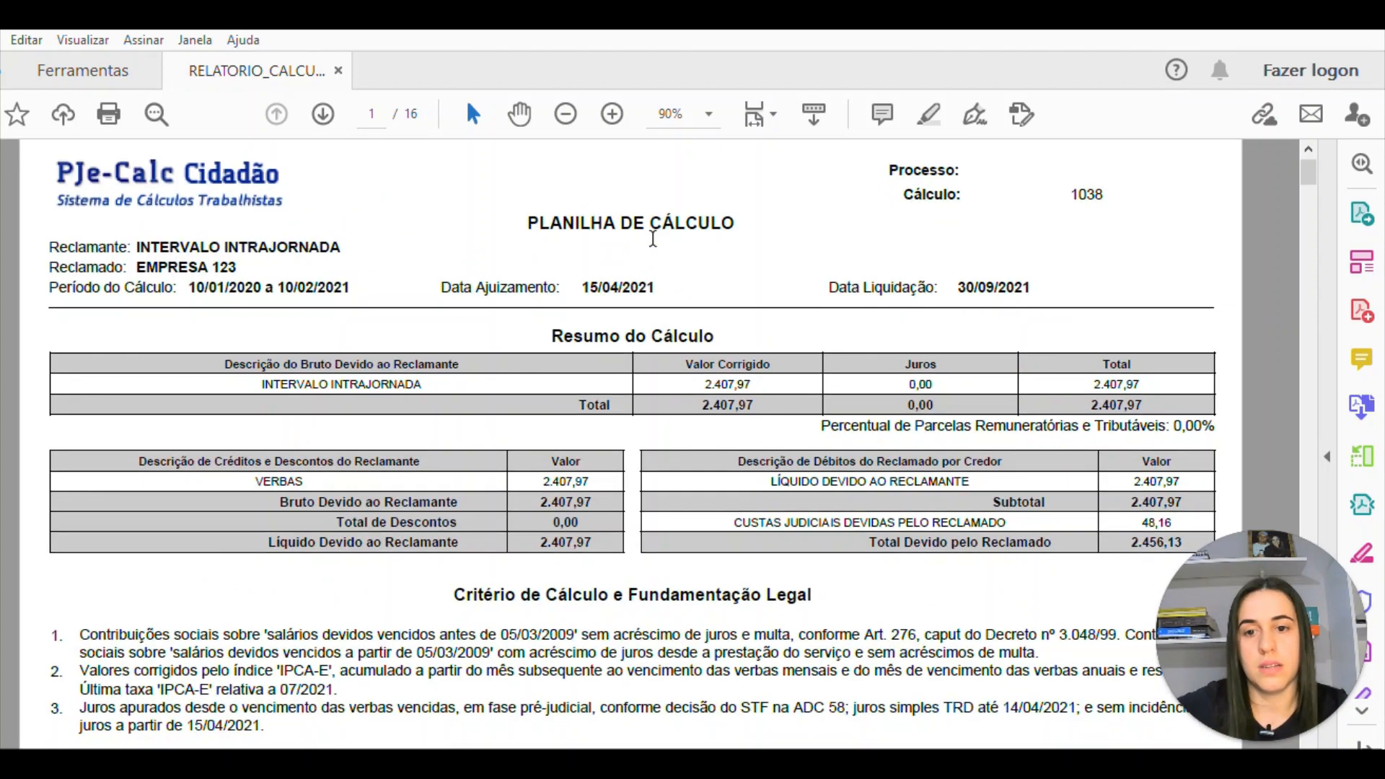
scroll(555, 474, "down", 2)
scroll(555, 474, "down", 15)
scroll(577, 456, "up", 6)
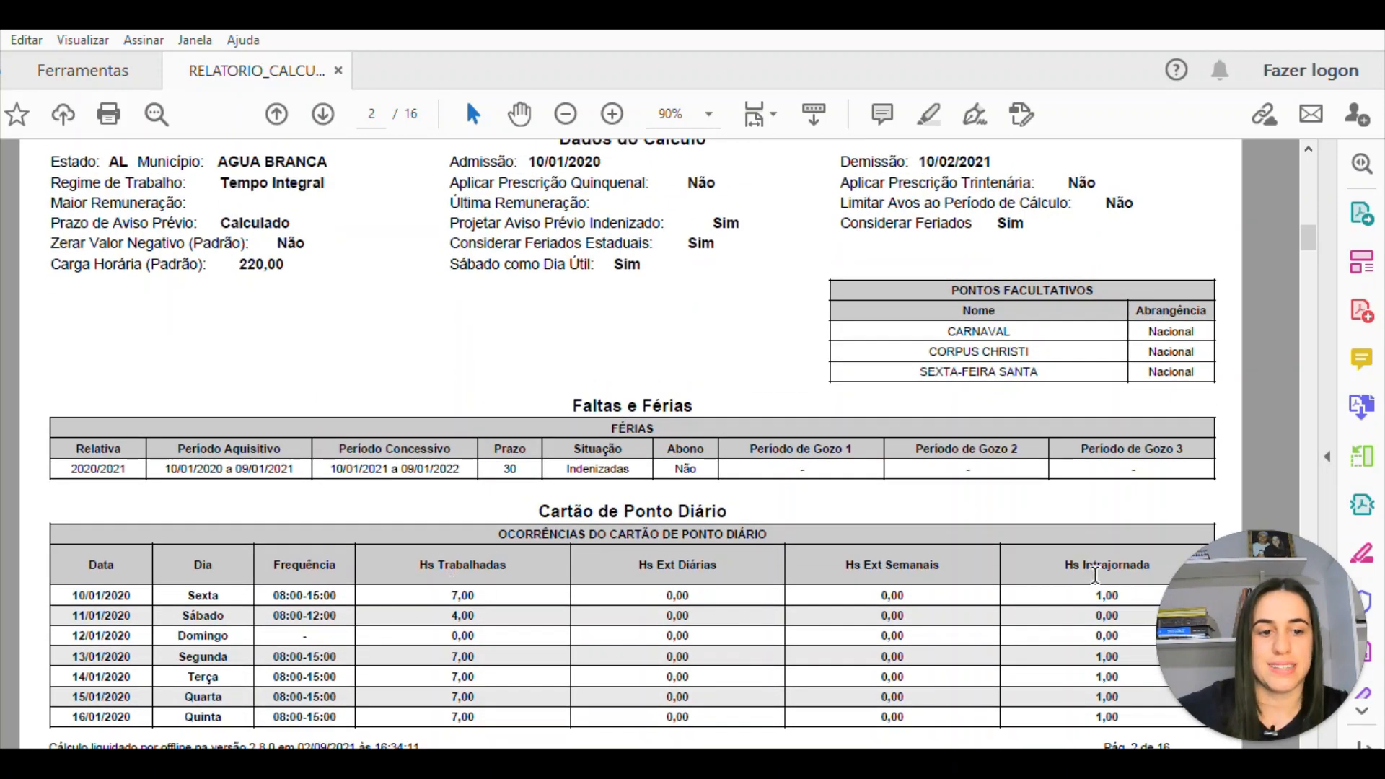
scroll(1094, 618, "down", 5)
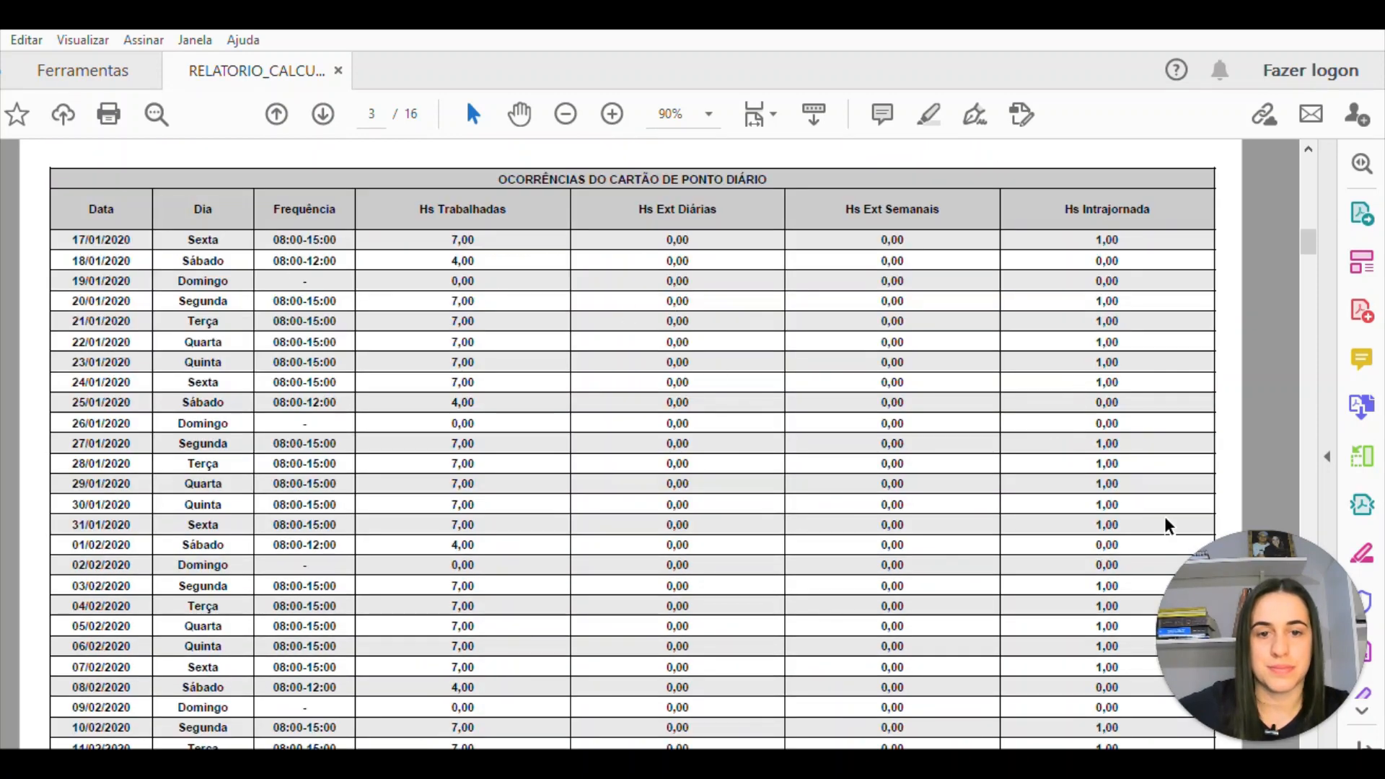
scroll(818, 496, "down", 2)
scroll(816, 500, "down", 20)
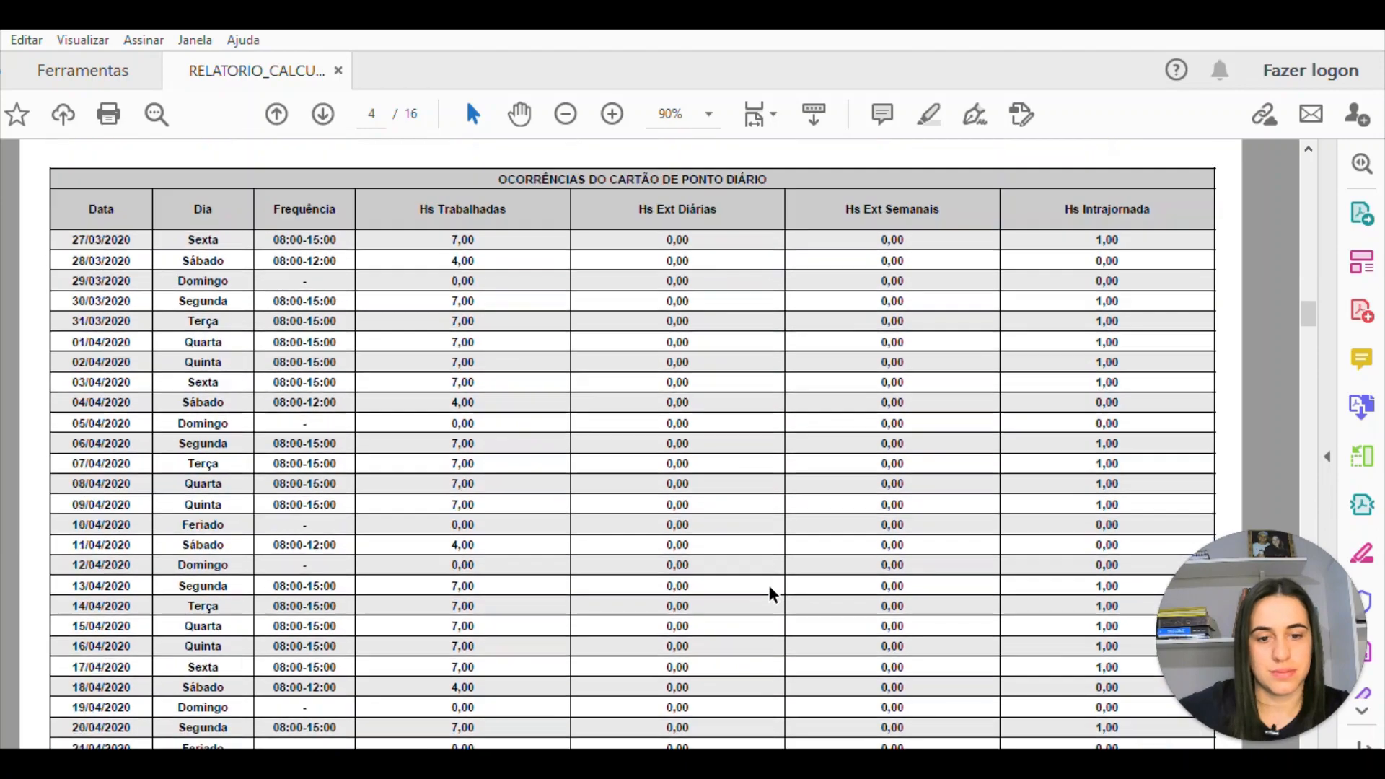
scroll(770, 598, "down", 20)
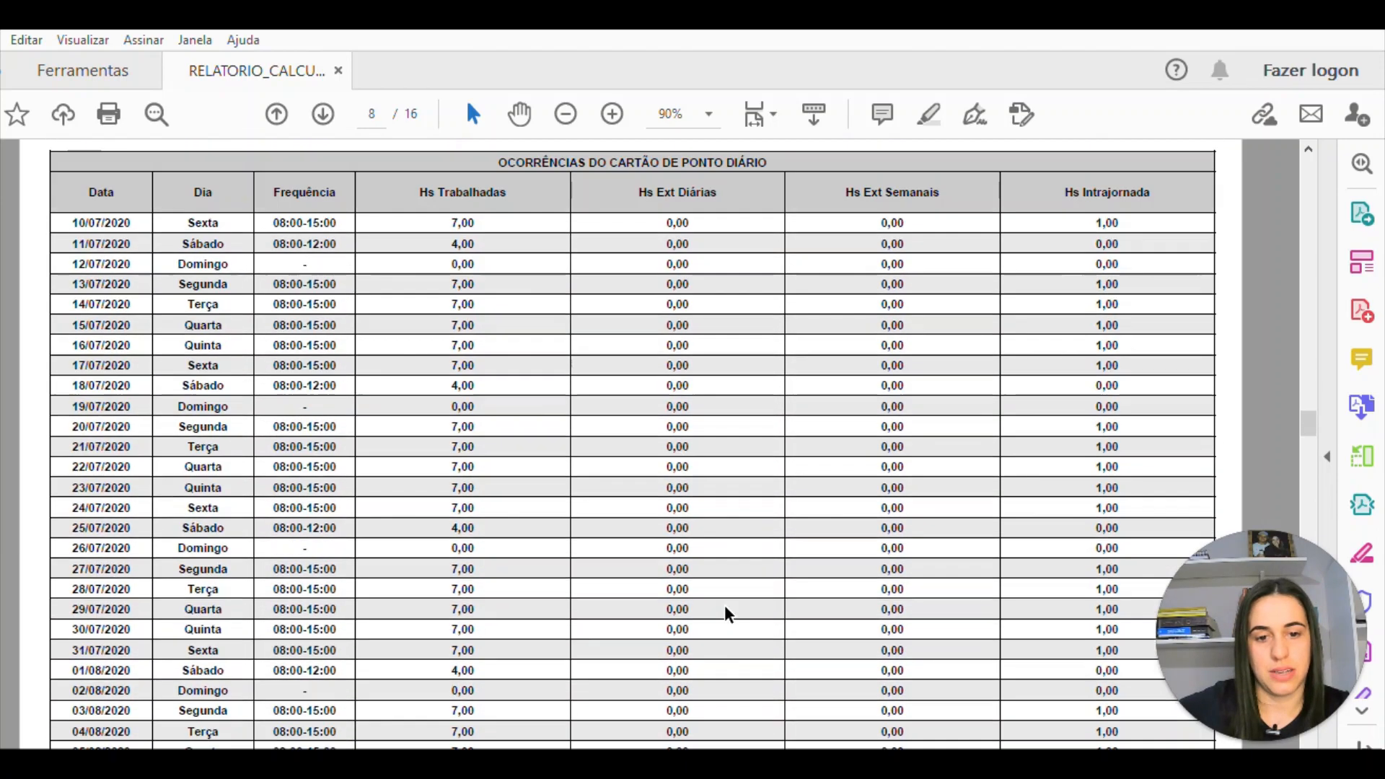
scroll(733, 614, "down", 20)
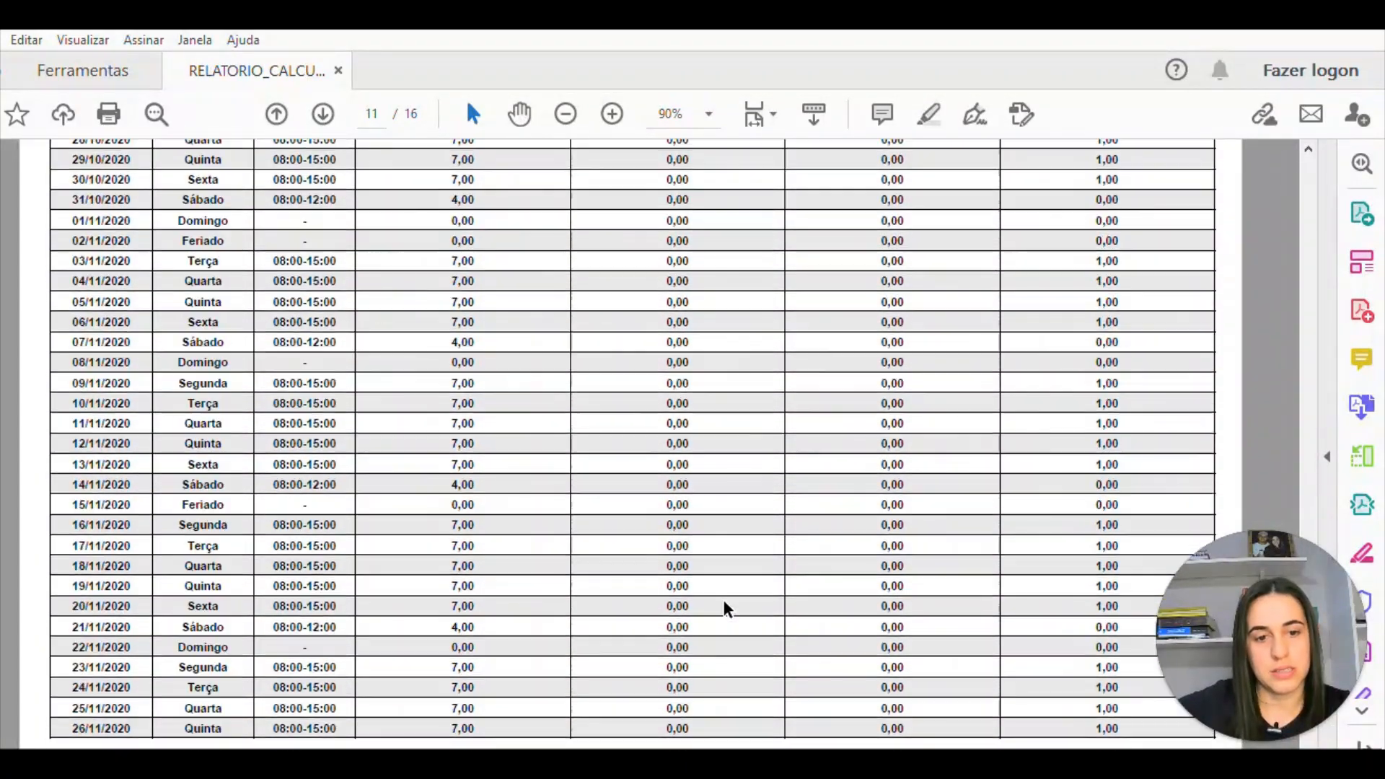
- Review the monthly time card's intrajornada hours, the salary history and the Demonstrativo de Verbas for INTERVALO INTRAJORNADA
scroll(724, 601, "down", 12)
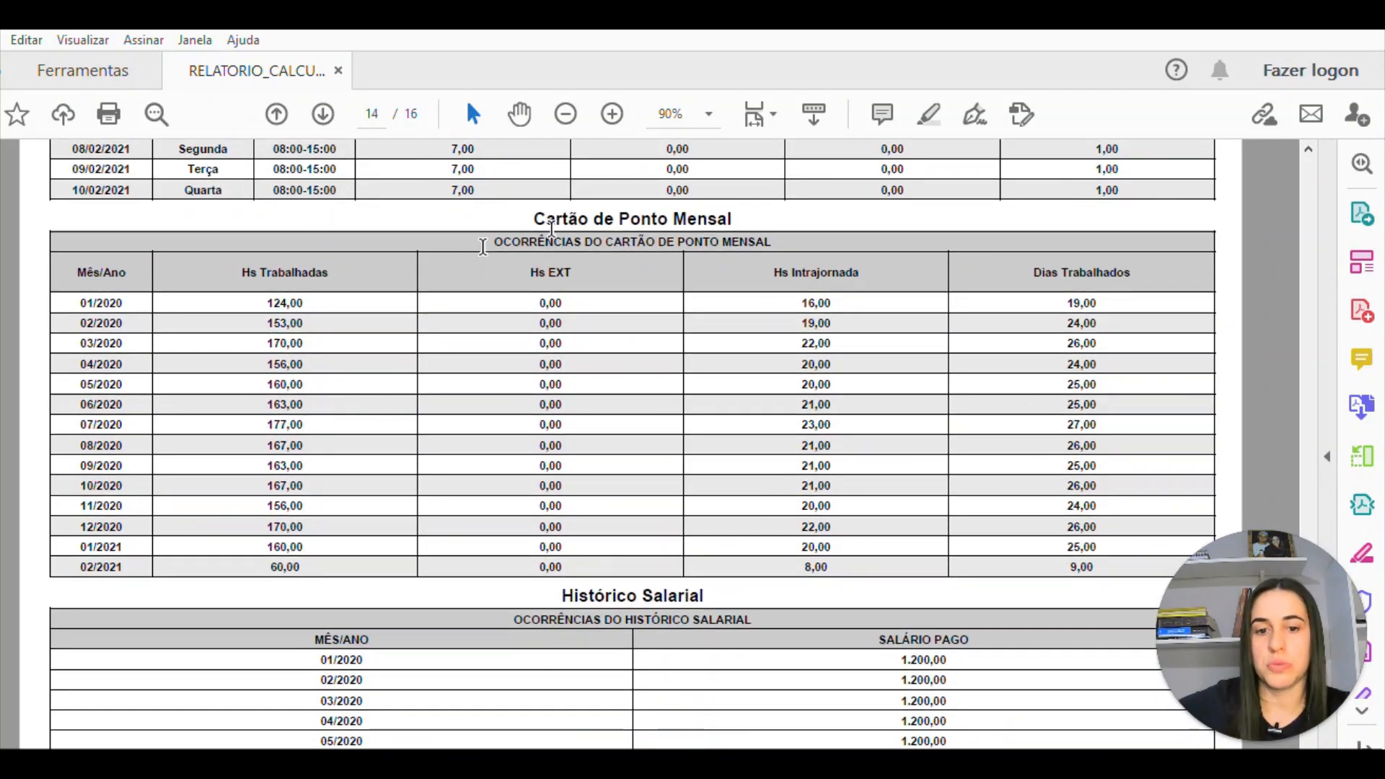
scroll(587, 488, "down", 10)
scroll(754, 483, "down", 1)
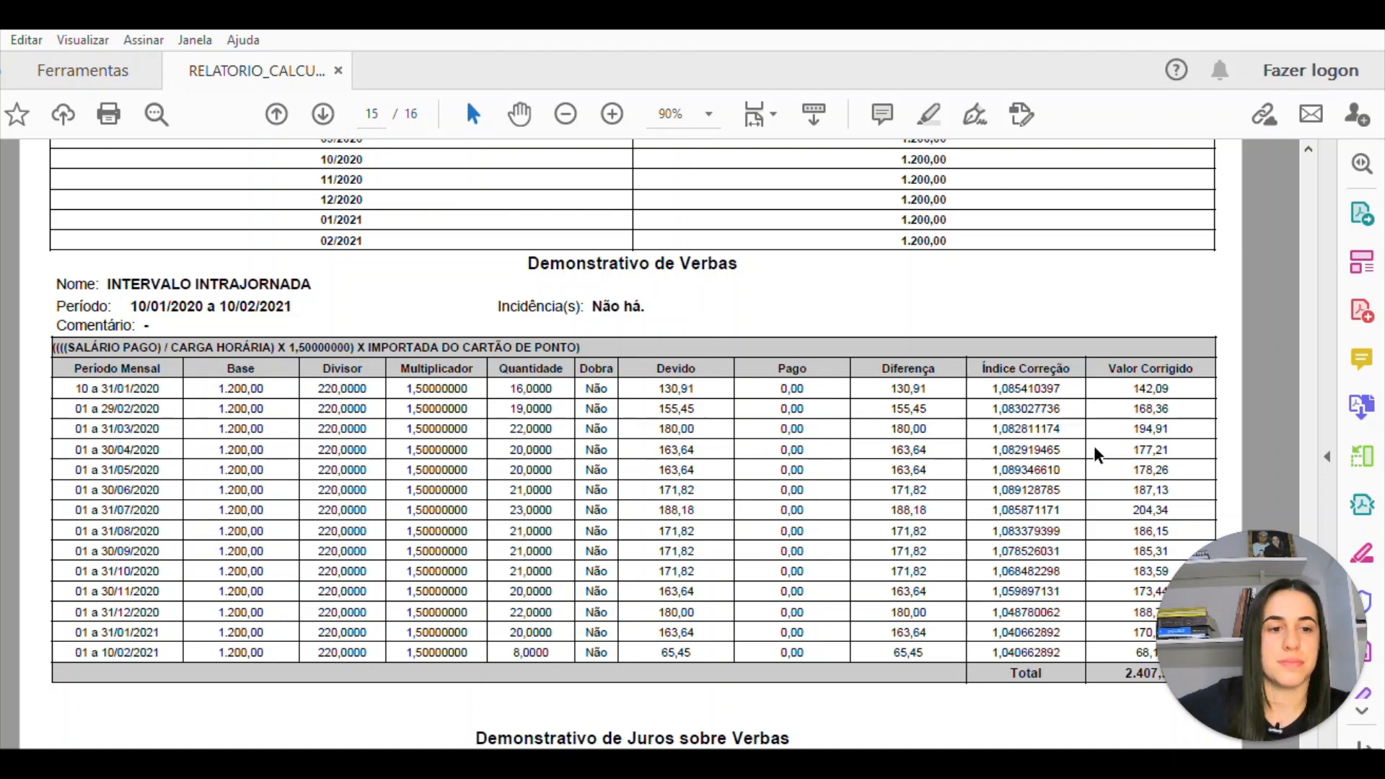
scroll(645, 456, "up", 20)
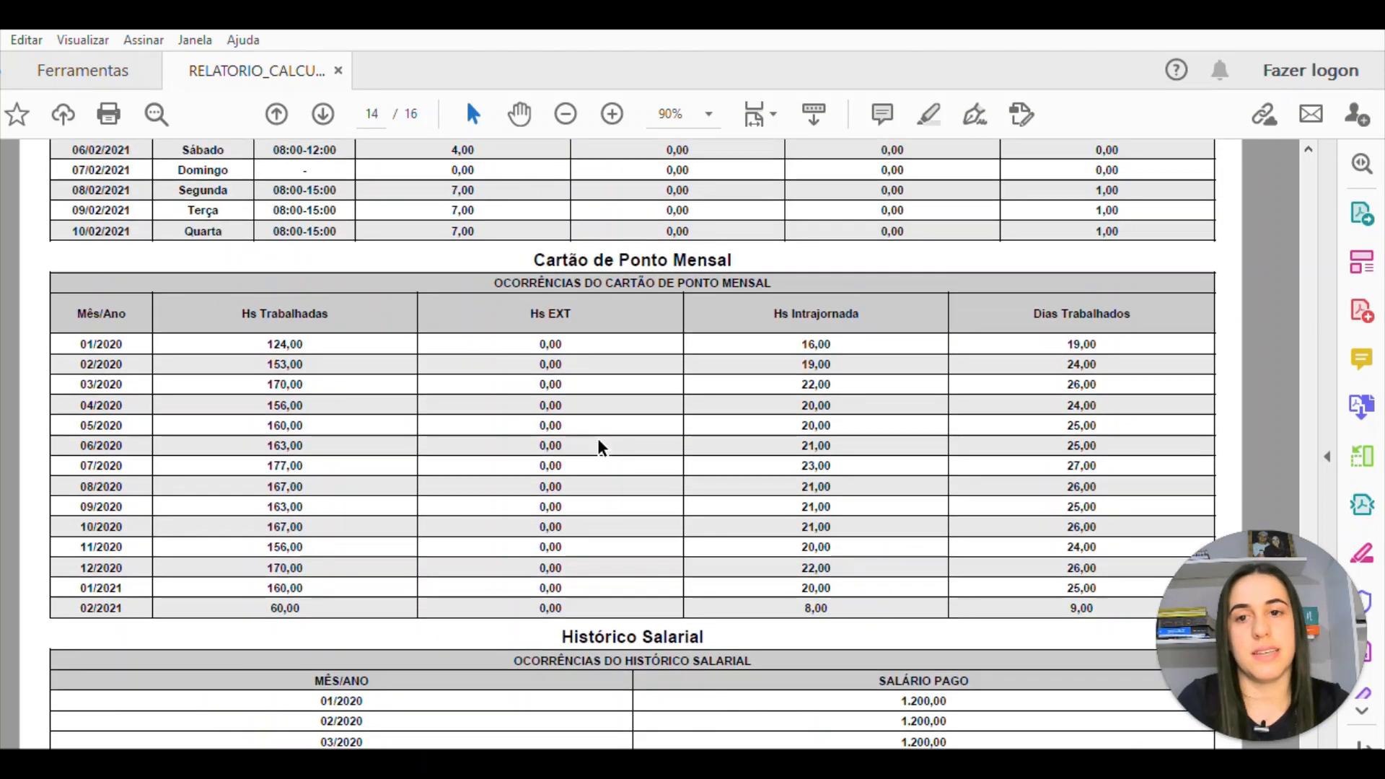
scroll(1239, 200, "up", 1)
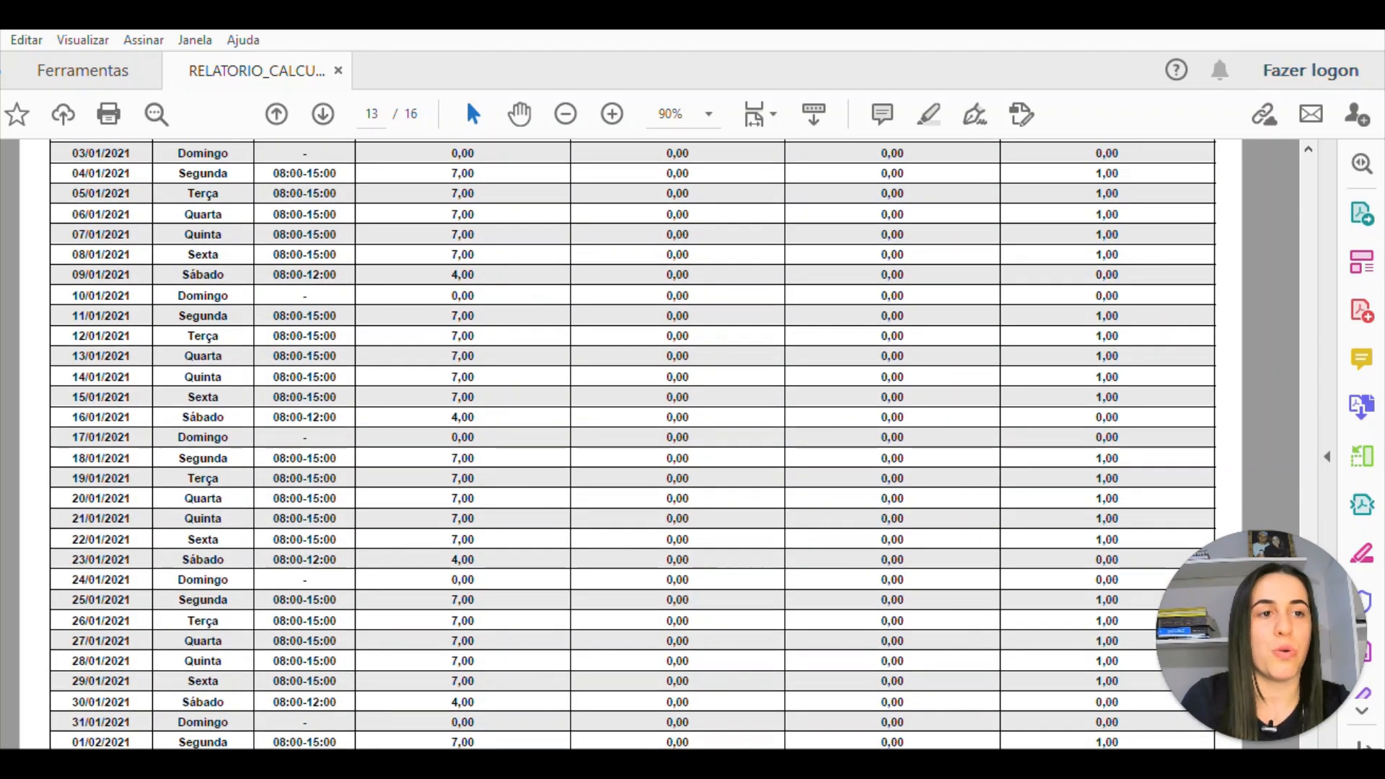
- Switch back to PJe-Calc, leave the current calculation and start a new one
left_click(1367, 32)
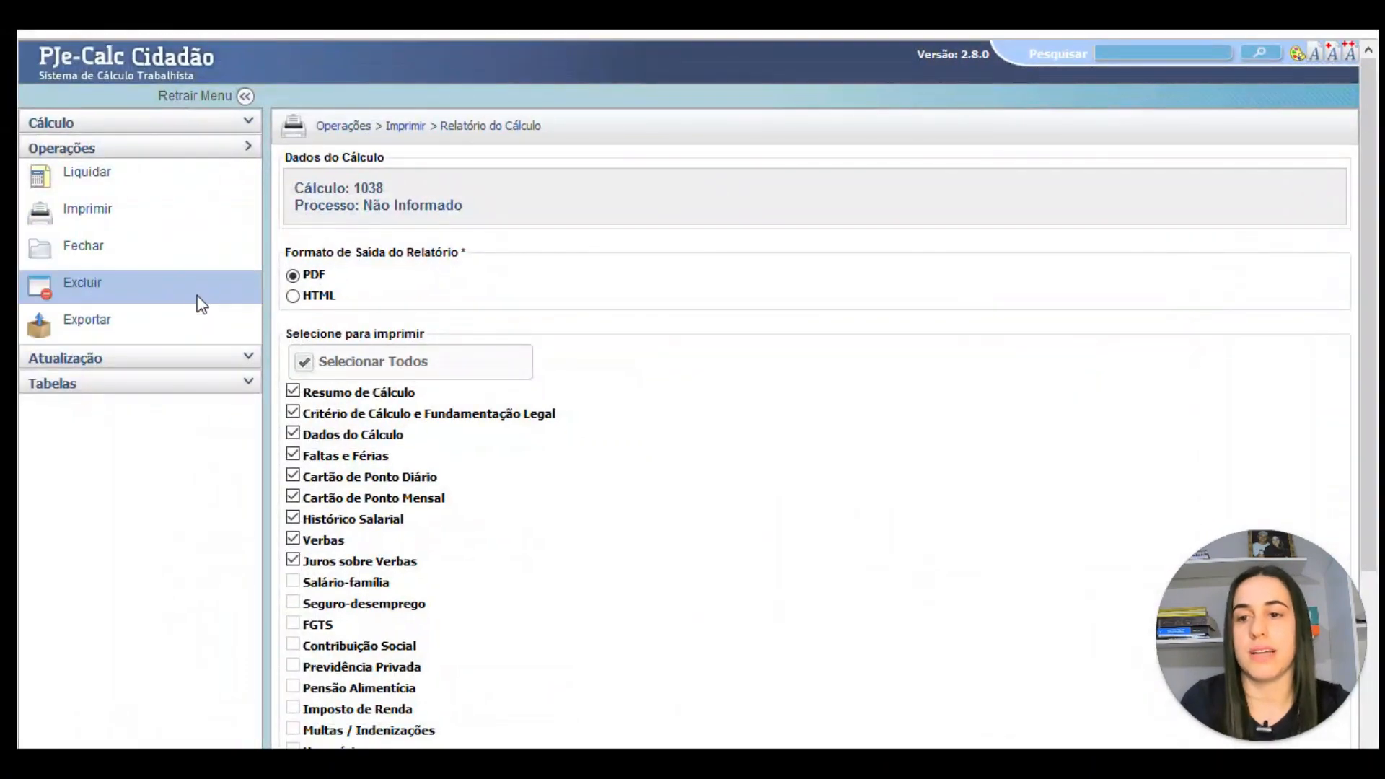
left_click(75, 123)
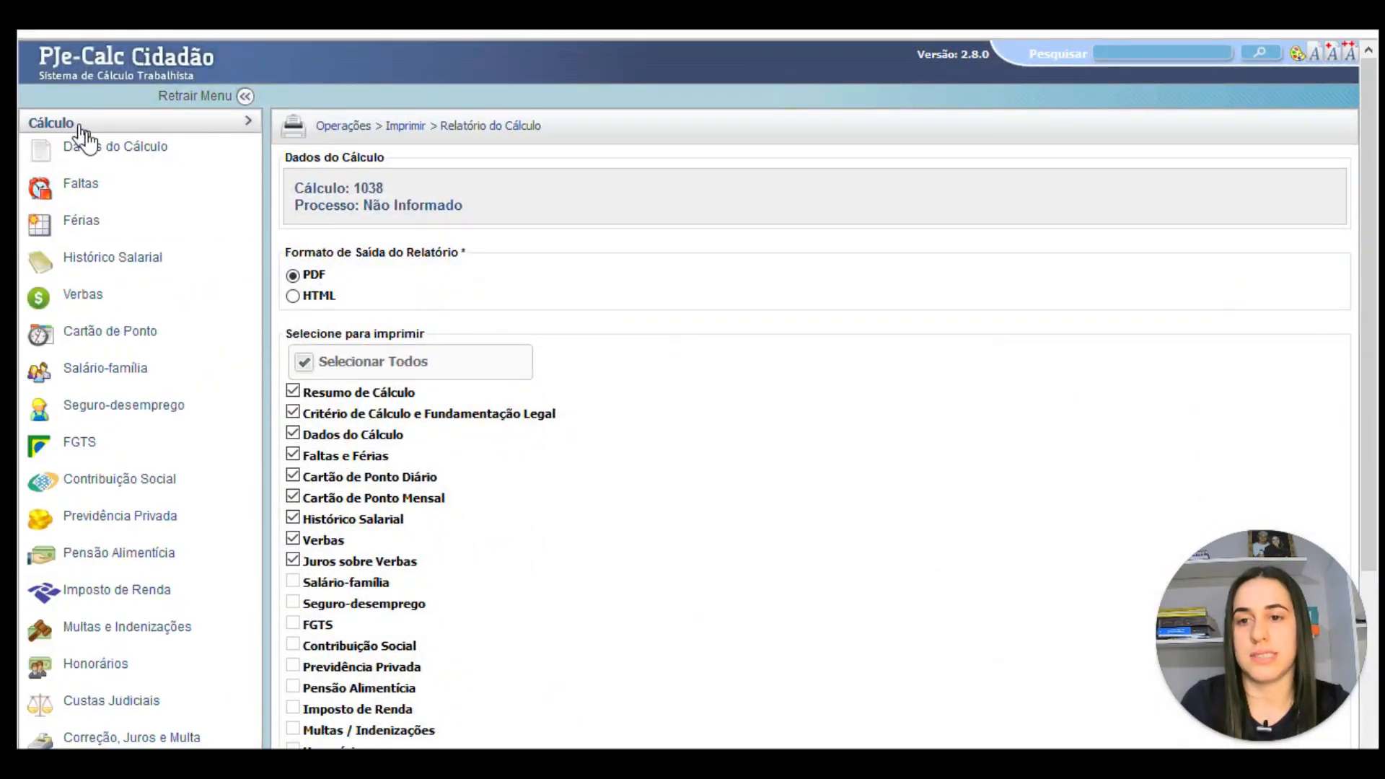
left_click(113, 67)
left_click(649, 408)
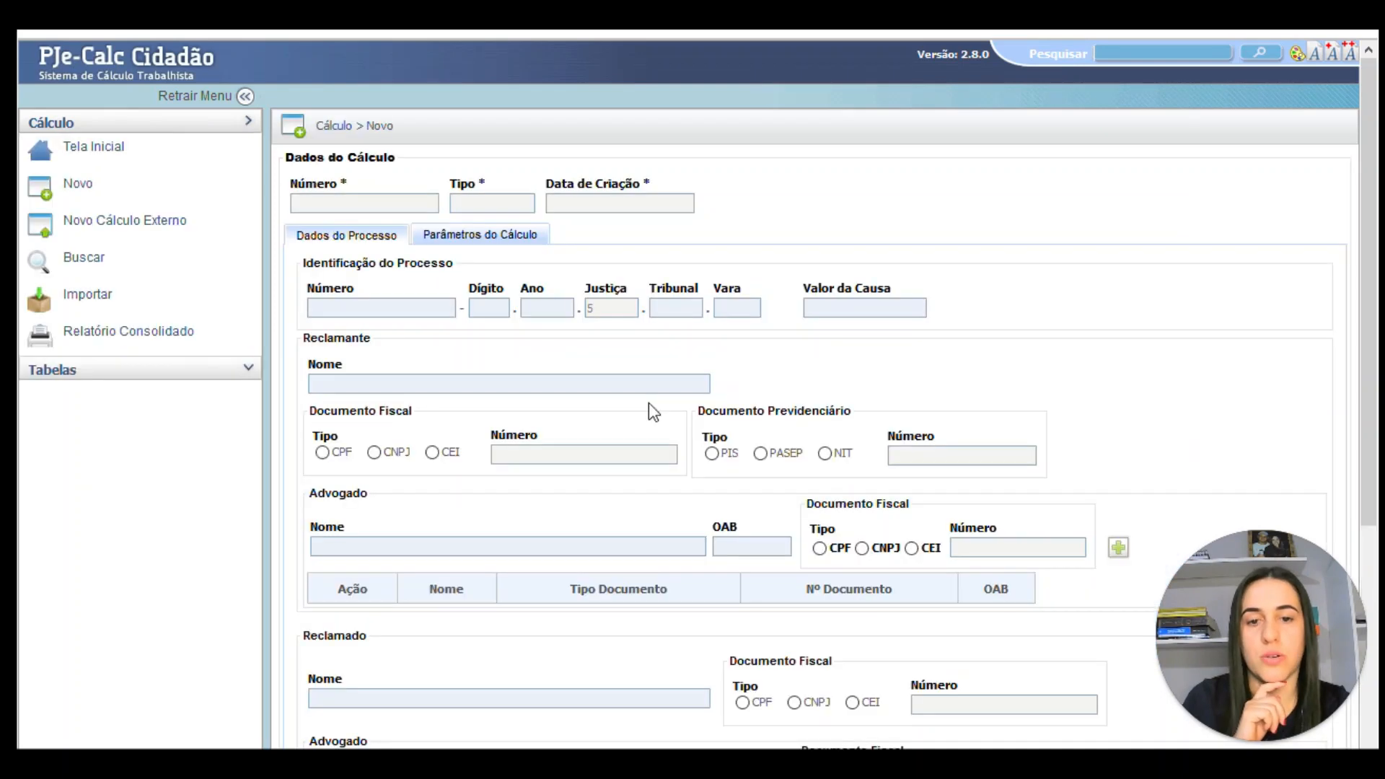
- Enter INTERVALO INTRAJORNADA 2 as the reclamante's name in the new calculation
mouse_move(694, 766)
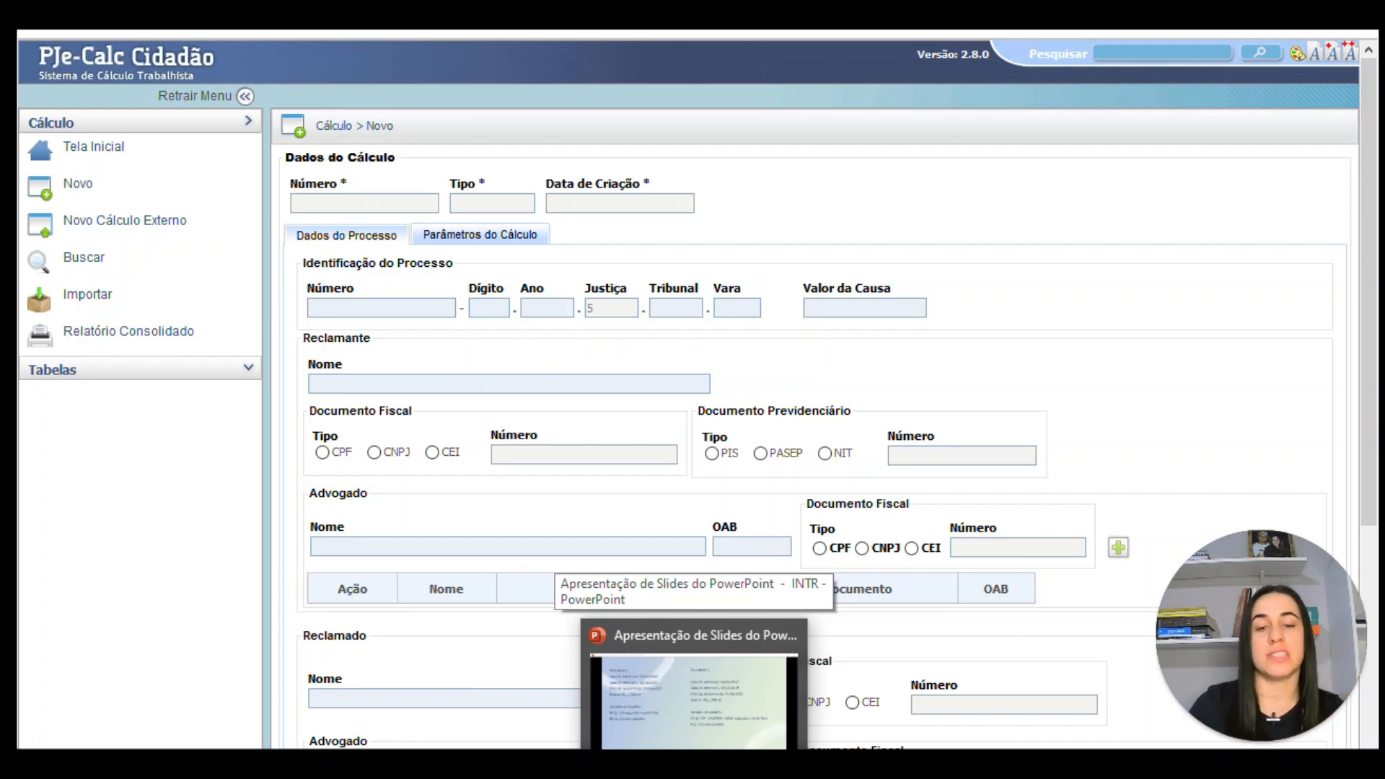
left_click(339, 384)
type("TE")
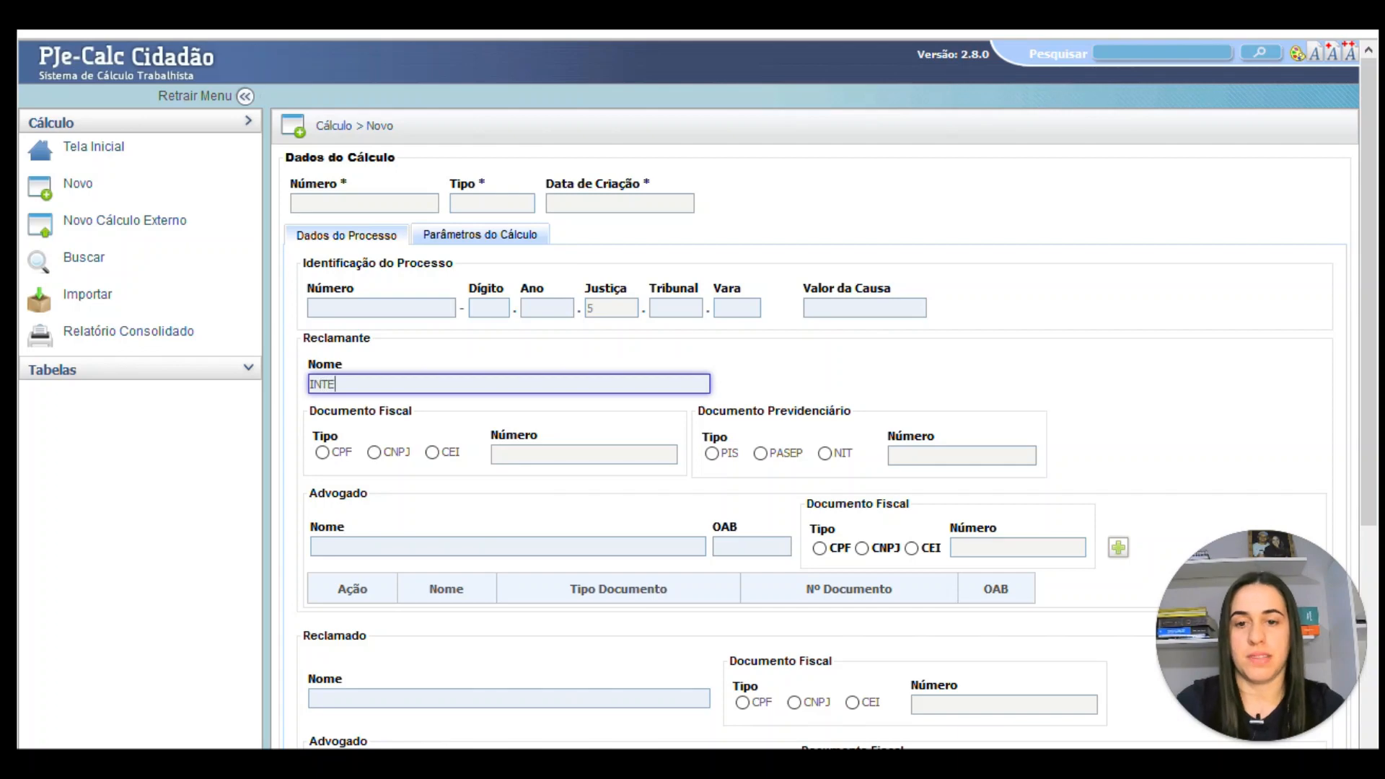
type("RVALO INTRA")
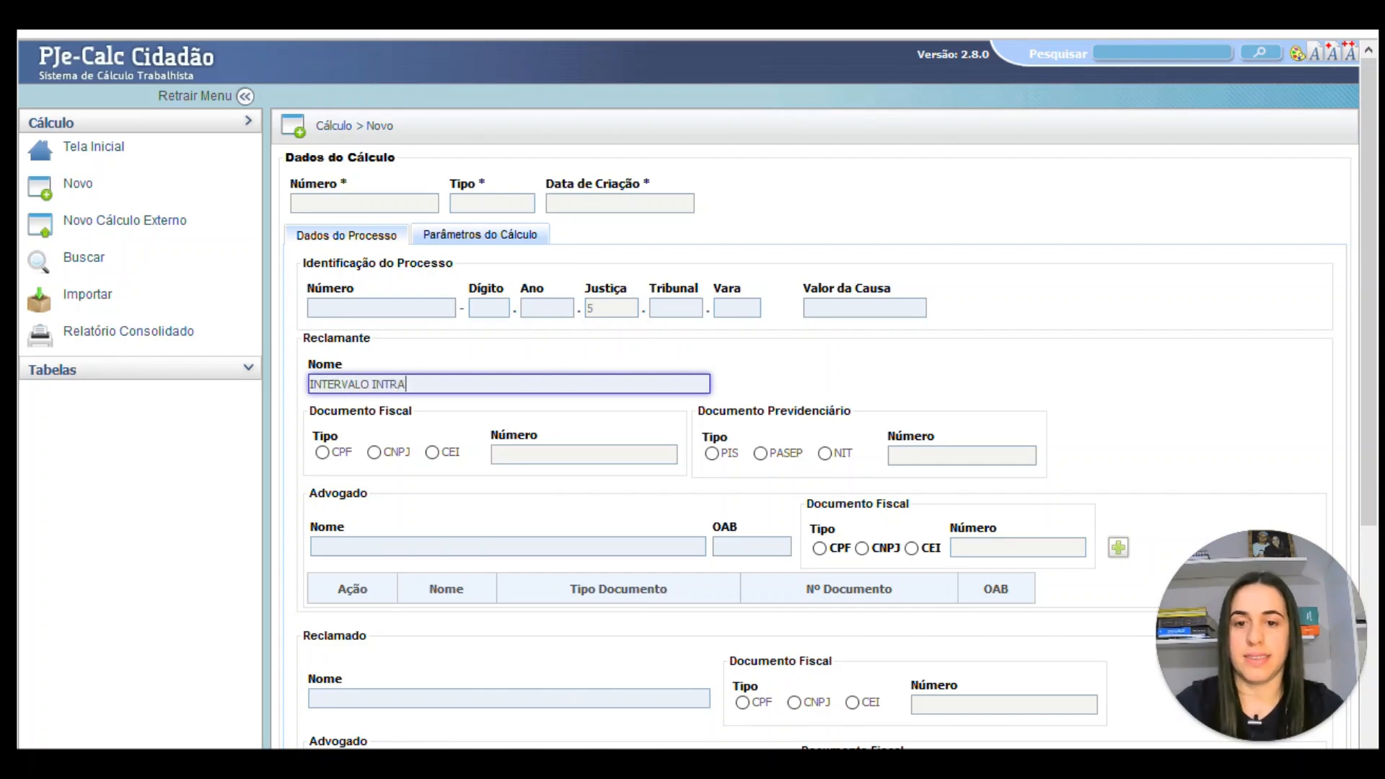
type("JORNADA")
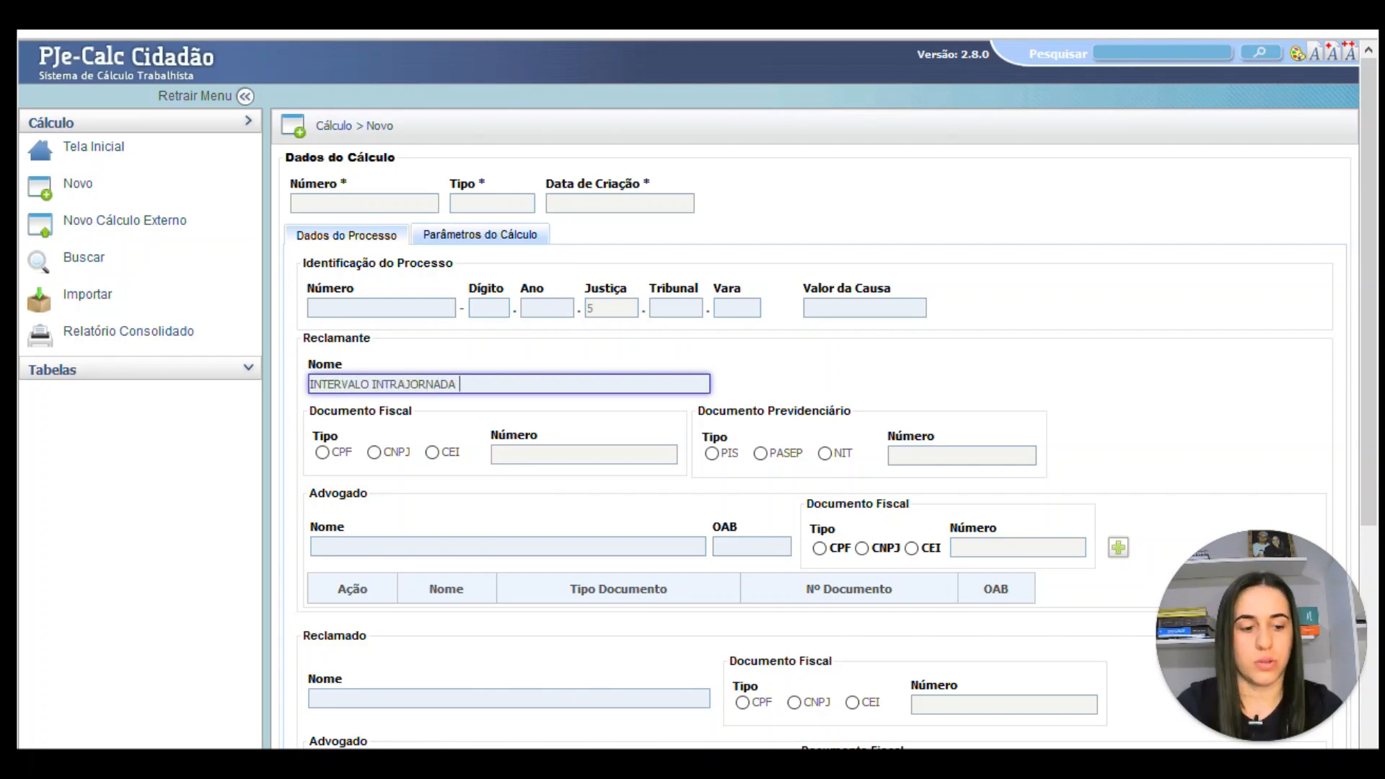
- Enter EMPRESA 123 as the reclamado's name
scroll(378, 435, "down", 5)
left_click(382, 384)
type("RE")
key("BackSpace")
key("BackSpace")
type("EMPRESA")
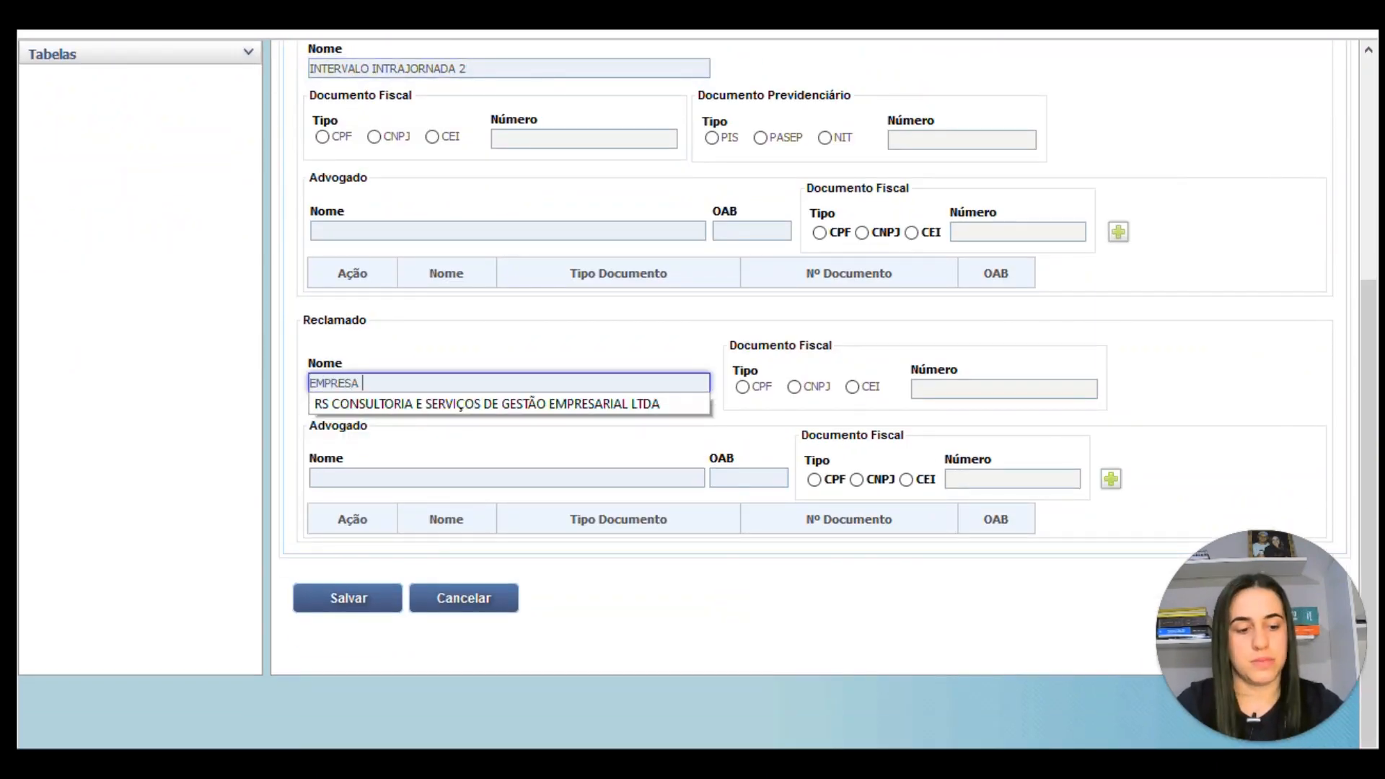
type(" 123")
- In the calculation parameters, set the state to AL and the município to AGUA BRANCA
scroll(693, 390, "up", 5)
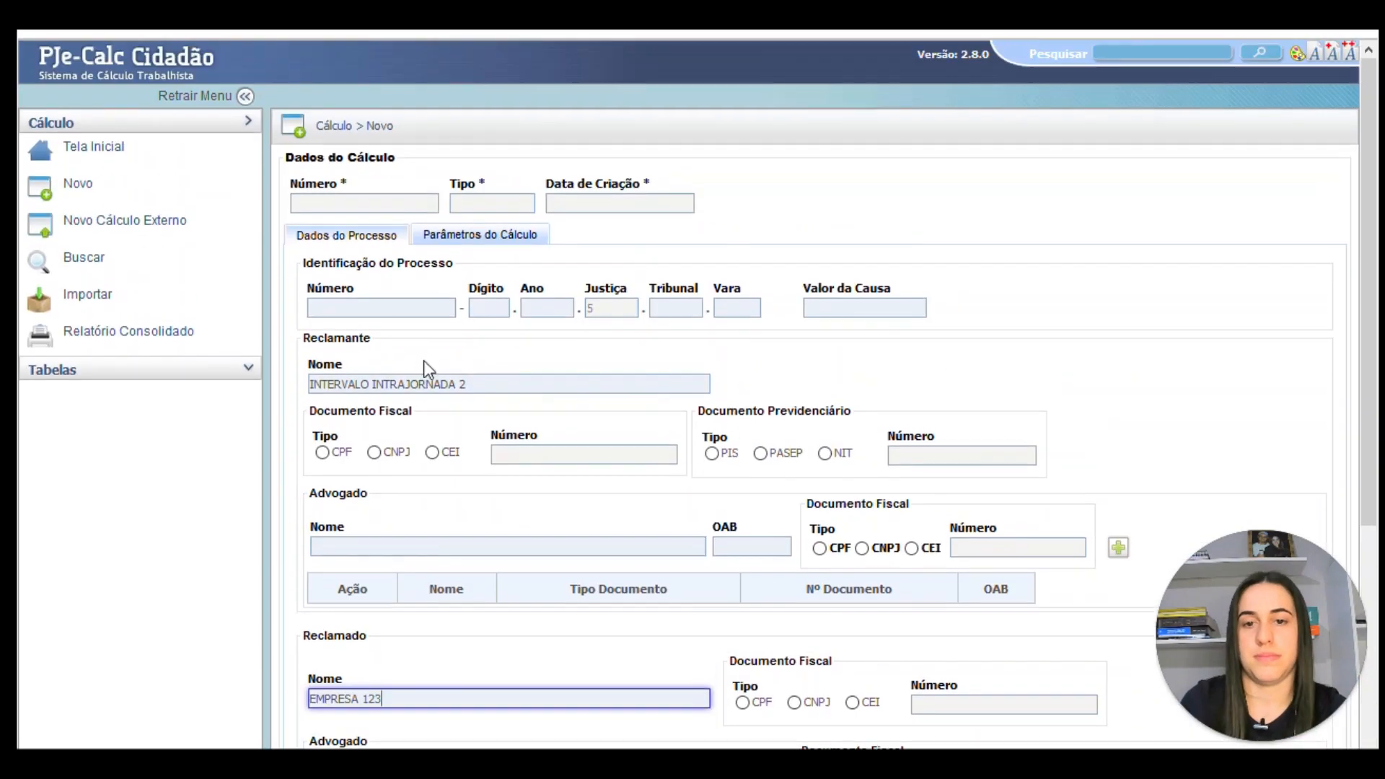
left_click(523, 236)
left_click(449, 293)
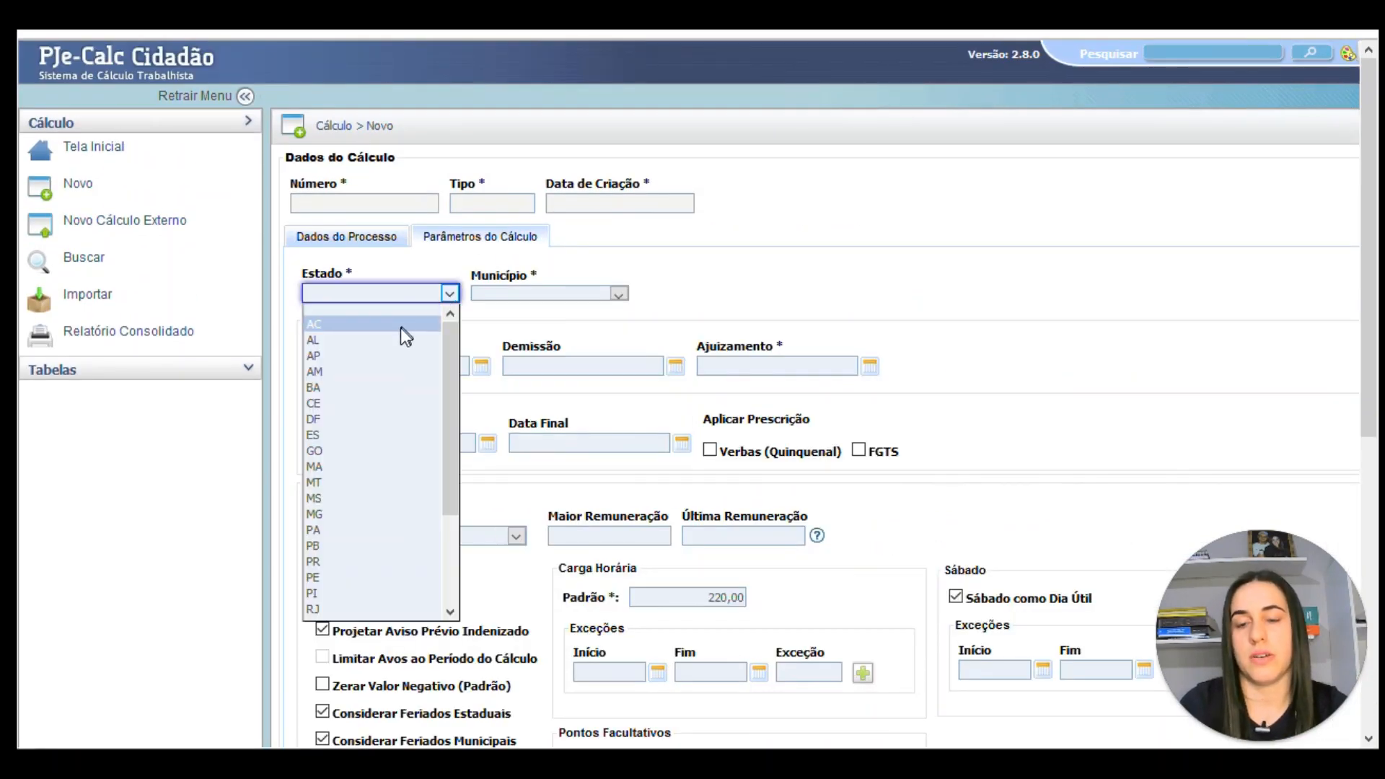
left_click(394, 345)
left_click(534, 296)
left_click(526, 315)
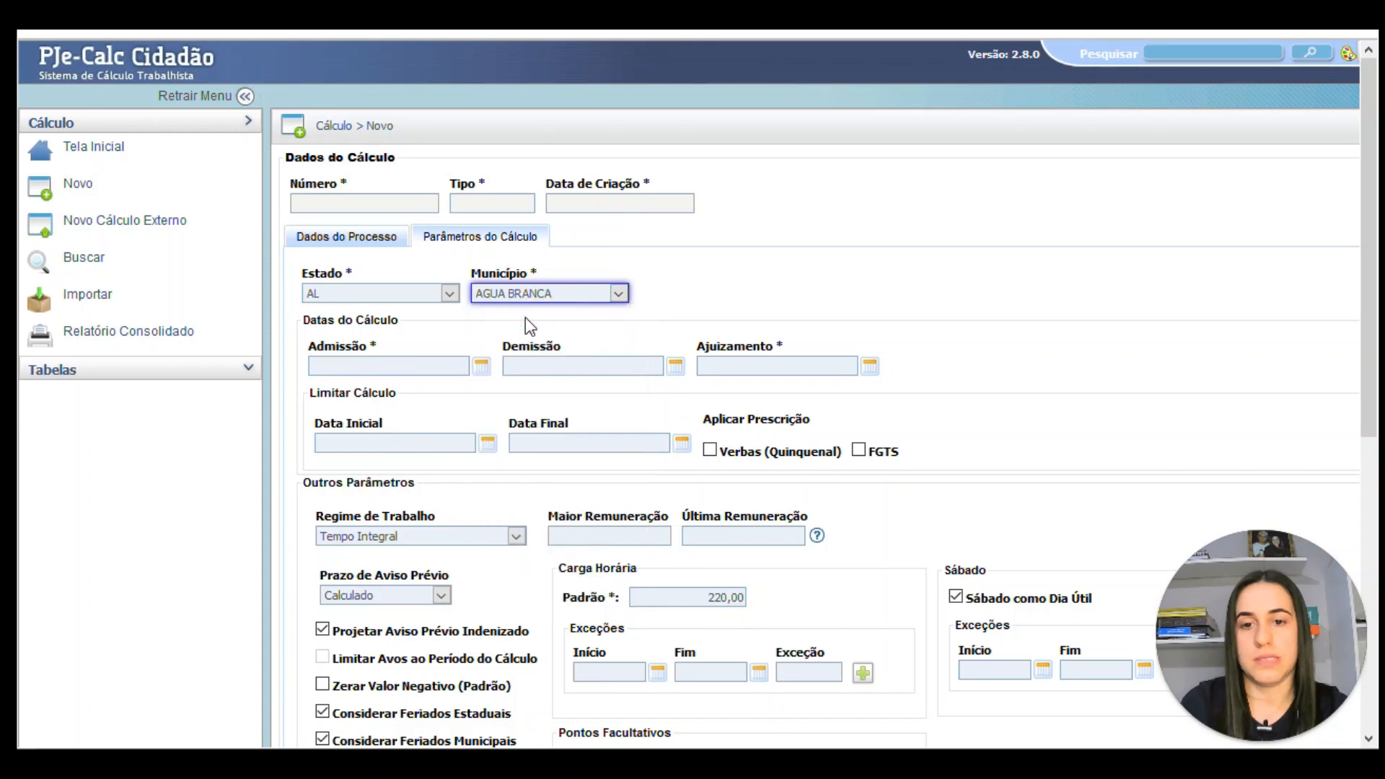
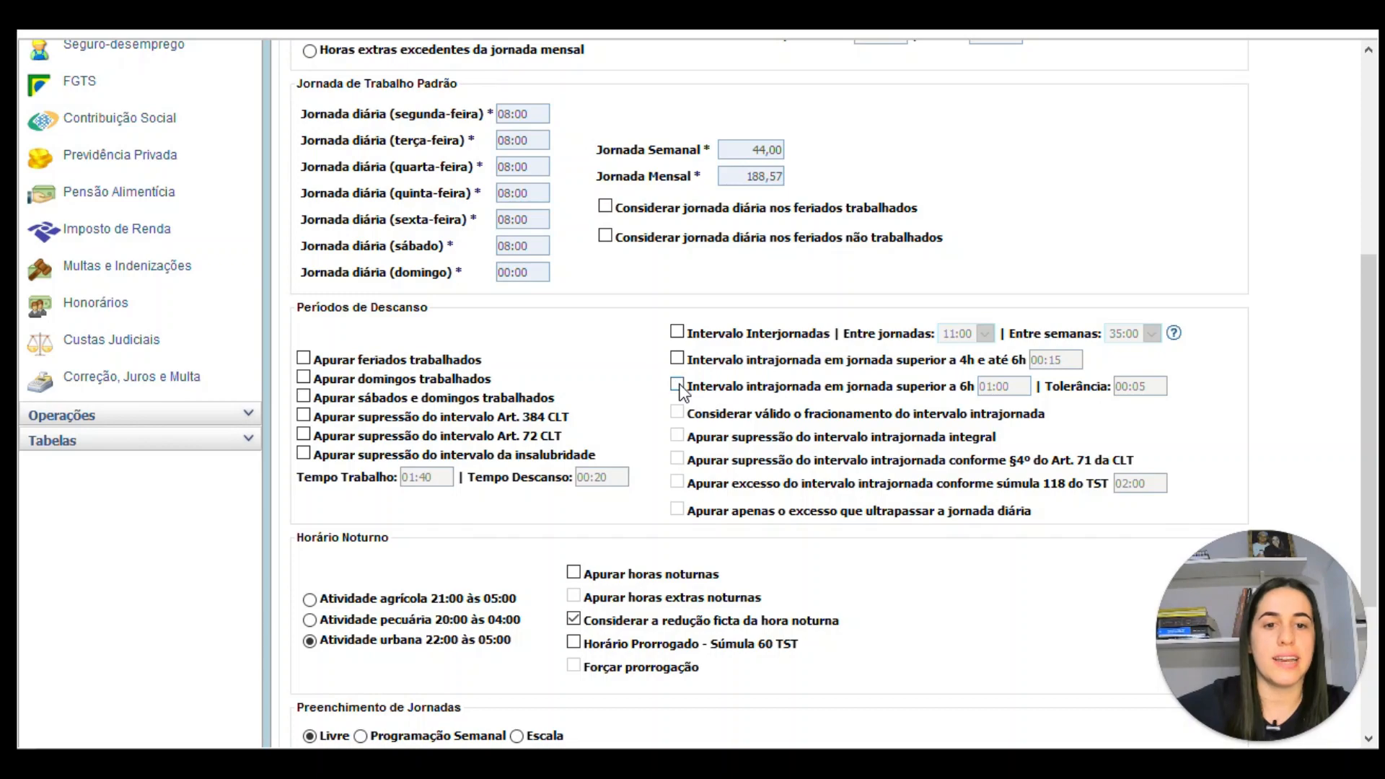
- Set the time card to calculate the intrajornada break for shifts over 6h, with suppression according to §4º of Art. 71 da CLT
scroll(728, 422, "down", 3)
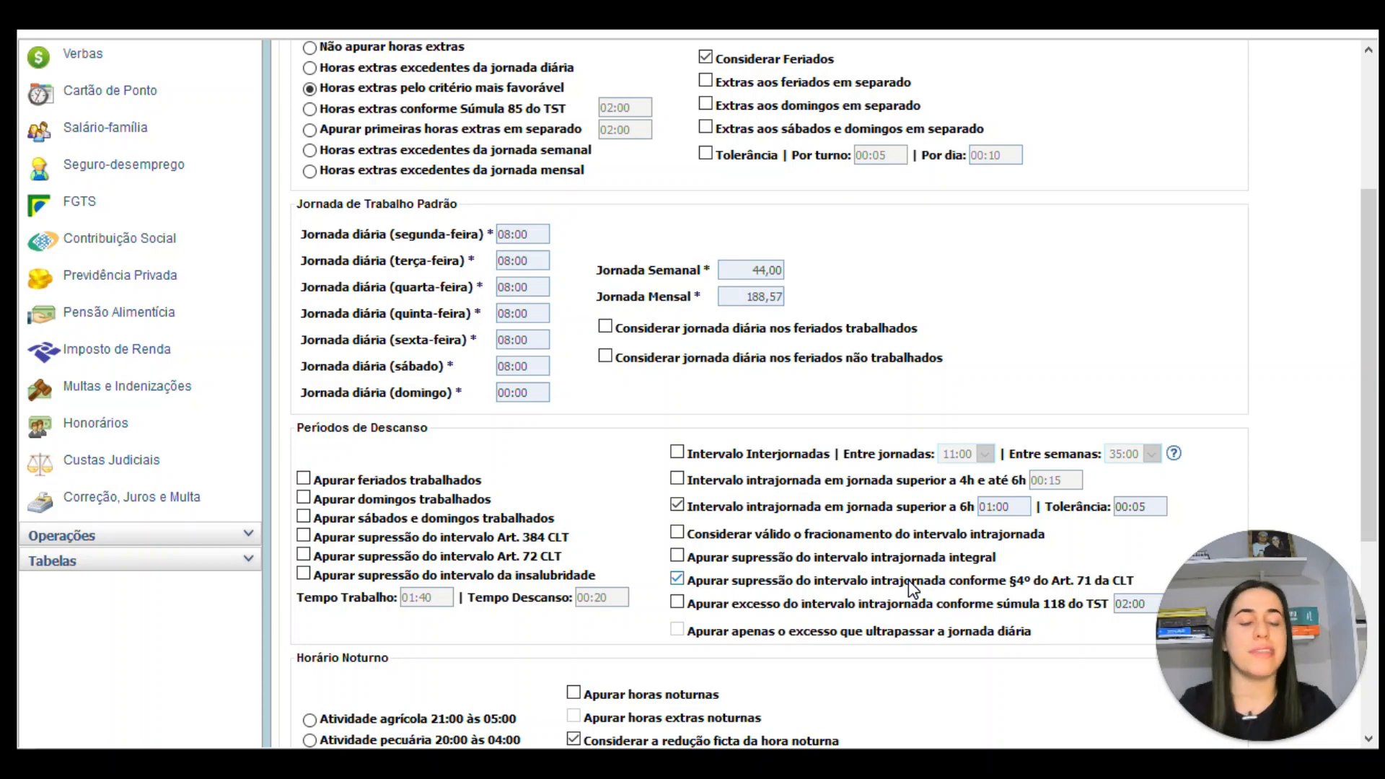
left_click(885, 557)
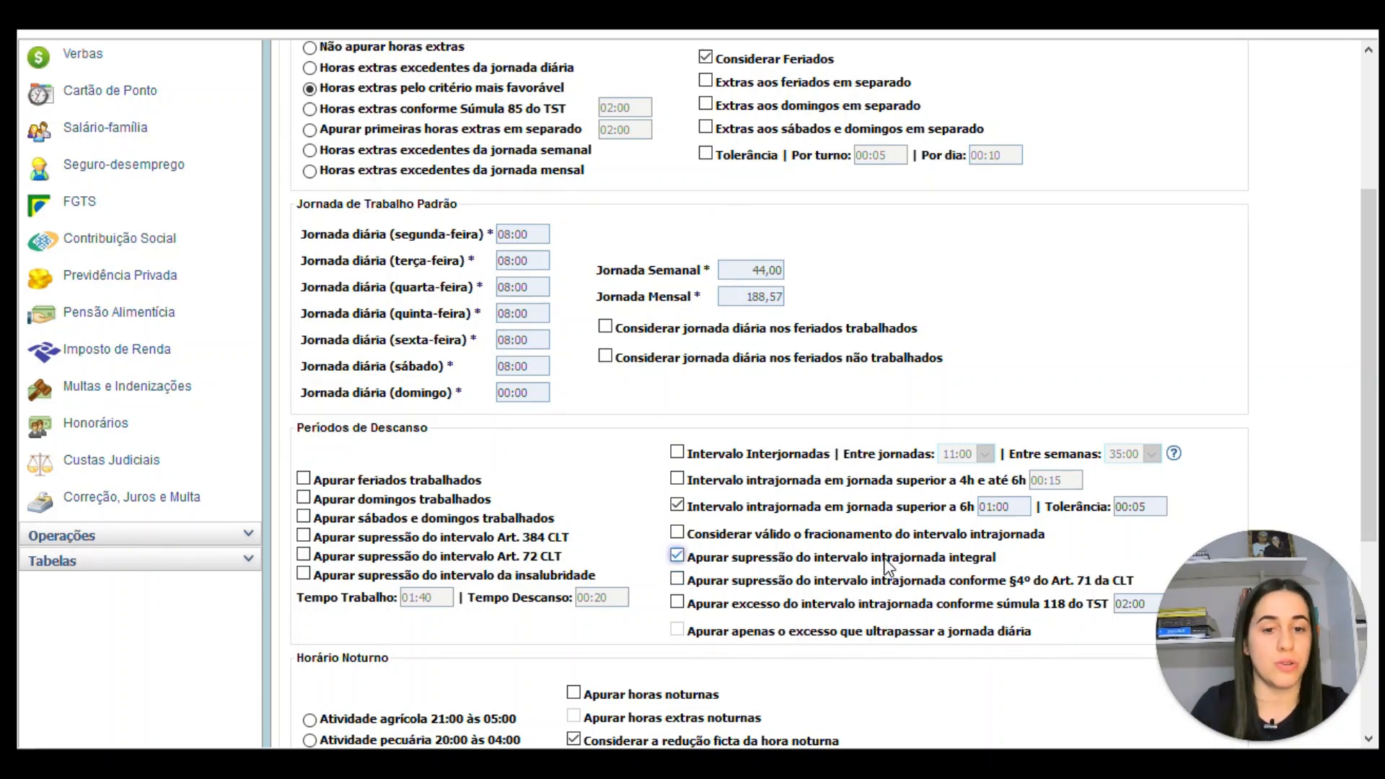
left_click(822, 580)
left_click(820, 557)
left_click(818, 580)
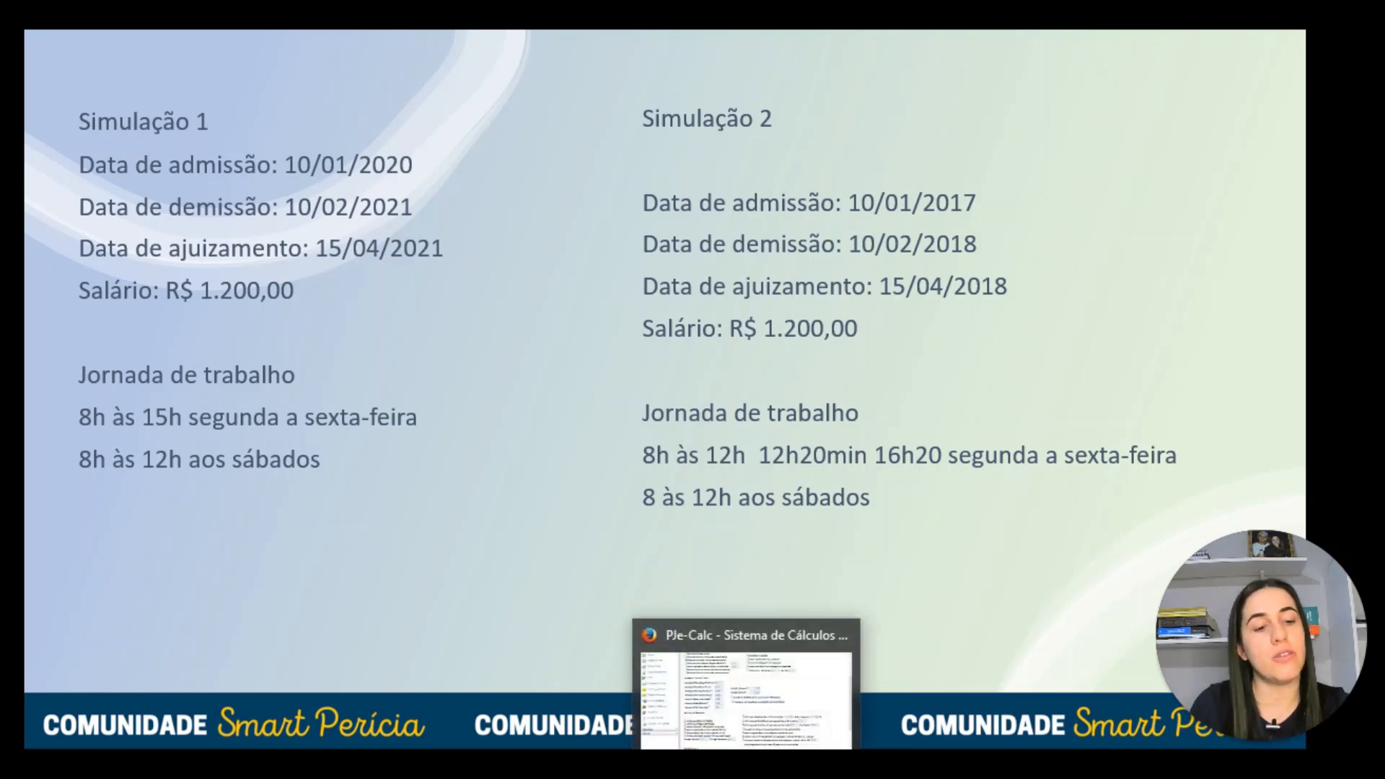
- Return from the slides to PJe-Calc and set the time card period's final date to 10/11/2017
left_click(746, 767)
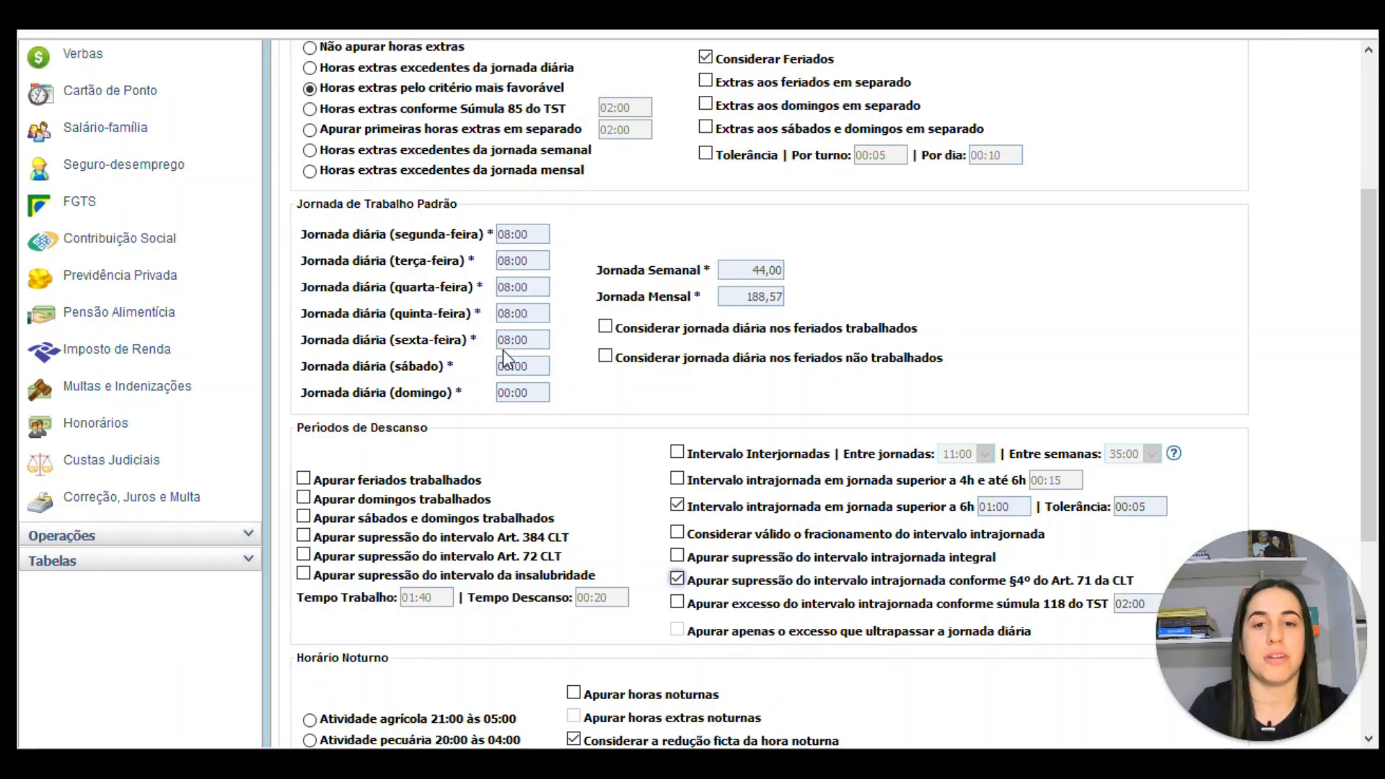
scroll(503, 349, "up", 5)
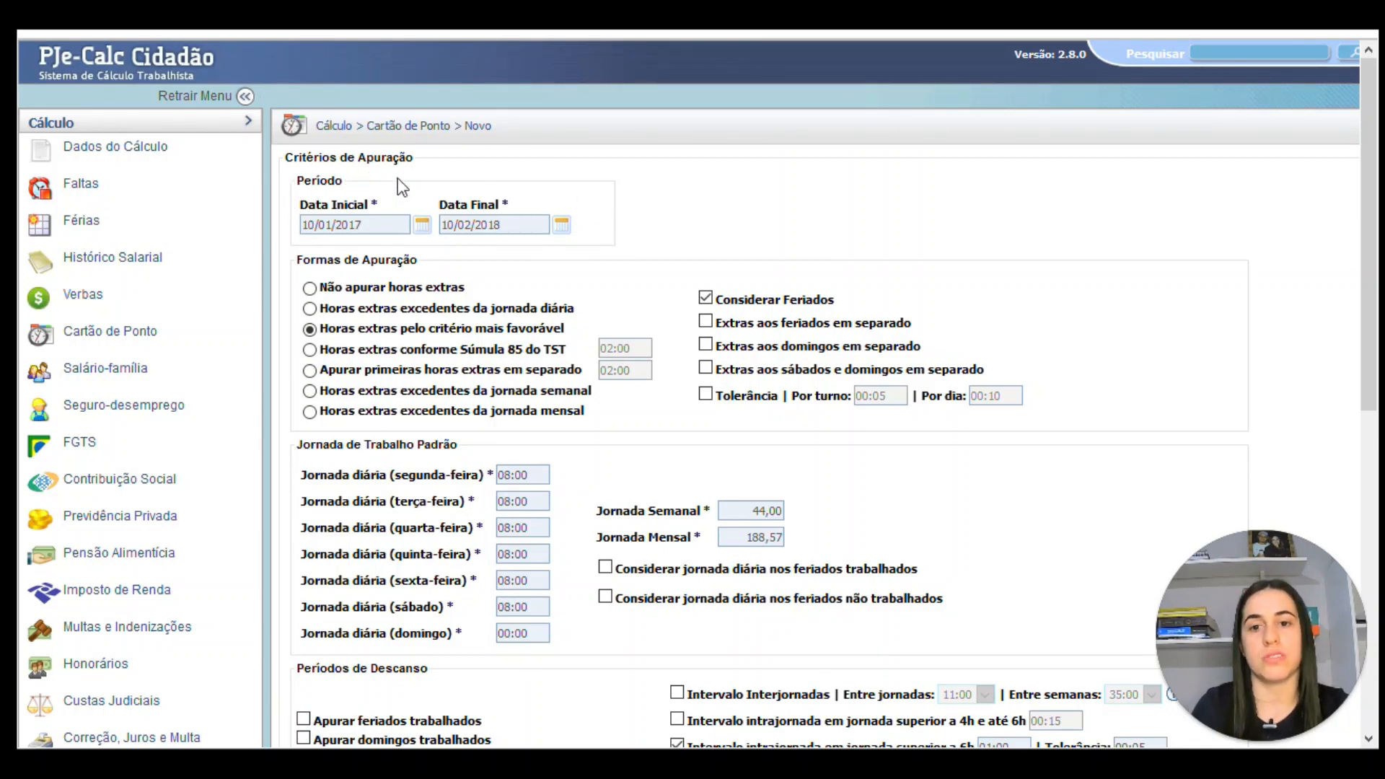
triple_click(496, 225)
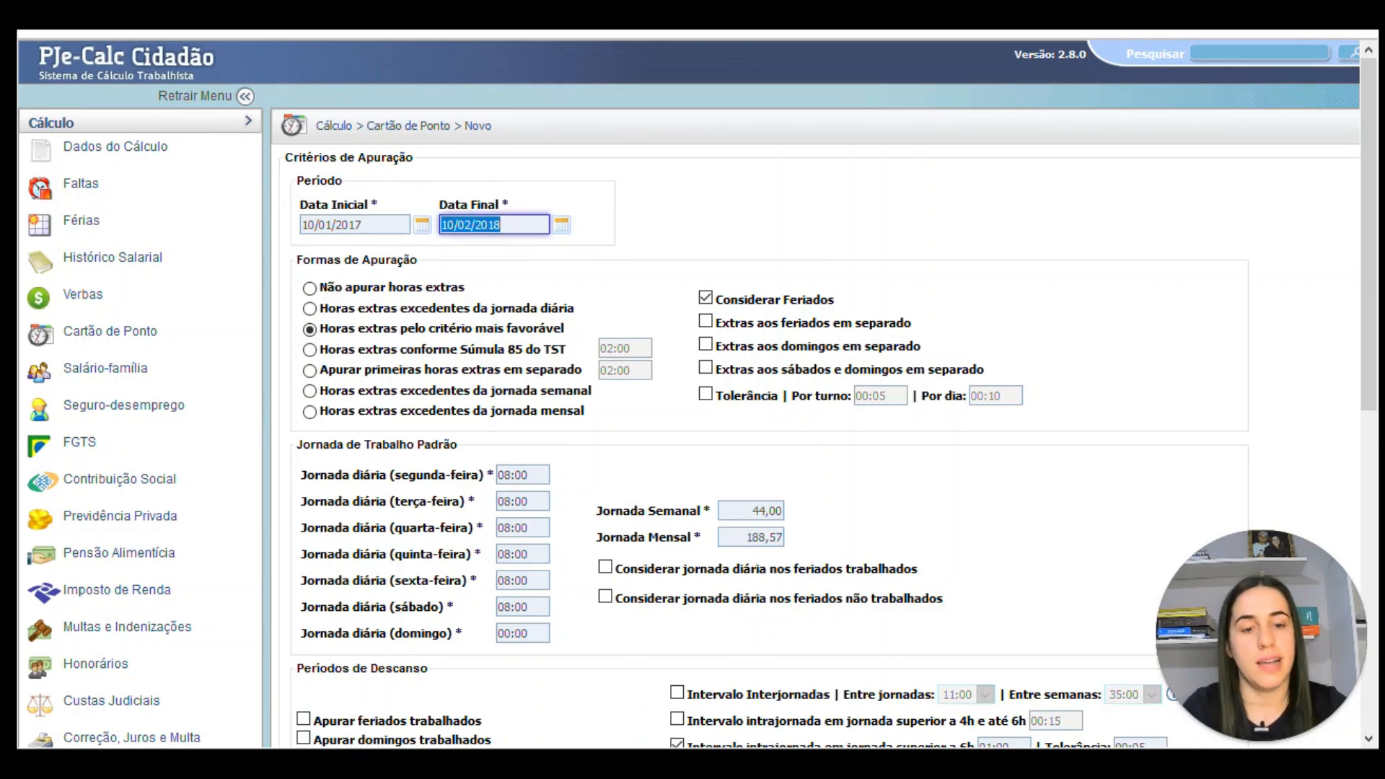
type("10/11/")
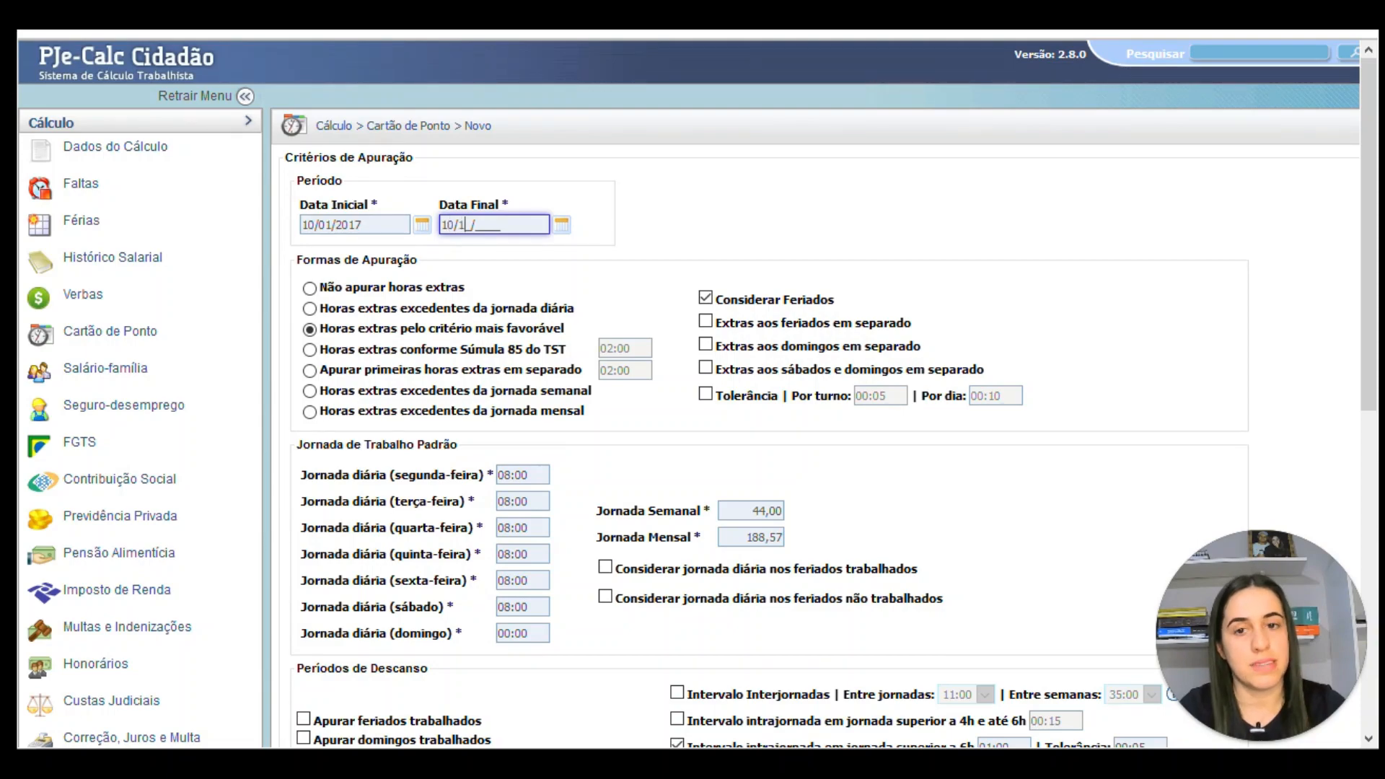
type("2017")
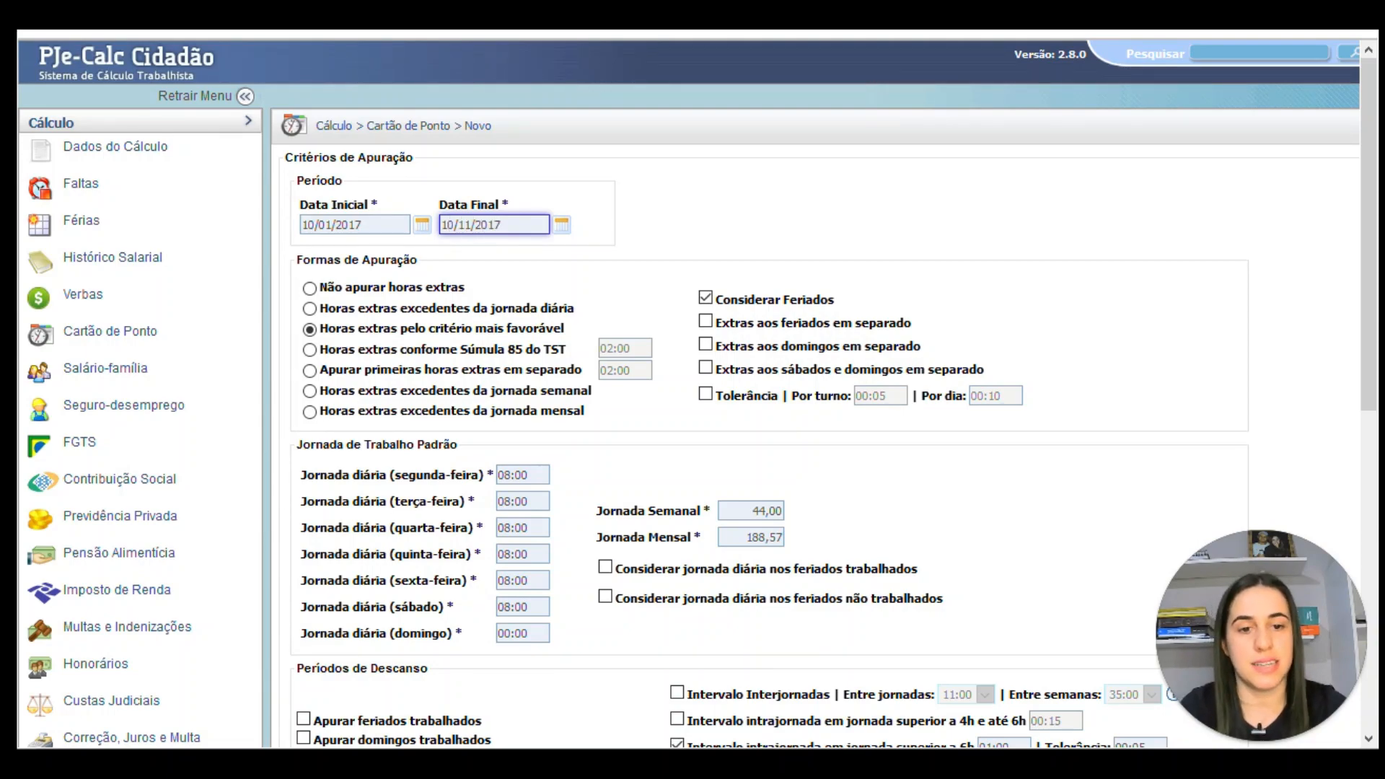
- Check Simulação 2's work schedule on the slide and switch the time card's break suppression to intervalo intrajornada integral
scroll(536, 252, "down", 7)
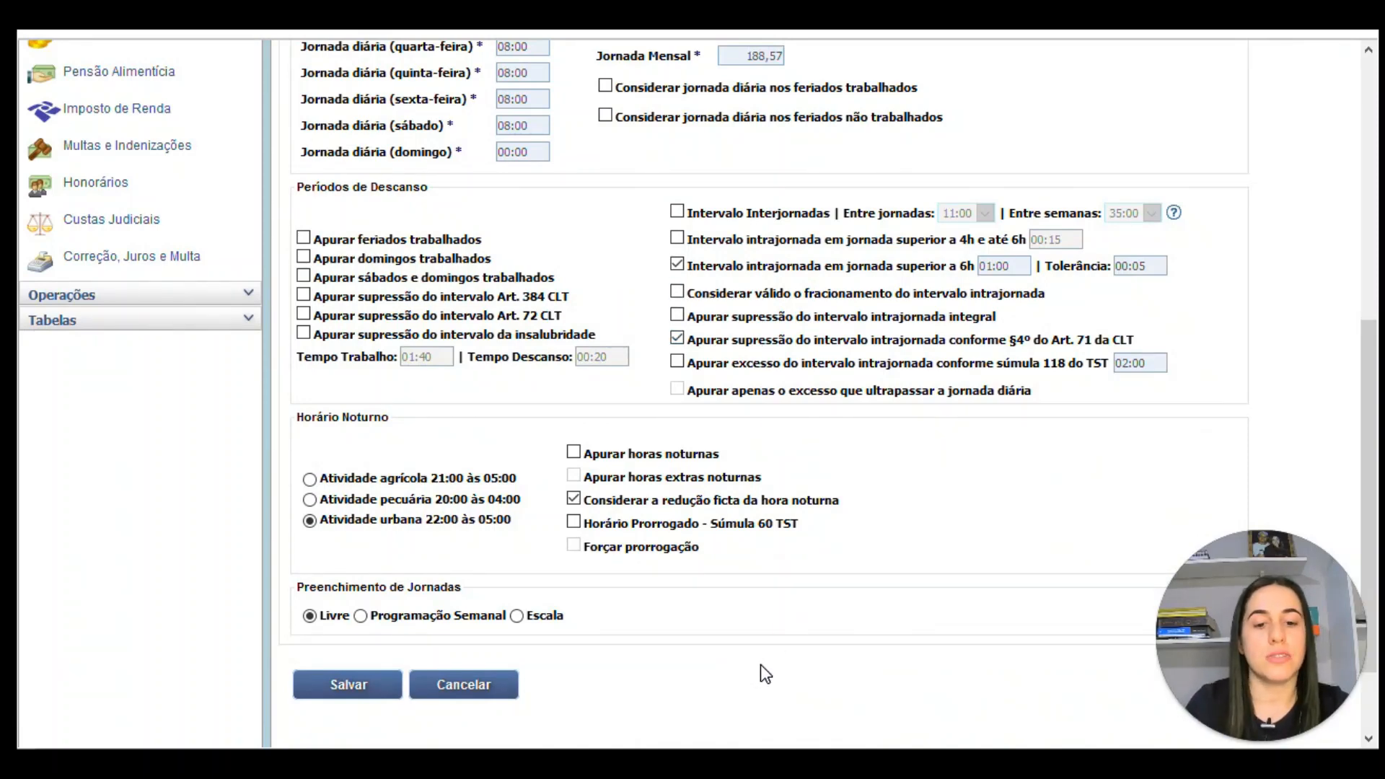
left_click(737, 764)
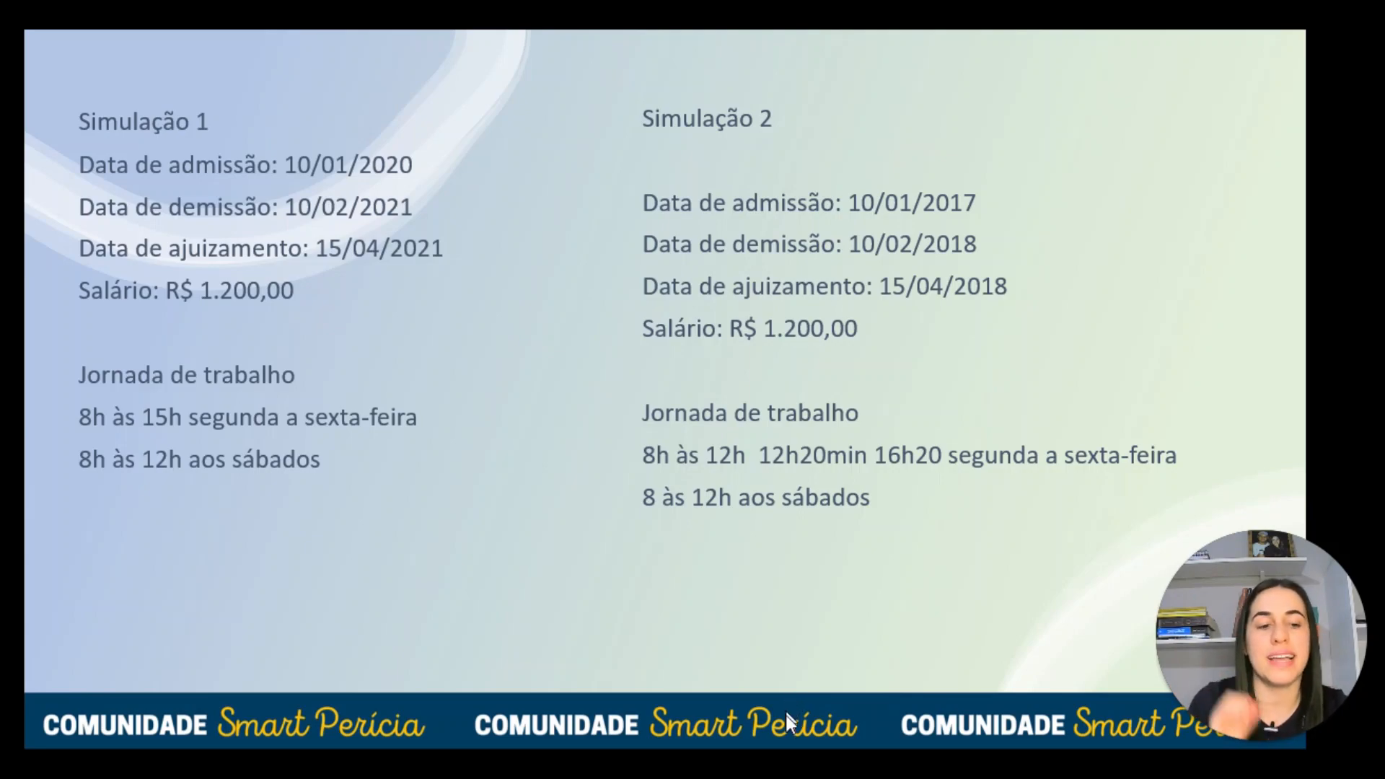
mouse_move(753, 766)
left_click(710, 699)
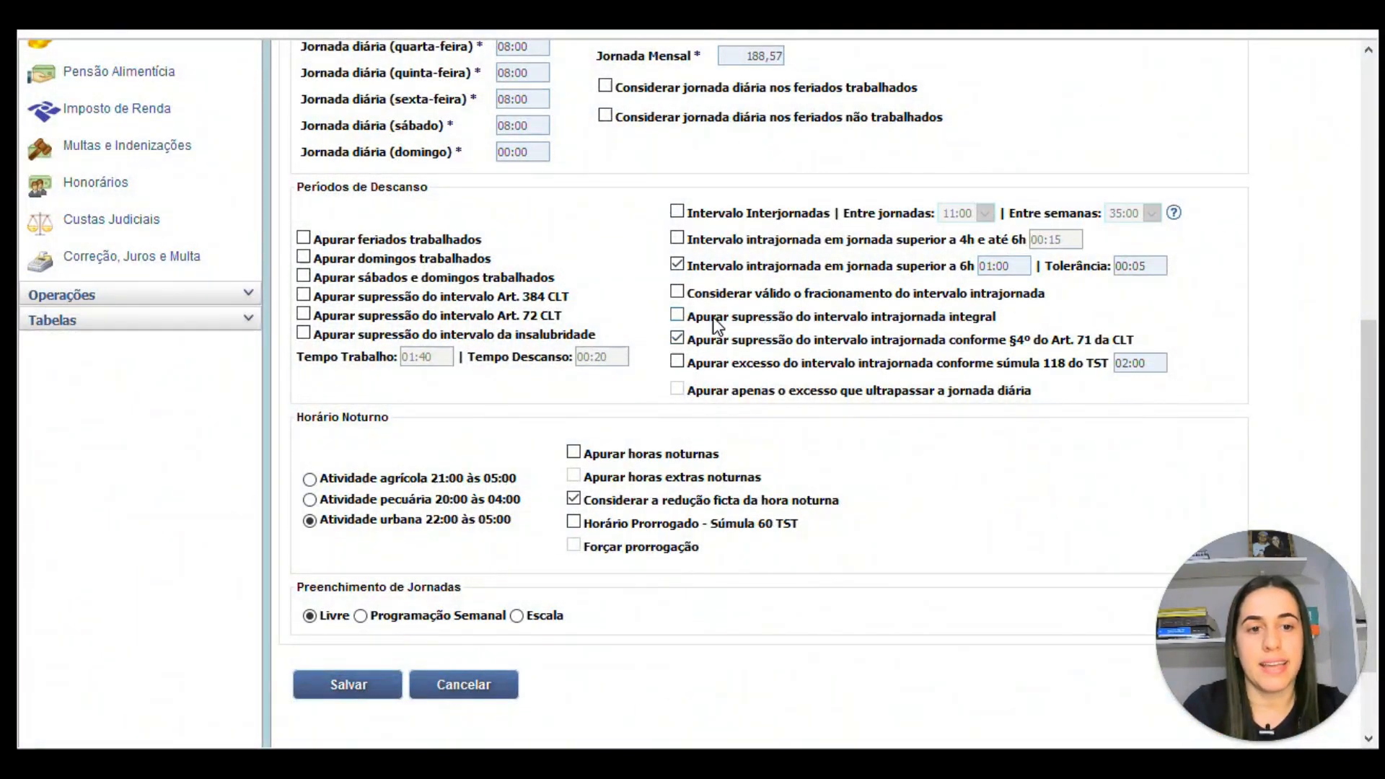
left_click(678, 316)
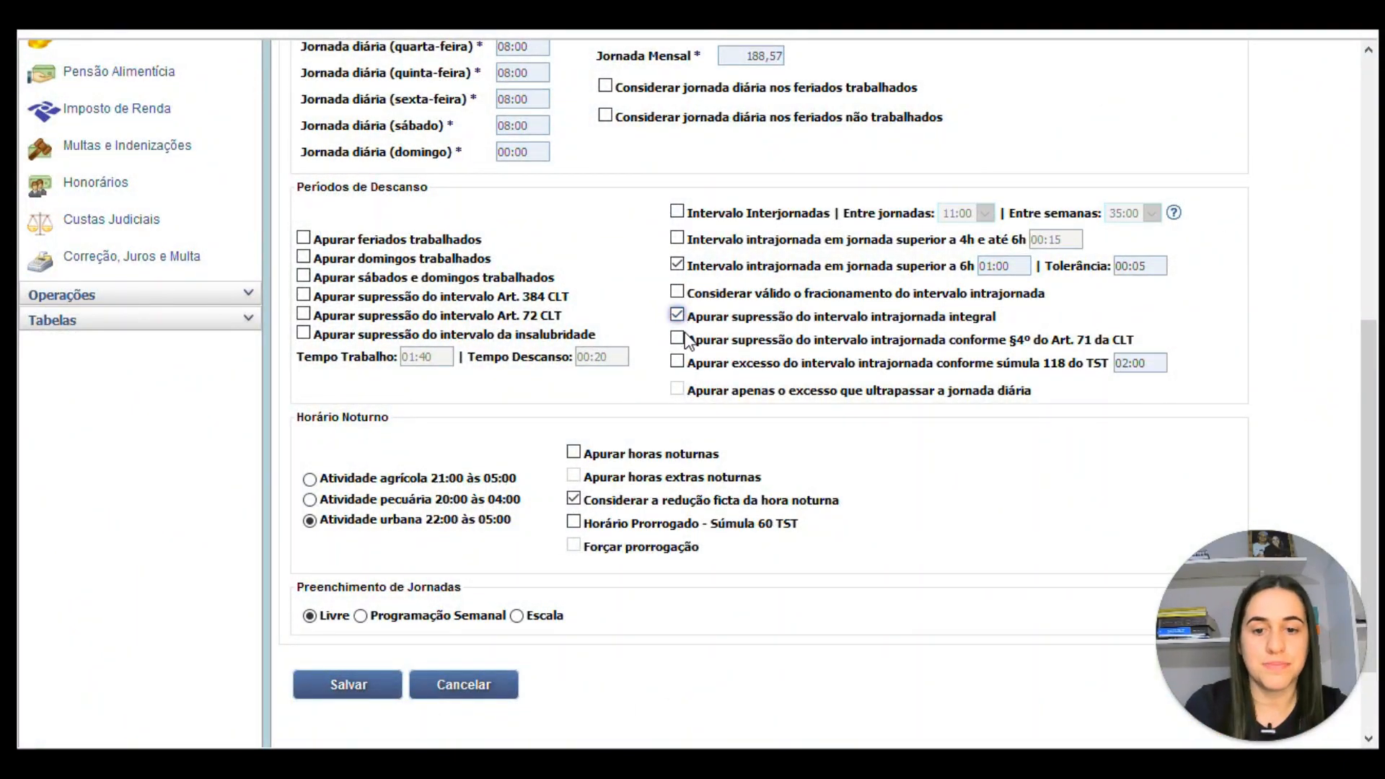
- Set the schedule entry to Programação Semanal and enter Monday's shifts as 08:00 to 12:00 and 12:20 to 16:20
left_click(360, 615)
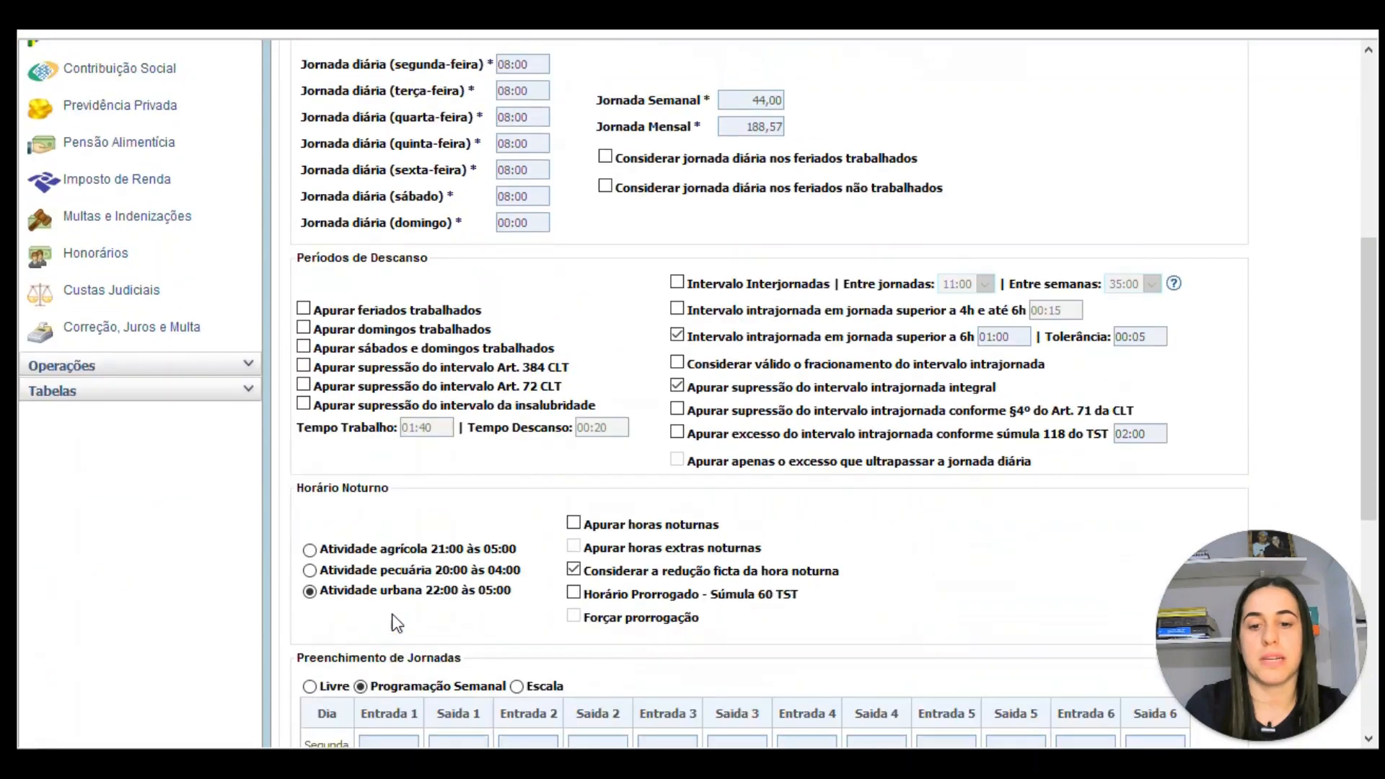
scroll(392, 615, "down", 2)
left_click(389, 554)
type("0800")
key("Tab")
type("1200")
key("Tab")
type("12:20")
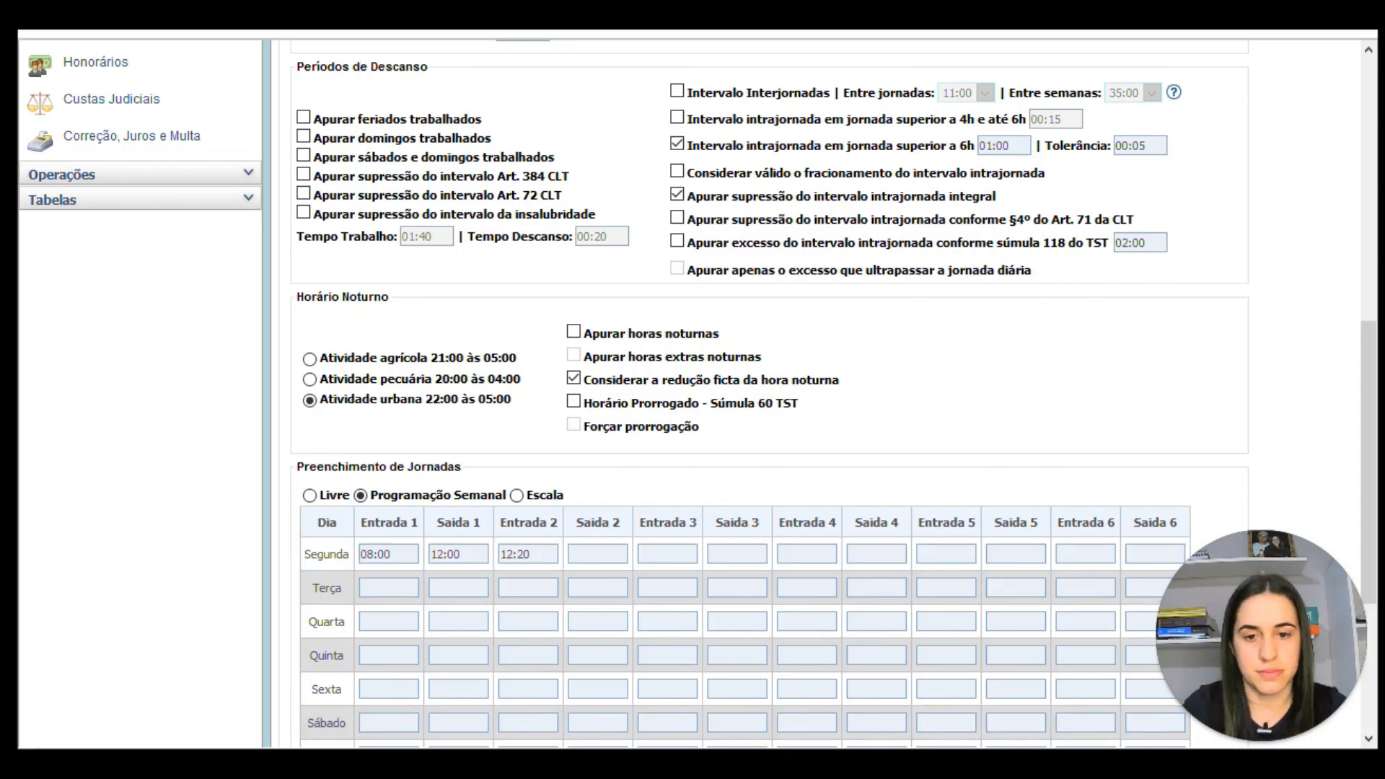
key("alt+Tab")
key("alt+Tab")
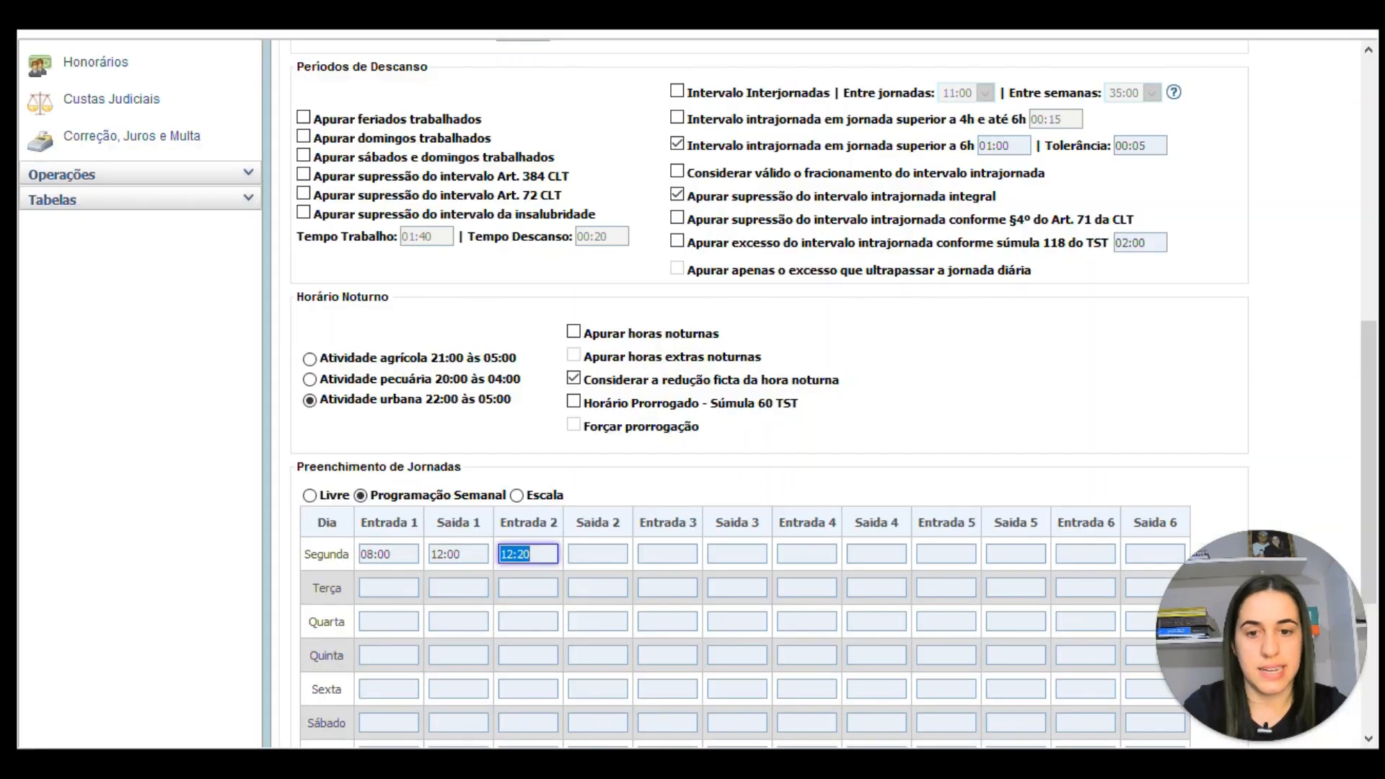
key("Tab")
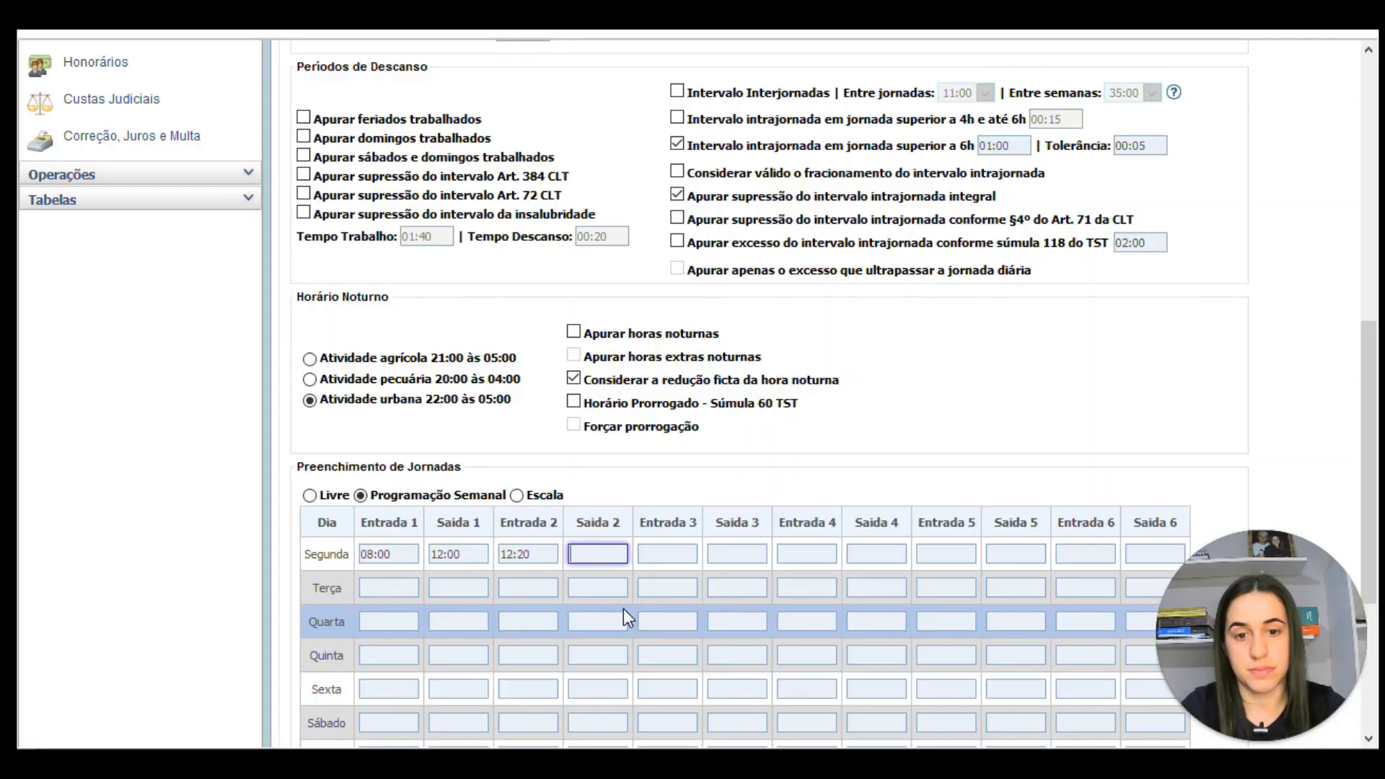
type("16:20")
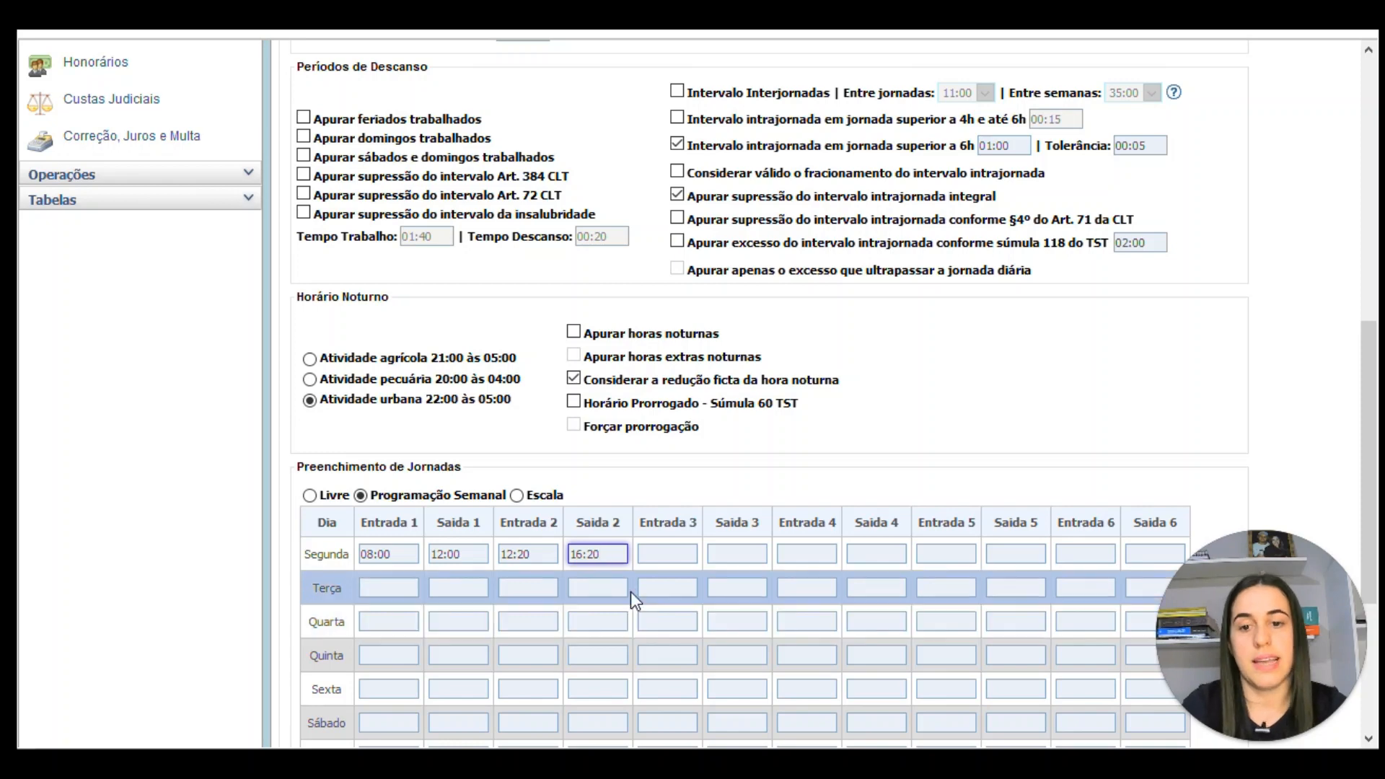
- Copy Monday's Entrada 1 time of 08:00 to Tuesday through Friday
scroll(631, 591, "down", 3)
left_click(389, 313)
key("ctrl+c")
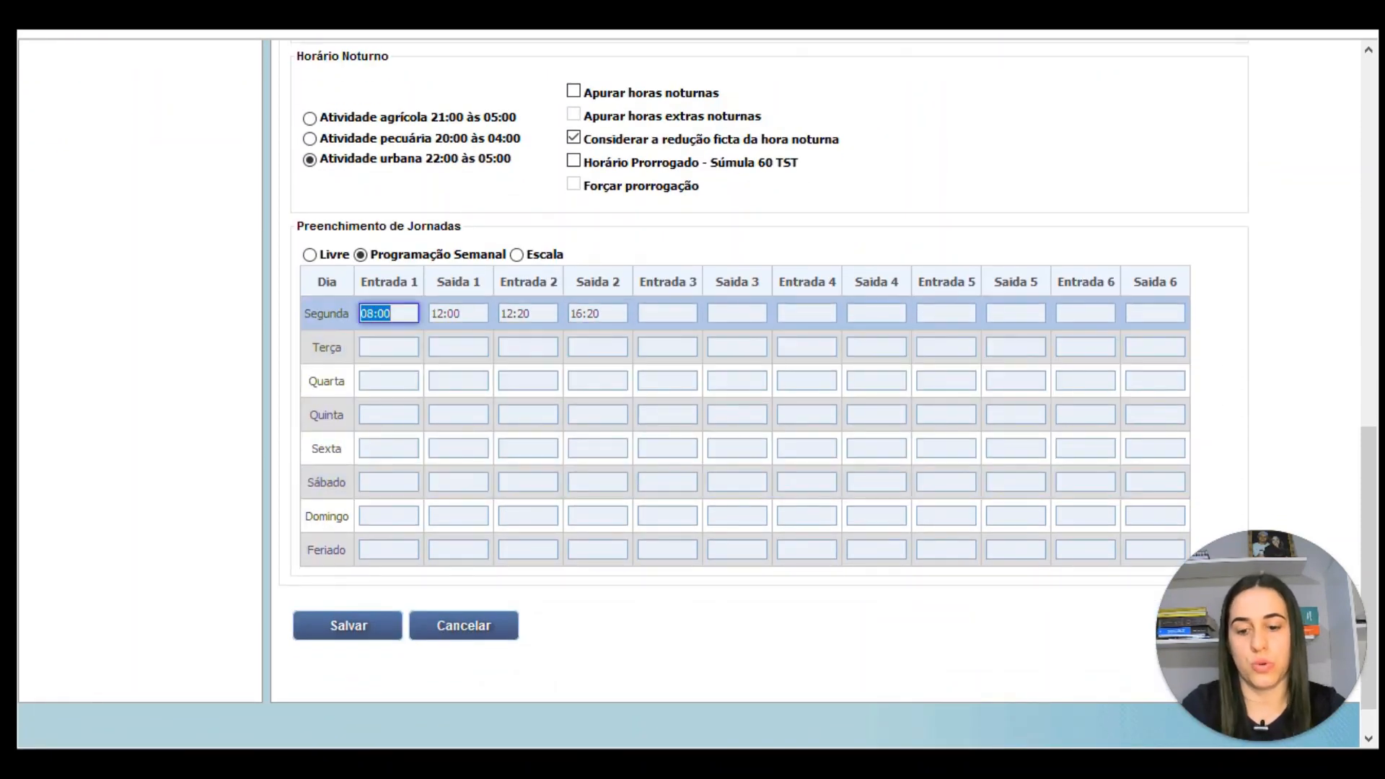
key("Down")
key("ctrl+v")
key("Down")
key("ctrl+v")
key("Down")
key("ctrl+v")
key("Down")
key("ctrl+v")
- Copy Monday's Saída 1 time of 12:00 to Tuesday through Friday
left_click(458, 313)
key("ctrl+c")
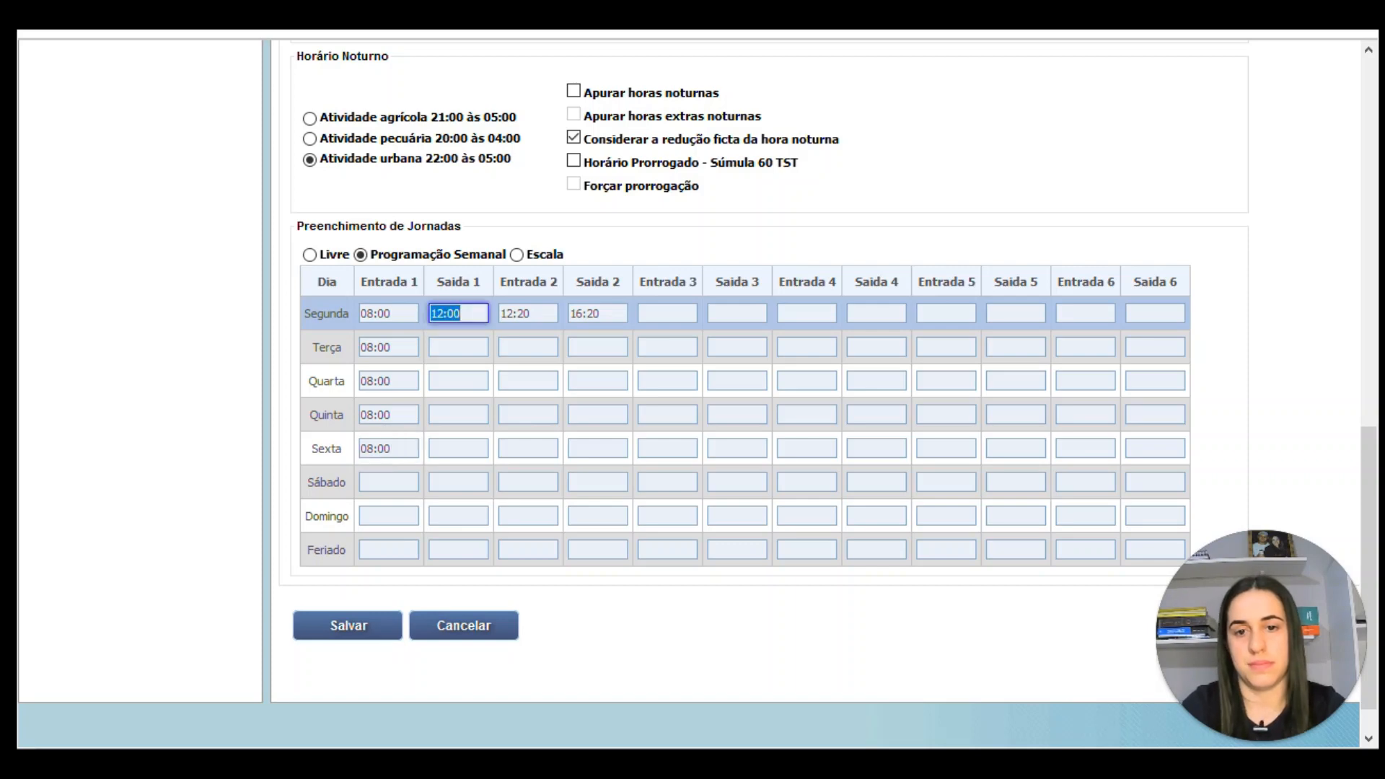
key("Down")
key("ctrl+v")
key("Down")
key("ctrl+v")
key("Down")
key("ctrl+v")
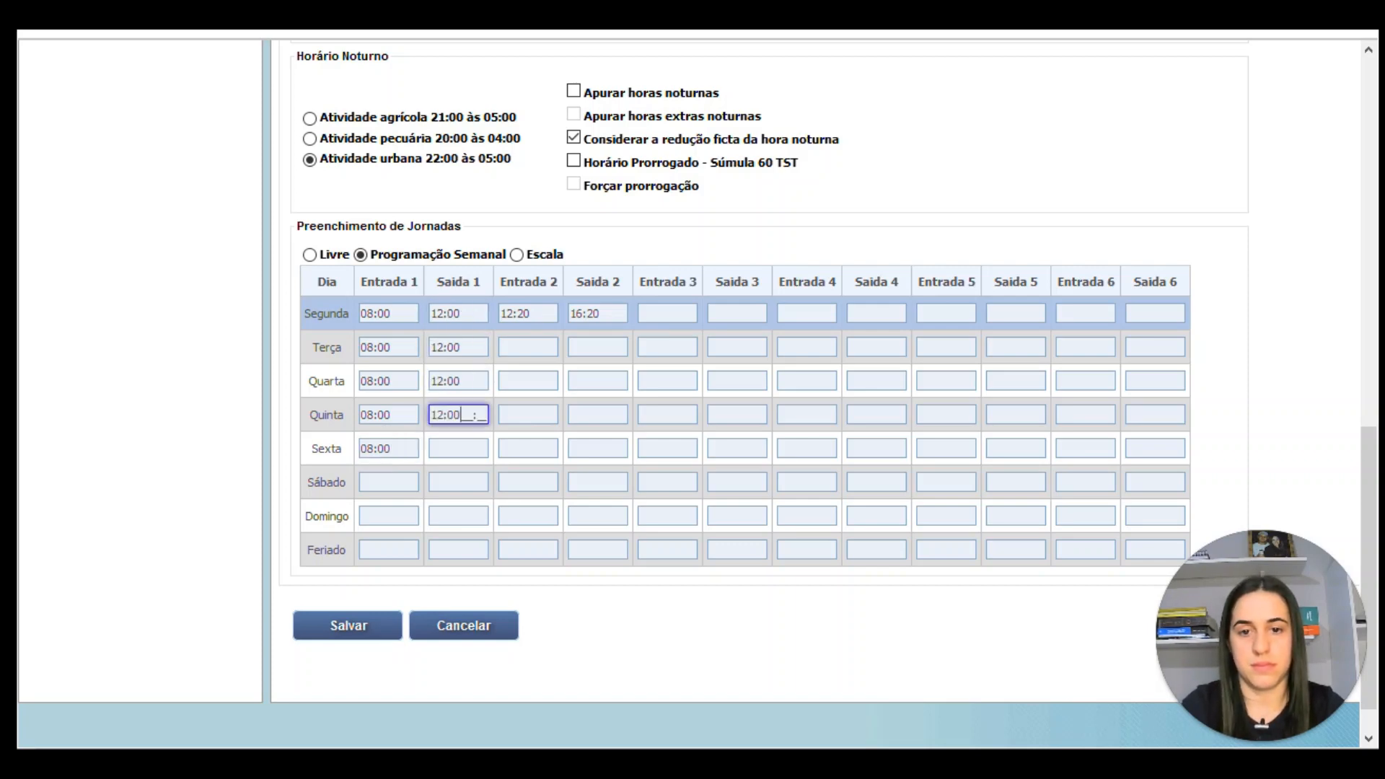
key("Down")
key("ctrl+v")
- Copy Monday's Entrada 2 time of 12:20 to Tuesday through Friday
left_click(528, 313)
key("ctrl+c")
key("Down")
key("ctrl+v")
key("Down")
key("ctrl+v")
key("Down")
key("ctrl+v")
key("Down")
key("ctrl+v")
key("Down")
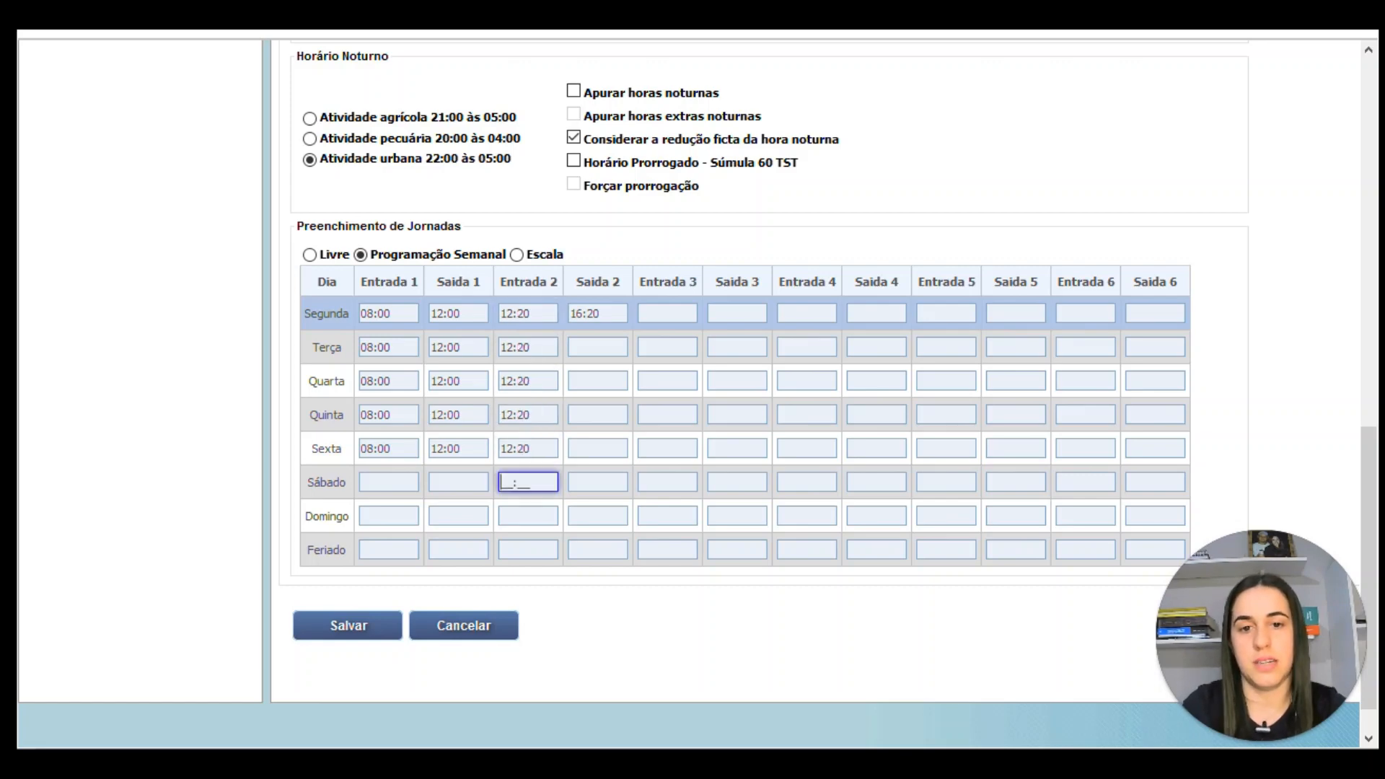
- Copy Monday's Saída 2 time of 16:20 to Tuesday through Friday
left_click(597, 313)
key("ctrl+c")
key("Down")
key("ctrl+v")
key("Down")
key("ctrl+v")
key("Down")
key("ctrl+v")
key("Down")
key("ctrl+v")
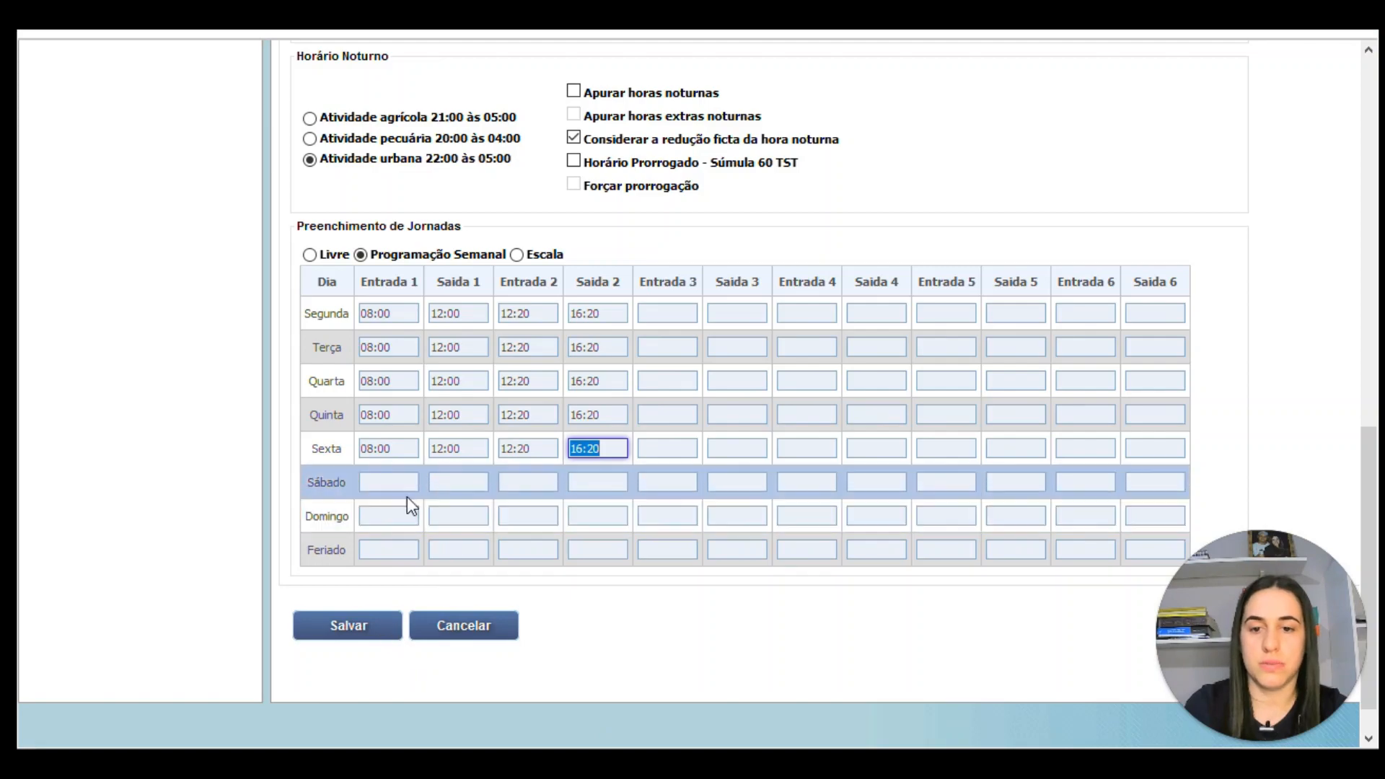
- Enter Saturday's shift as 08:00 to 12:00 and save the time card period
left_click(376, 482)
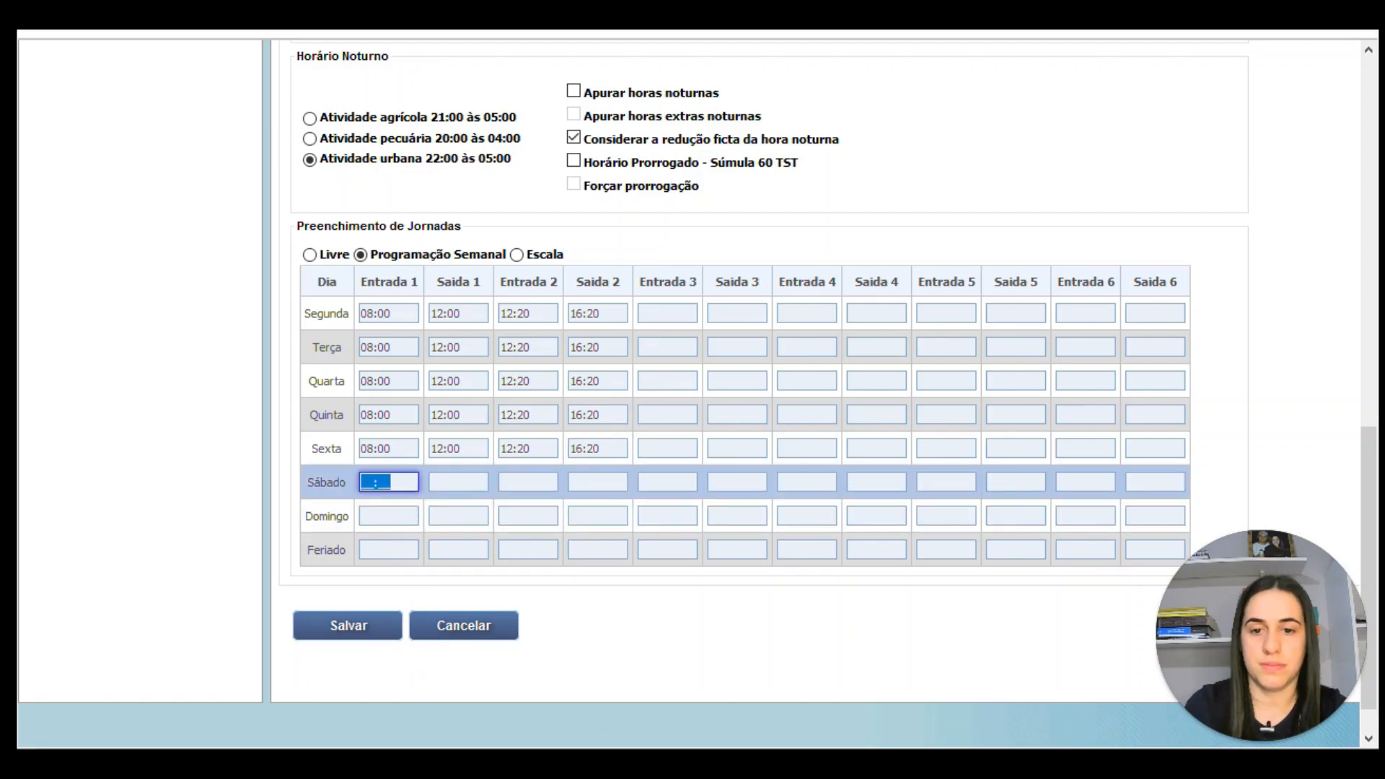
type("0800")
key("Tab")
type("12:00")
scroll(396, 485, "up", 5)
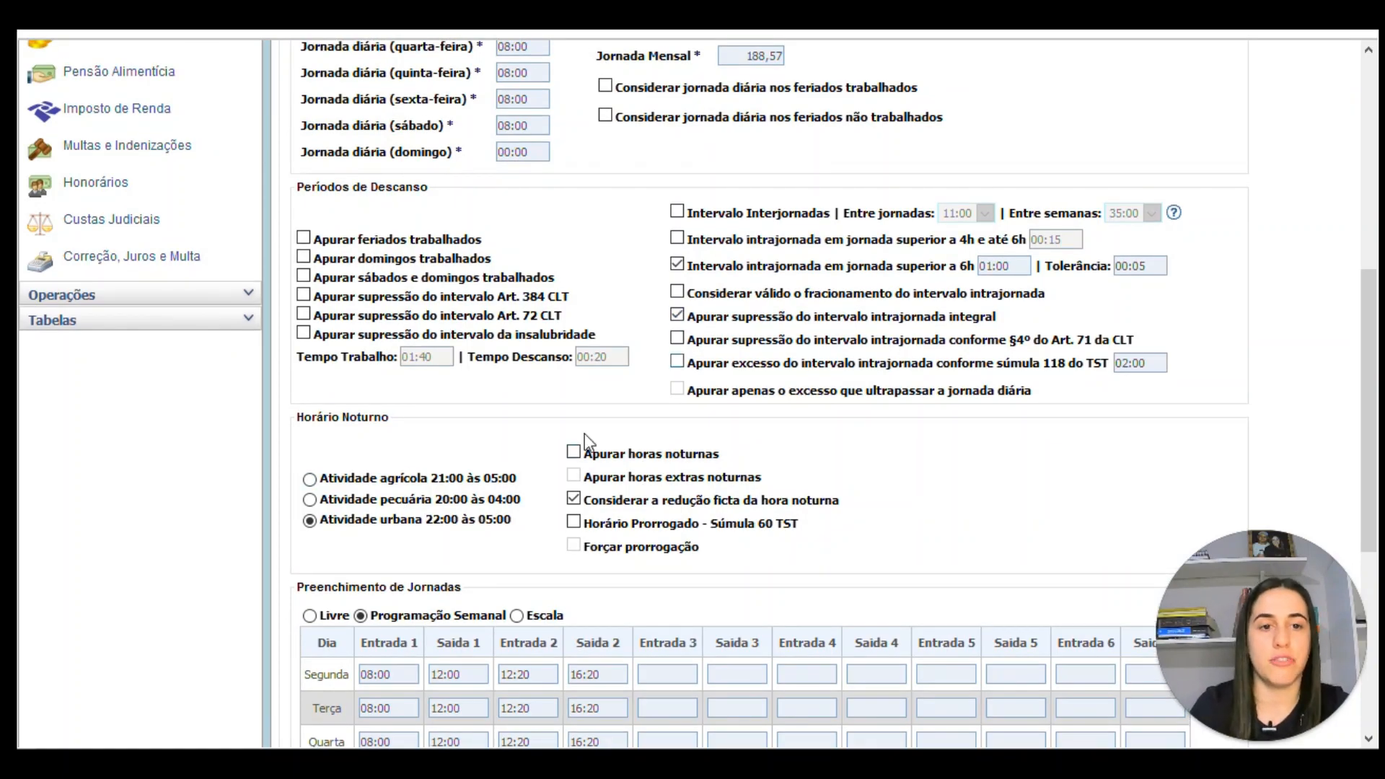
scroll(511, 517, "down", 3)
scroll(334, 635, "down", 3)
left_click(339, 626)
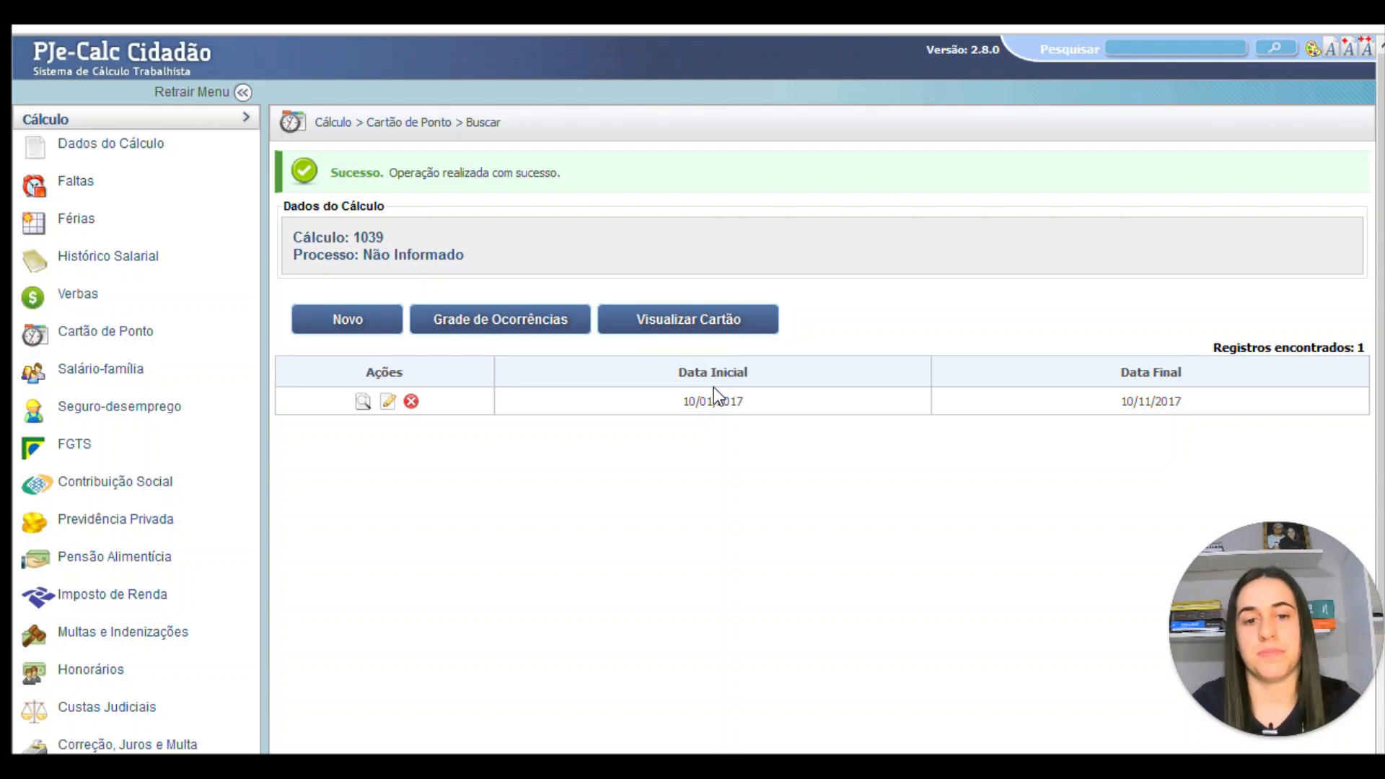
- Create a second time card period with the initial date 11/11/2017
left_click(347, 319)
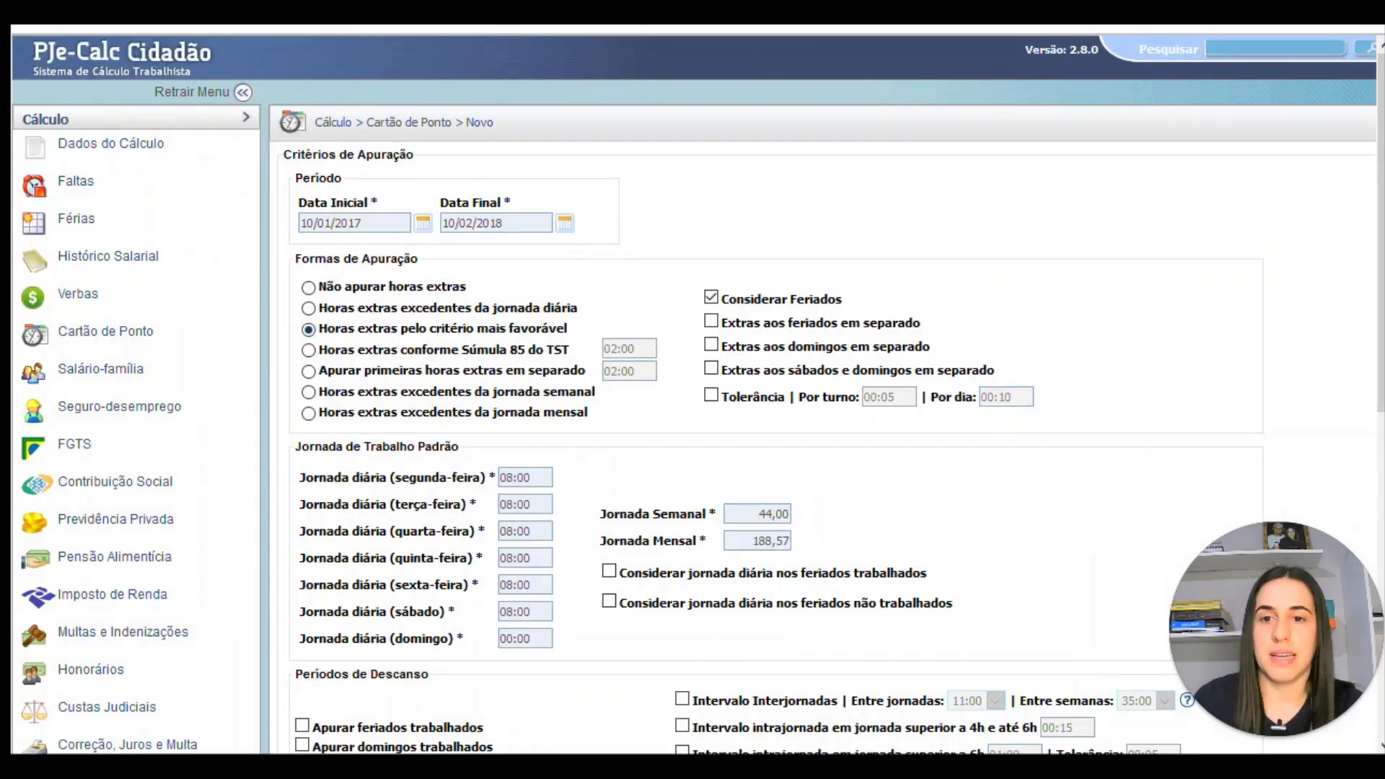
left_click(354, 223)
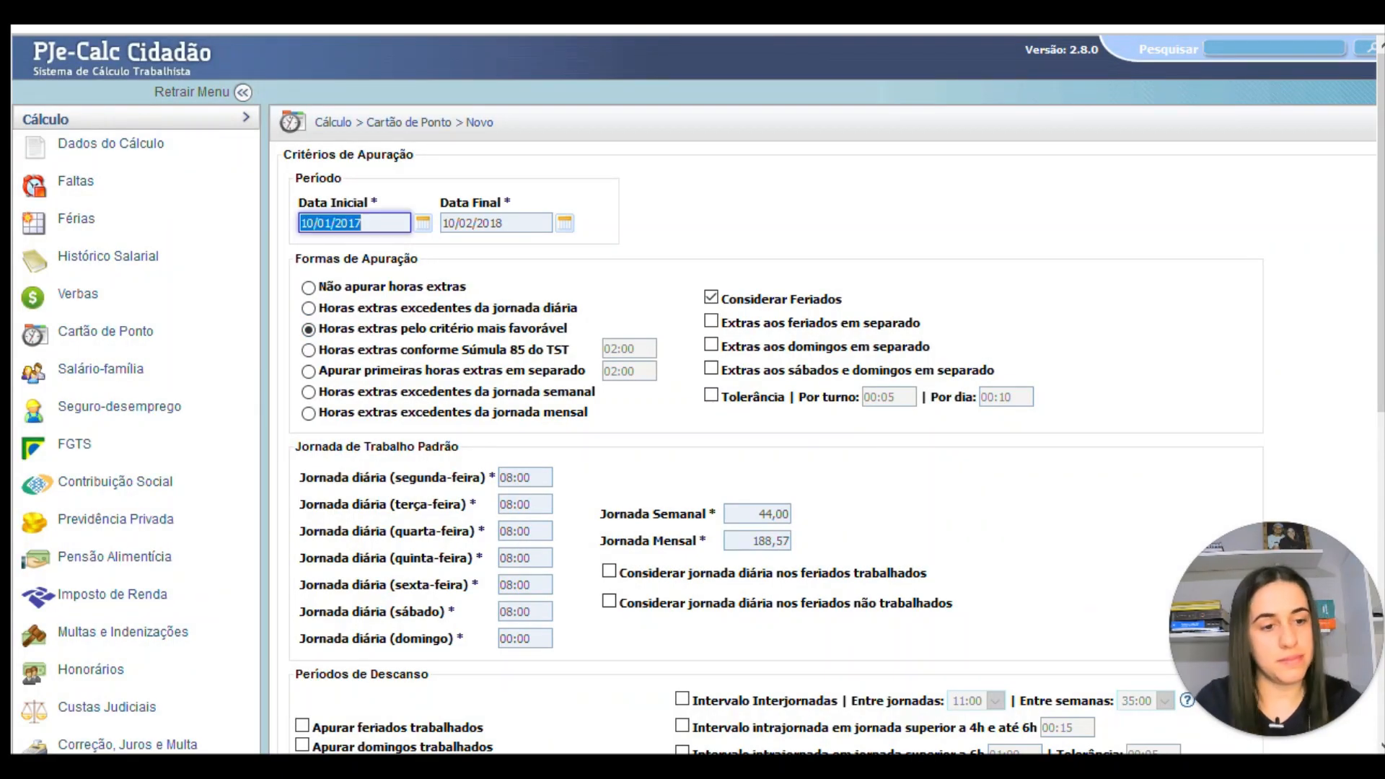
type("11/11/20")
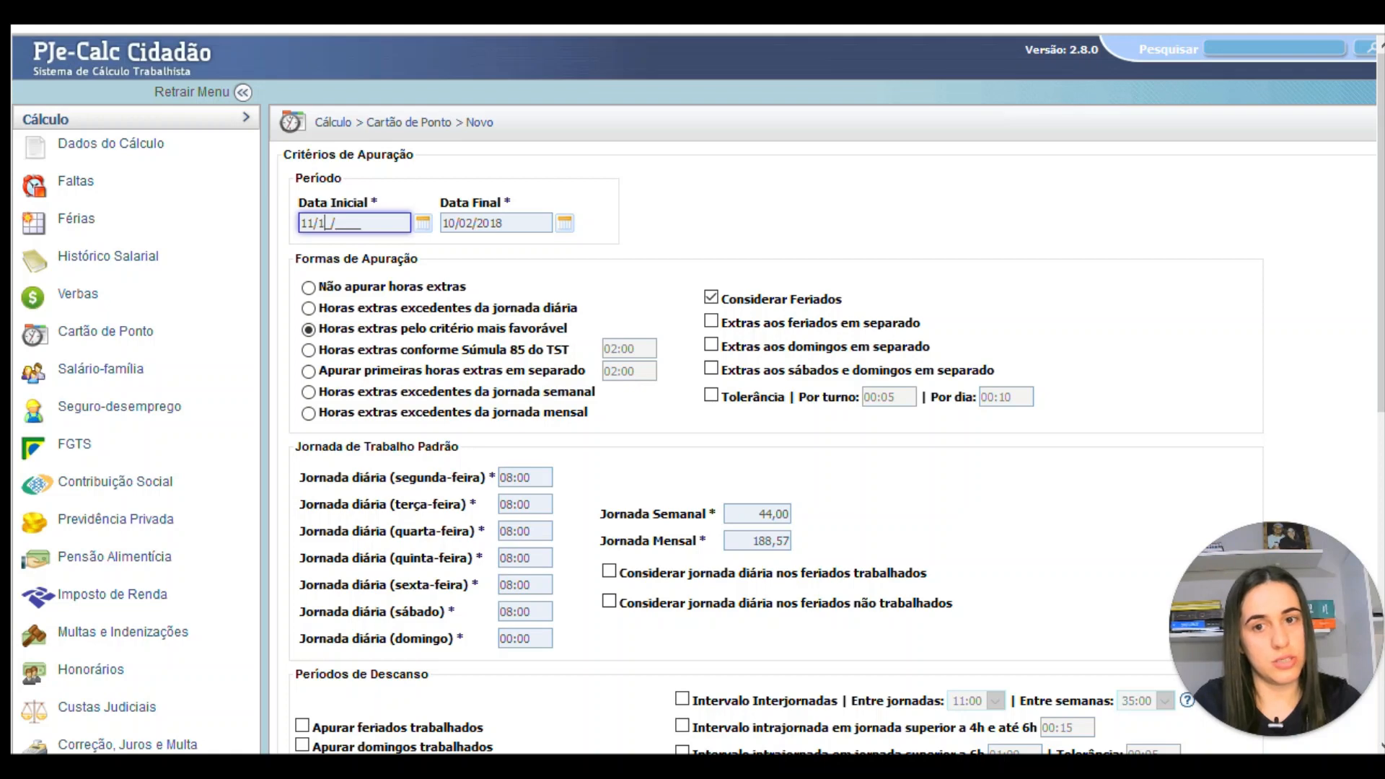
type("17")
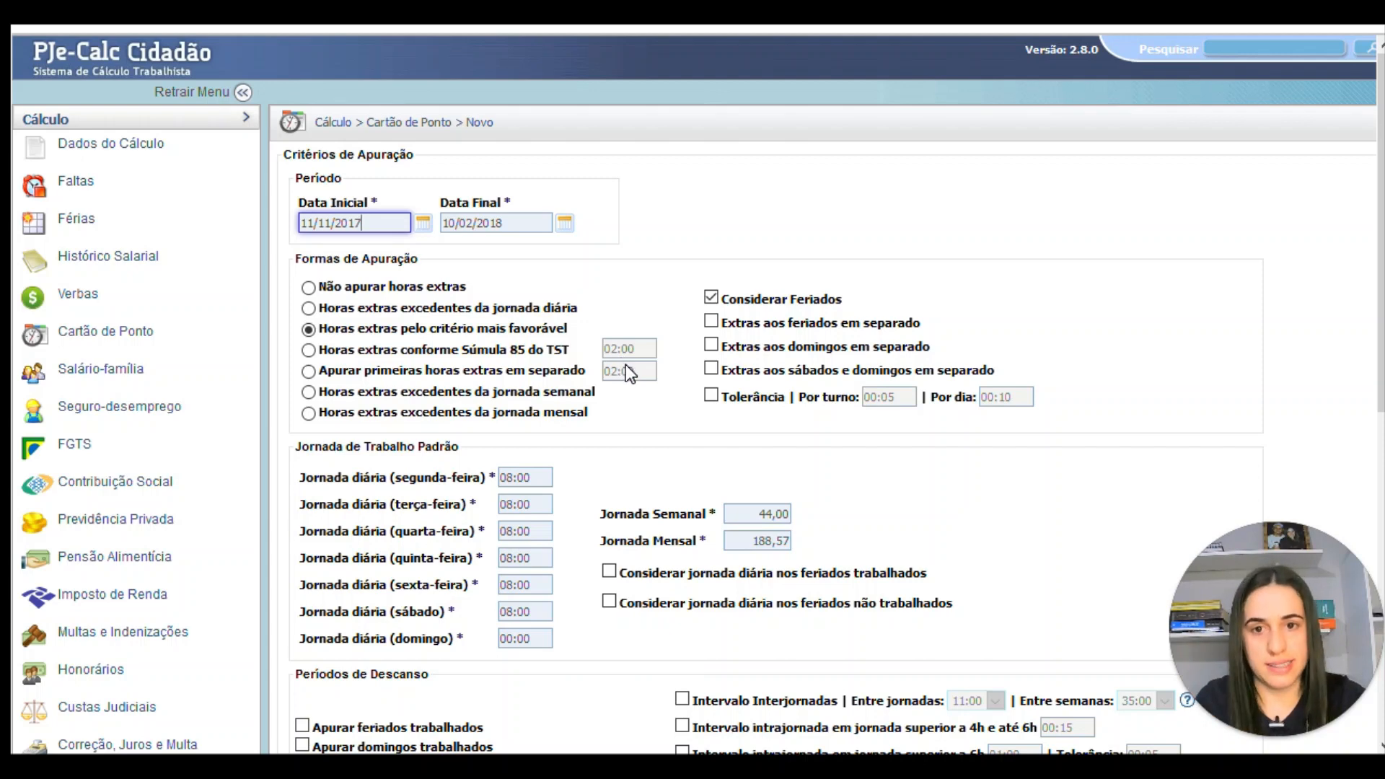
- Enable the intrajornada break for shifts over 6h in the new period, with suppression according to §4º of Art. 71 da CLT
scroll(592, 310, "down", 3)
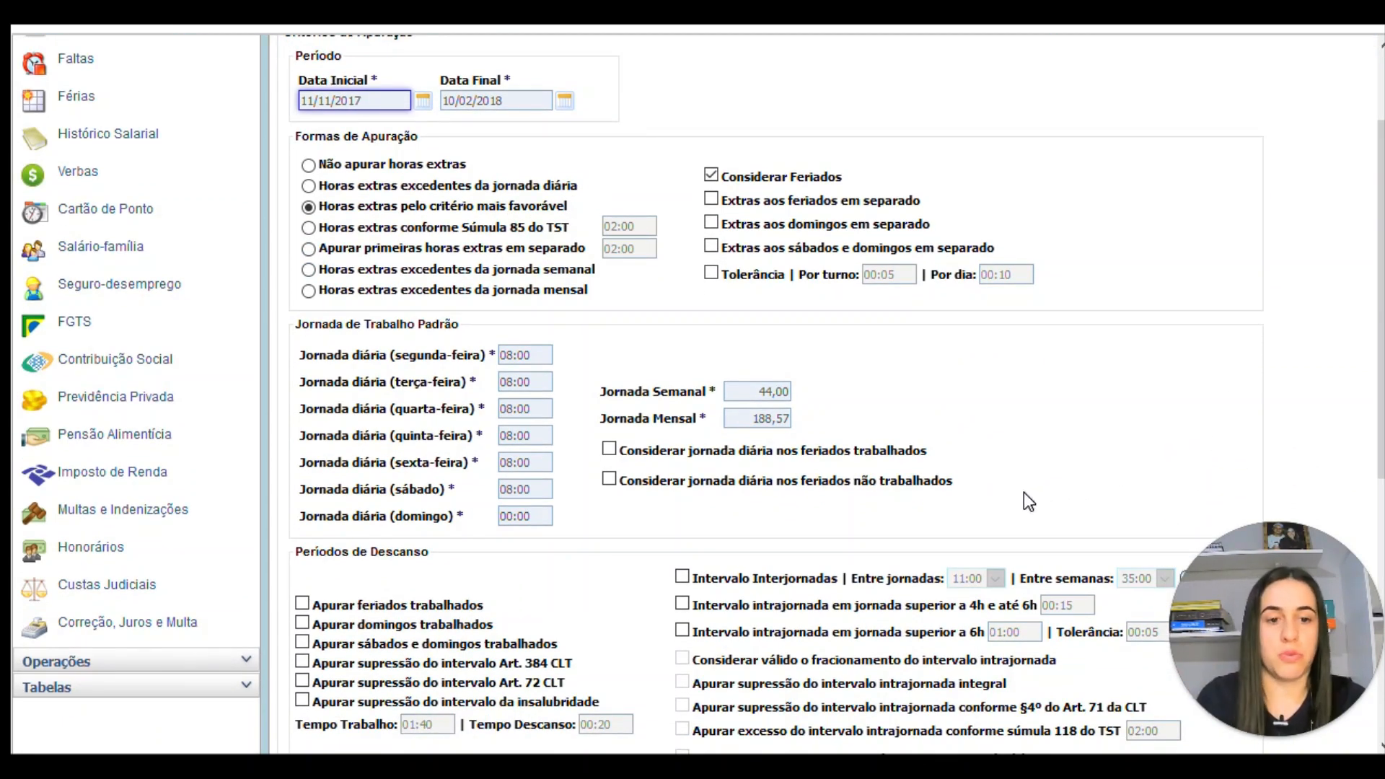
scroll(1024, 492, "down", 6)
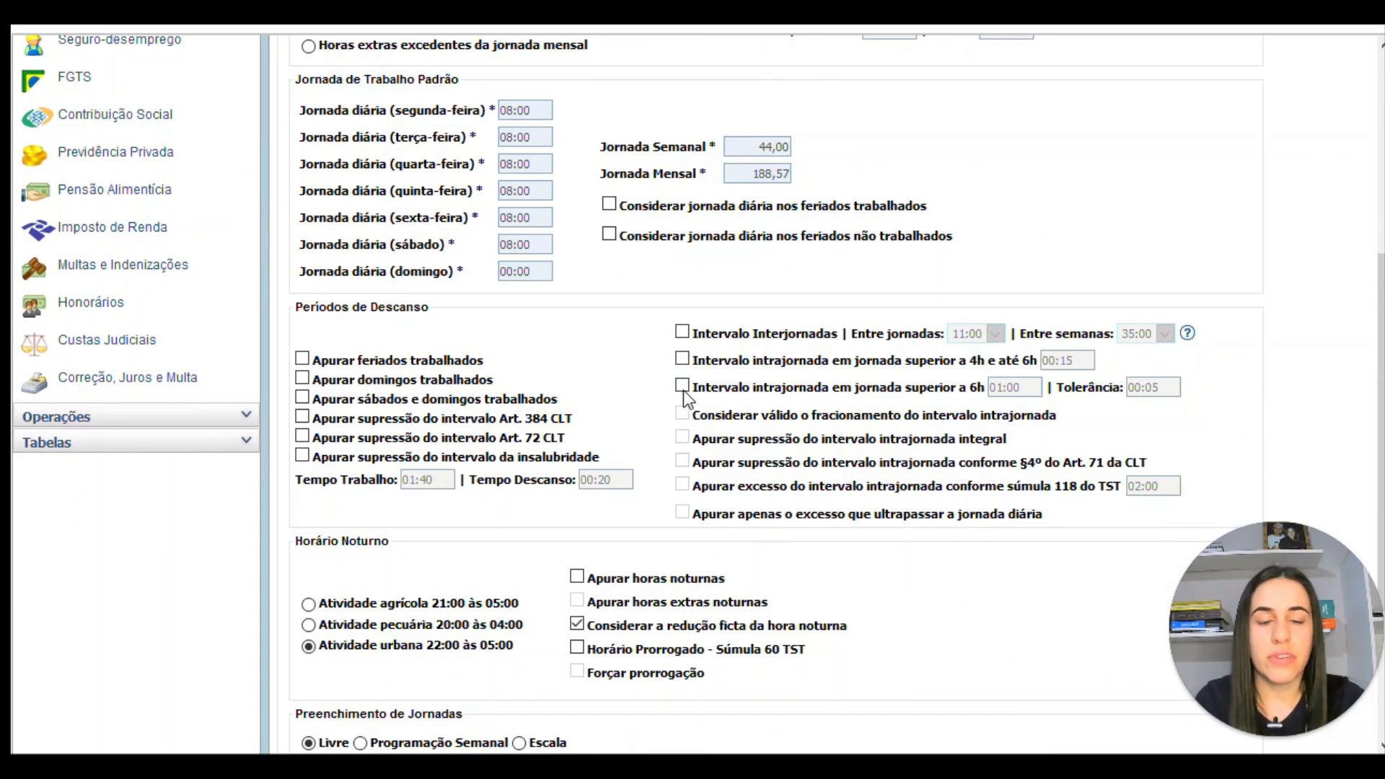
left_click(684, 387)
scroll(950, 512, "down", 15)
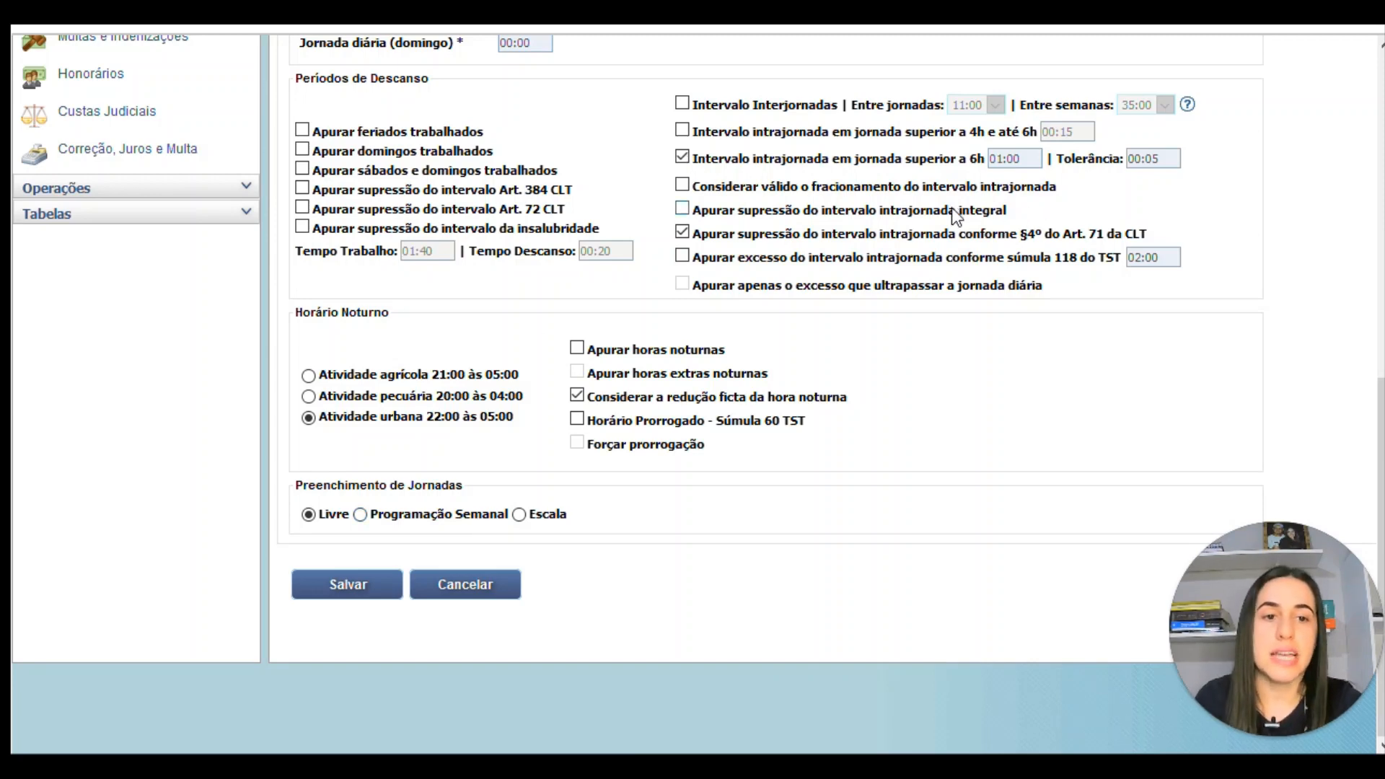
- Try the integral break suppression option as an alternative to the §4º Art. 71 da CLT option
left_click(682, 209)
left_click(747, 233)
left_click(742, 215)
left_click(738, 232)
left_click(726, 207)
left_click(729, 234)
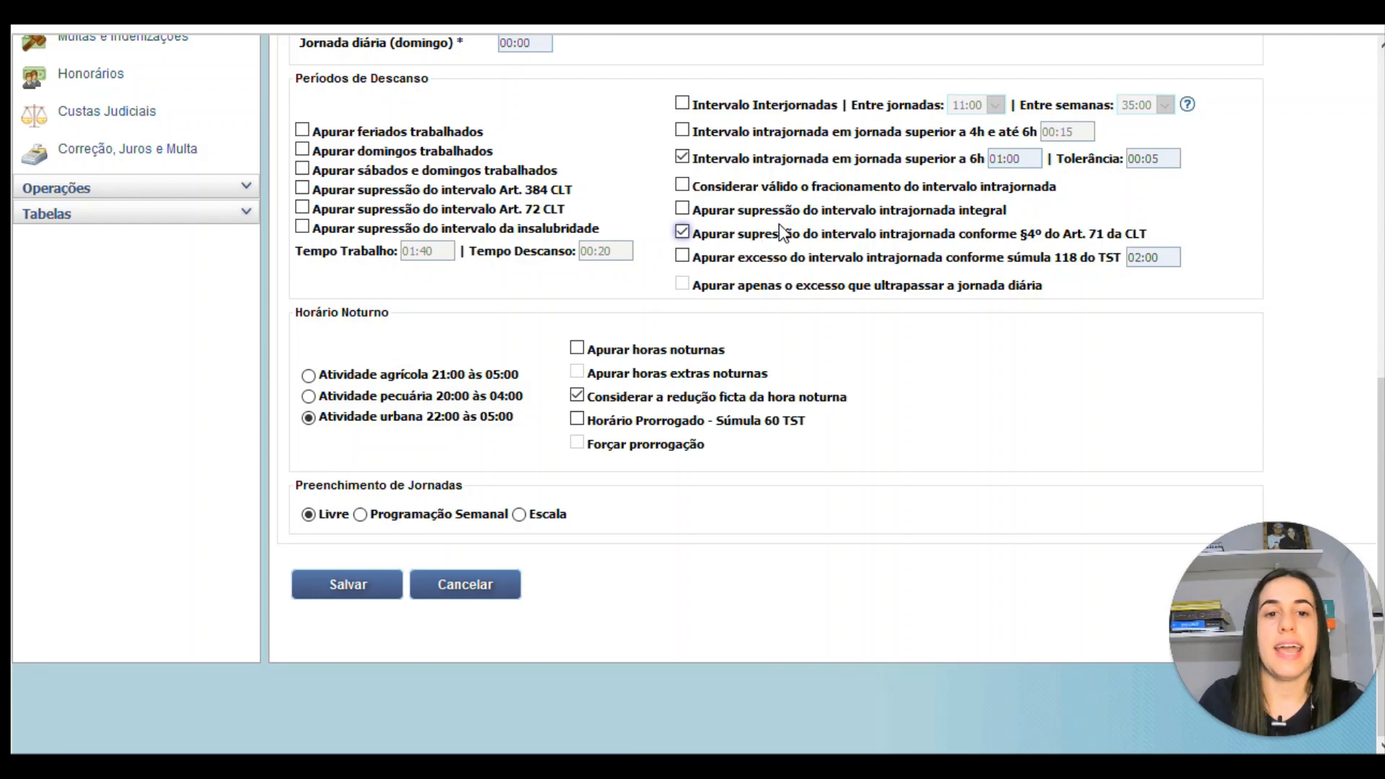
scroll(813, 249, "up", 1)
scroll(813, 249, "up", 8)
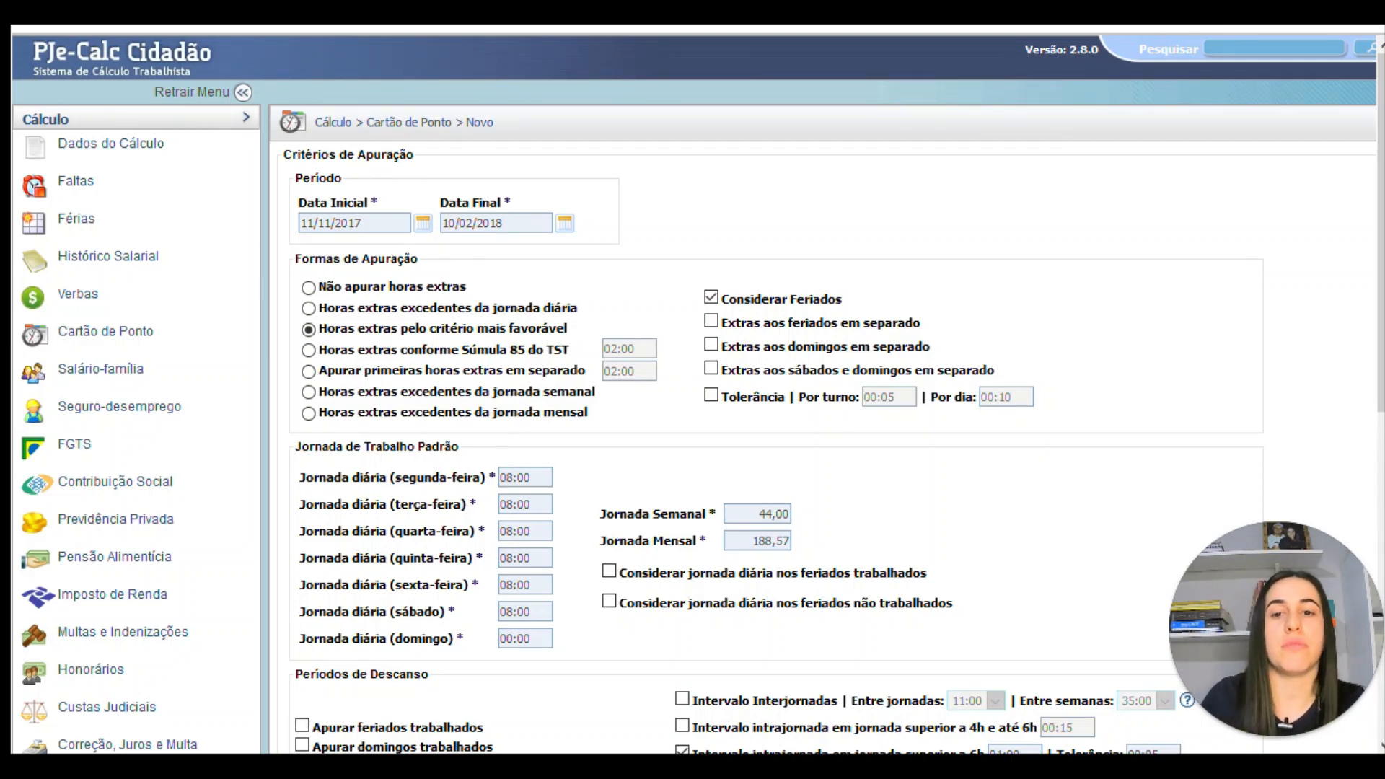
left_click(354, 223)
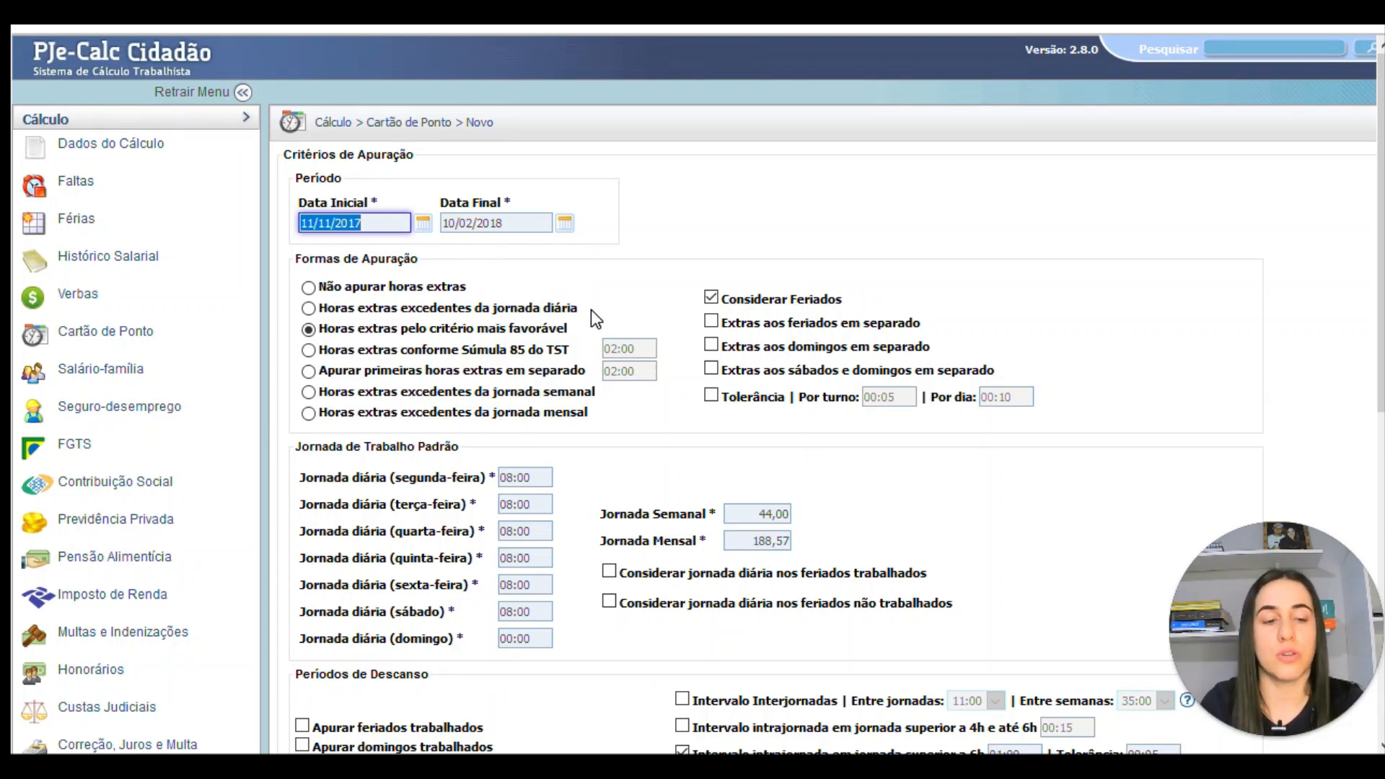
scroll(591, 309, "down", 3)
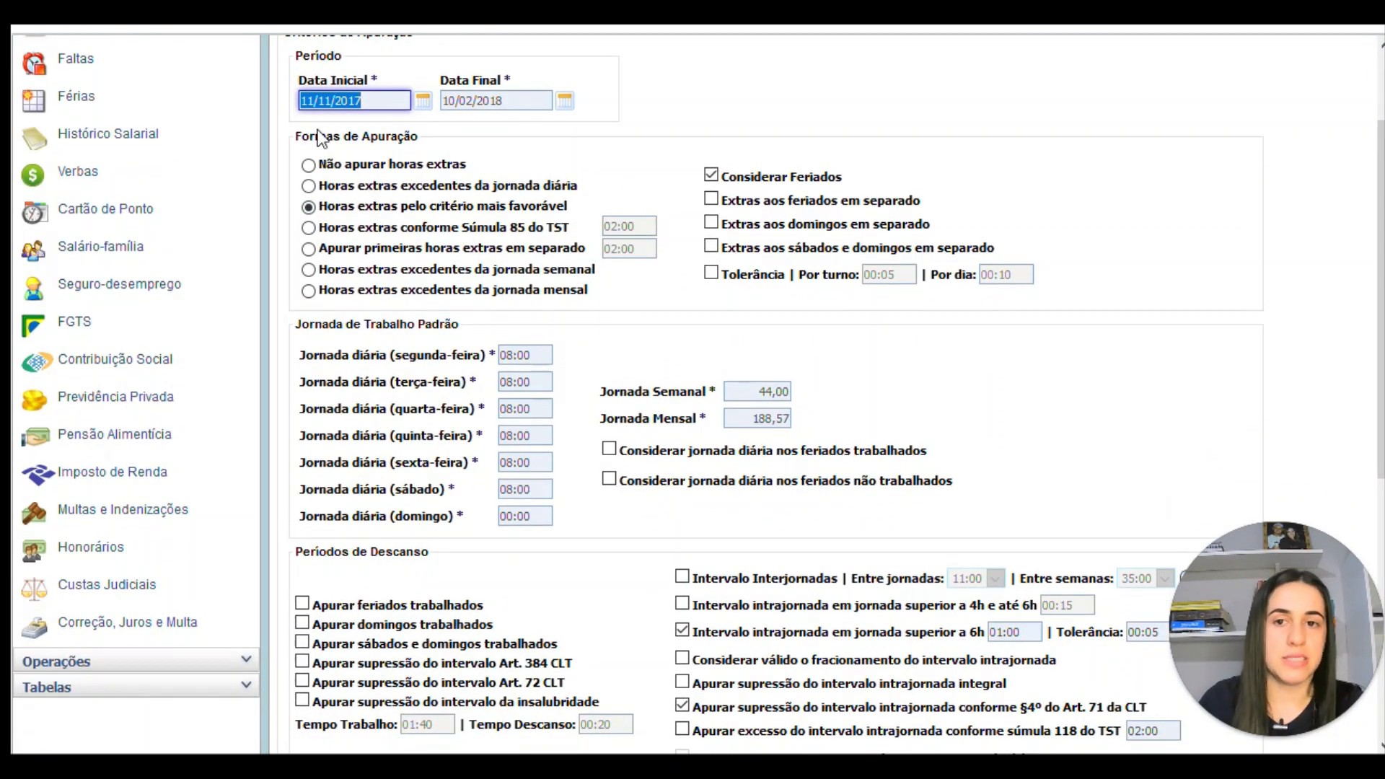
scroll(883, 391, "down", 10)
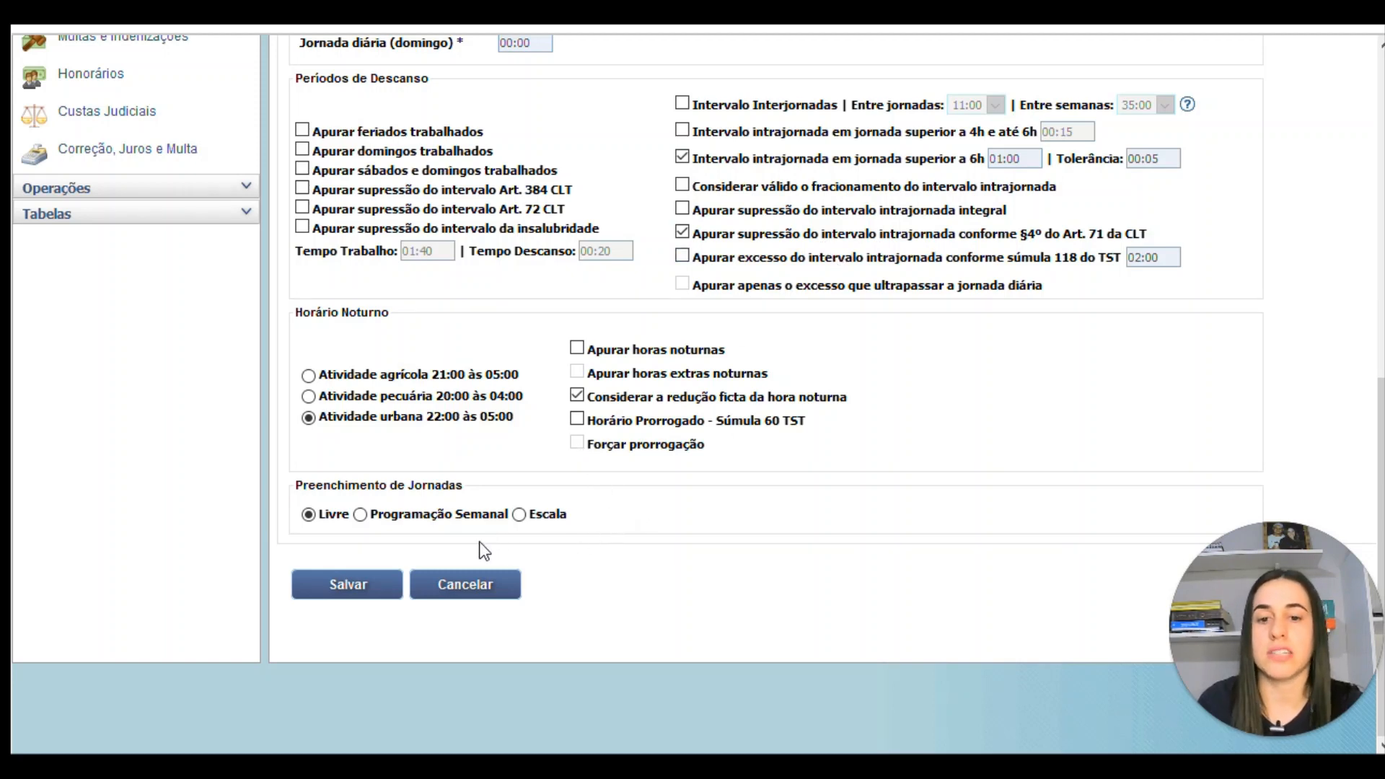
- Switch the second period to Programação Semanal and enter Monday's shifts as 08:00 to 12:00 and 12:20 to 16:20
left_click(394, 516)
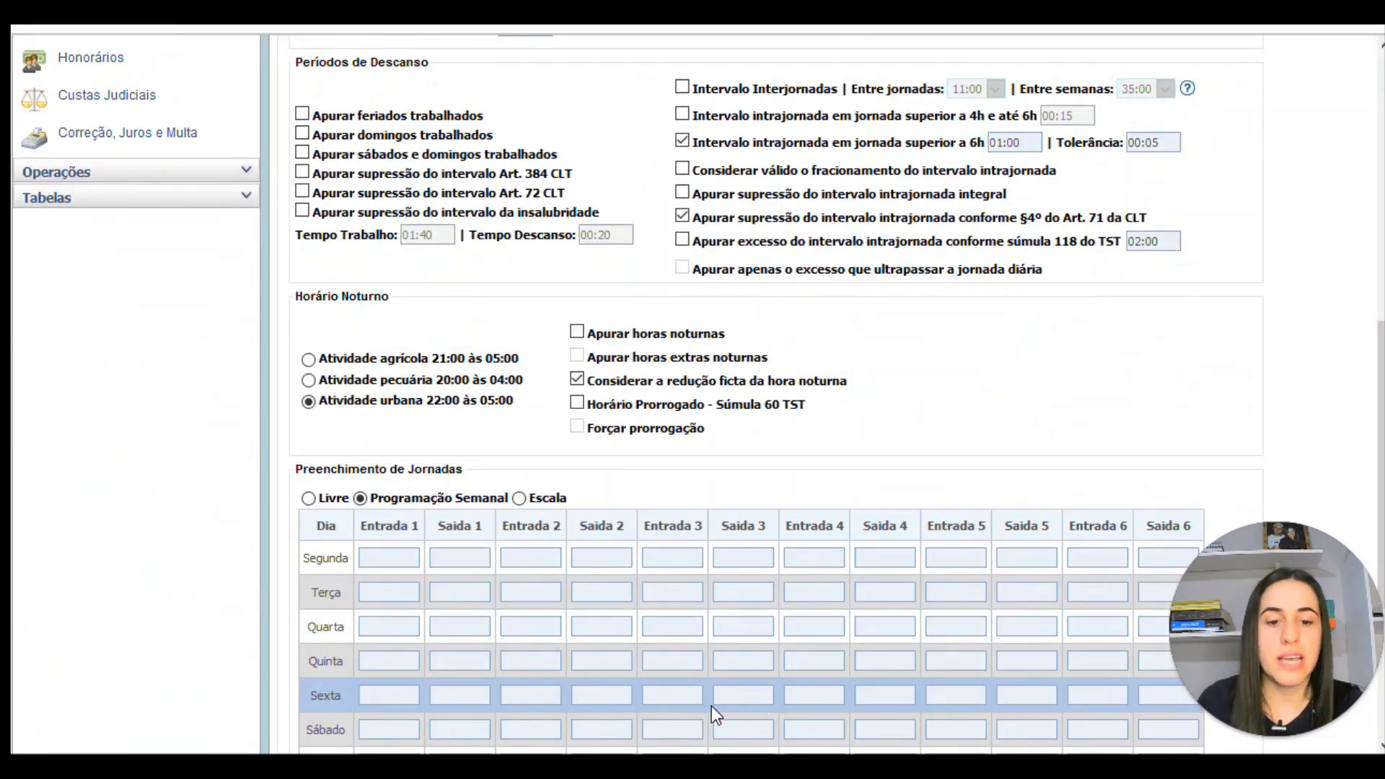
left_click(389, 558)
type("0800")
key("Tab")
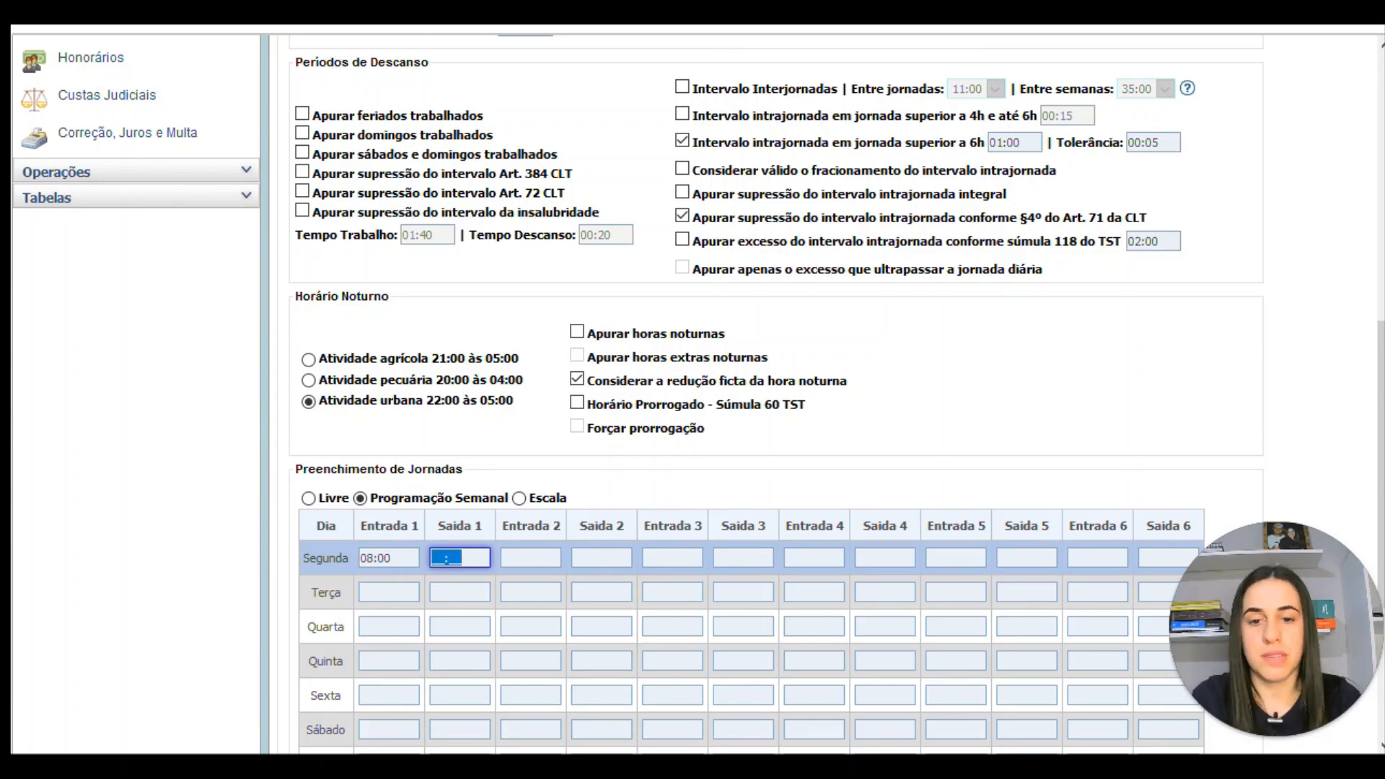
type("1200")
key("Tab")
type("12:20")
key("Tab")
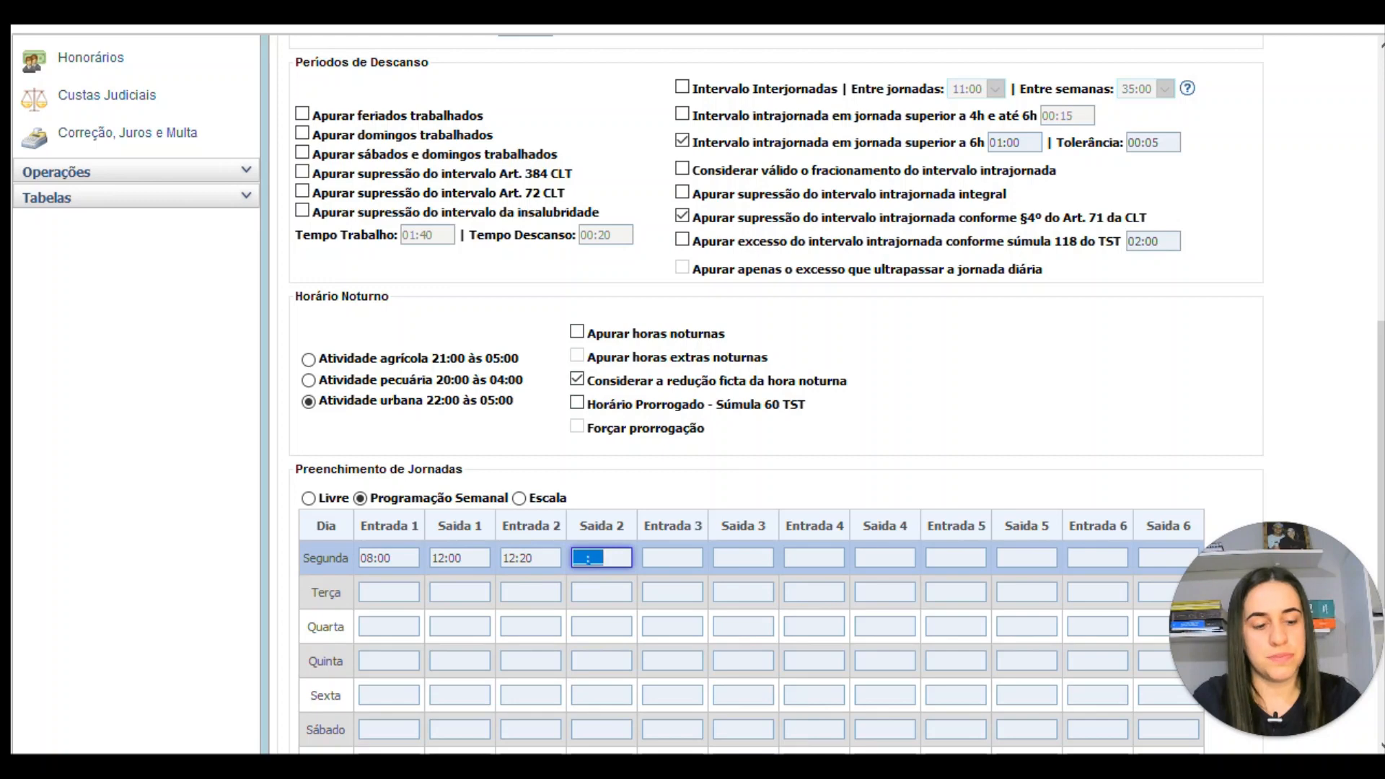
type("16:20")
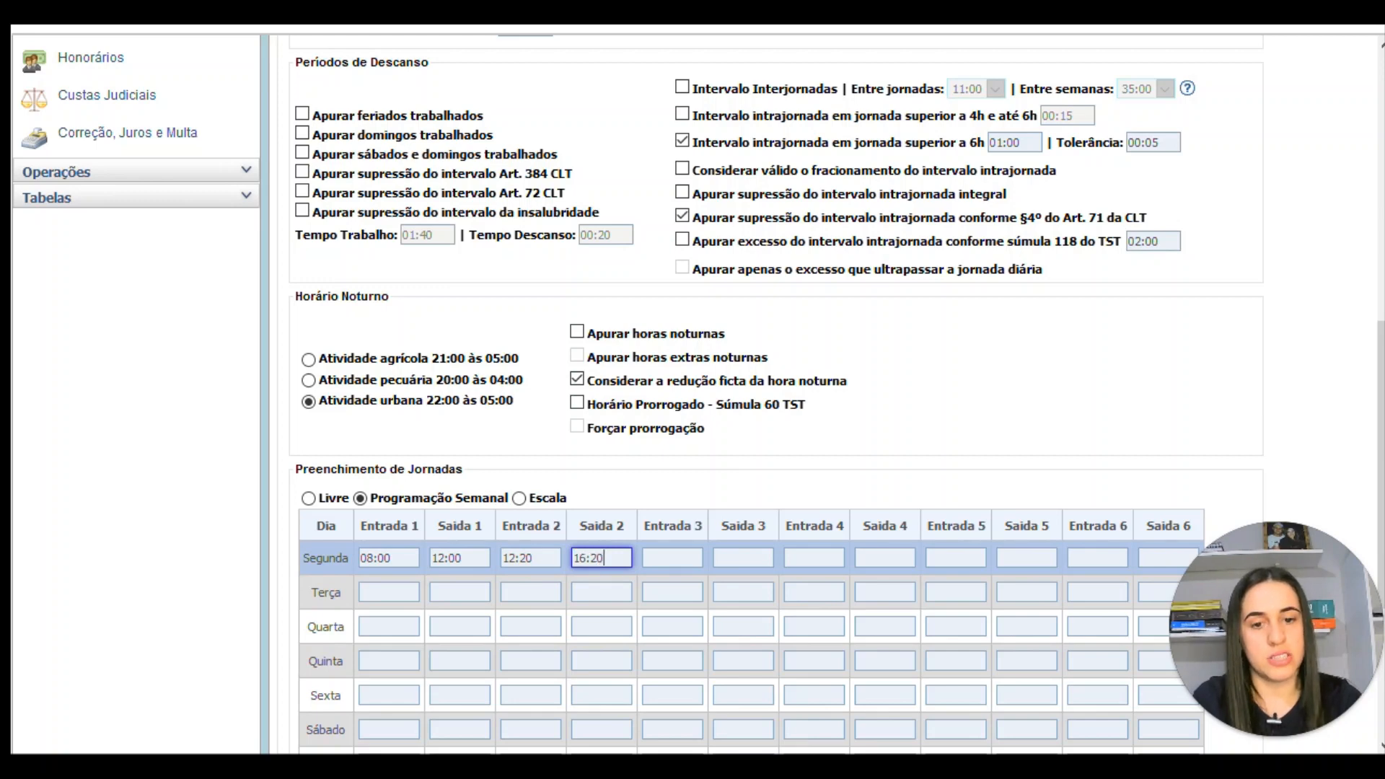
- Check the schedule on the slide and set Entrada 1 to 08:00 for Tuesday through Friday in the second period
key("alt+Tab")
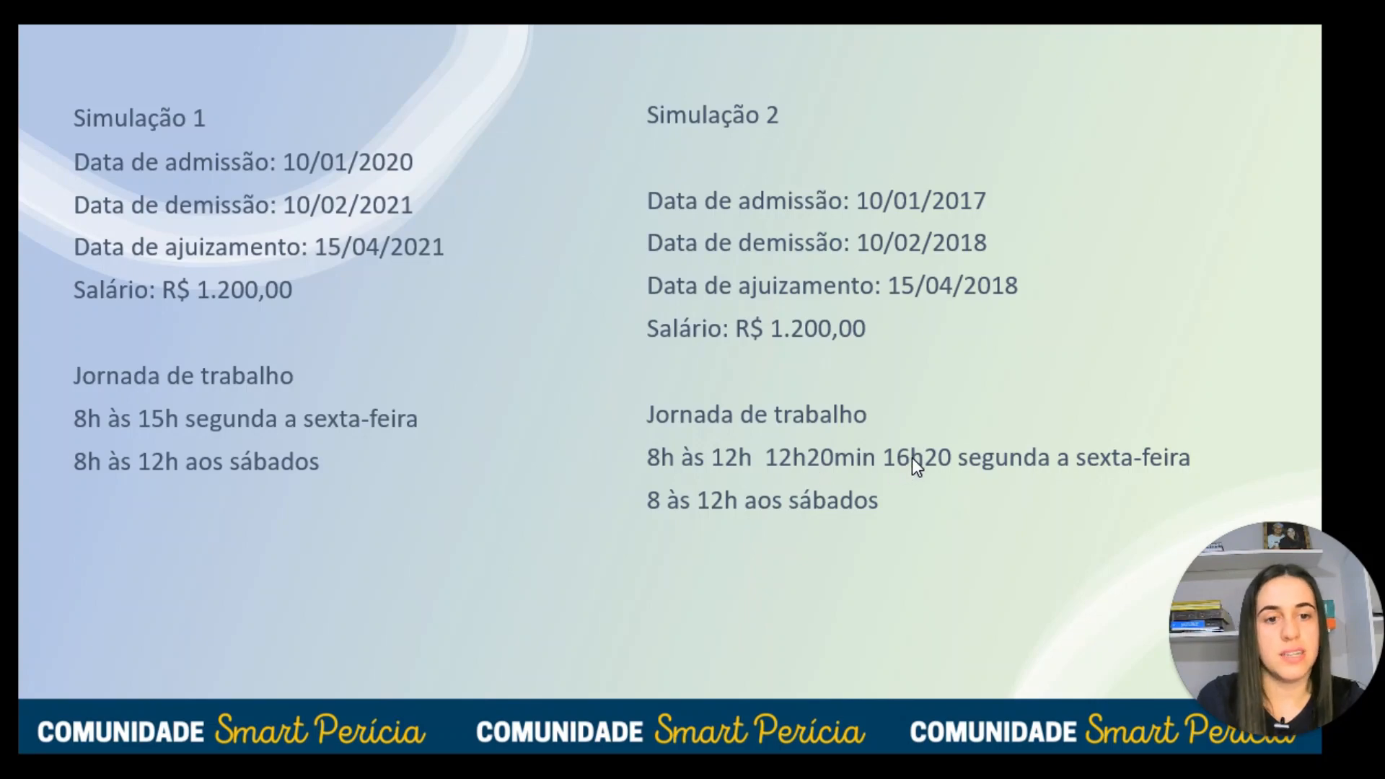
key("alt+Tab")
left_click(388, 557)
key("Down")
type("08:00")
key("Down")
type("08:00")
key("Down")
type("08:00")
key("Down")
type("08:00")
- Copy Monday's Saída 1 of 12:00 to Tuesday through Friday in the weekly schedule
left_click(463, 559)
key("ctrl+c")
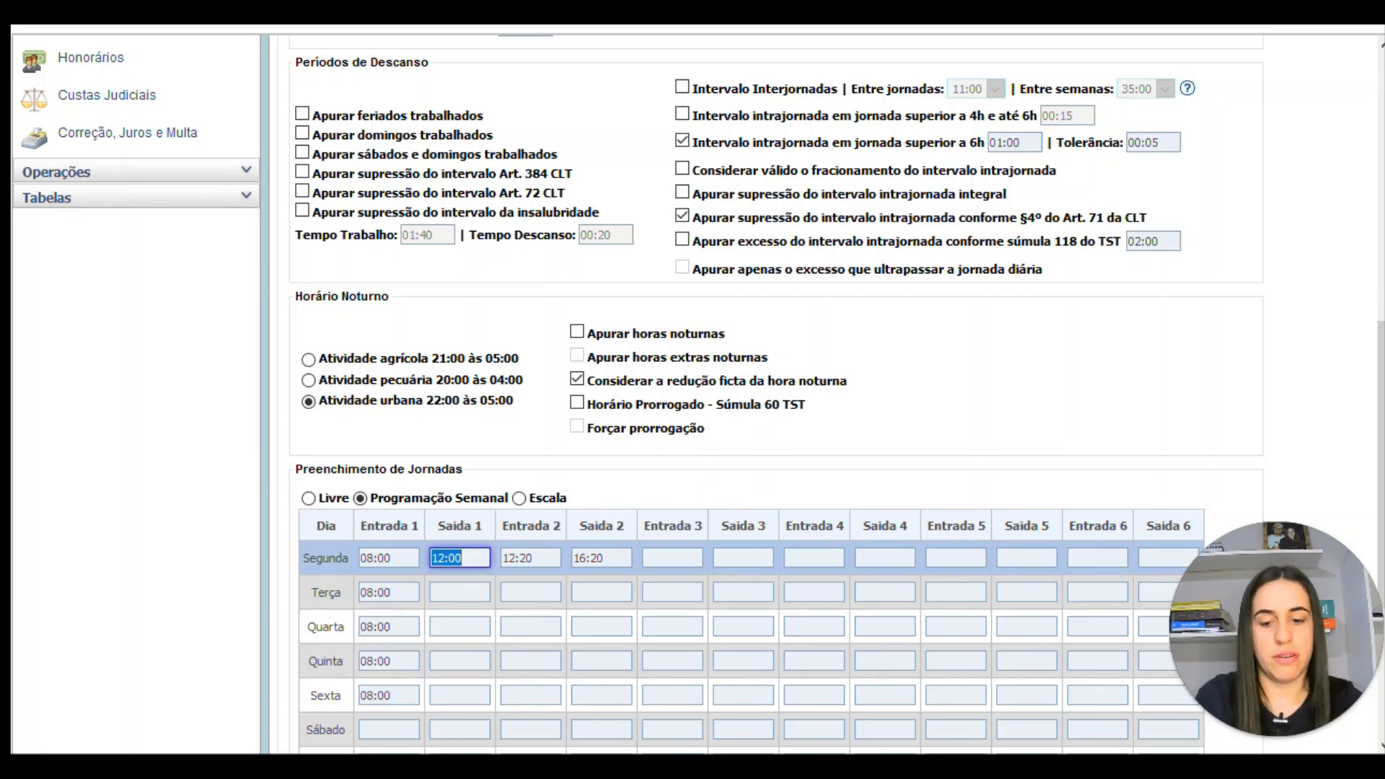
key("Down")
key("ctrl+v")
key("Down")
key("ctrl+v")
key("Down")
key("ctrl+v")
key("Down")
key("ctrl+v")
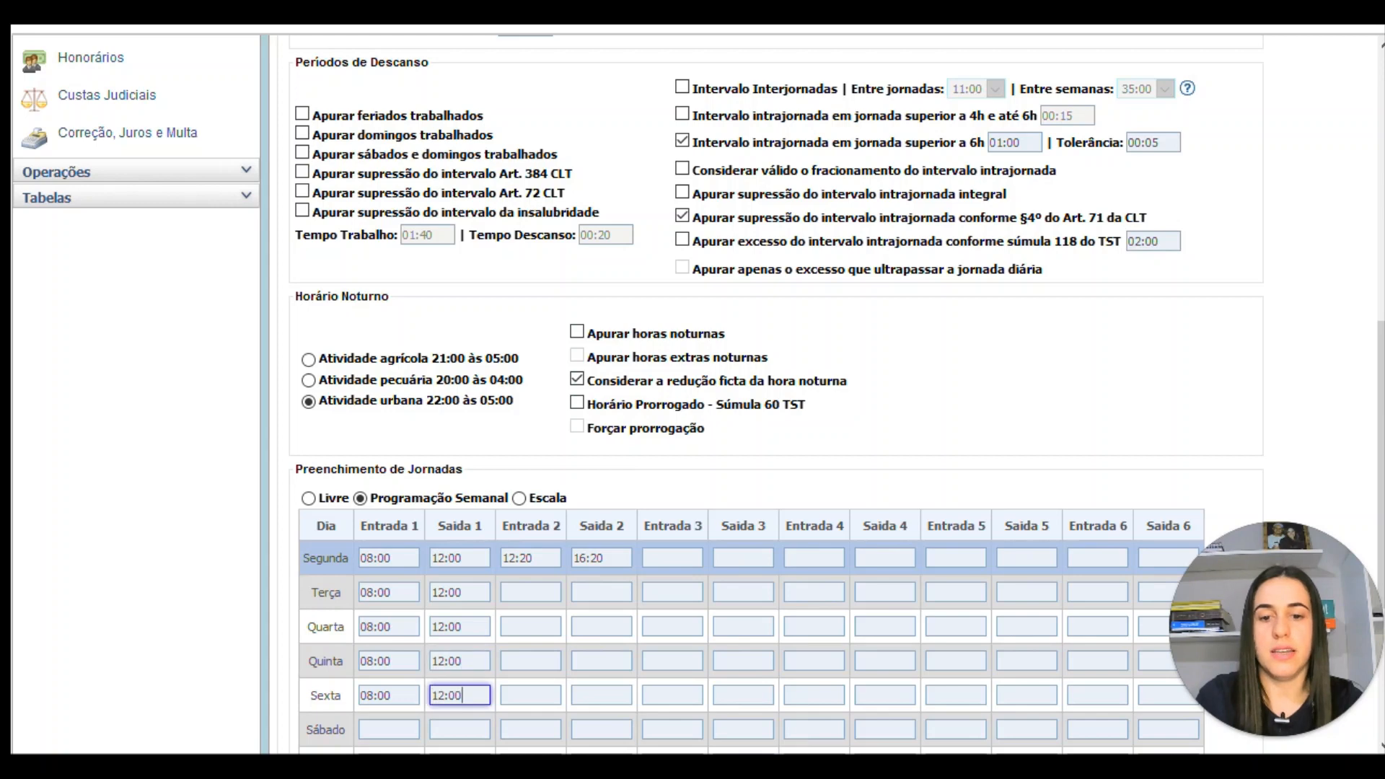
- Copy Monday's Entrada 2 of 12:20 to Tuesday through Friday in the weekly schedule
left_click(537, 560)
key("ctrl+c")
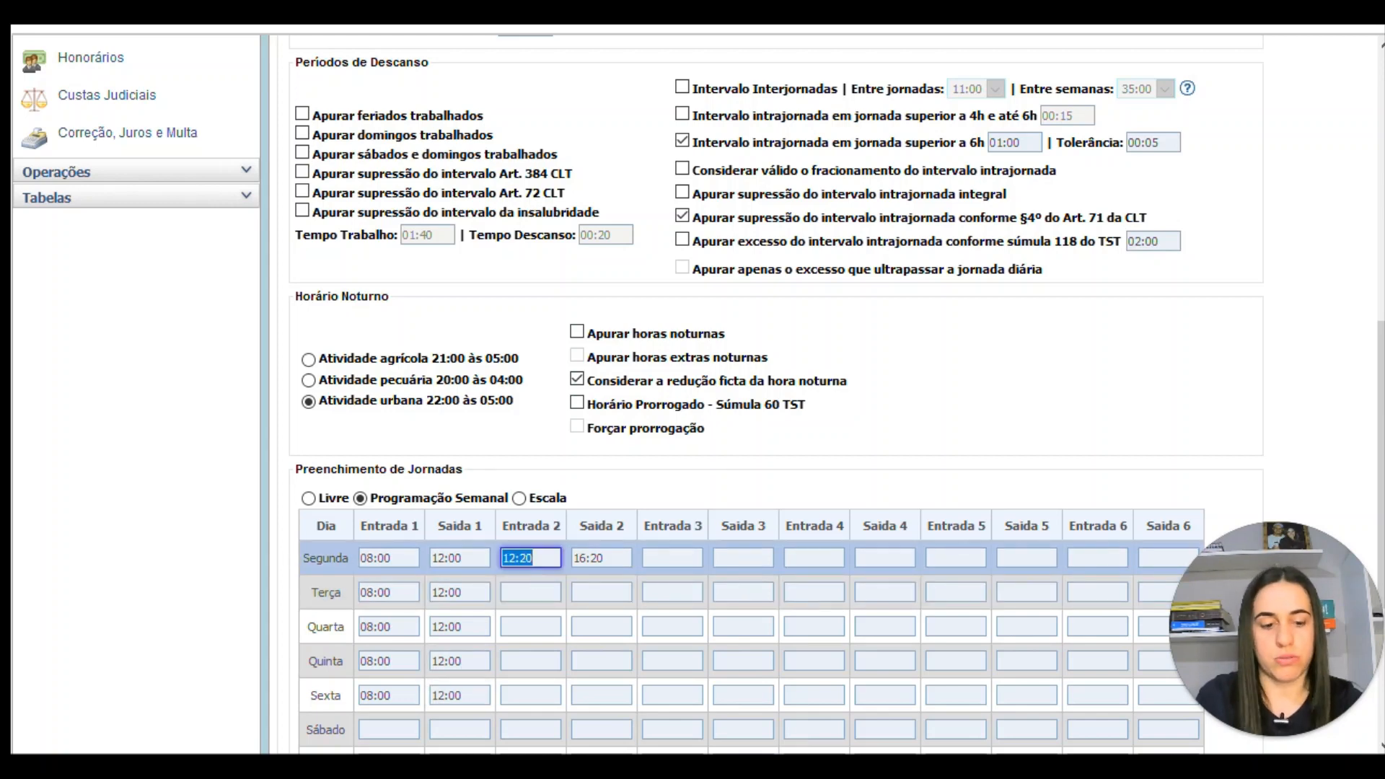
key("Down")
key("ctrl+v")
key("Down")
key("ctrl+v")
key("Down")
key("ctrl+v")
key("Down")
key("ctrl+v")
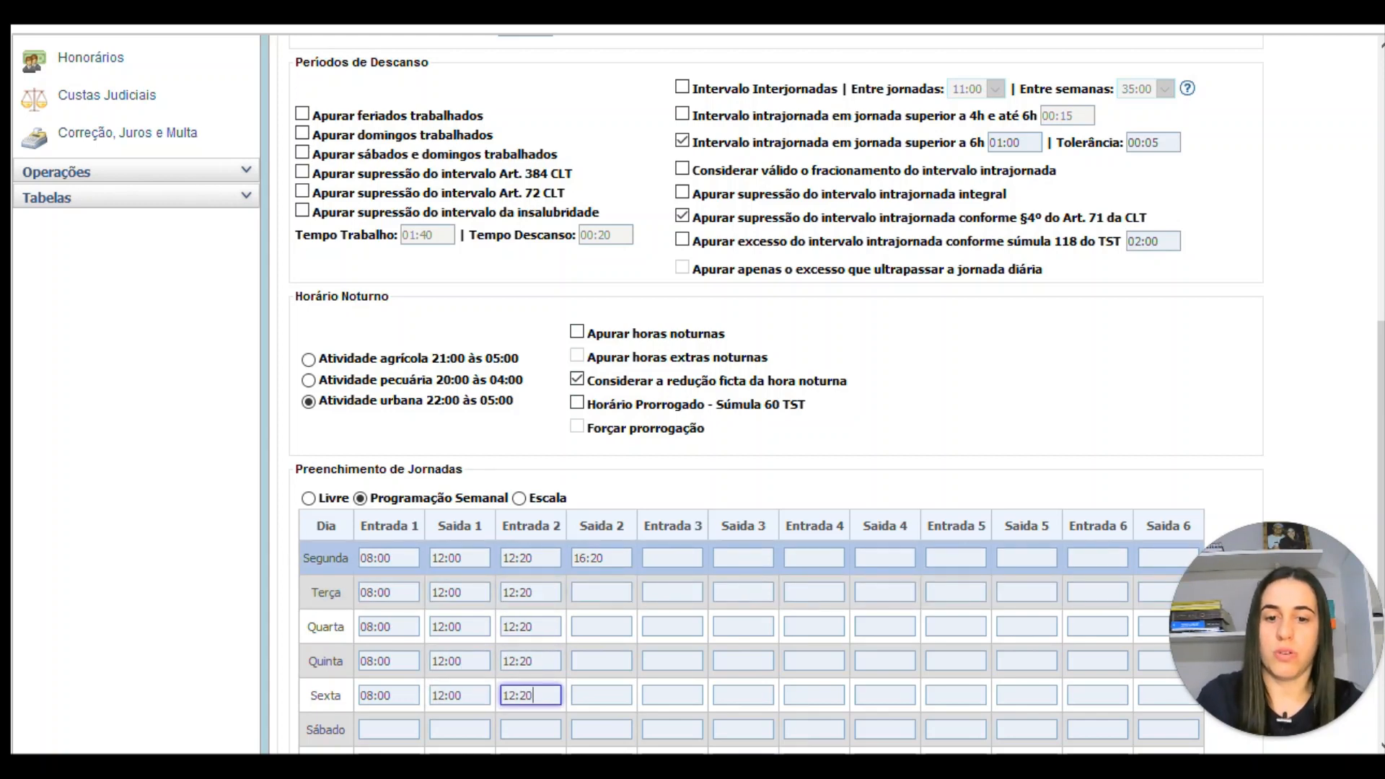
- Copy Monday's Saída 2 of 16:20 to Tuesday through Friday in the weekly schedule
left_click(626, 560)
key("ctrl+c")
key("Down")
key("ctrl+v")
key("Down")
key("ctrl+v")
key("Down")
key("ctrl+v")
key("Down")
key("ctrl+v")
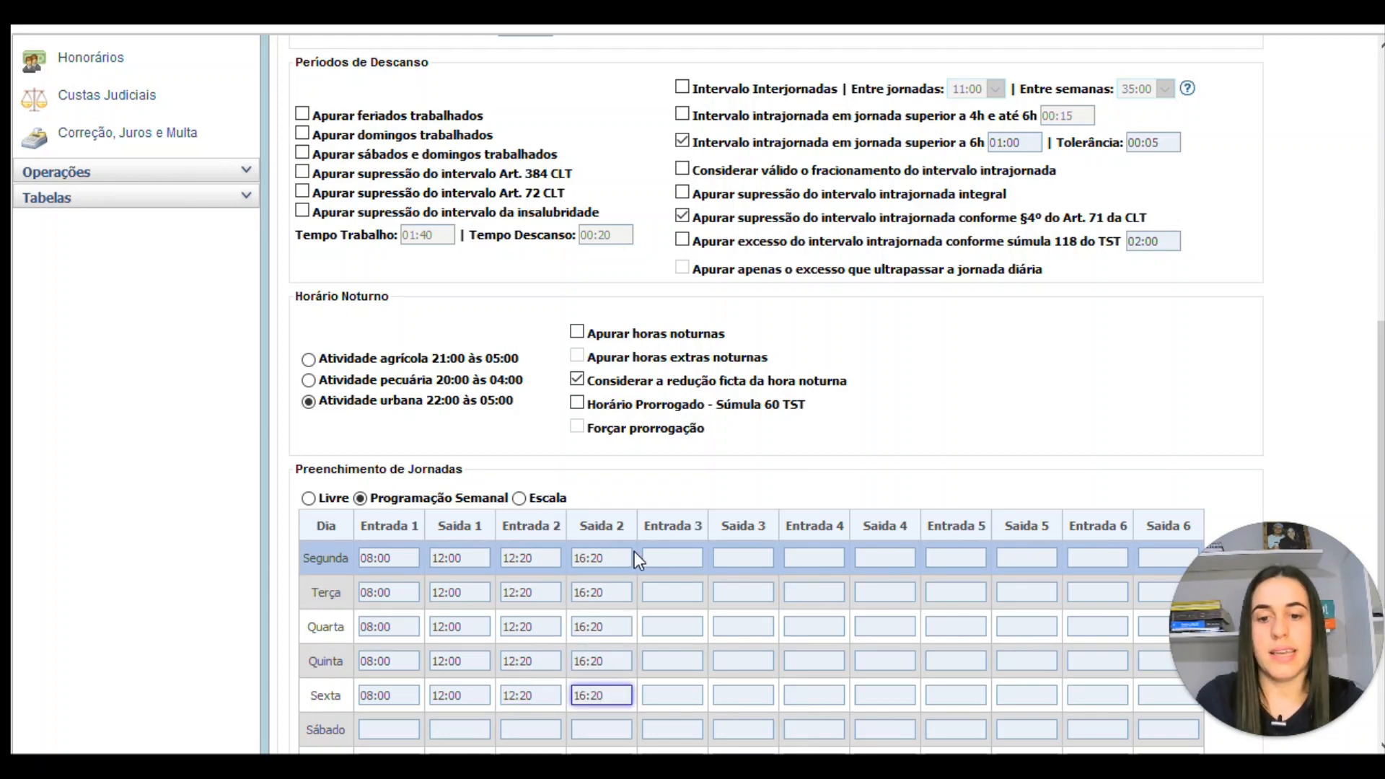
- Enter Saturday's shift as 08:00 to 12:00 and save the second time card period
scroll(634, 551, "down", 3)
left_click(388, 485)
type("08:00")
key("Tab")
type("12:00")
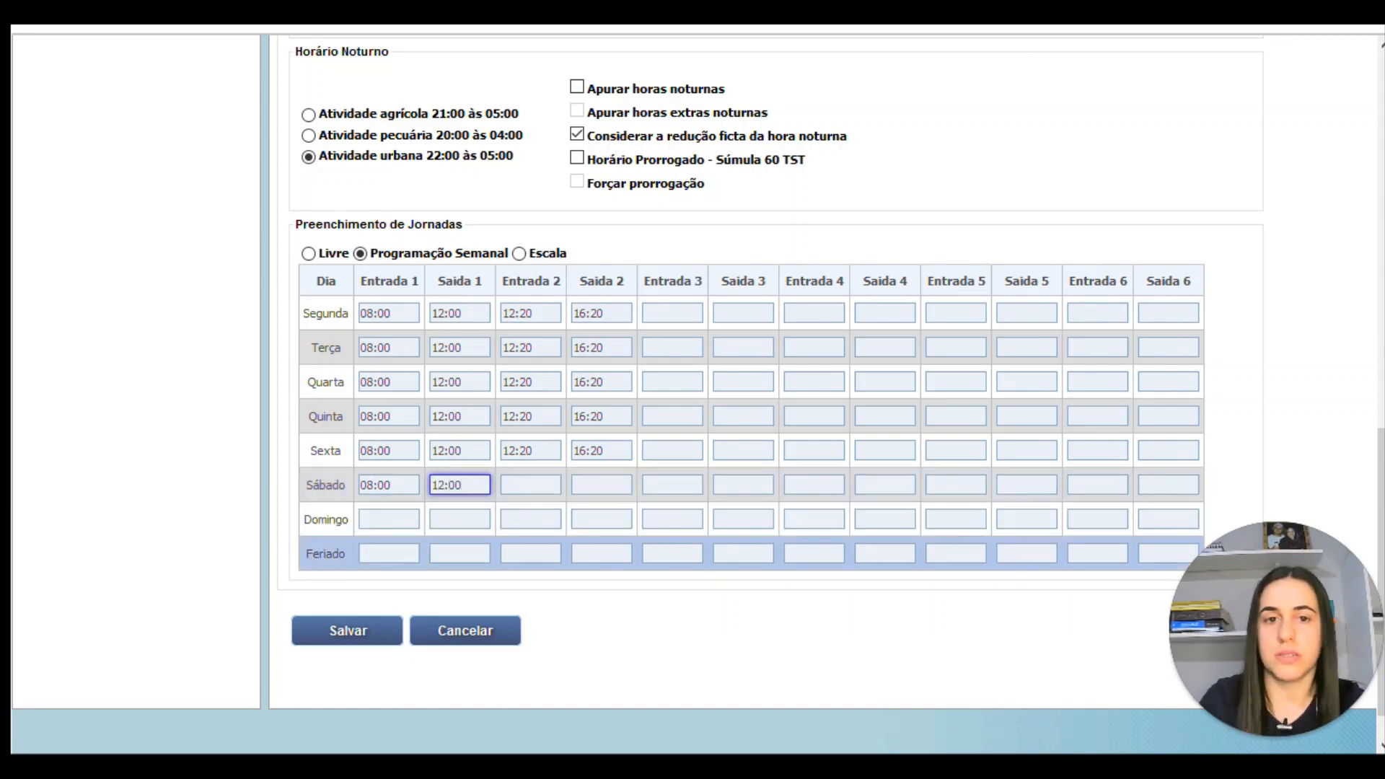
left_click(361, 630)
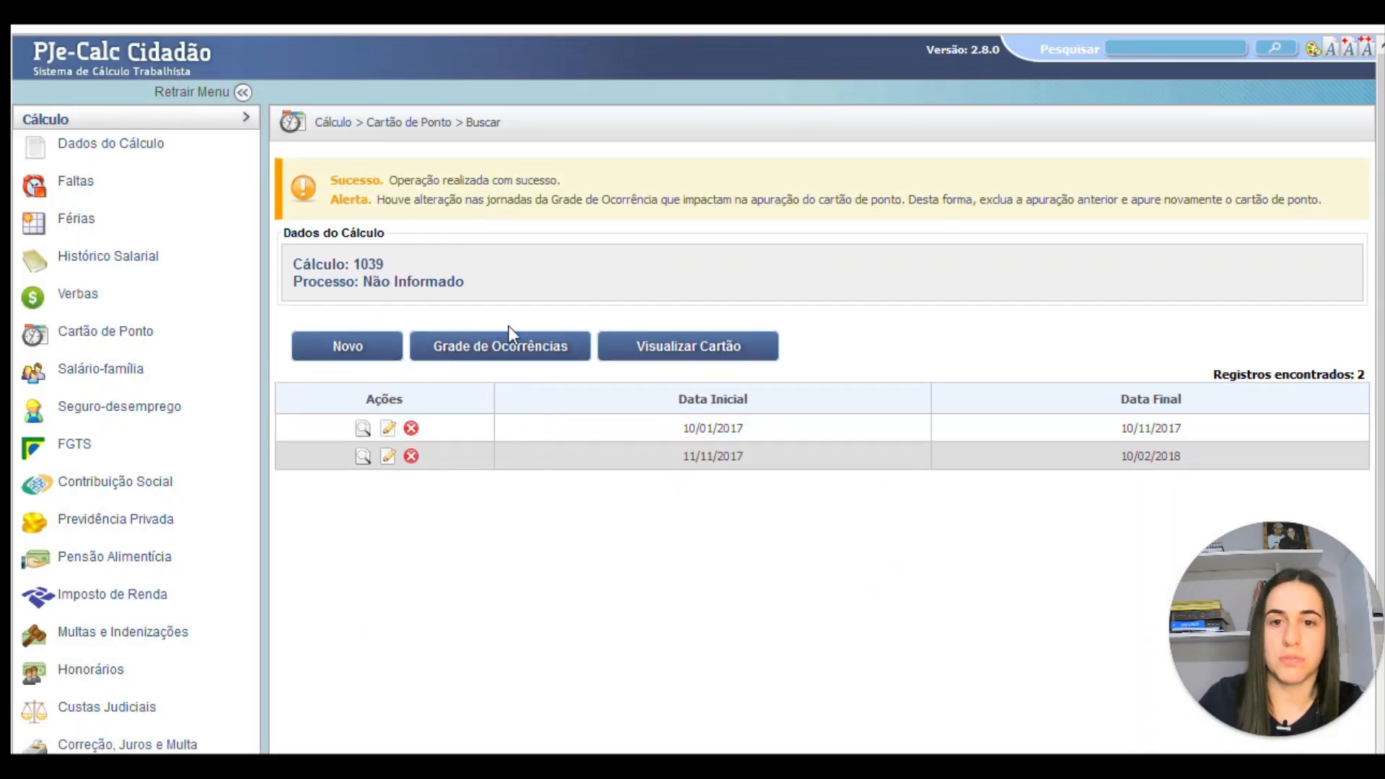
- Delete the previous time card calculation and calculate the time card again from the entered shifts
left_click(711, 350)
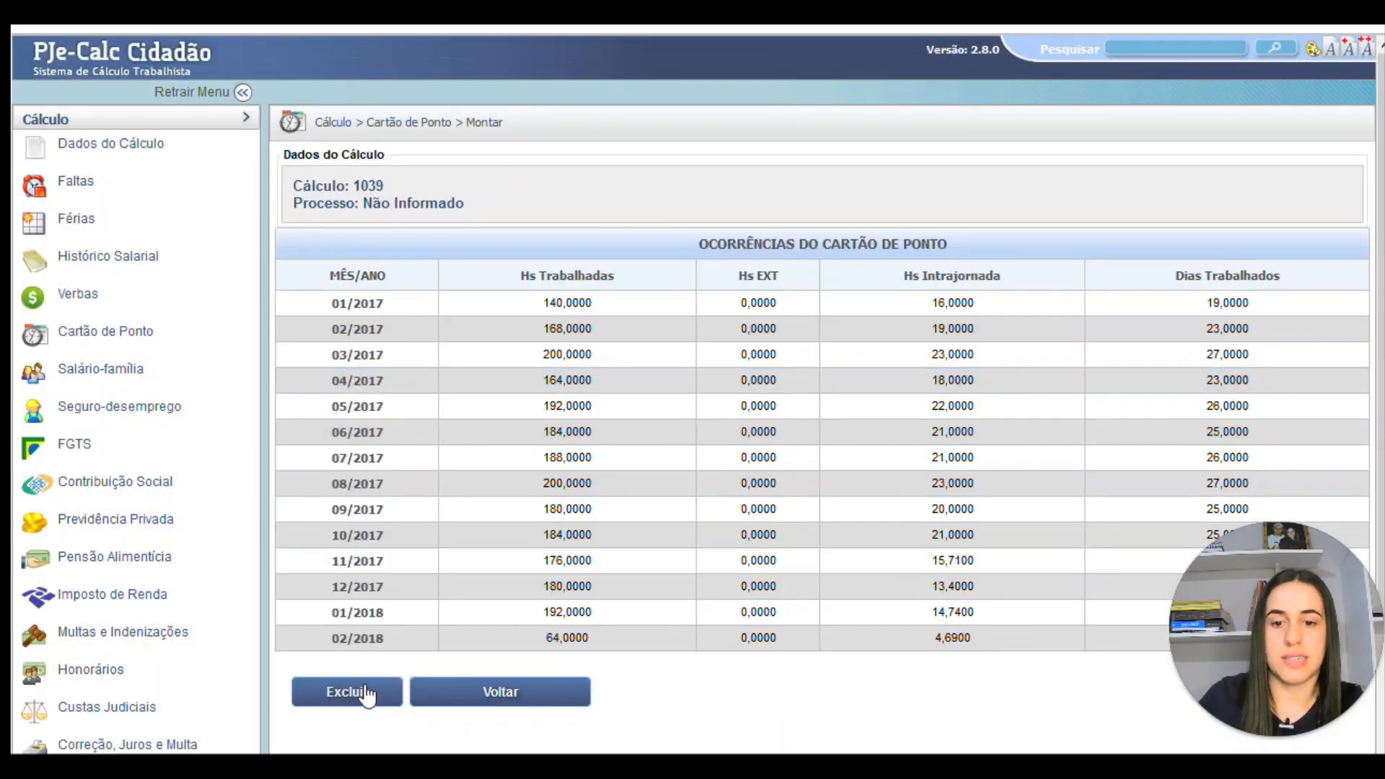
left_click(362, 691)
left_click(642, 364)
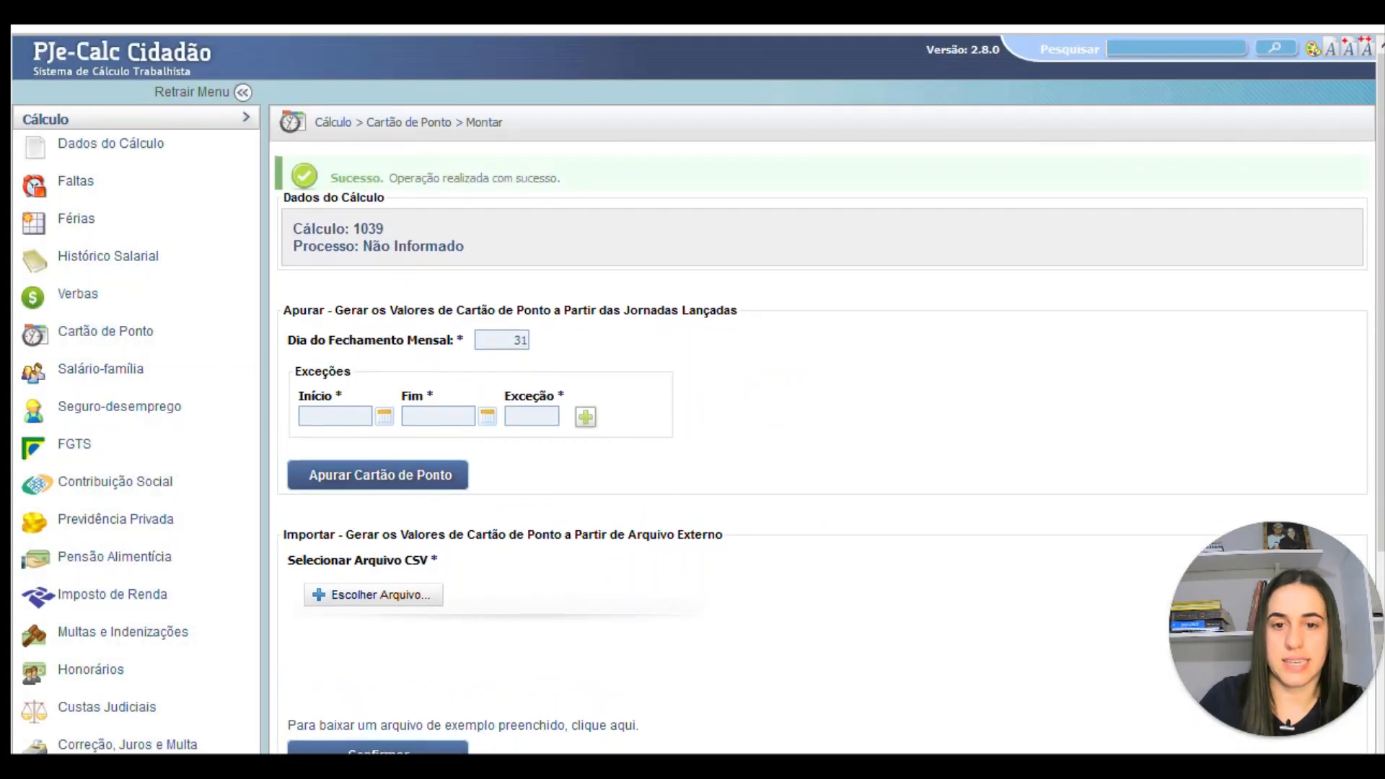
left_click(396, 491)
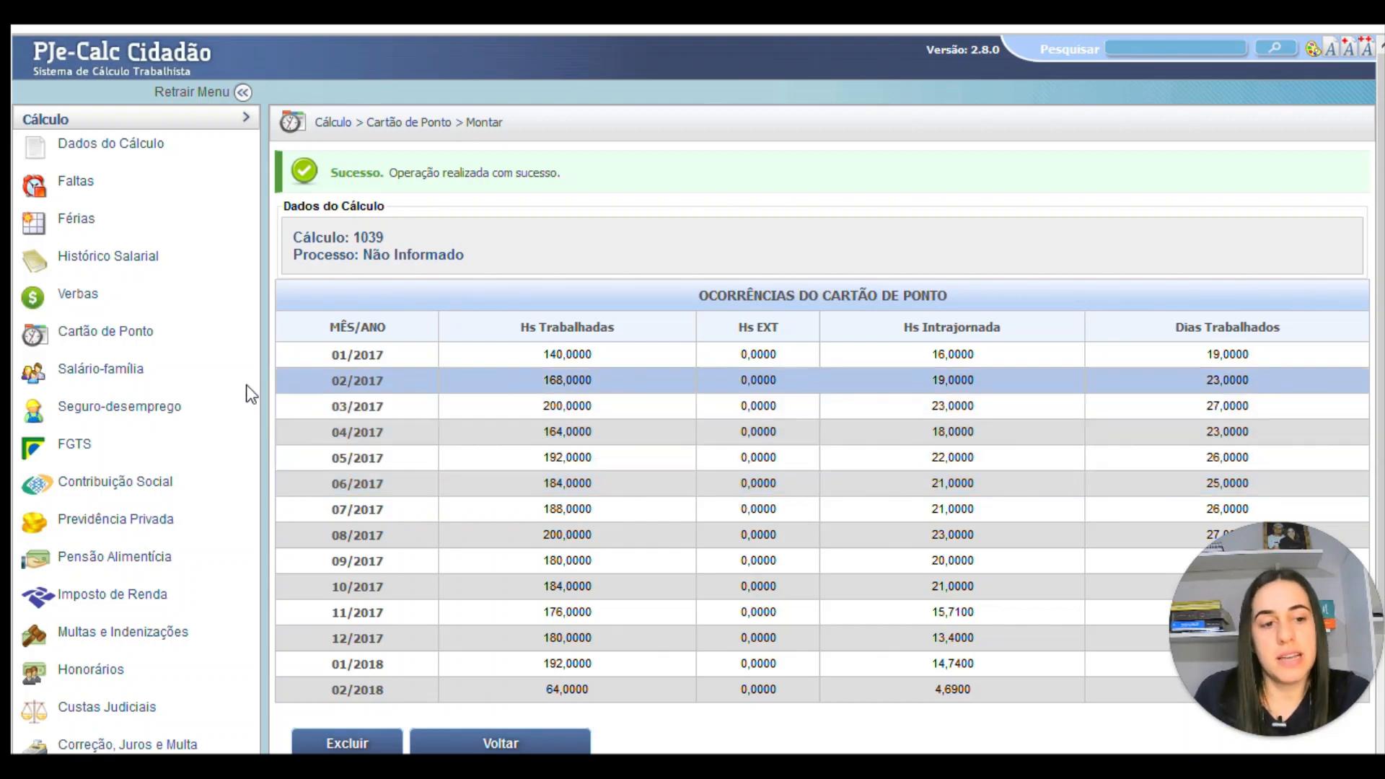
- Add the INTERVALO INTRAJORNADA item to the calculation's Verbas through Lançamento Expresso
left_click(83, 301)
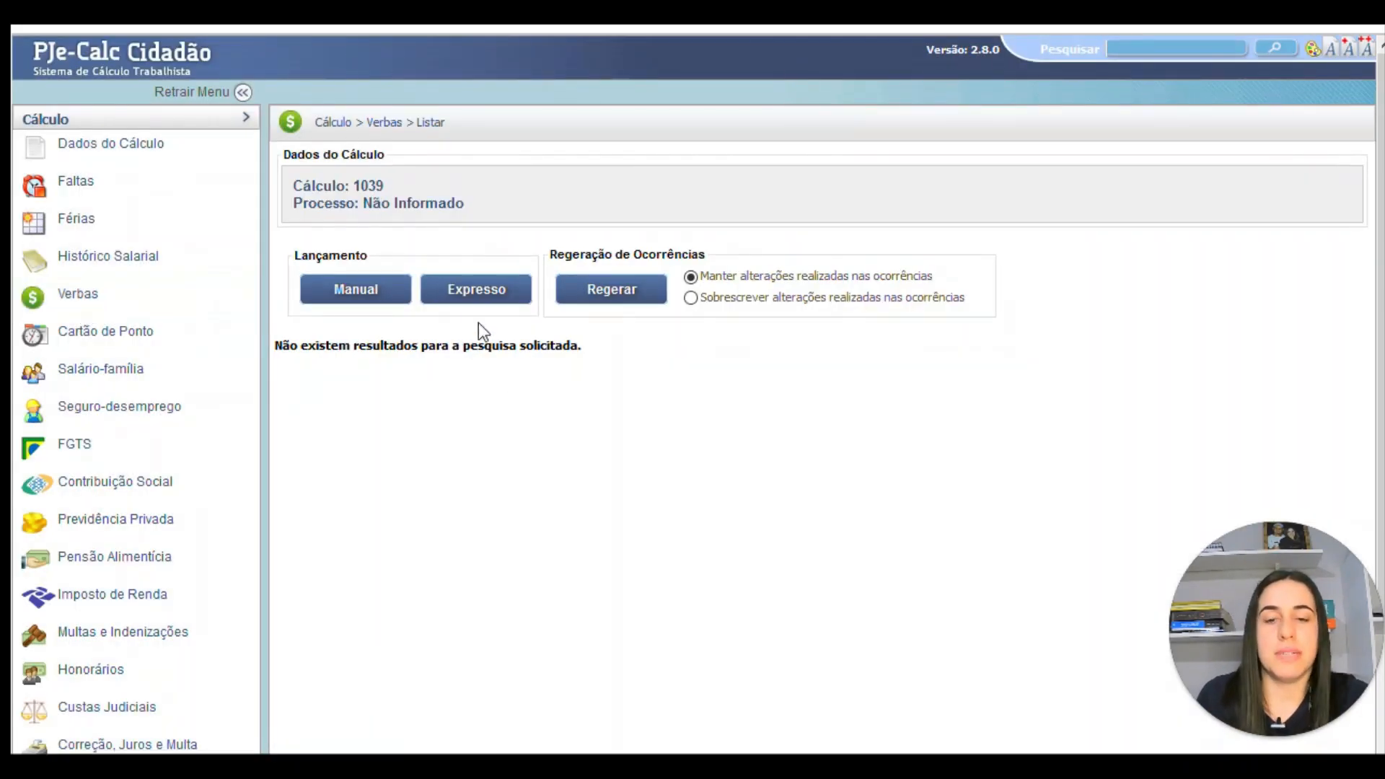
left_click(477, 289)
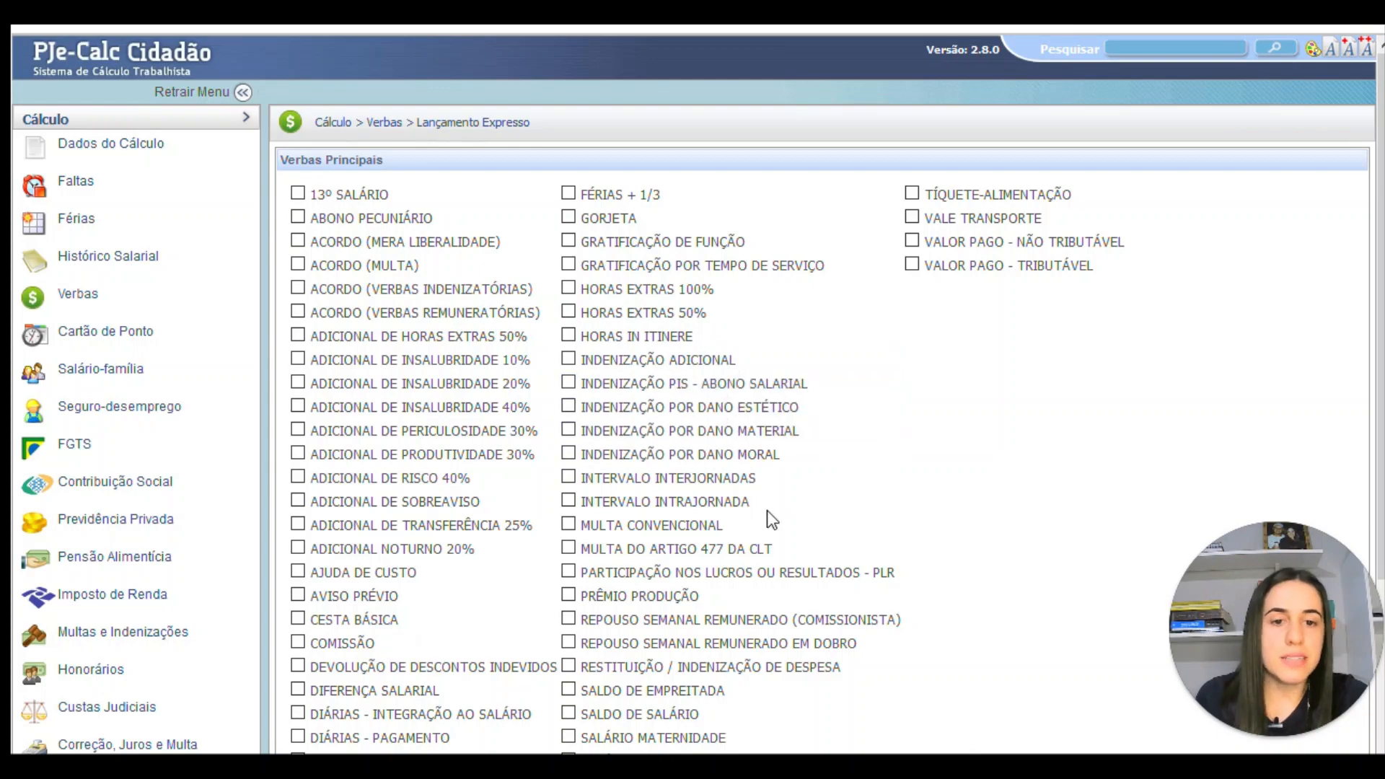
left_click(570, 505)
scroll(570, 512, "down", 3)
left_click(368, 603)
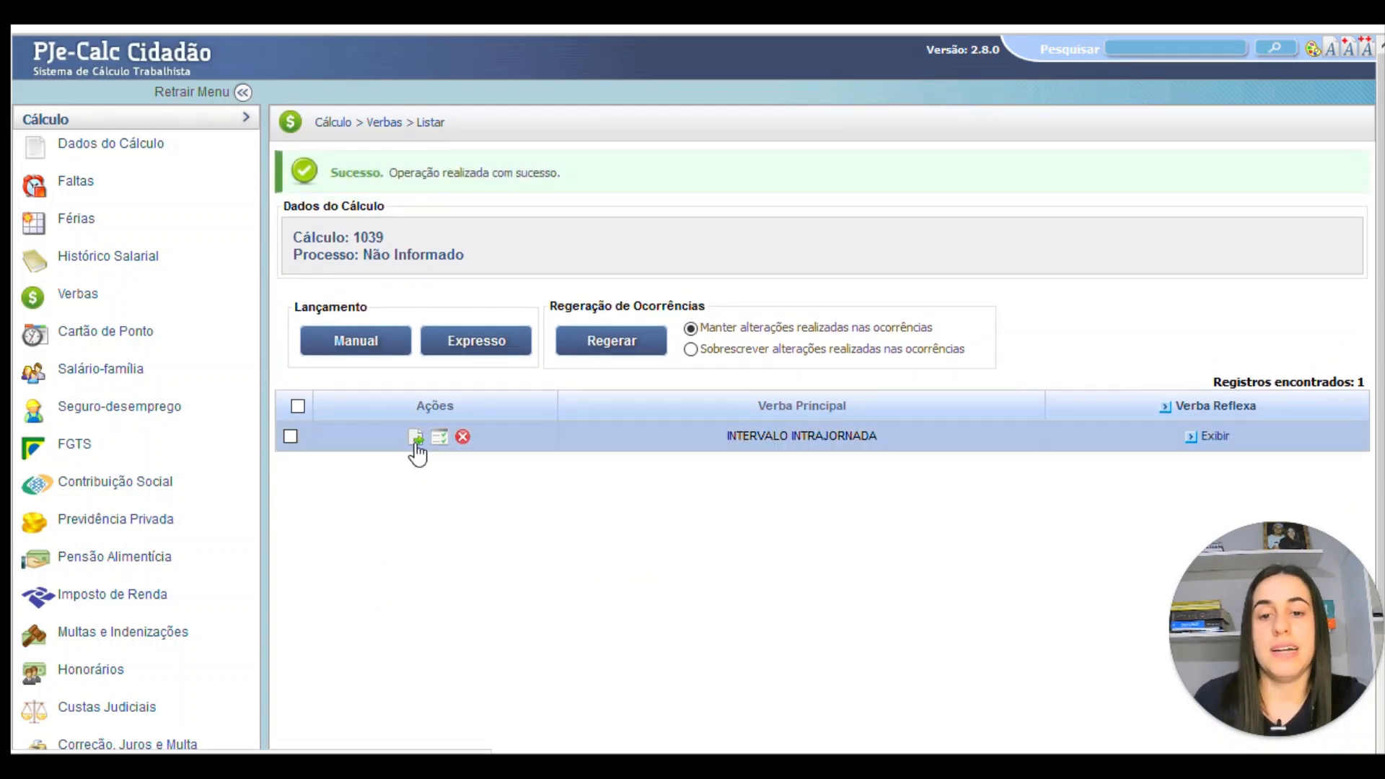
- Rename the INTERVALO INTRAJORNADA item as INTERVALO INTRAJORNADA ANTERIOR A REFORMA and save it
left_click(412, 441)
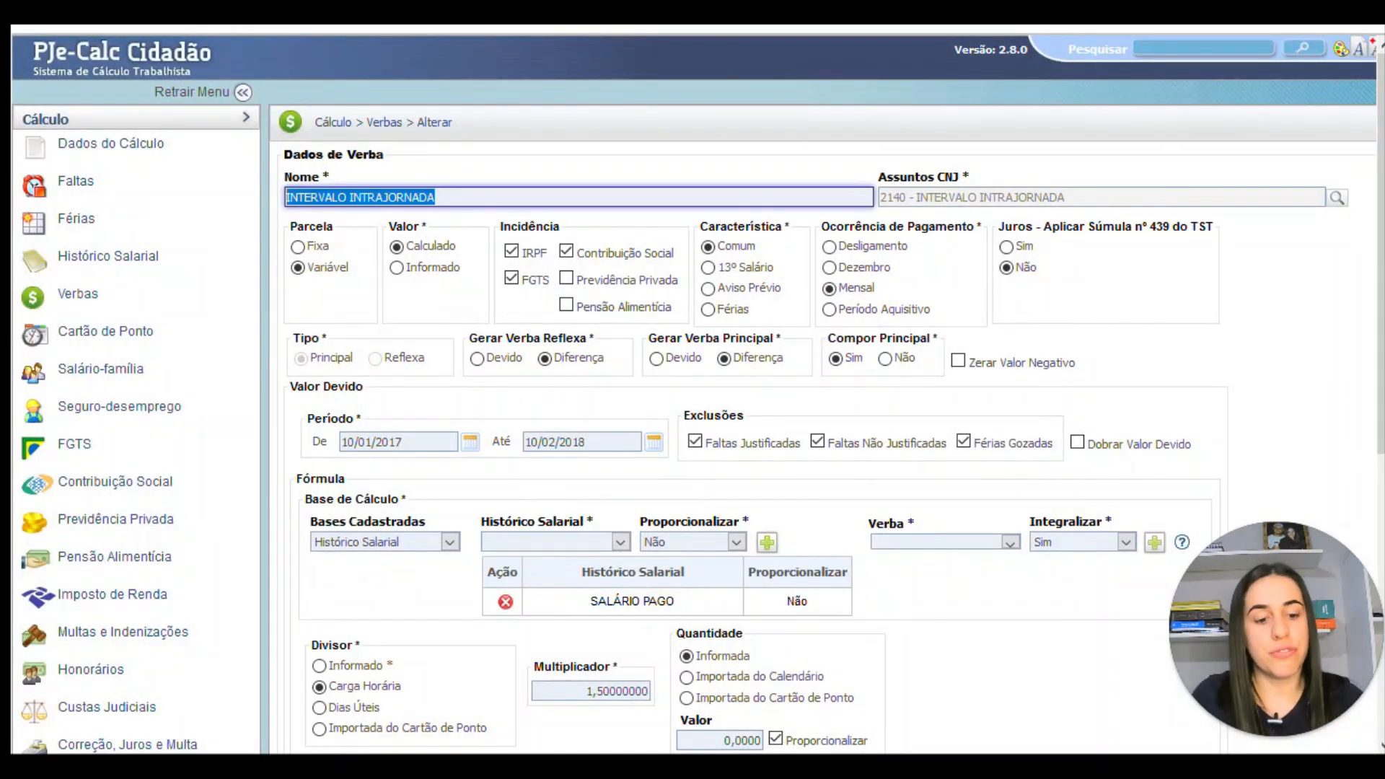
key("Right")
type("ANT")
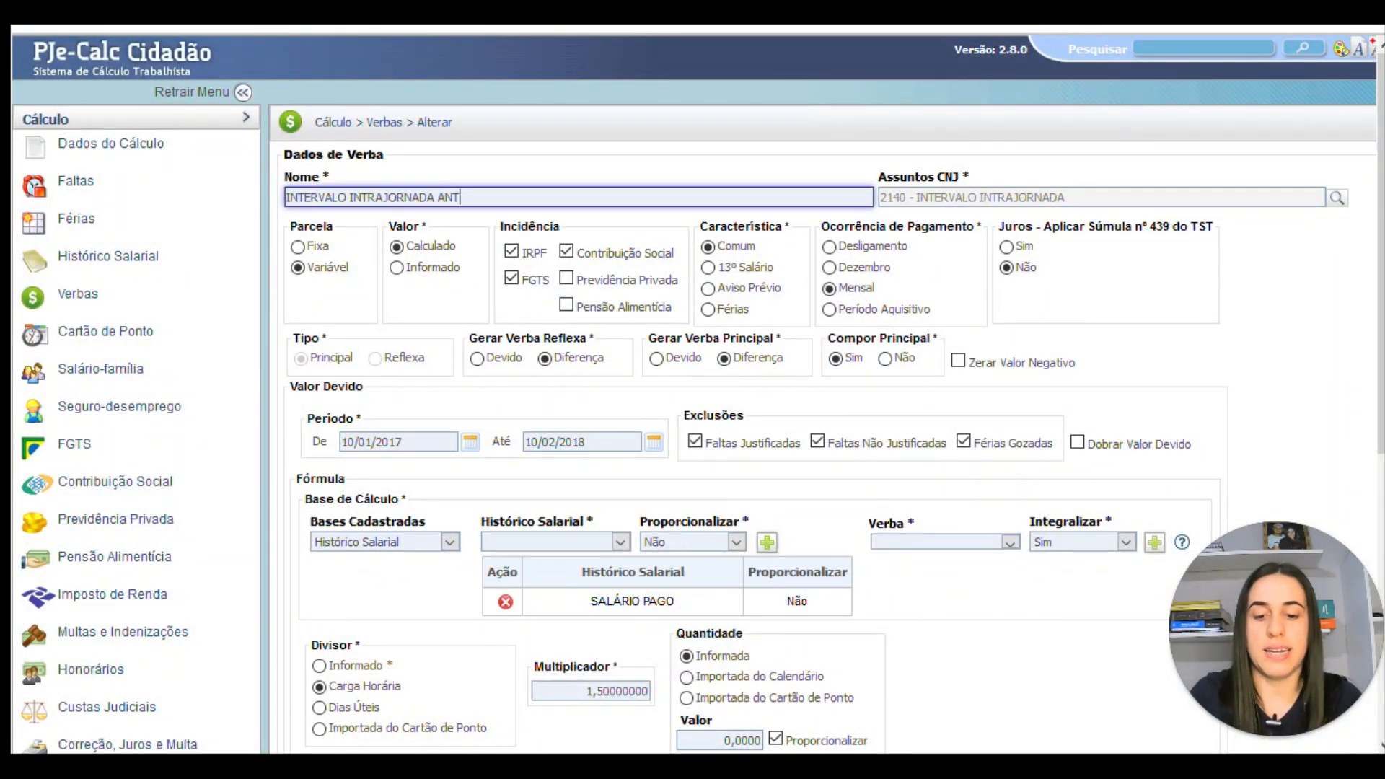
type("ERIOR A REFOMA")
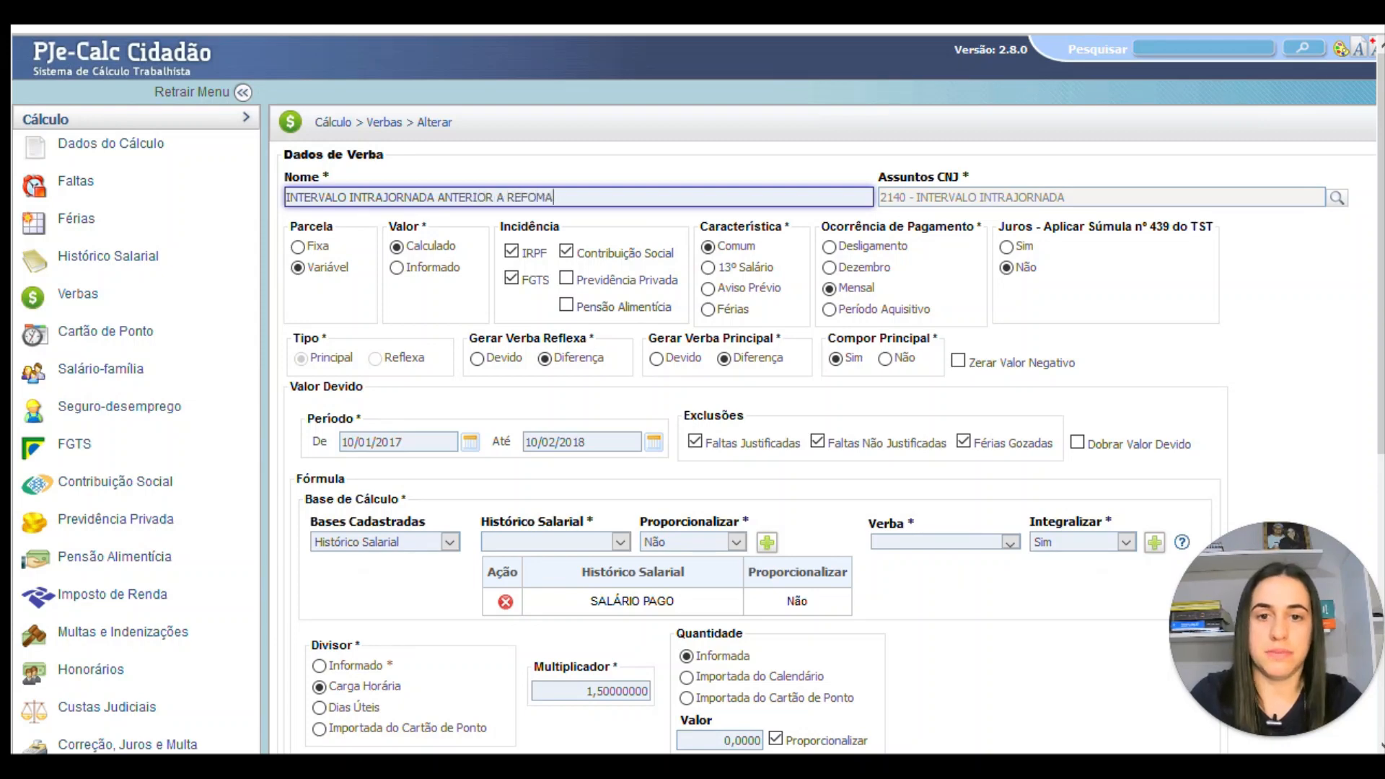
key("BackSpace")
key("BackSpace")
type("RMA")
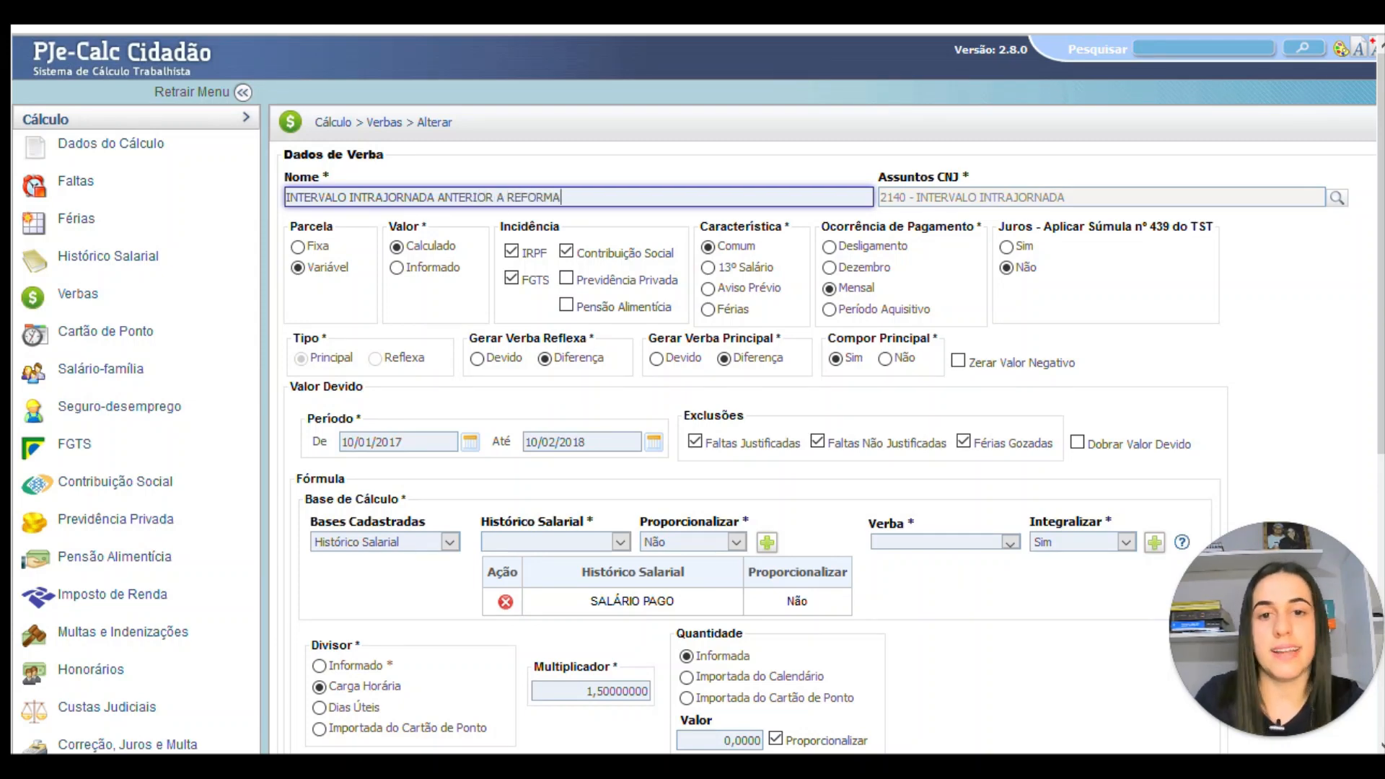
scroll(493, 217, "down", 6)
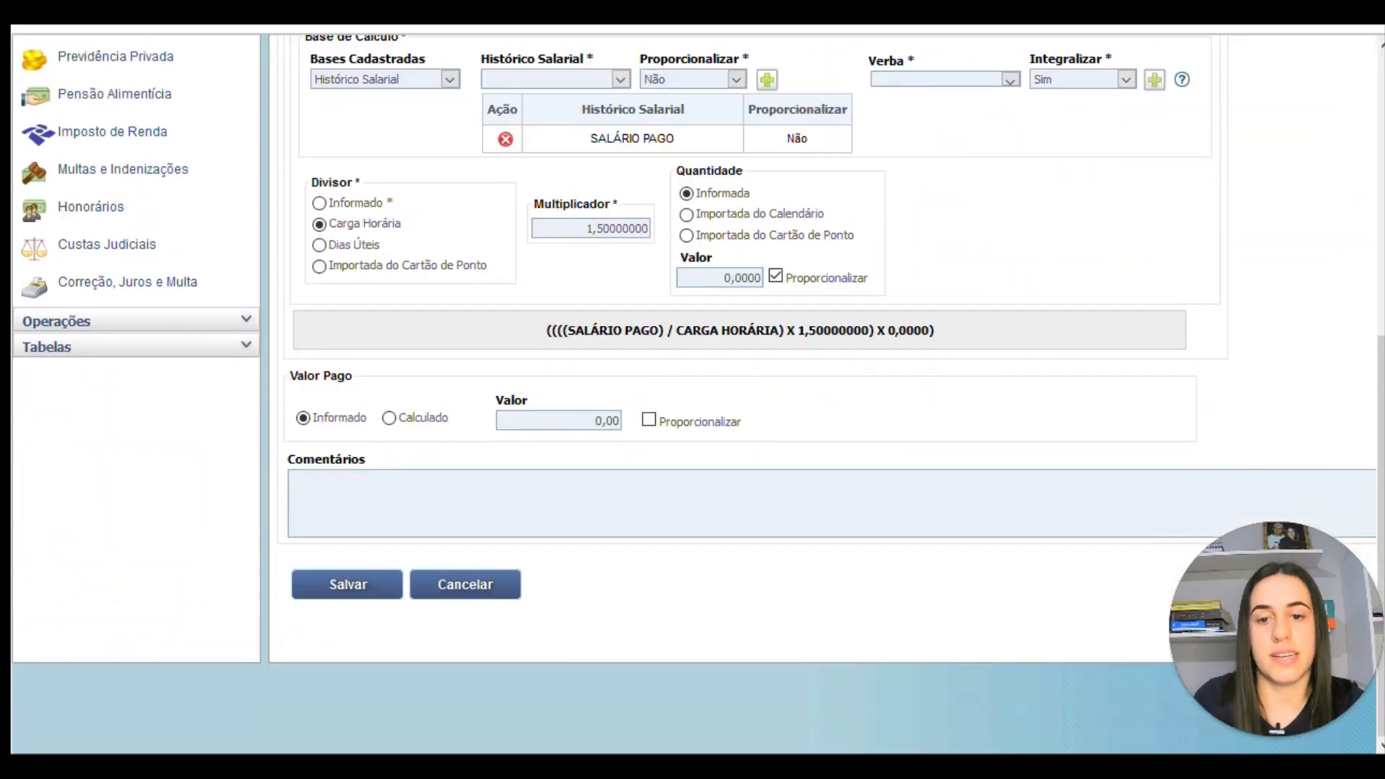
left_click(386, 590)
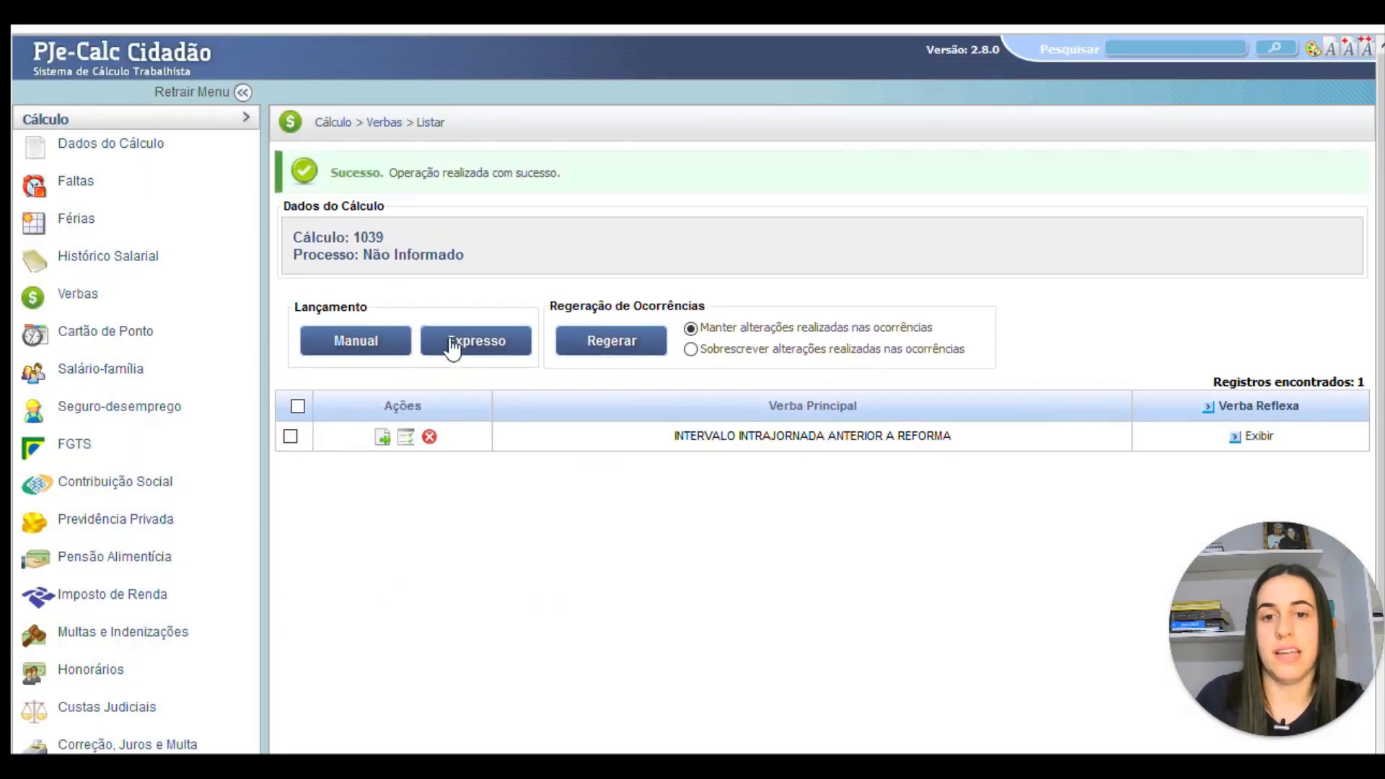
- Add a second INTERVALO INTRAJORNADA item to the Verbas through Lançamento Expresso
left_click(453, 344)
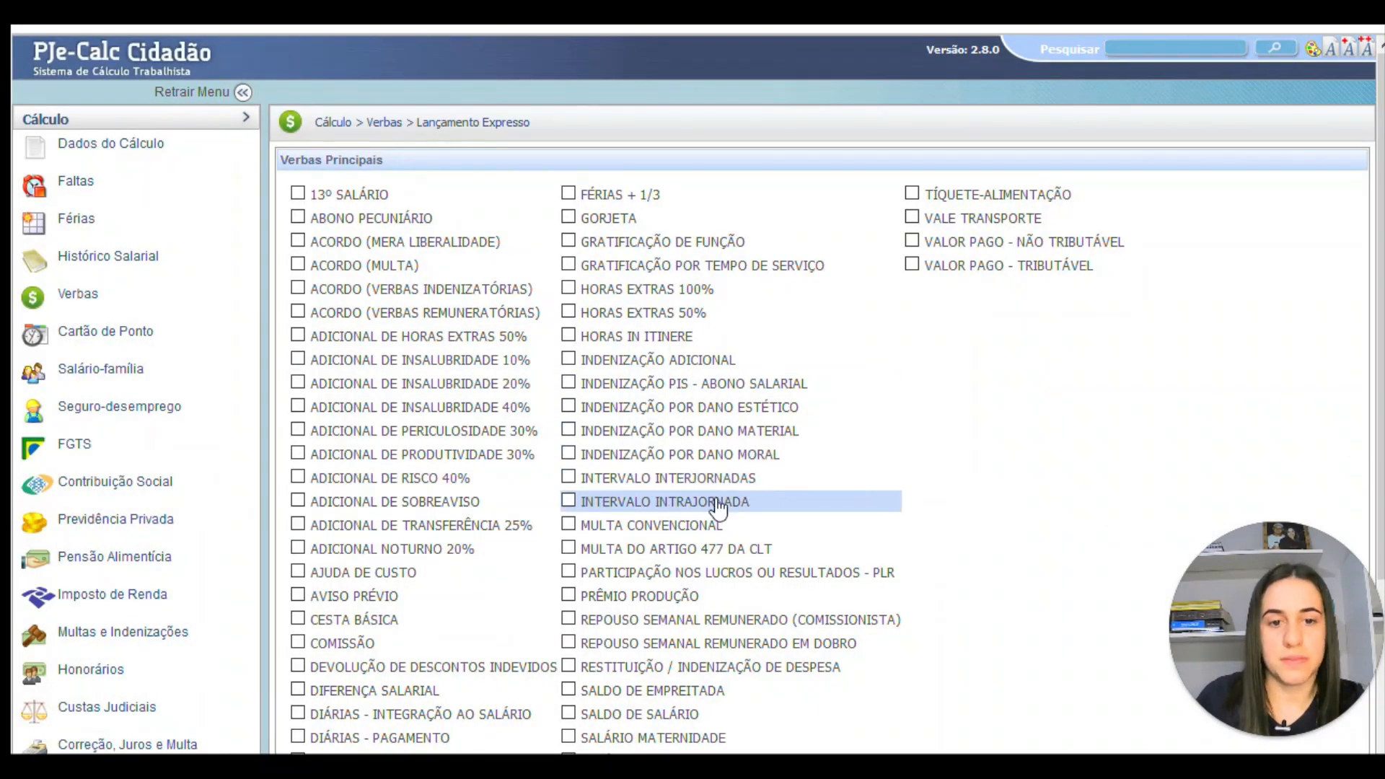
left_click(569, 502)
scroll(505, 534, "down", 3)
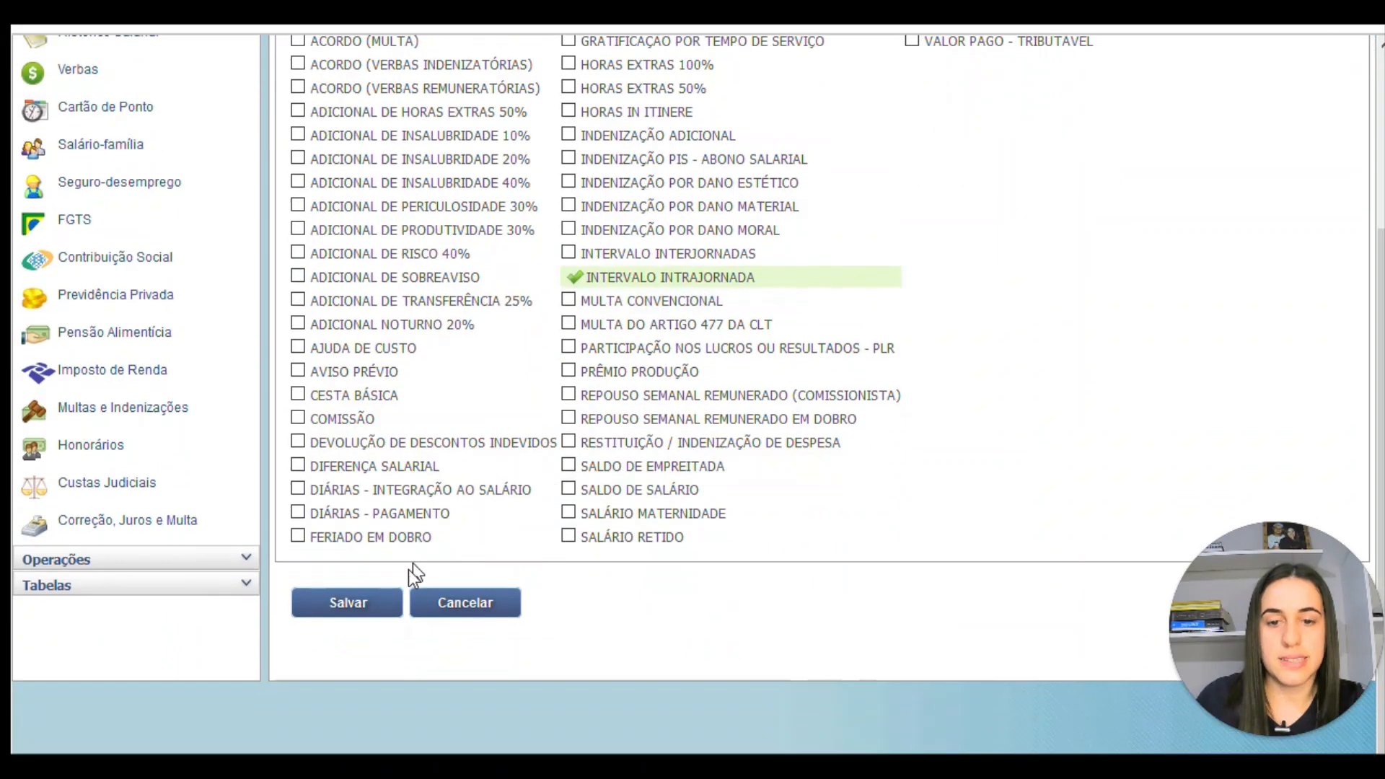
left_click(390, 602)
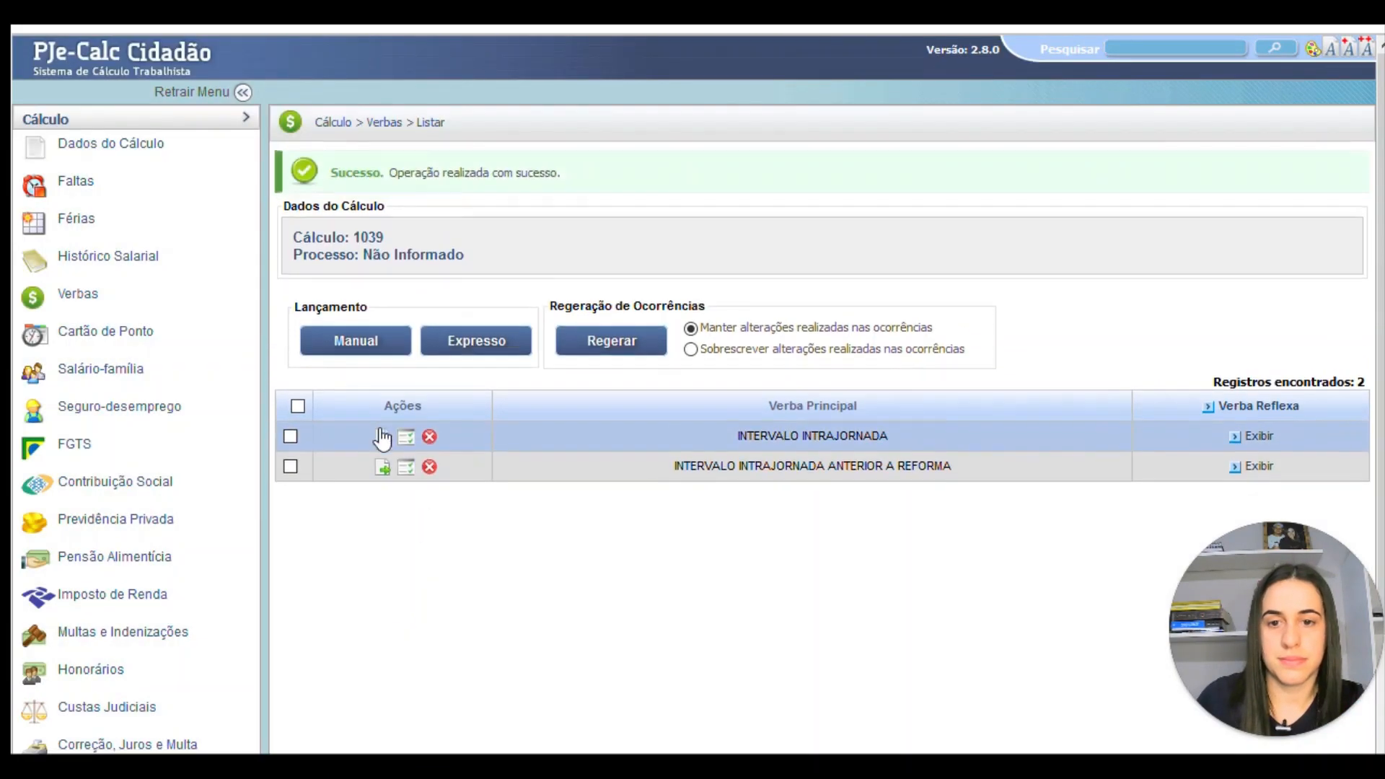
- Rename the second INTERVALO INTRAJORNADA item as INTERVALO INTRAJORNADA POSTERIOR A REFORMA and save it
left_click(385, 438)
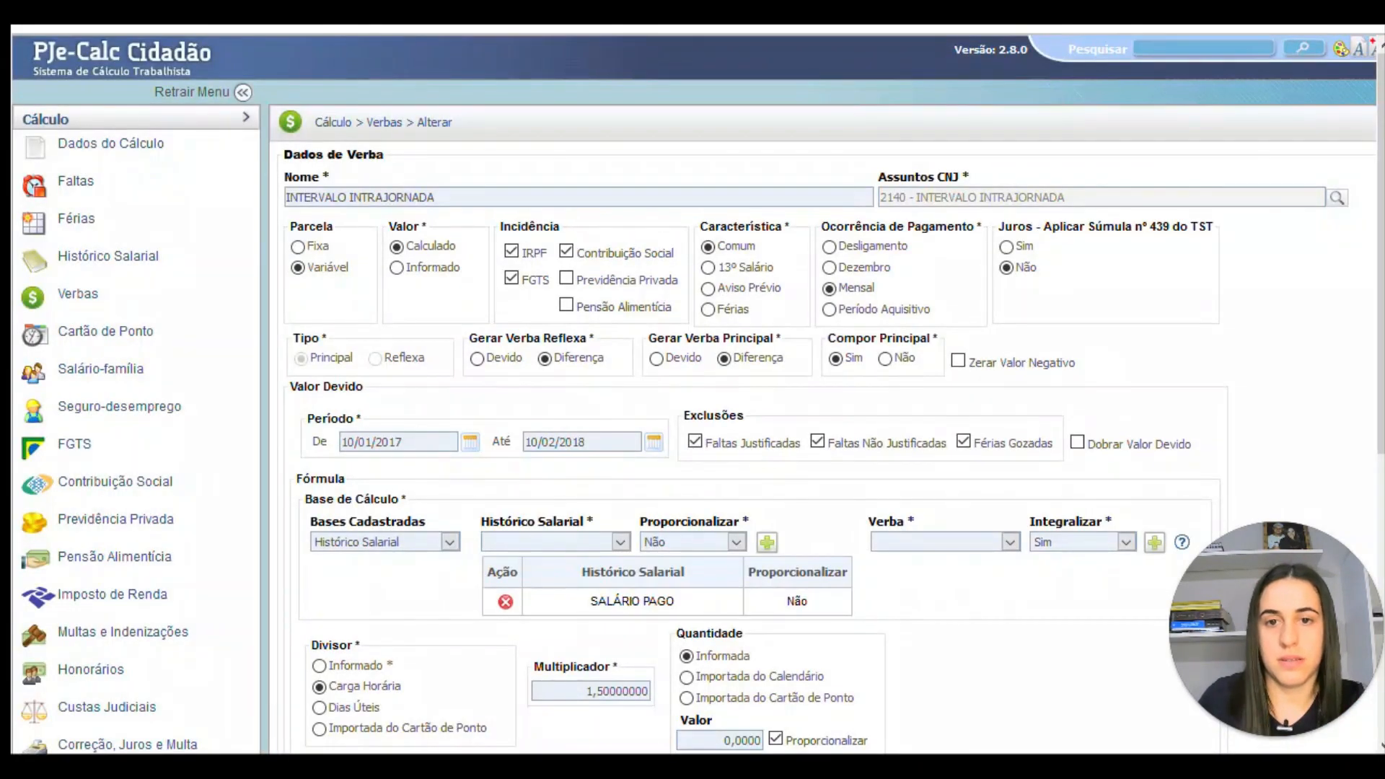
key("Right")
type("POSTERO")
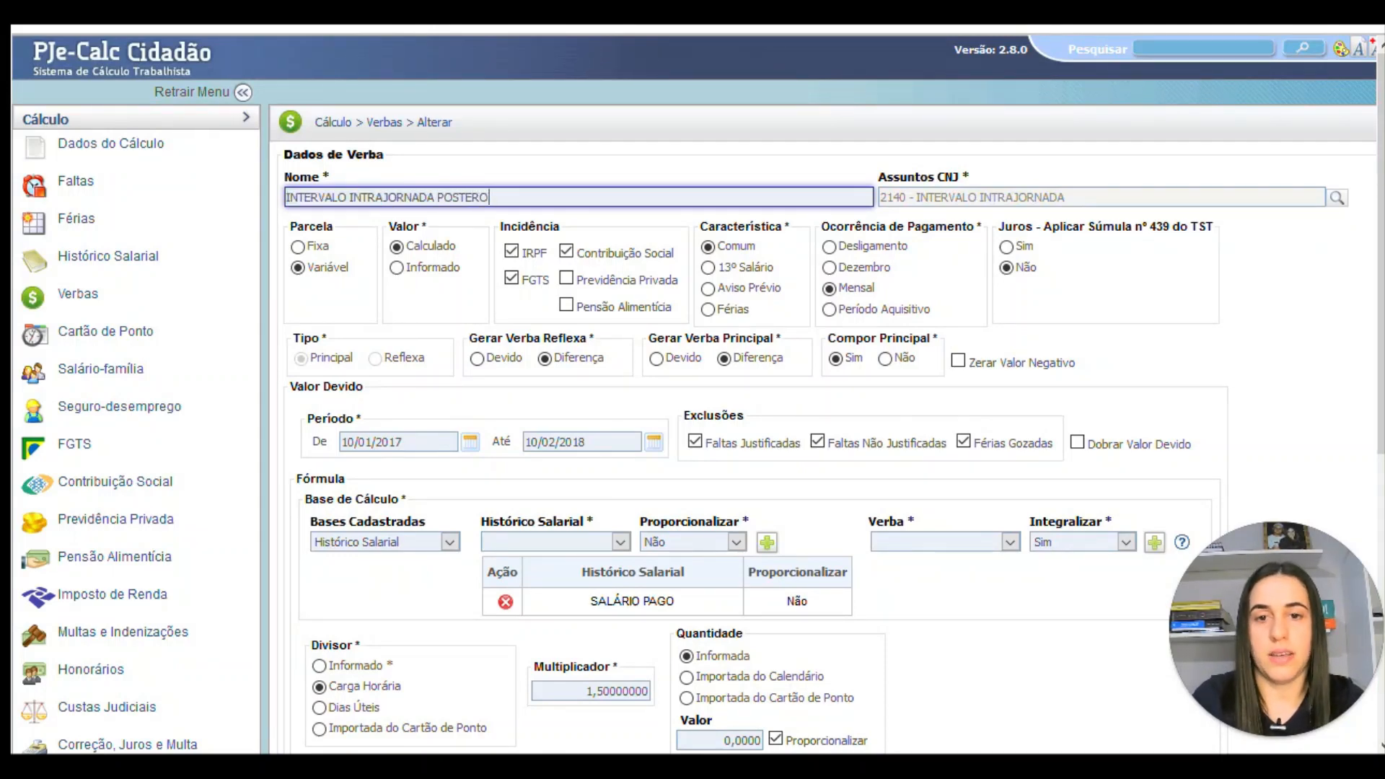
key("BackSpace")
type("IOR")
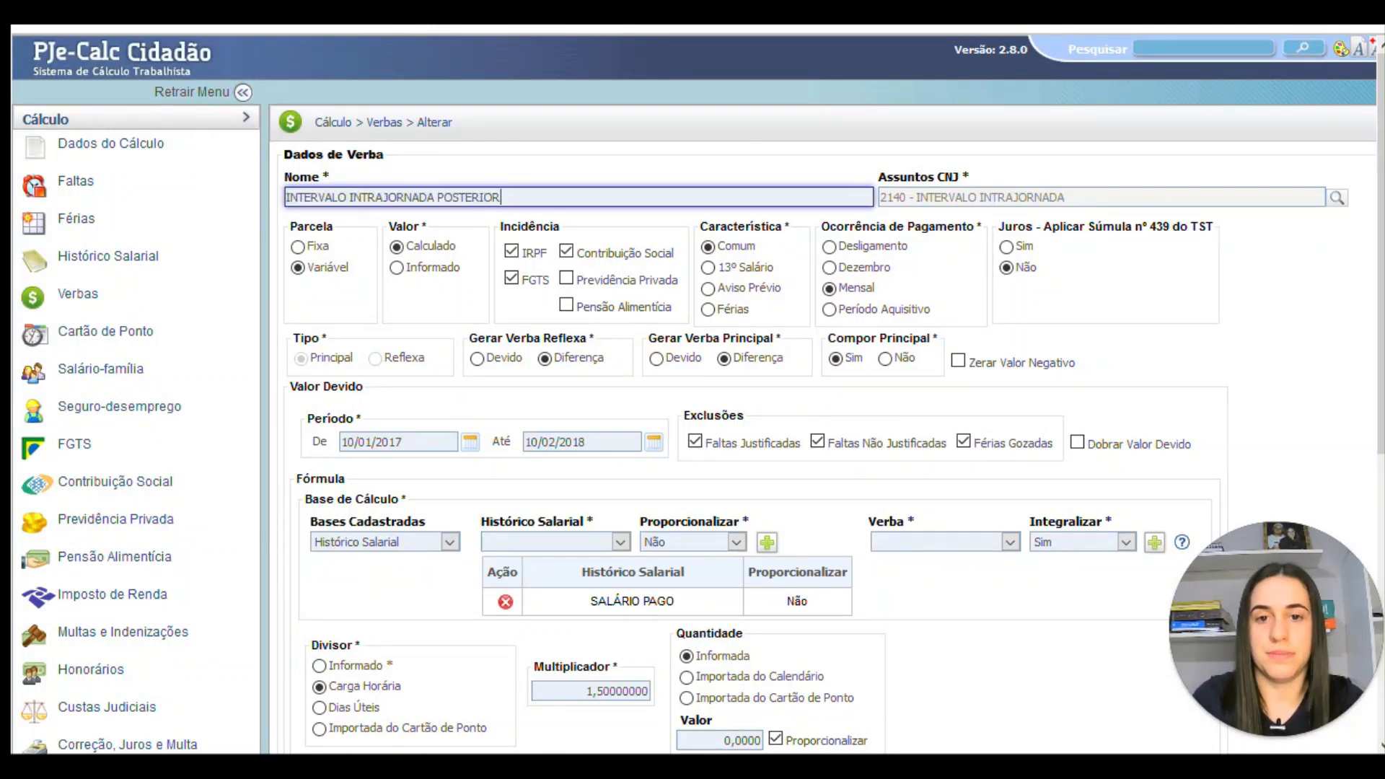
type(" A REFORMA")
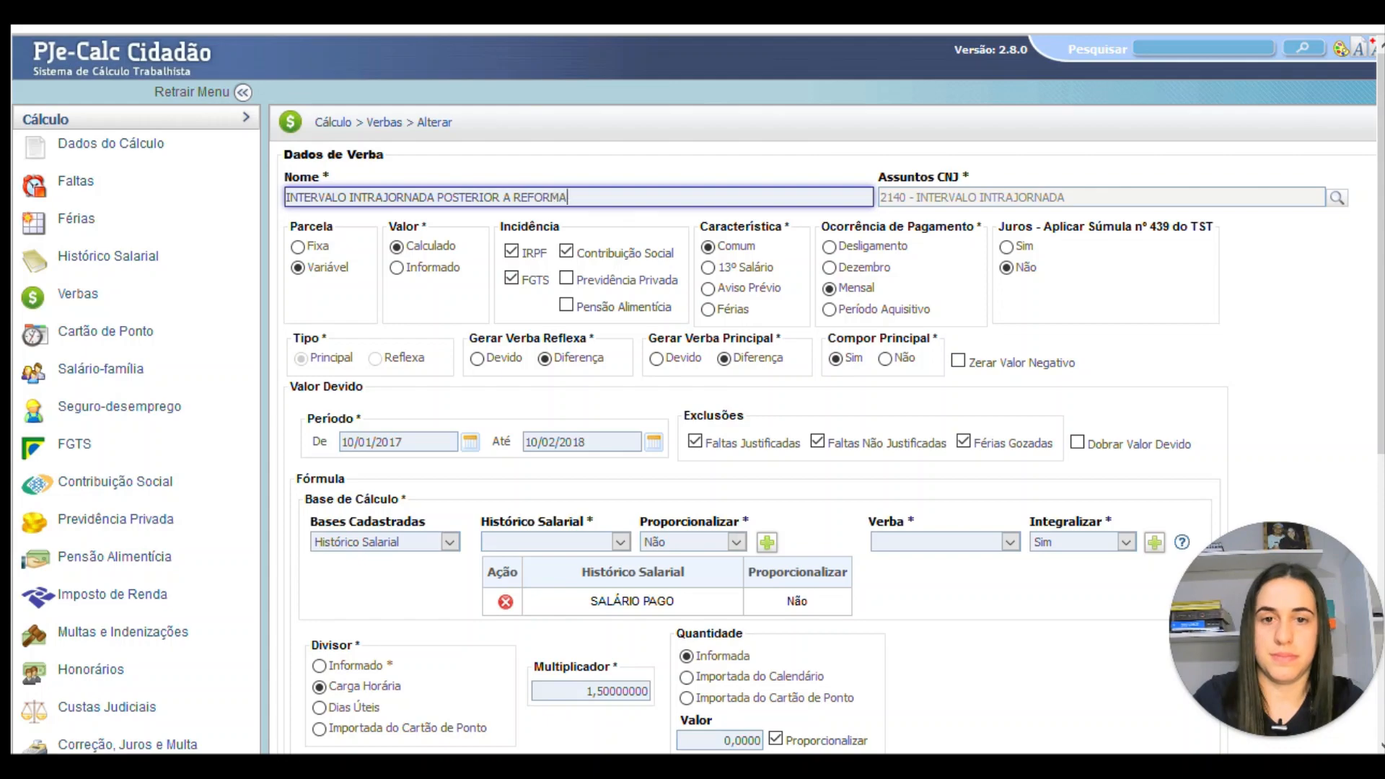
scroll(490, 312, "down", 7)
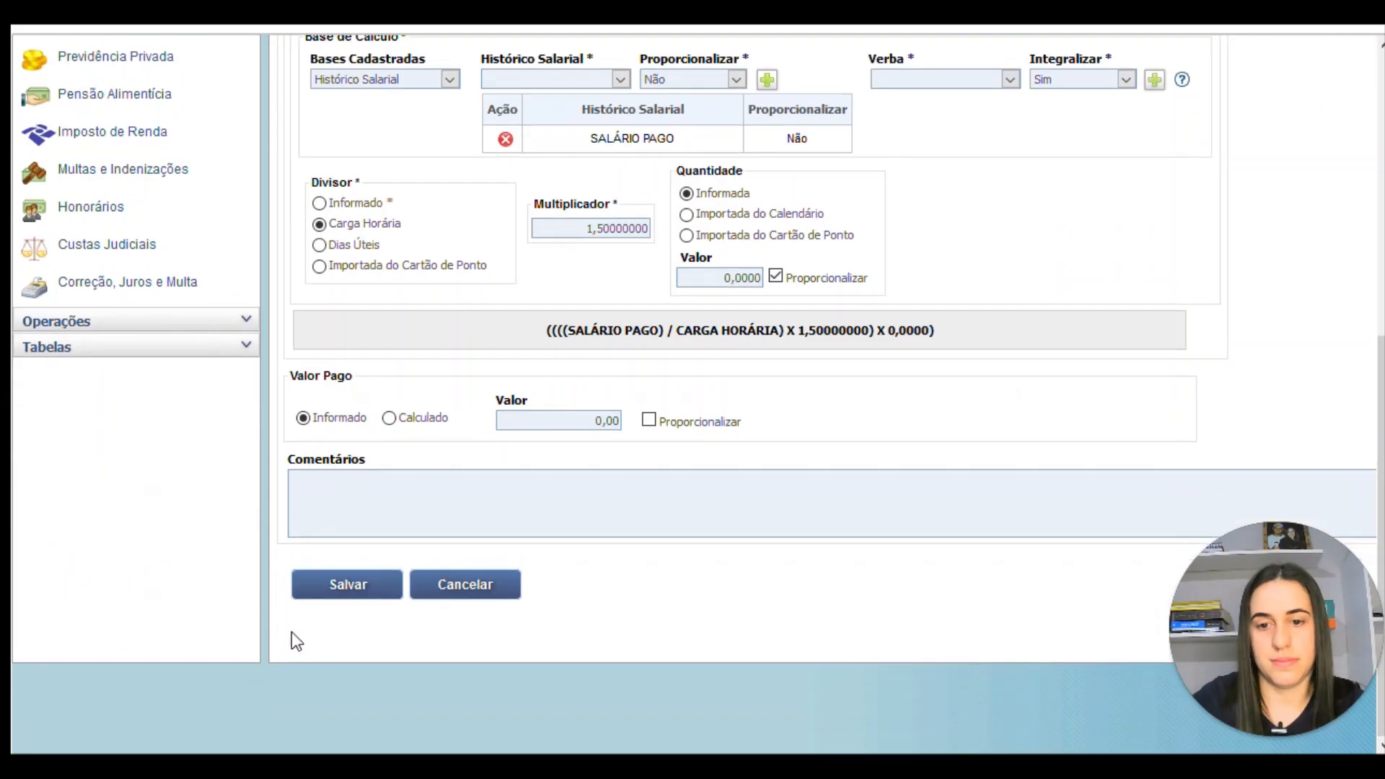
left_click(350, 586)
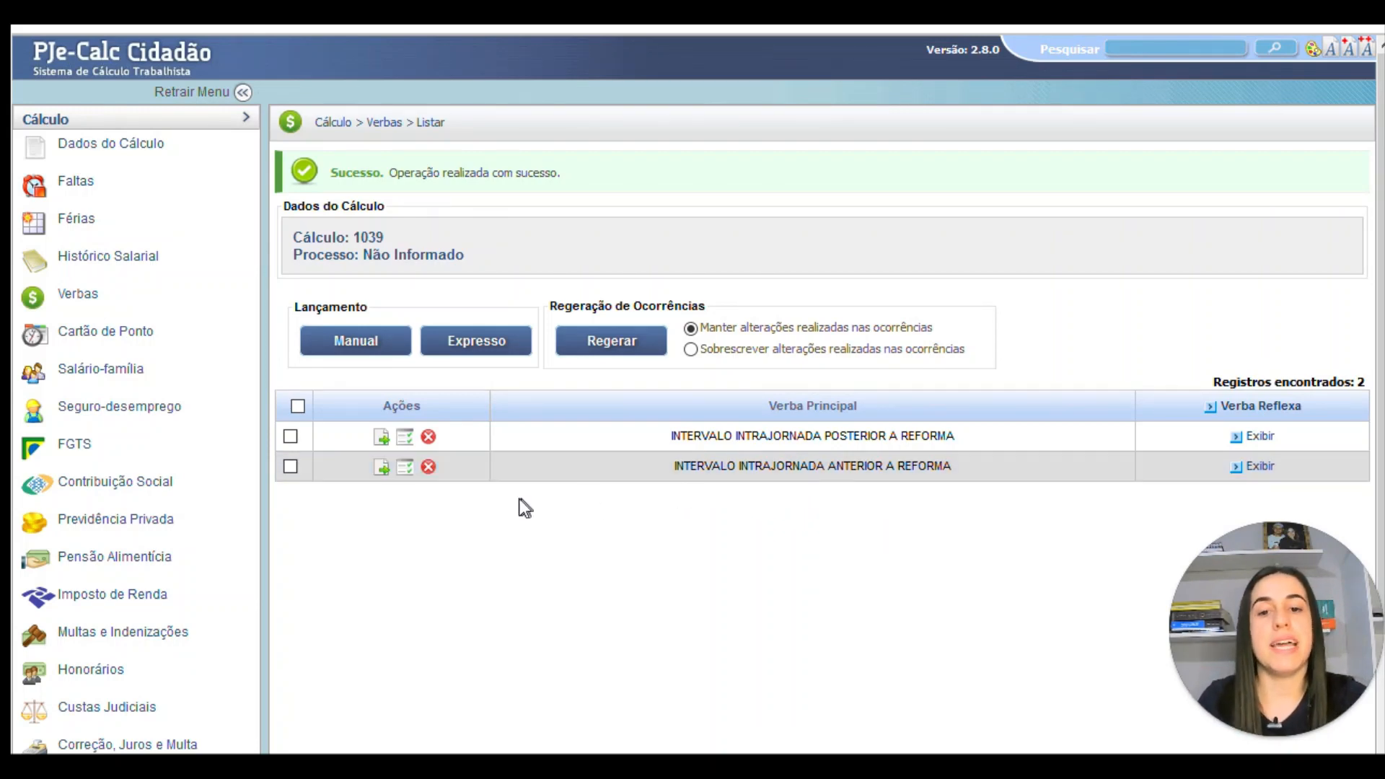
- Set the period end date of INTERVALO INTRAJORNADA ANTERIOR A REFORMA to 10/11/2017
left_click(383, 468)
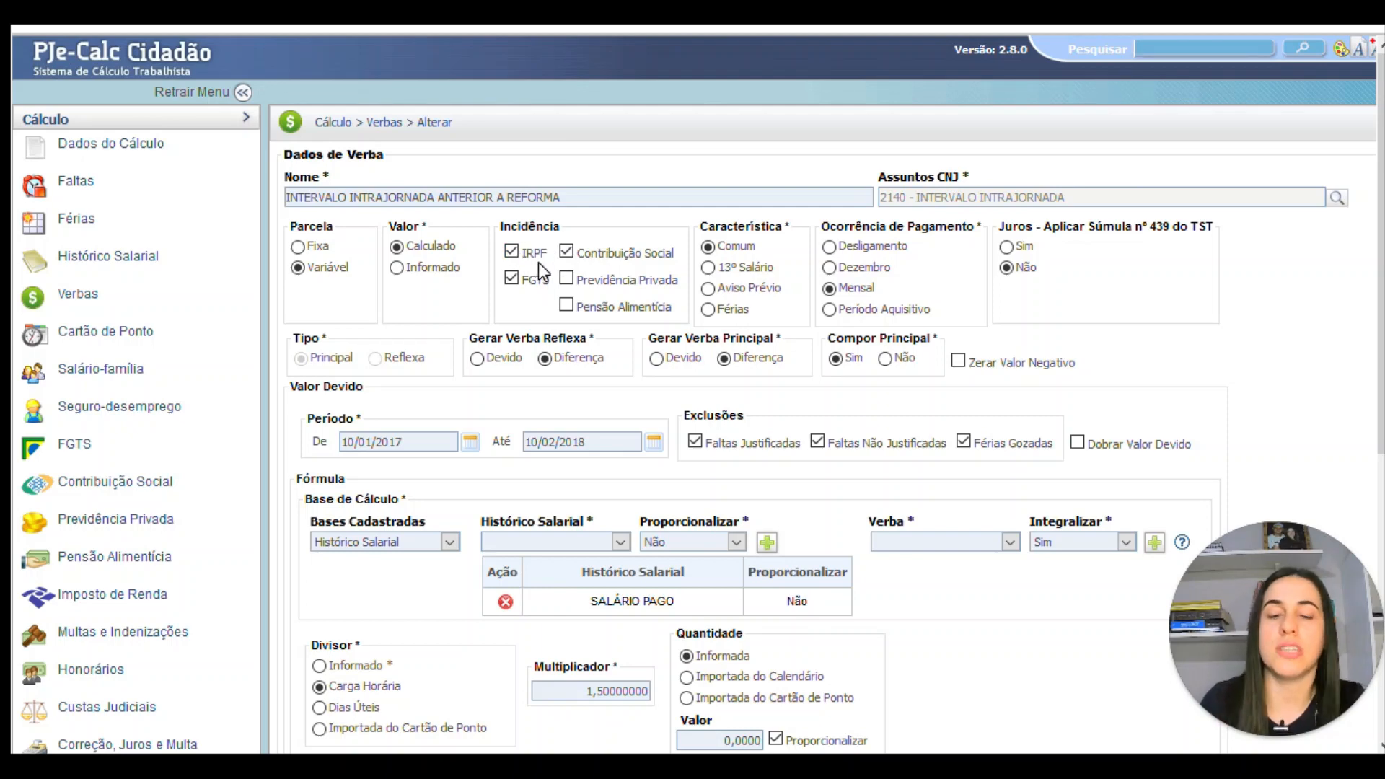
scroll(565, 393, "down", 3)
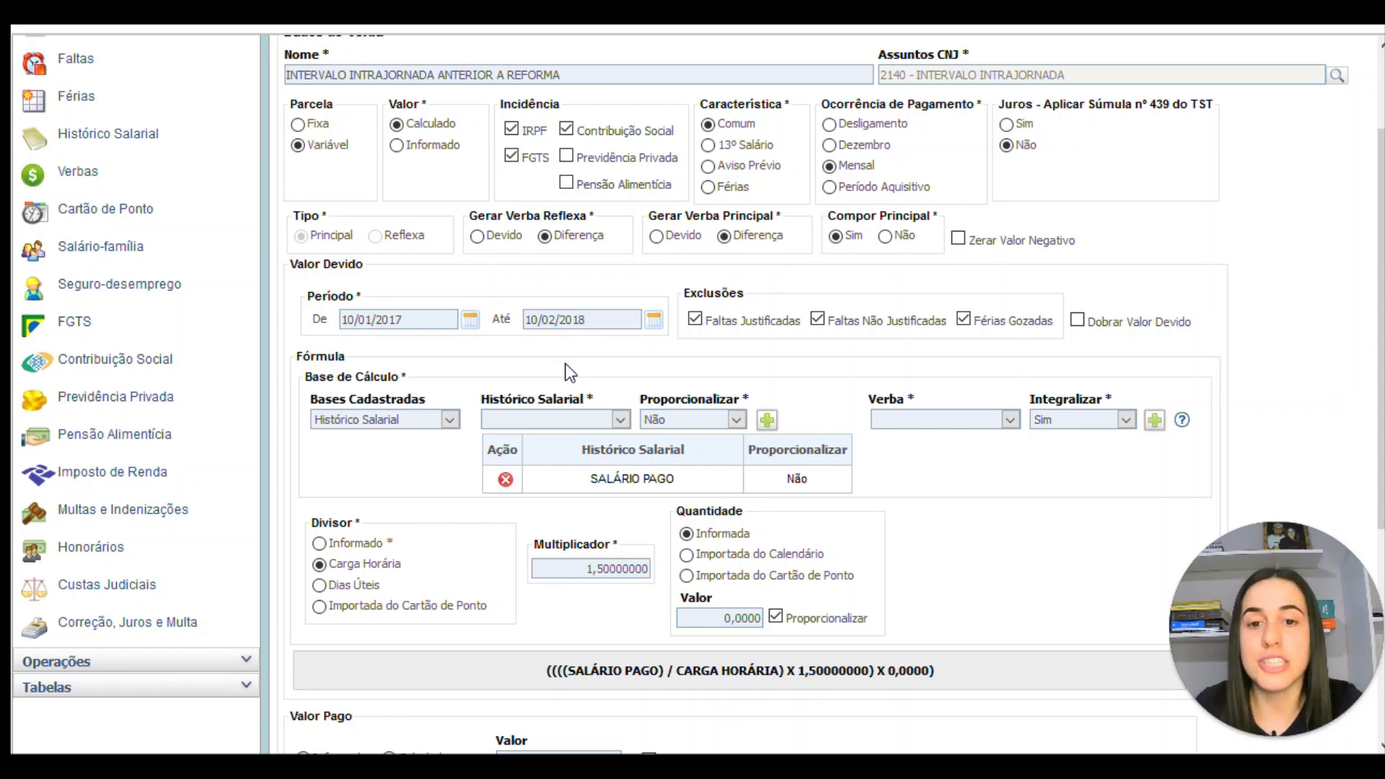
double_click(570, 320)
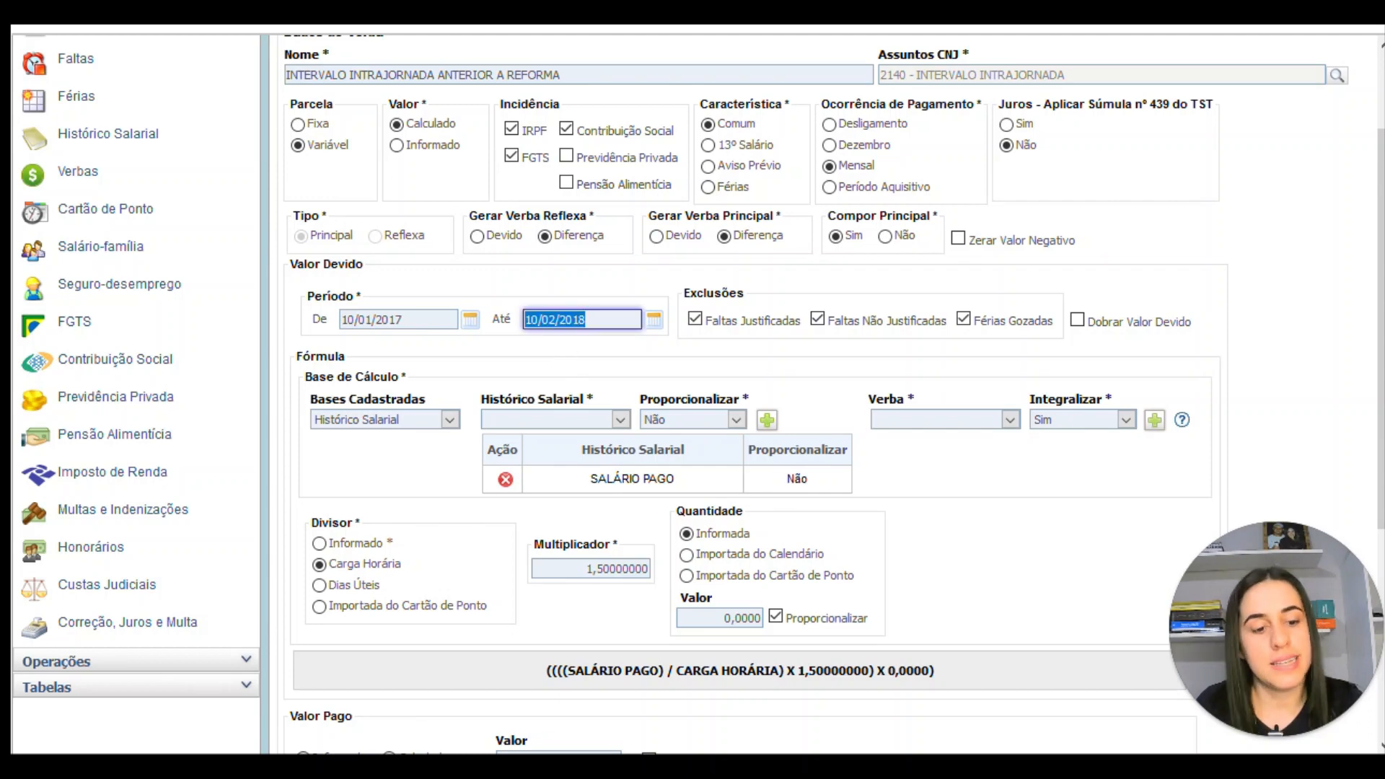
type("10/11/2017")
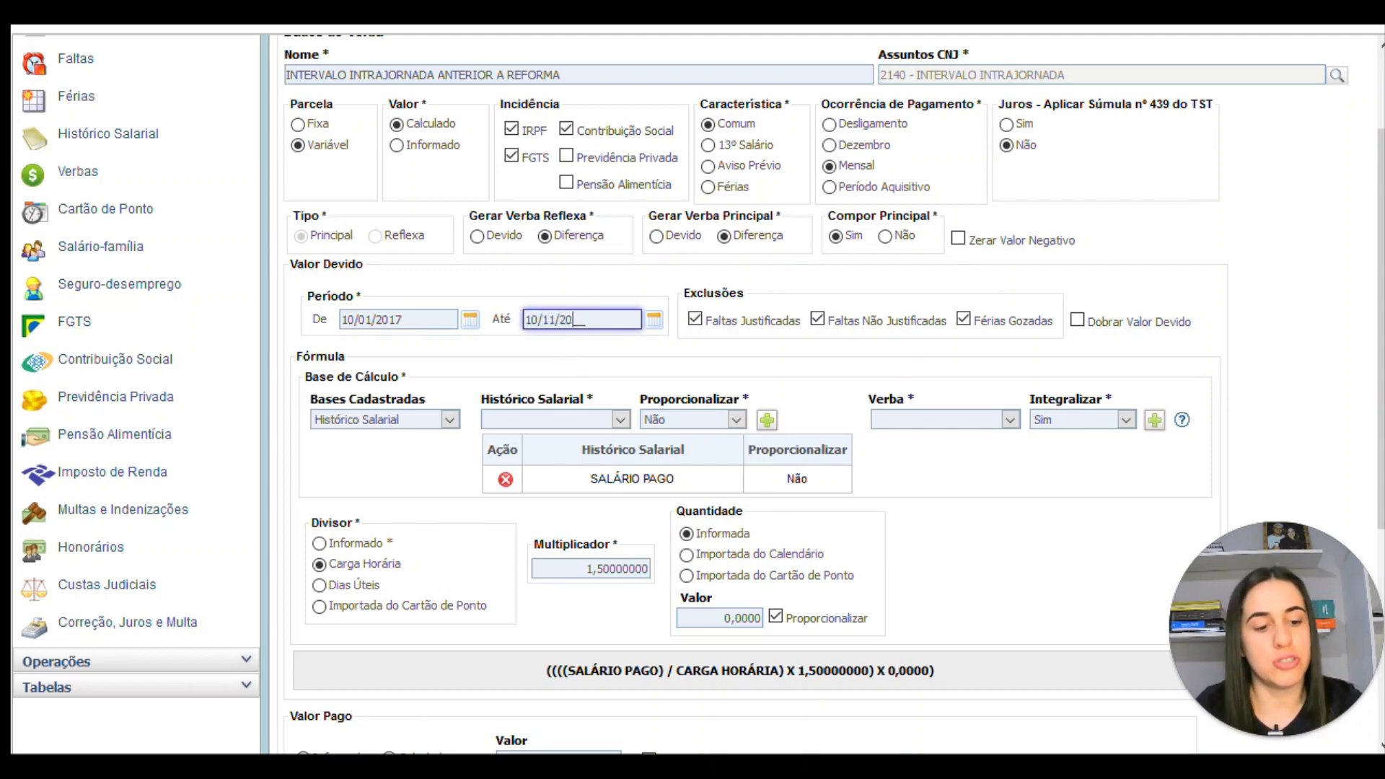
- Set the quantity of INTERVALO INTRAJORNADA ANTERIOR A REFORMA to be imported from the time card, adding the Hs Intrajornada line
scroll(664, 426, "down", 3)
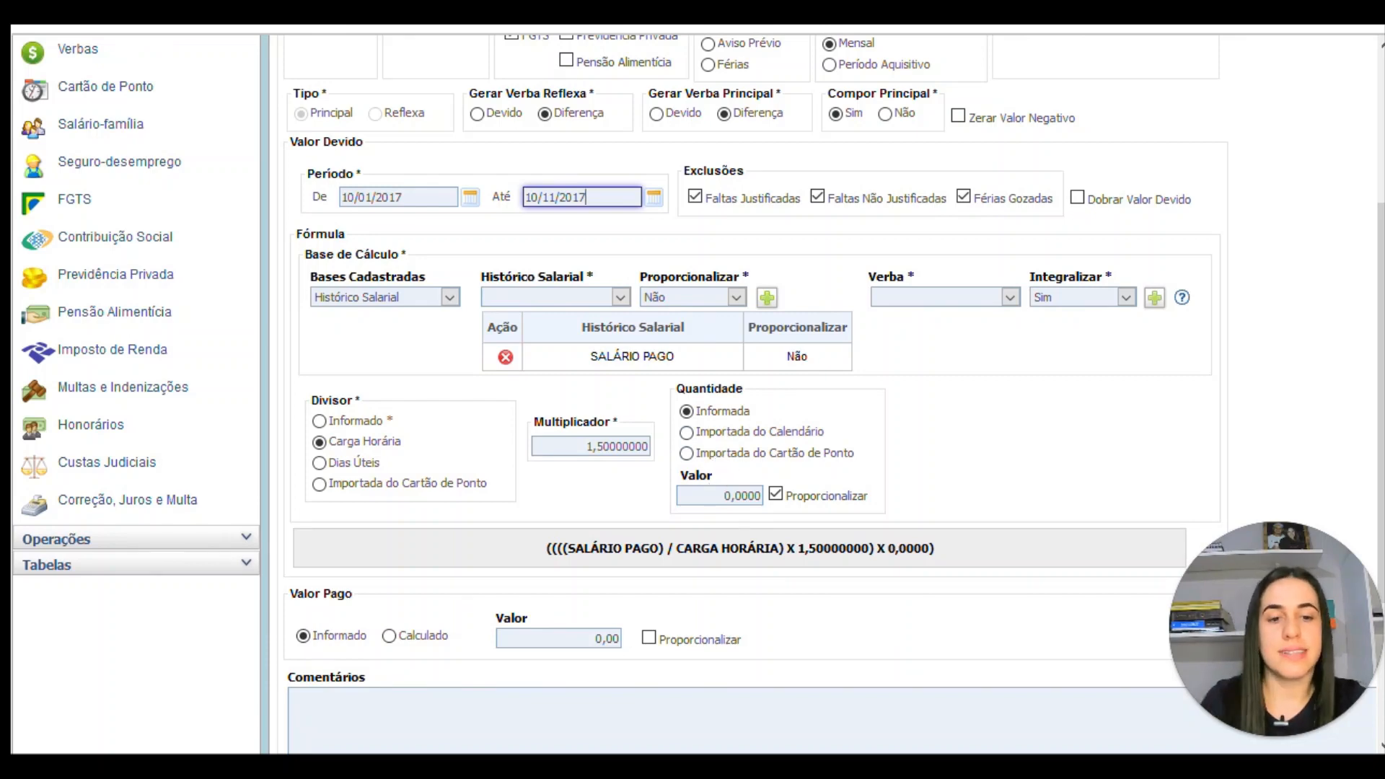
left_click(729, 451)
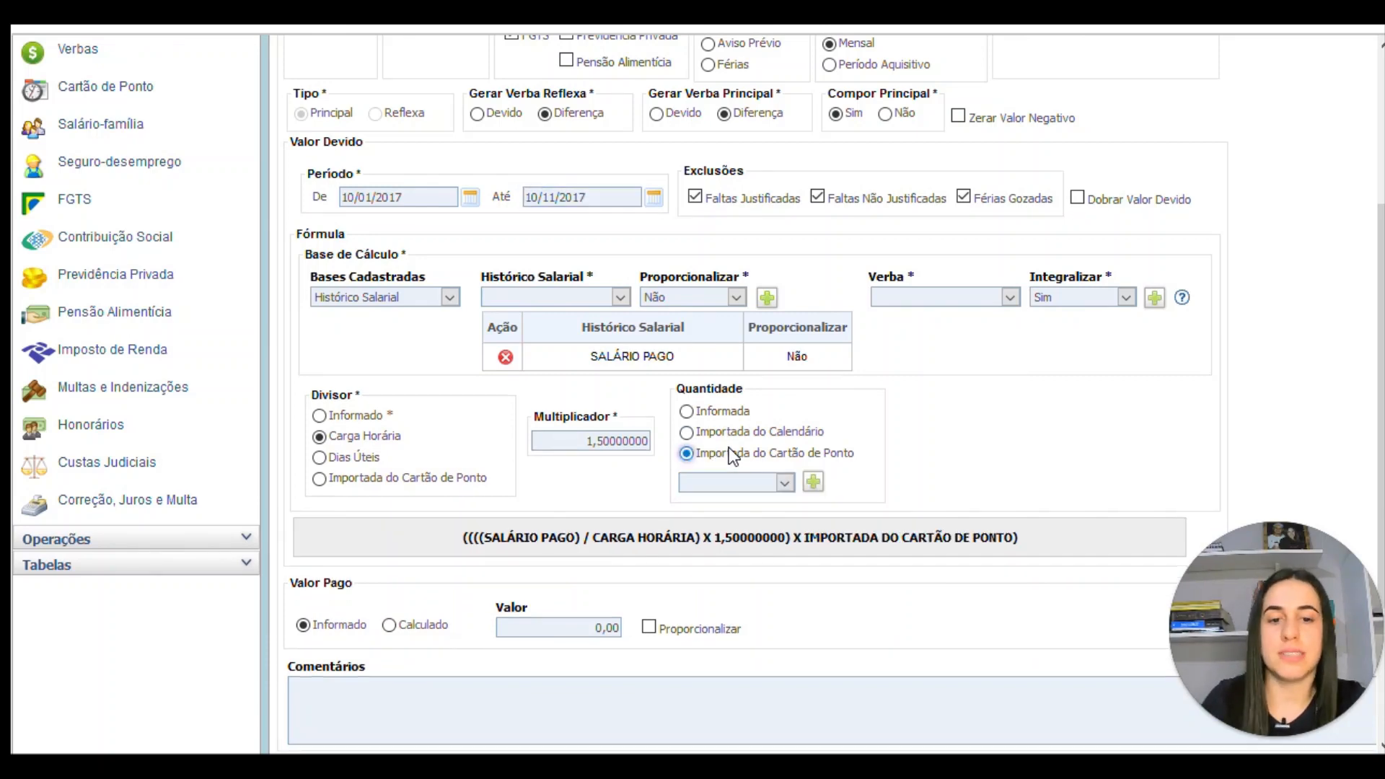
left_click(757, 482)
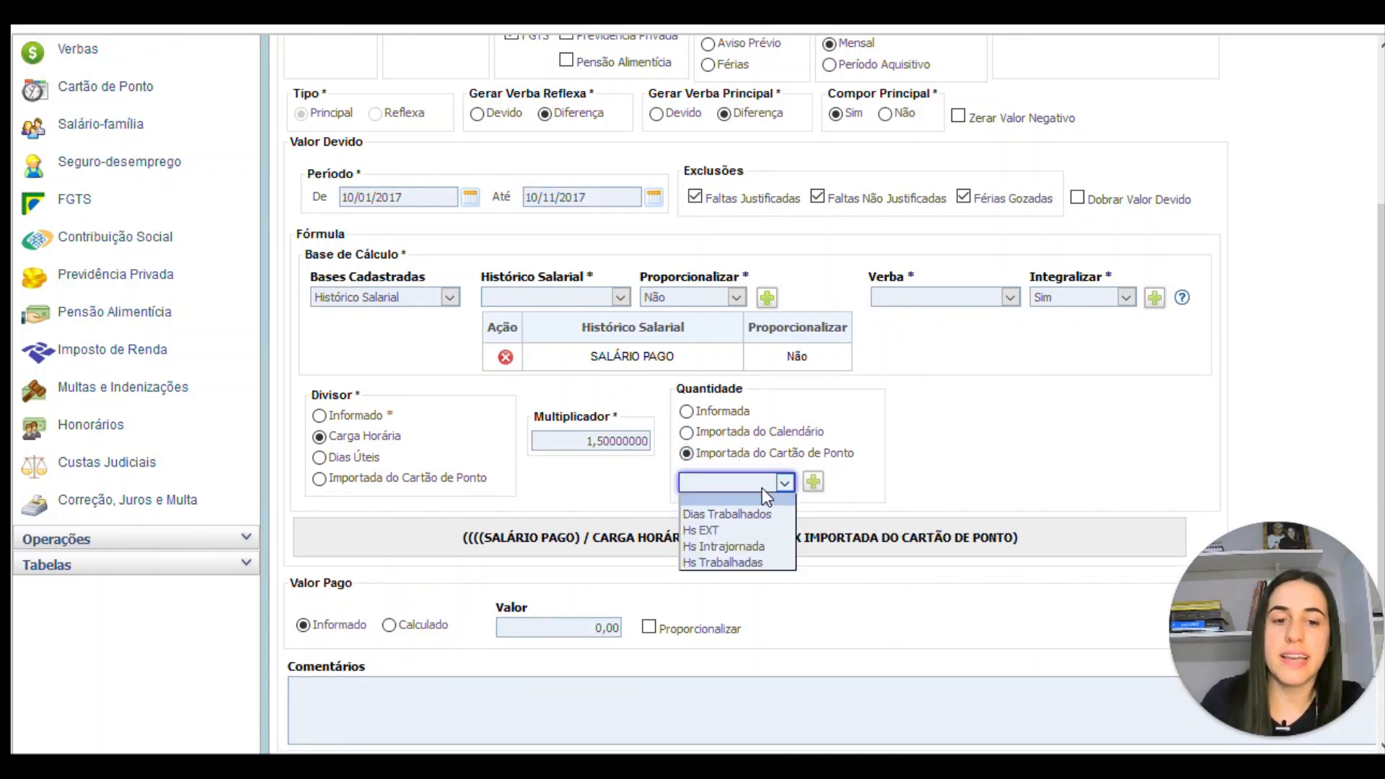
left_click(748, 546)
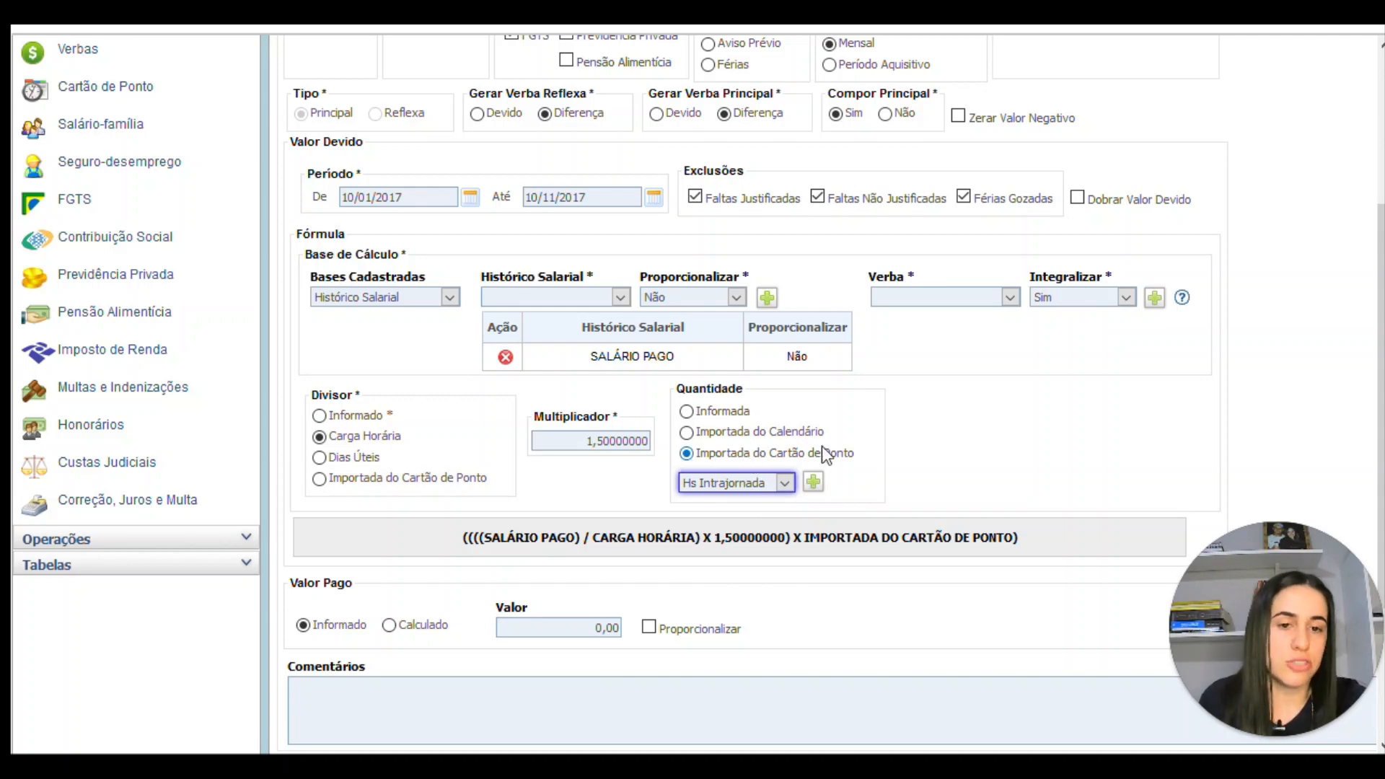
left_click_drag(750, 453, 744, 453)
left_click(785, 488)
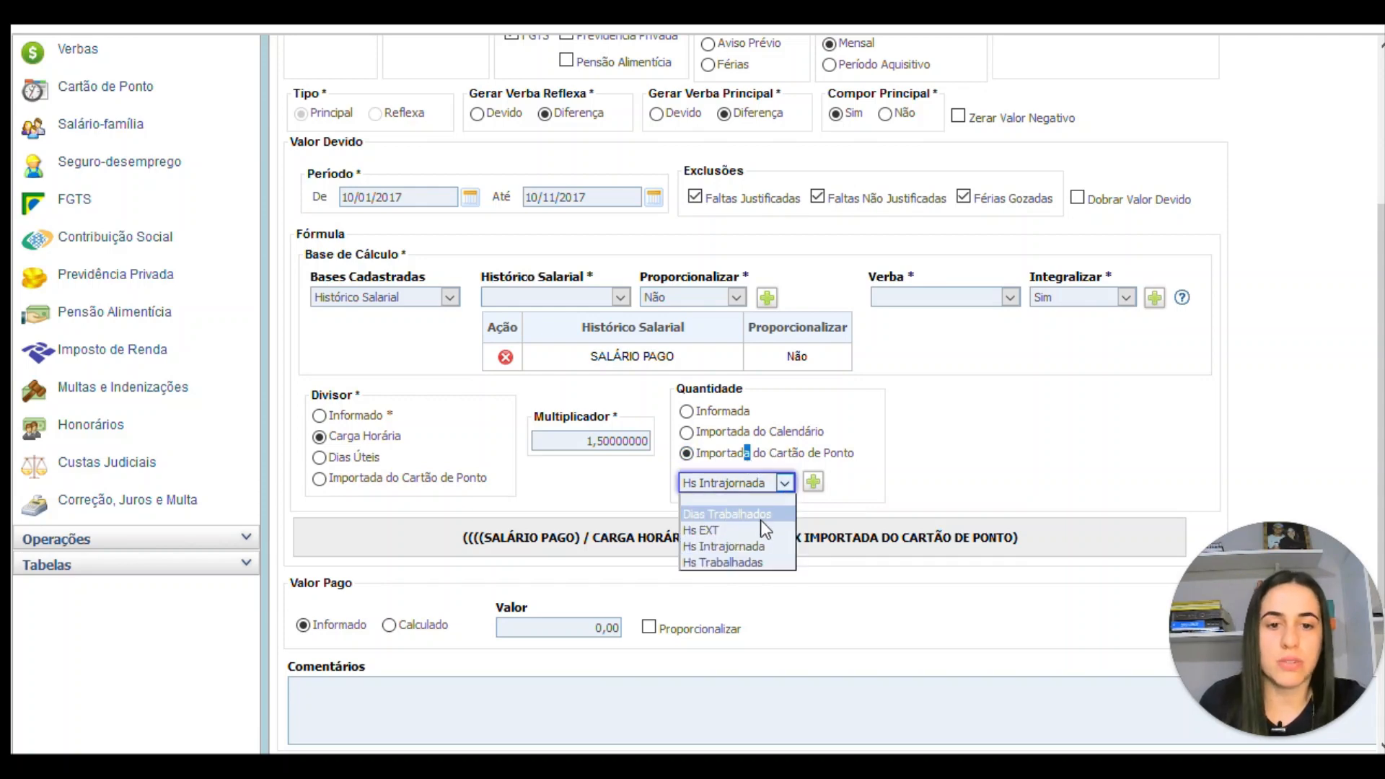
left_click(747, 543)
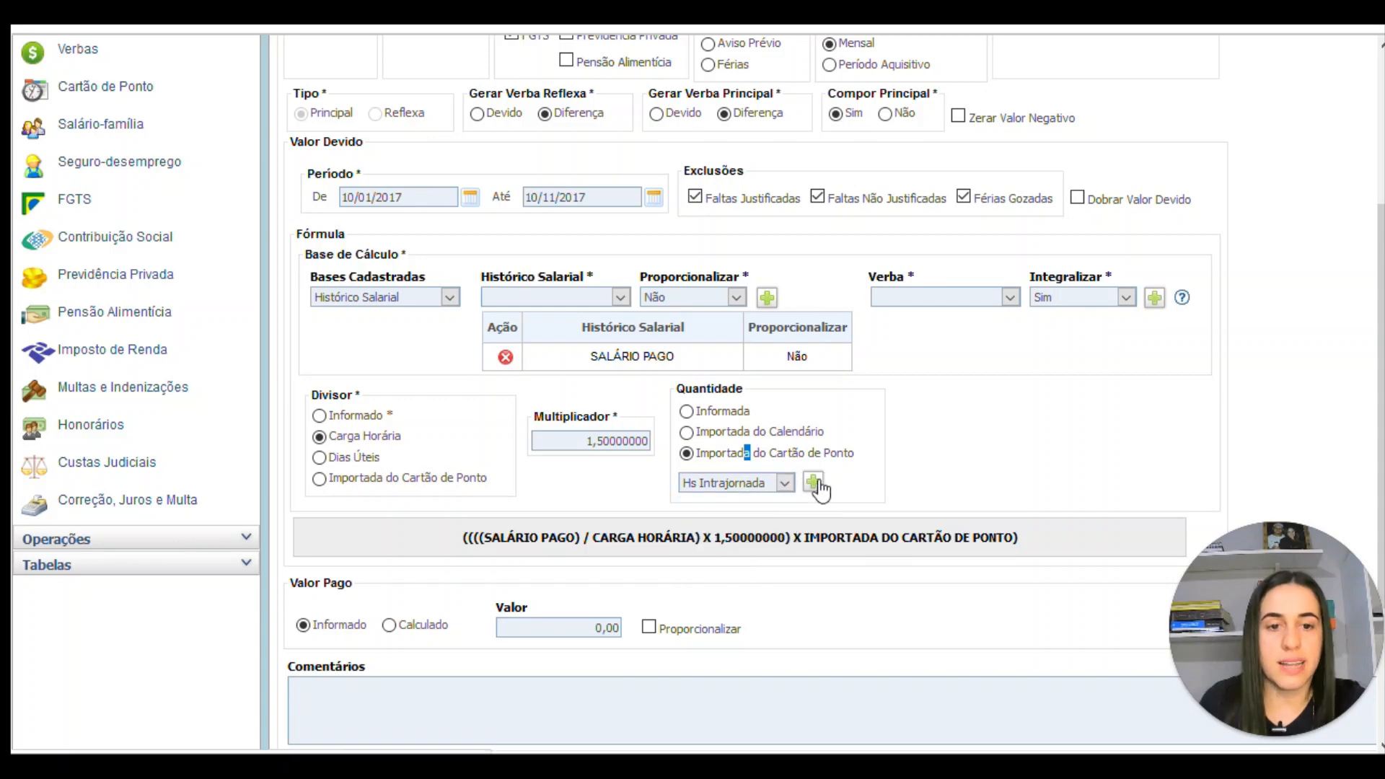
left_click(820, 479)
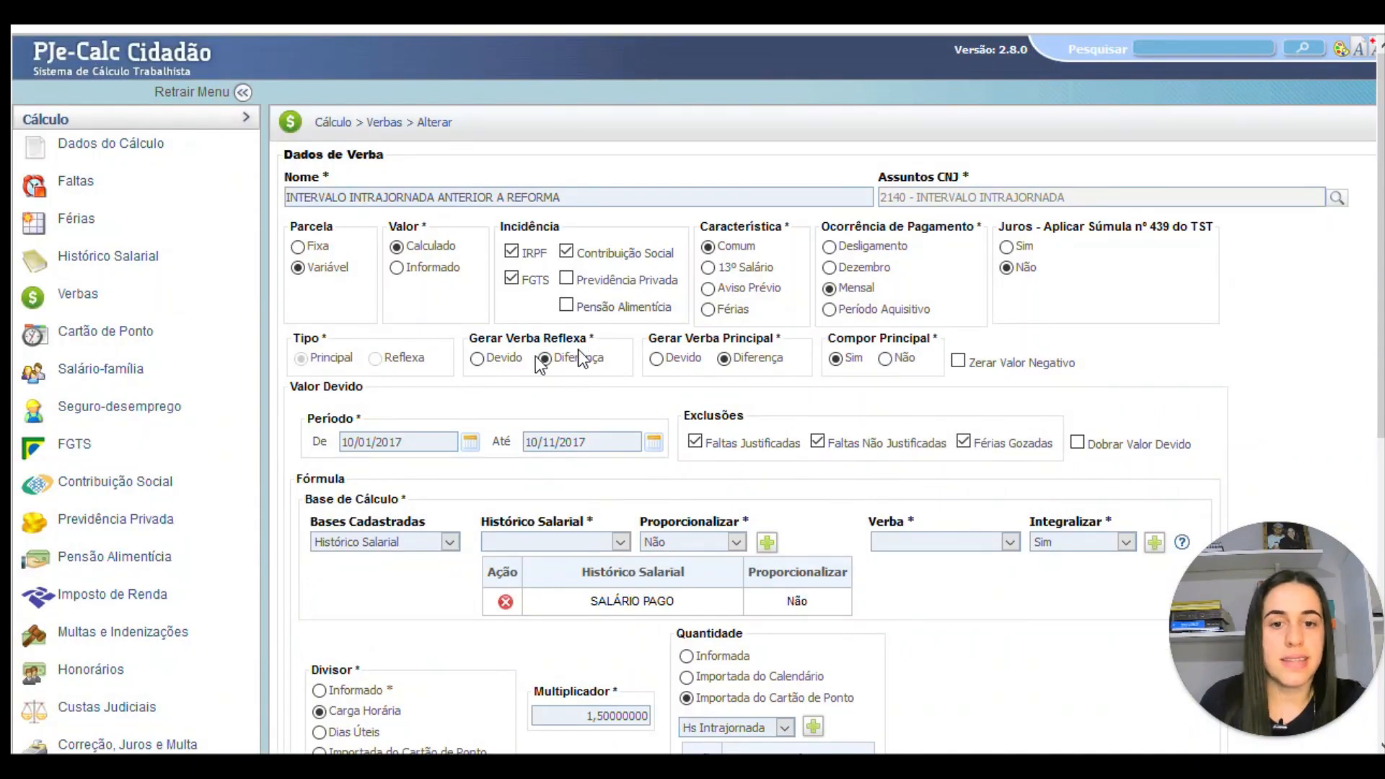
- Save INTERVALO INTRAJORNADA ANTERIOR A REFORMA and regenerate its occurrences, keeping the changes already made to them
scroll(440, 303, "down", 7)
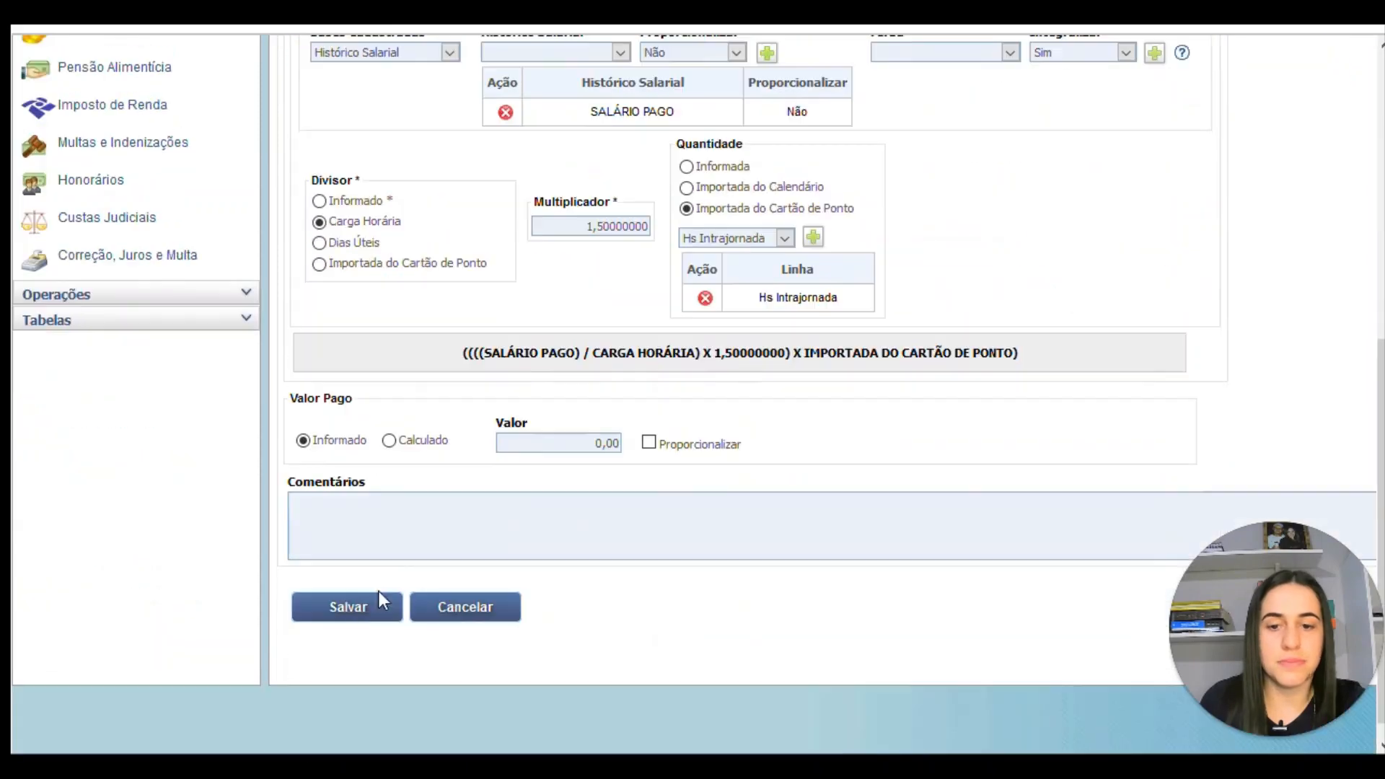
left_click(370, 612)
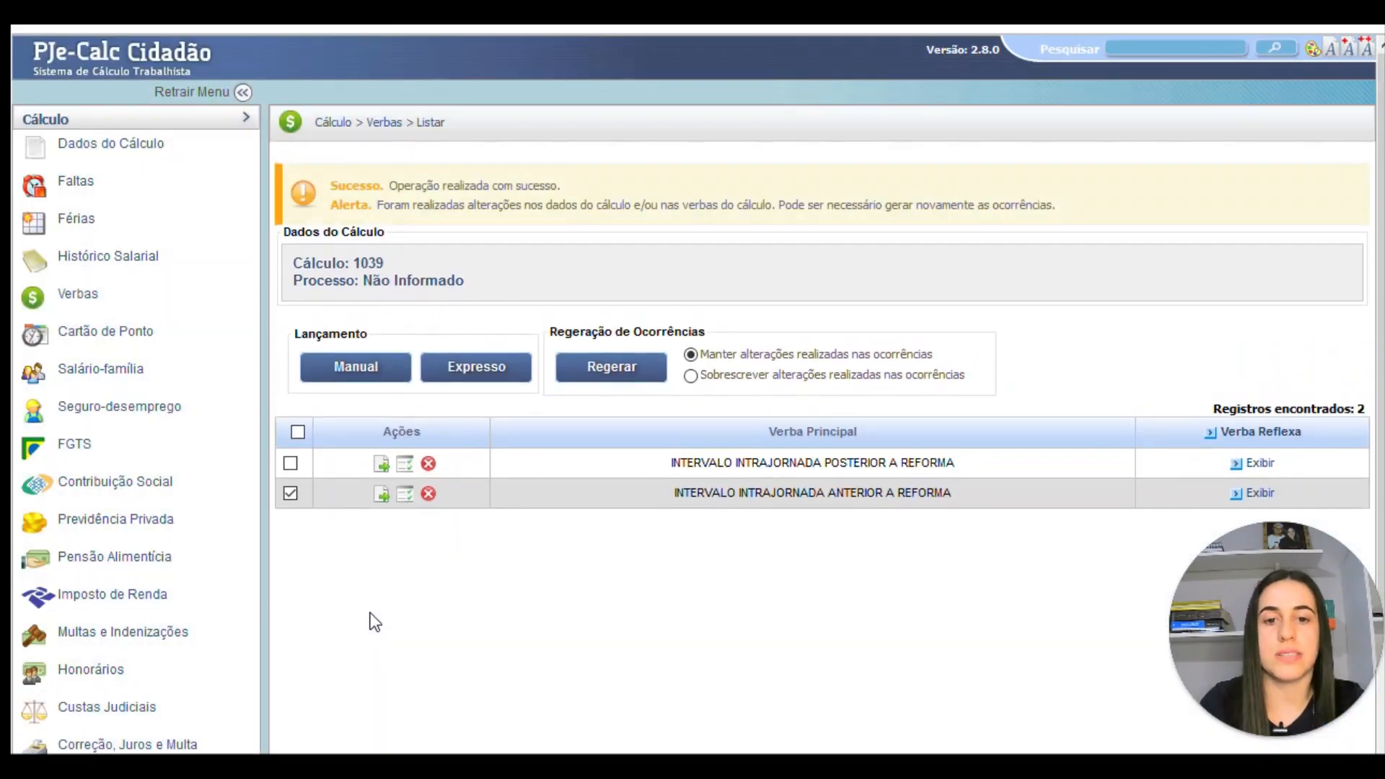
left_click(652, 378)
left_click(646, 377)
- Enable the 13º SALÁRIO, AVISO PRÉVIO and FÉRIAS + 1/3 reflex items of INTERVALO INTRAJORNADA ANTERIOR A REFORMA
left_click(1254, 466)
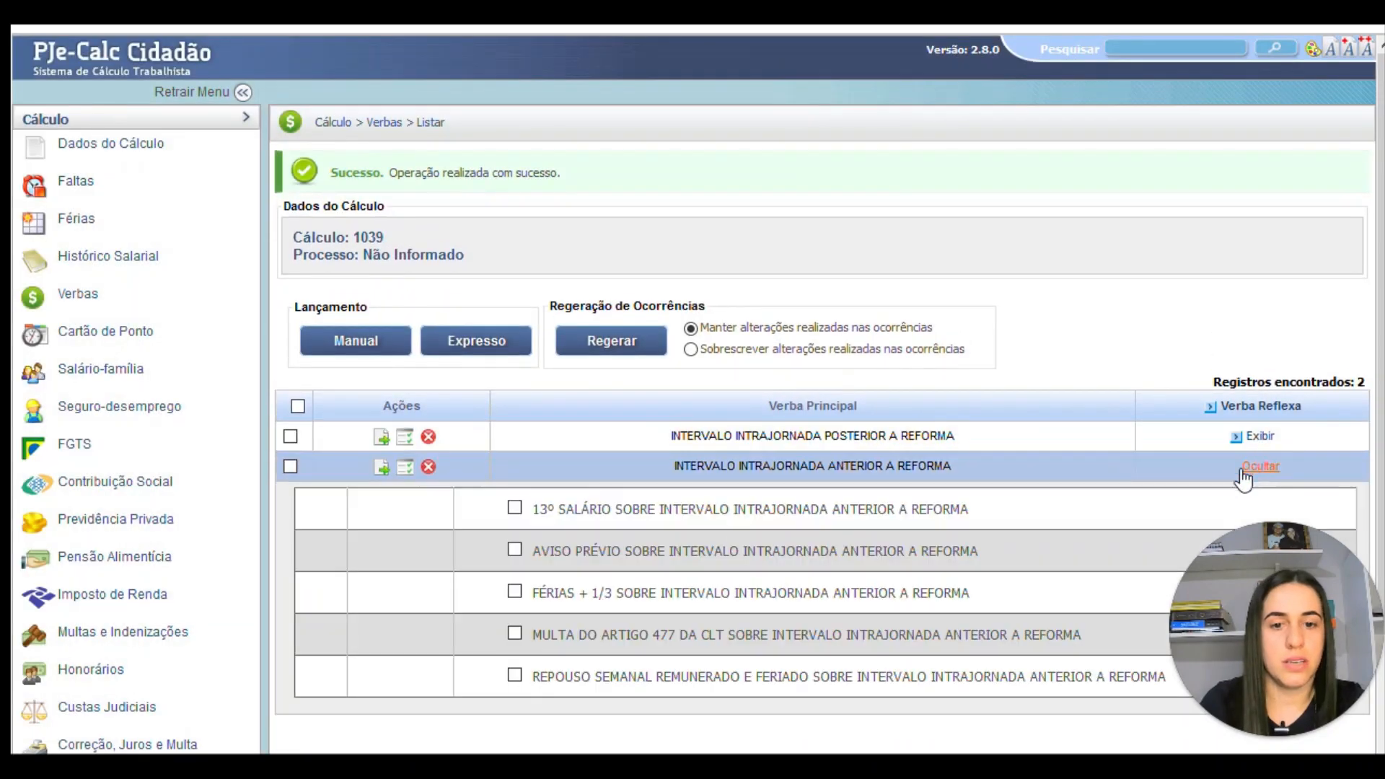
left_click(515, 509)
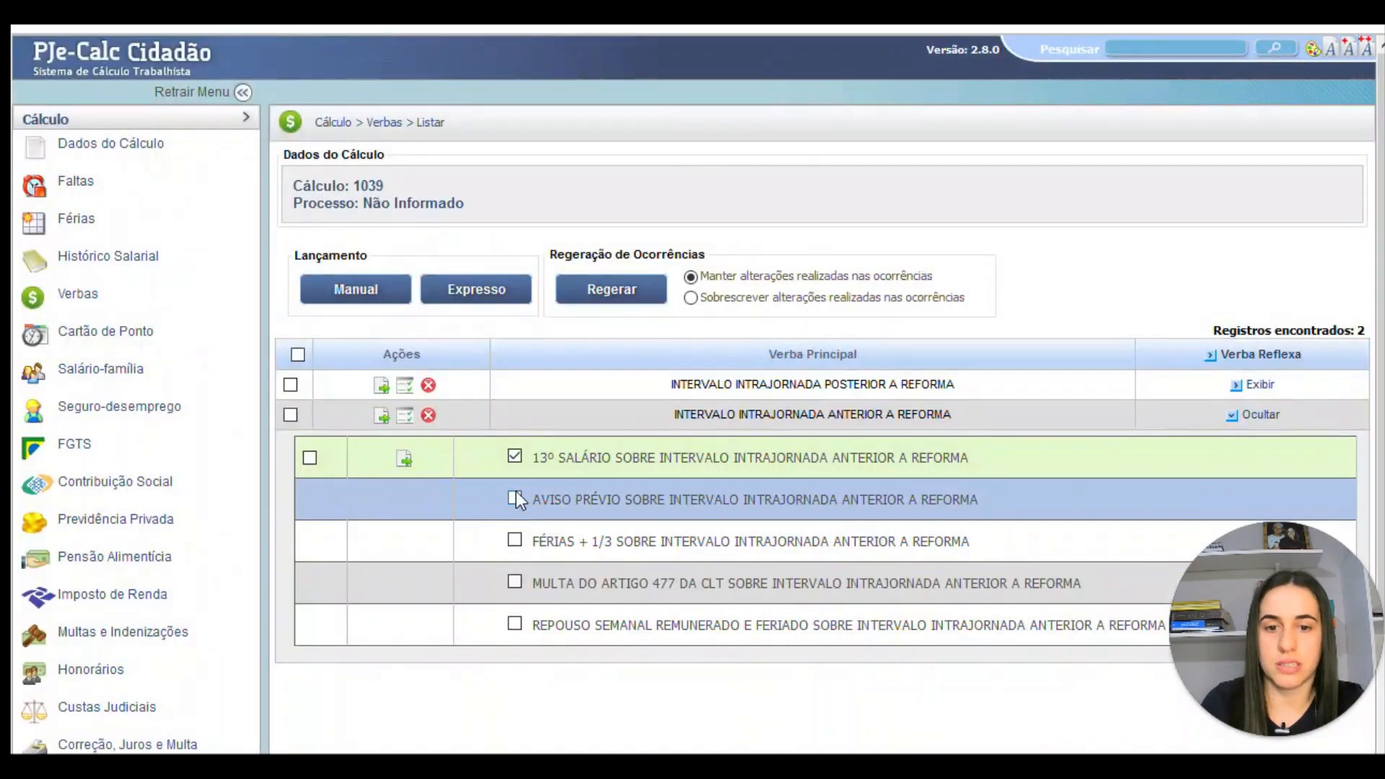
left_click(517, 500)
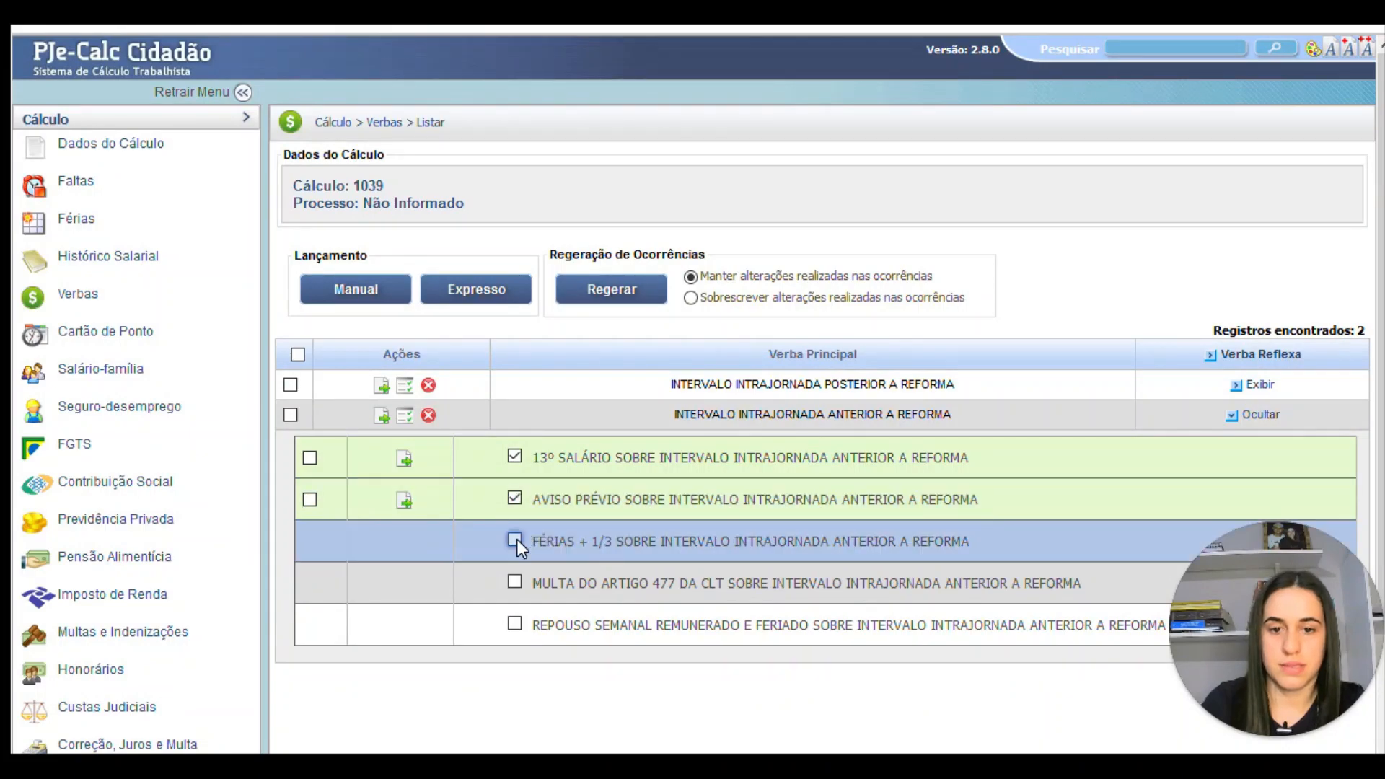
left_click(517, 539)
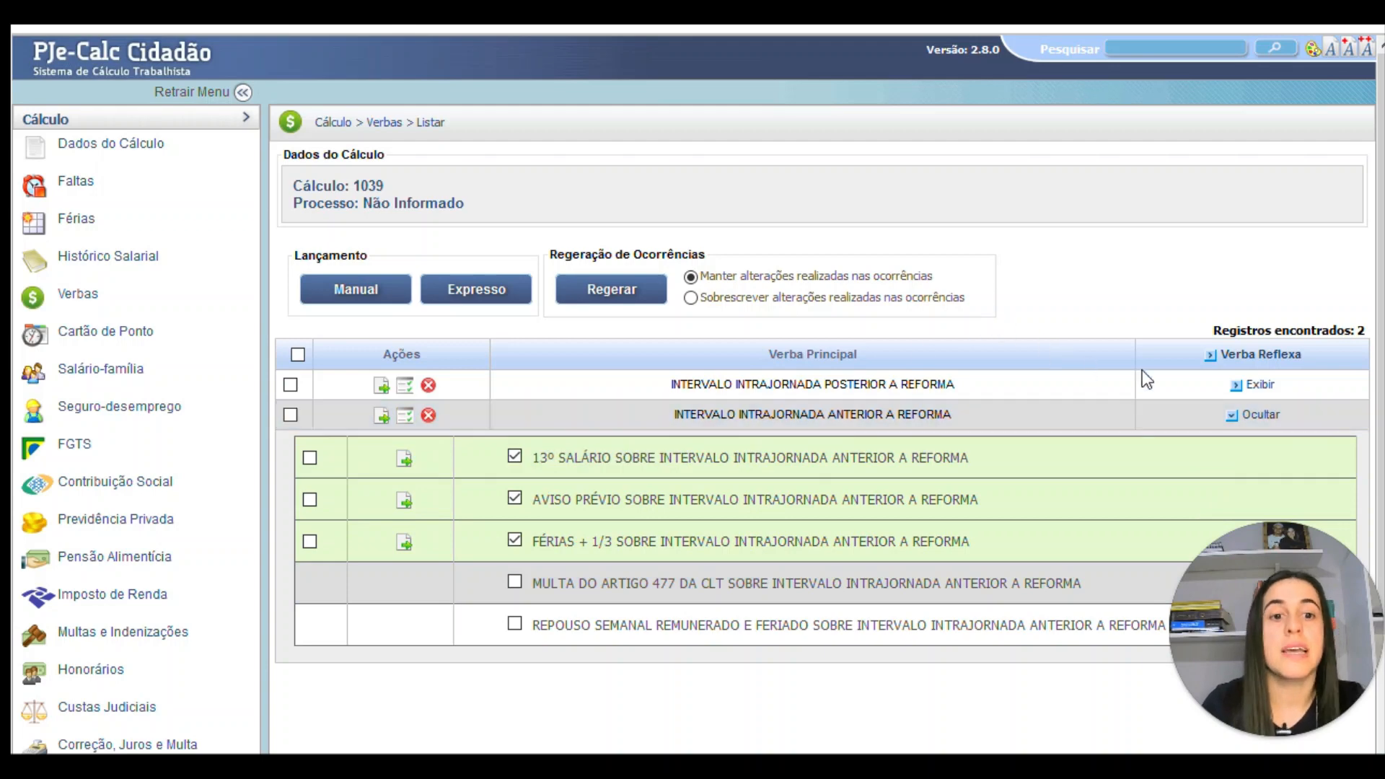
- Set the period start date of INTERVALO INTRAJORNADA POSTERIOR A REFORMA to 11/11/2017
left_click(383, 388)
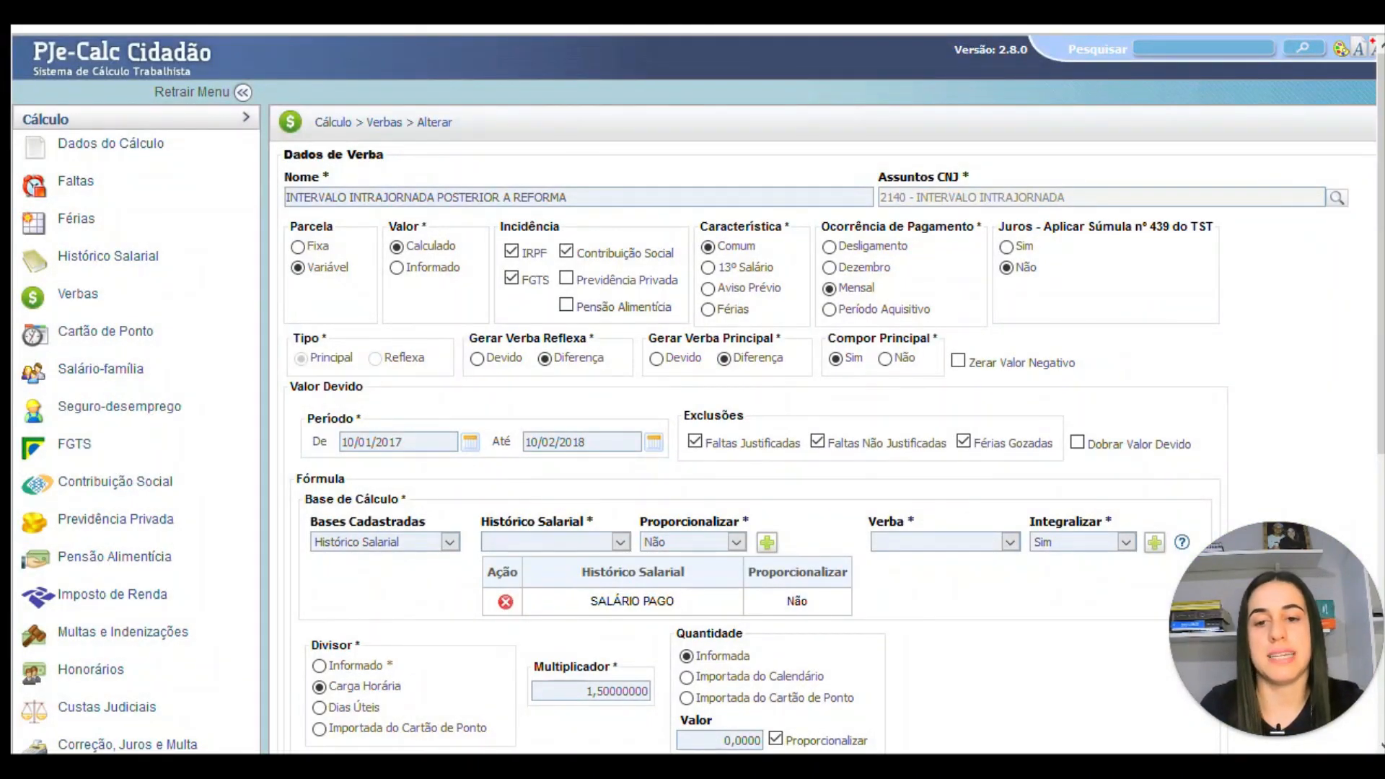
left_click(398, 443)
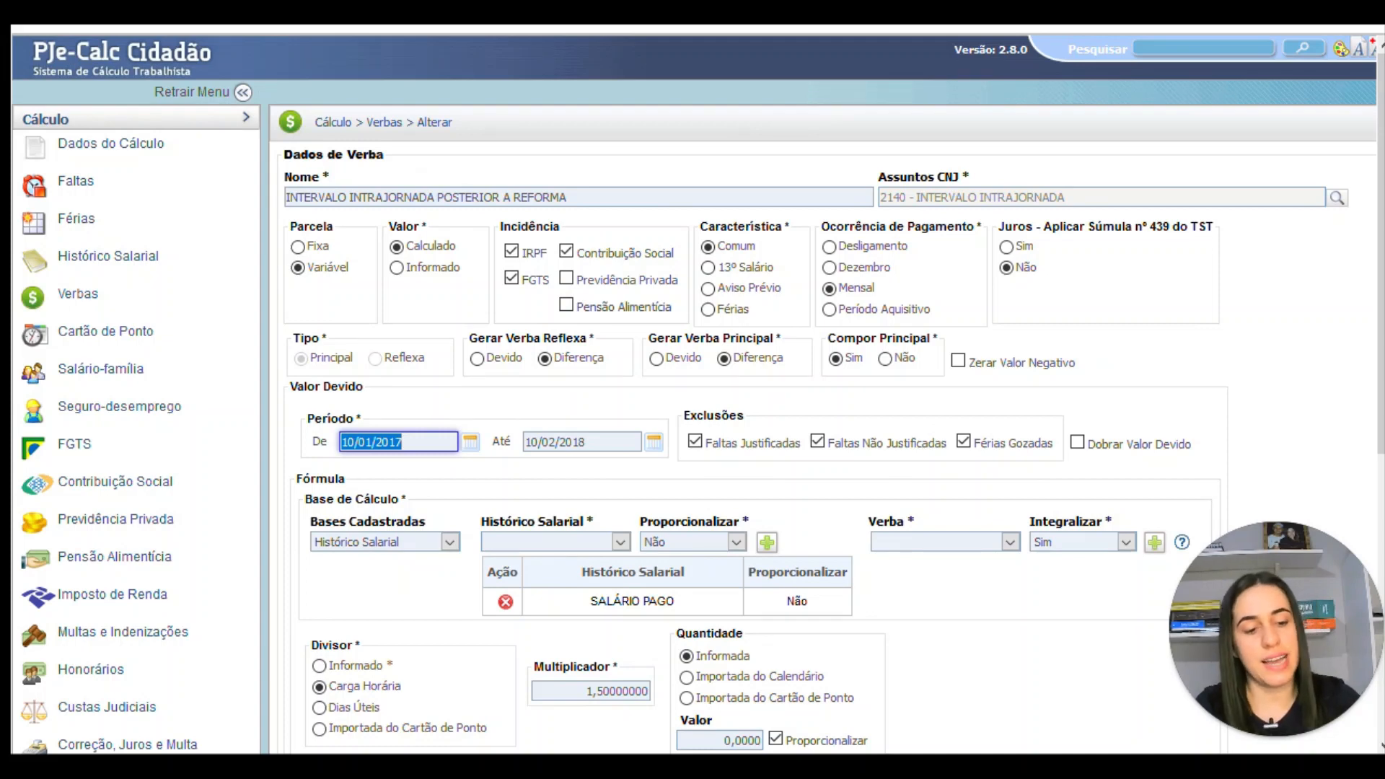
type("11/")
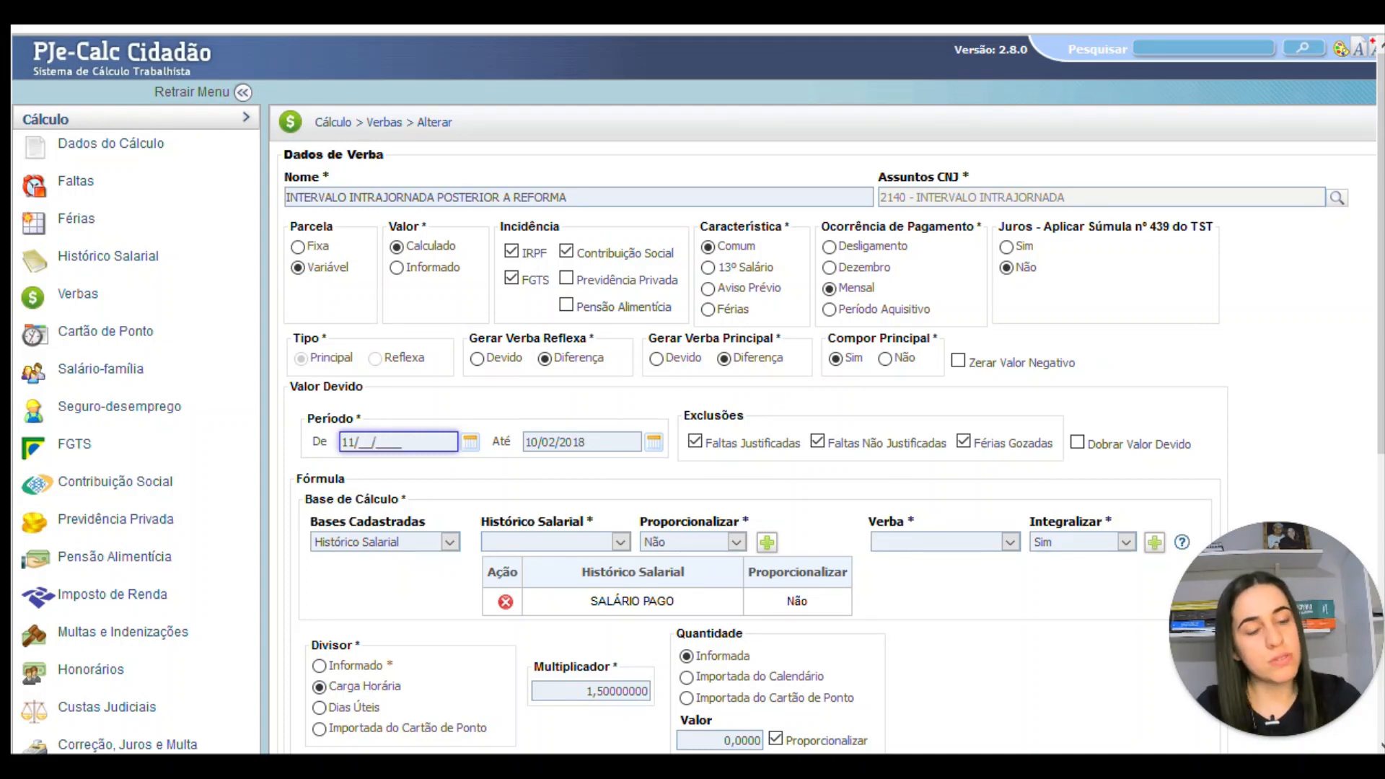
type("11/2017")
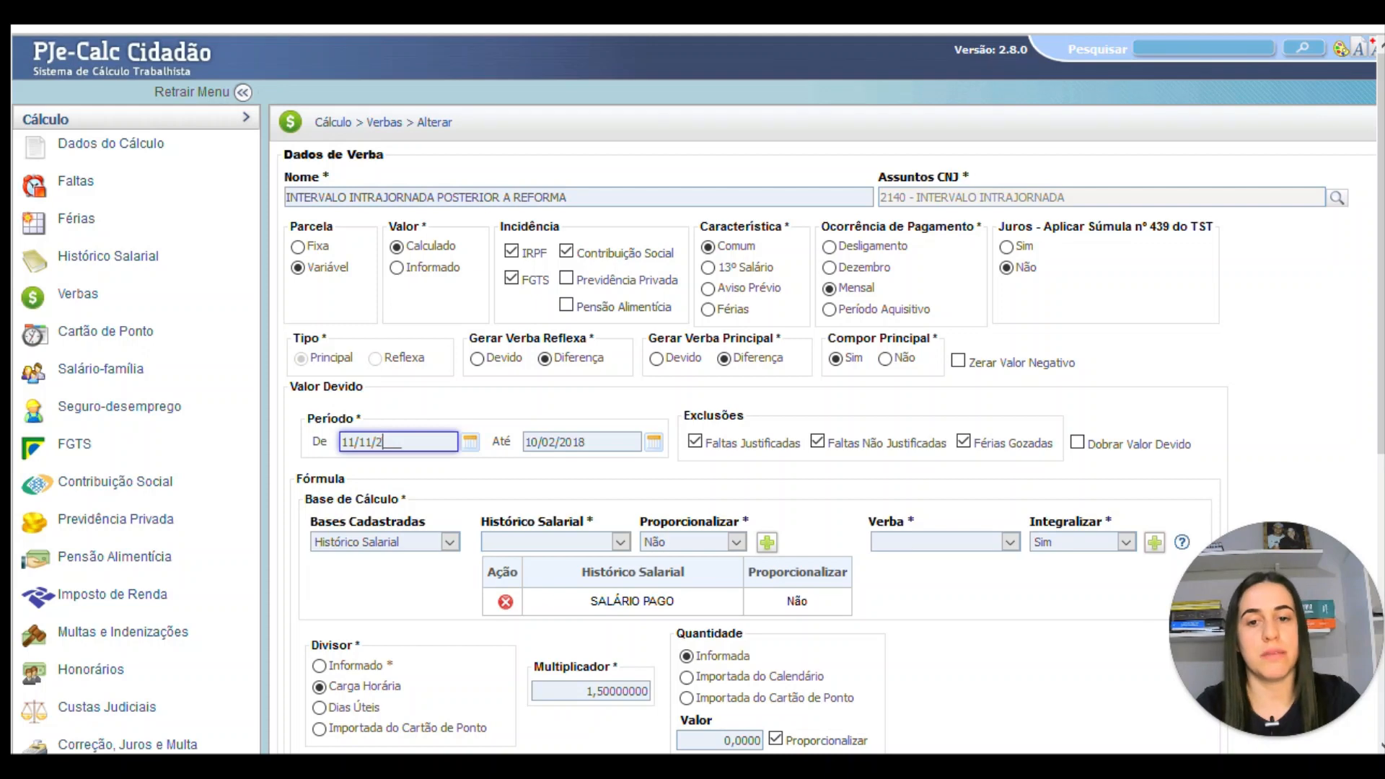
- Import the quantity of INTERVALO INTRAJORNADA POSTERIOR A REFORMA from the time card, using the Hs Intrajornada line
scroll(446, 476, "down", 3)
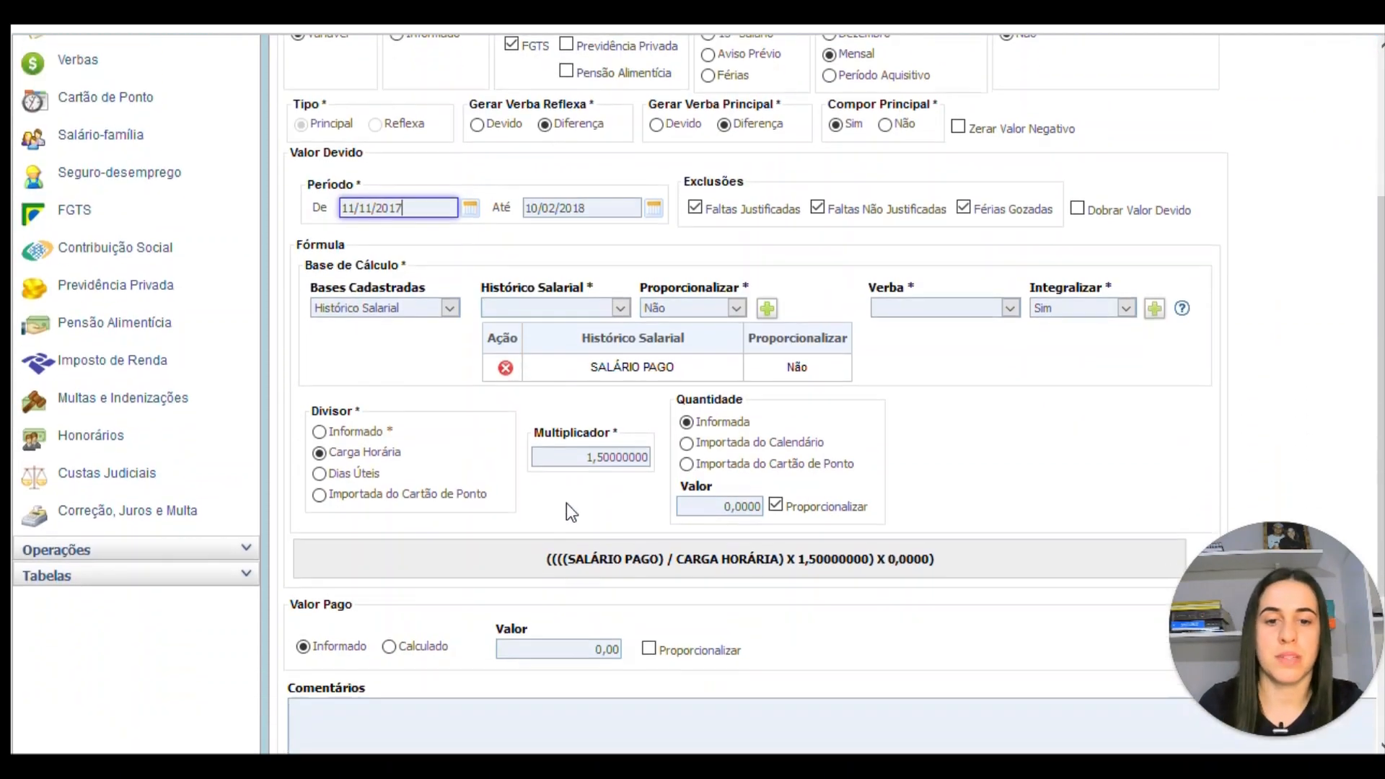
left_click(733, 455)
left_click(761, 484)
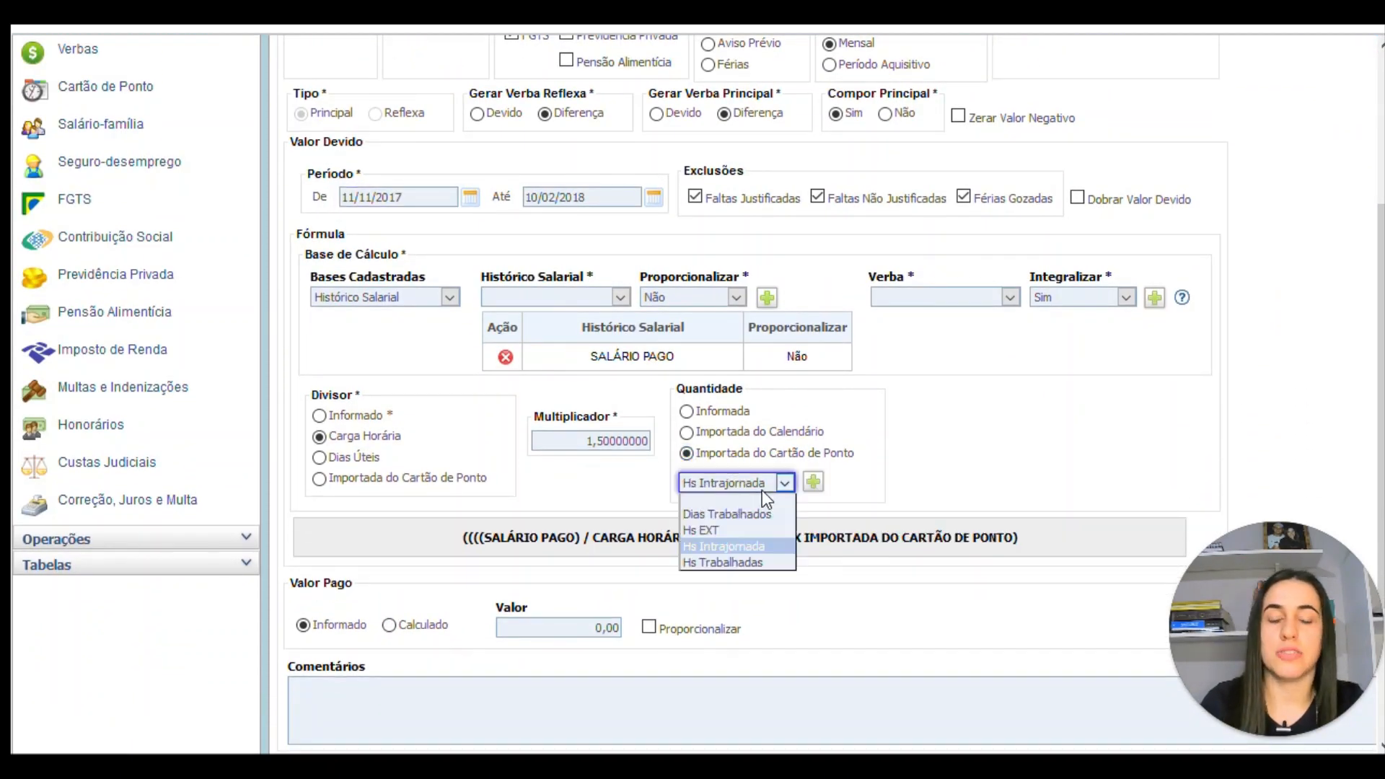
left_click(751, 546)
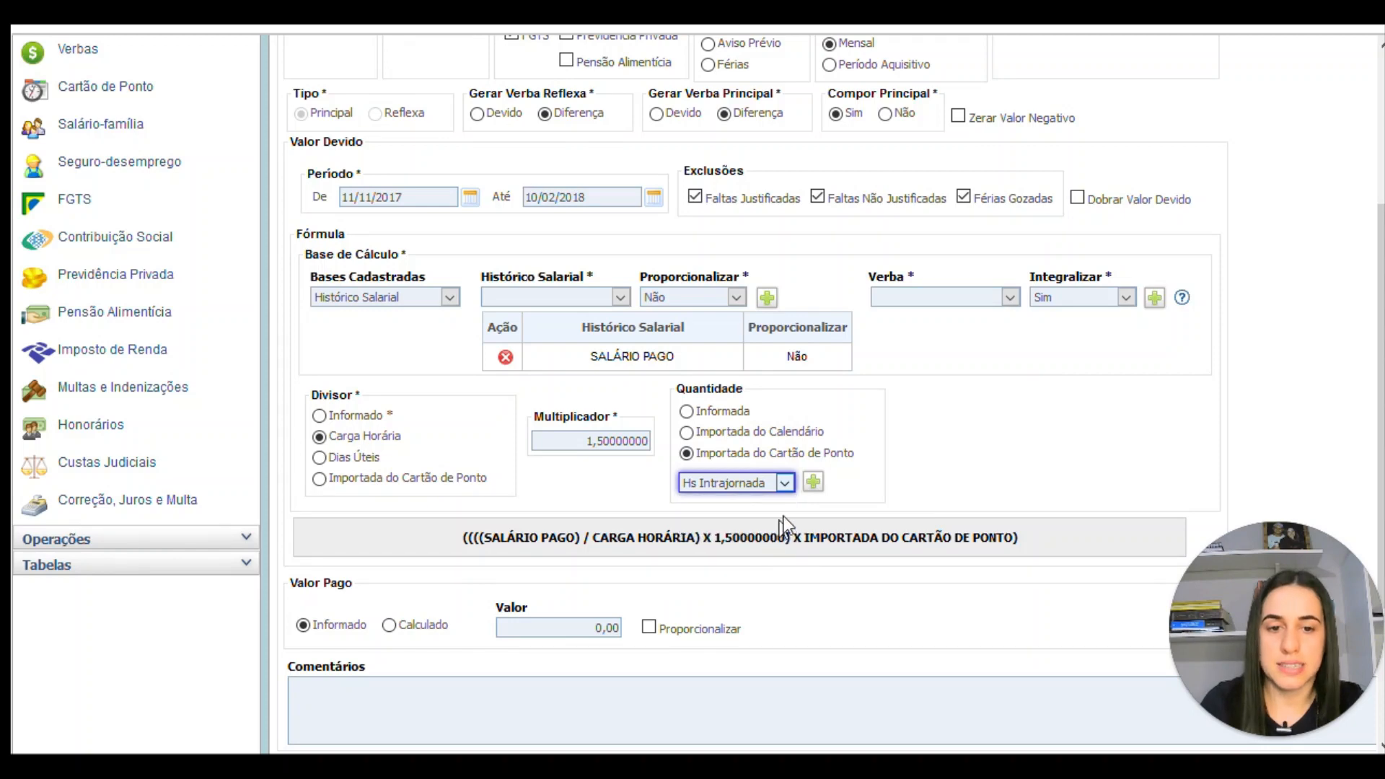
- Remove the IRPF incidence from INTERVALO INTRAJORNADA POSTERIOR A REFORMA and save the item
scroll(813, 505, "up", 3)
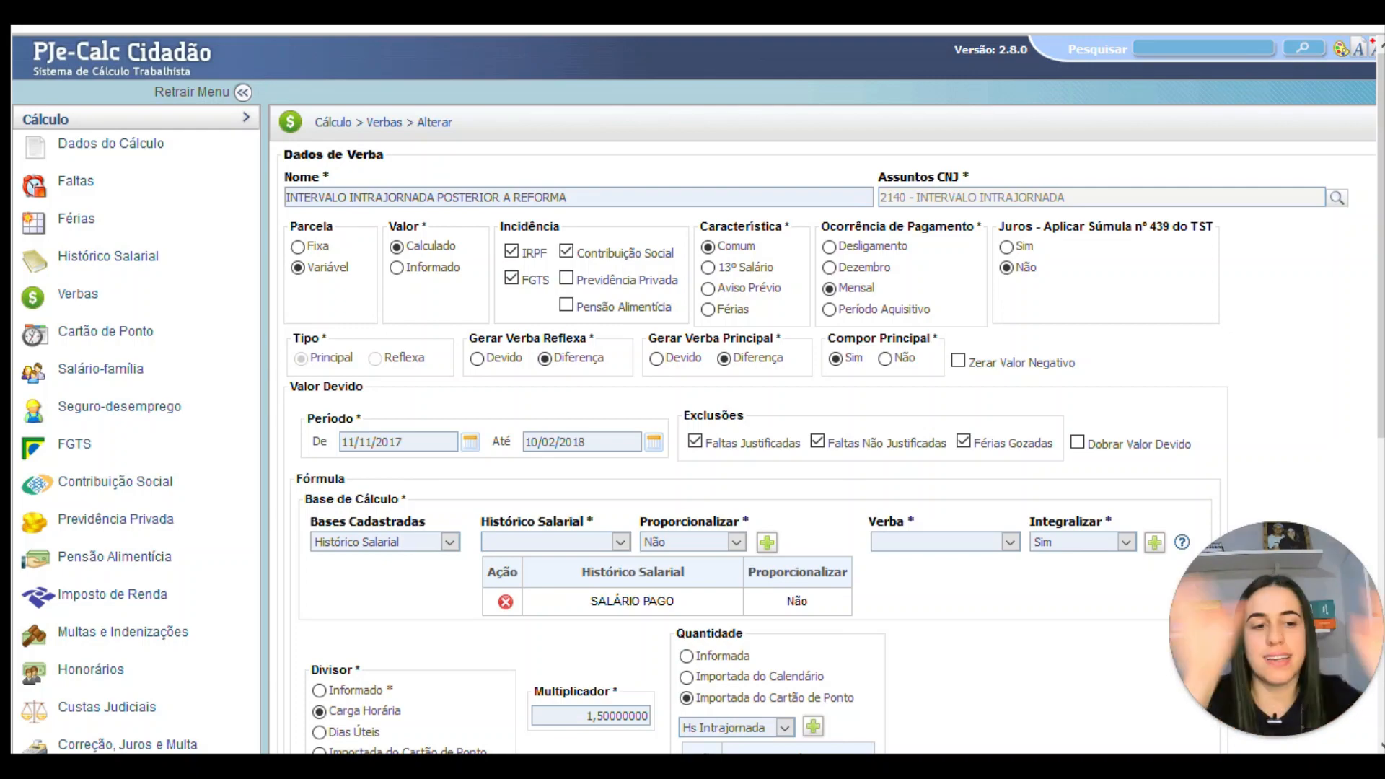
left_click(512, 250)
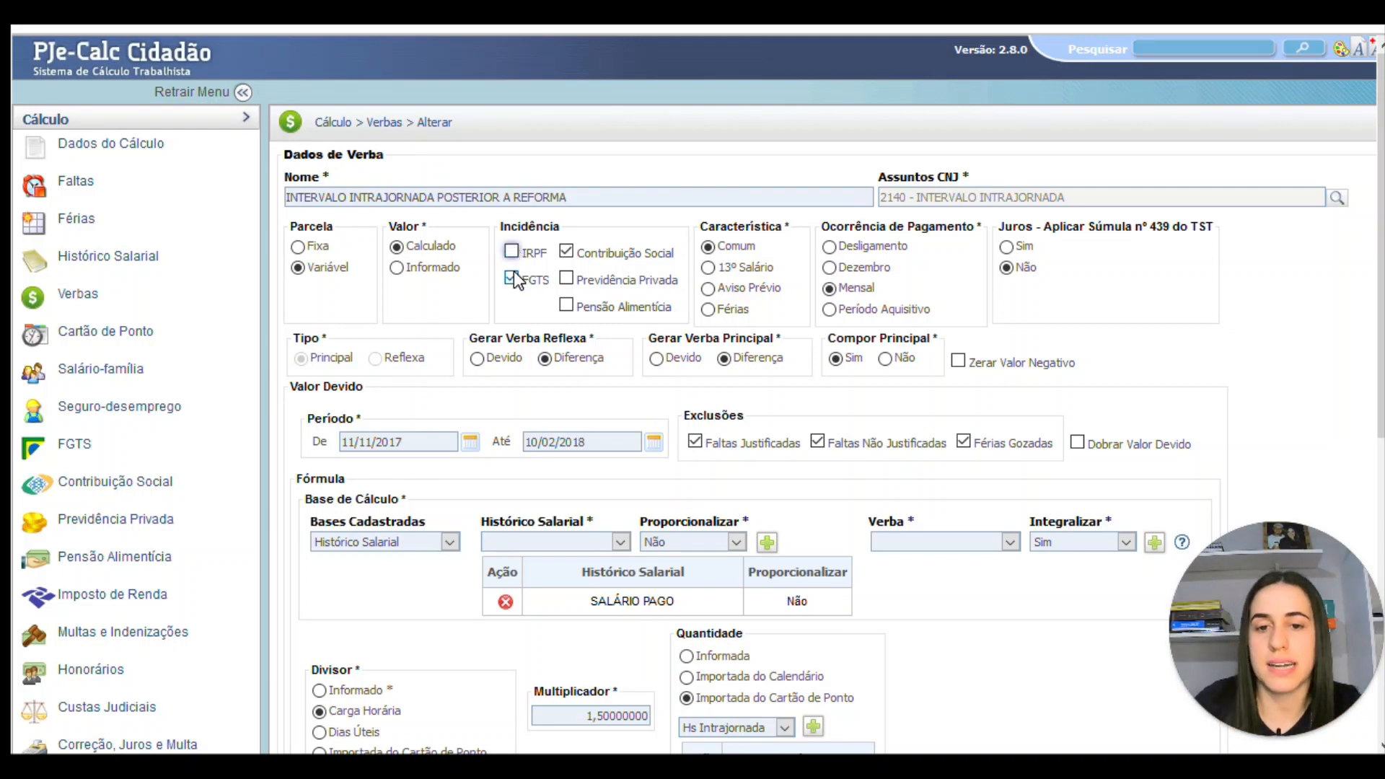
scroll(447, 433, "down", 7)
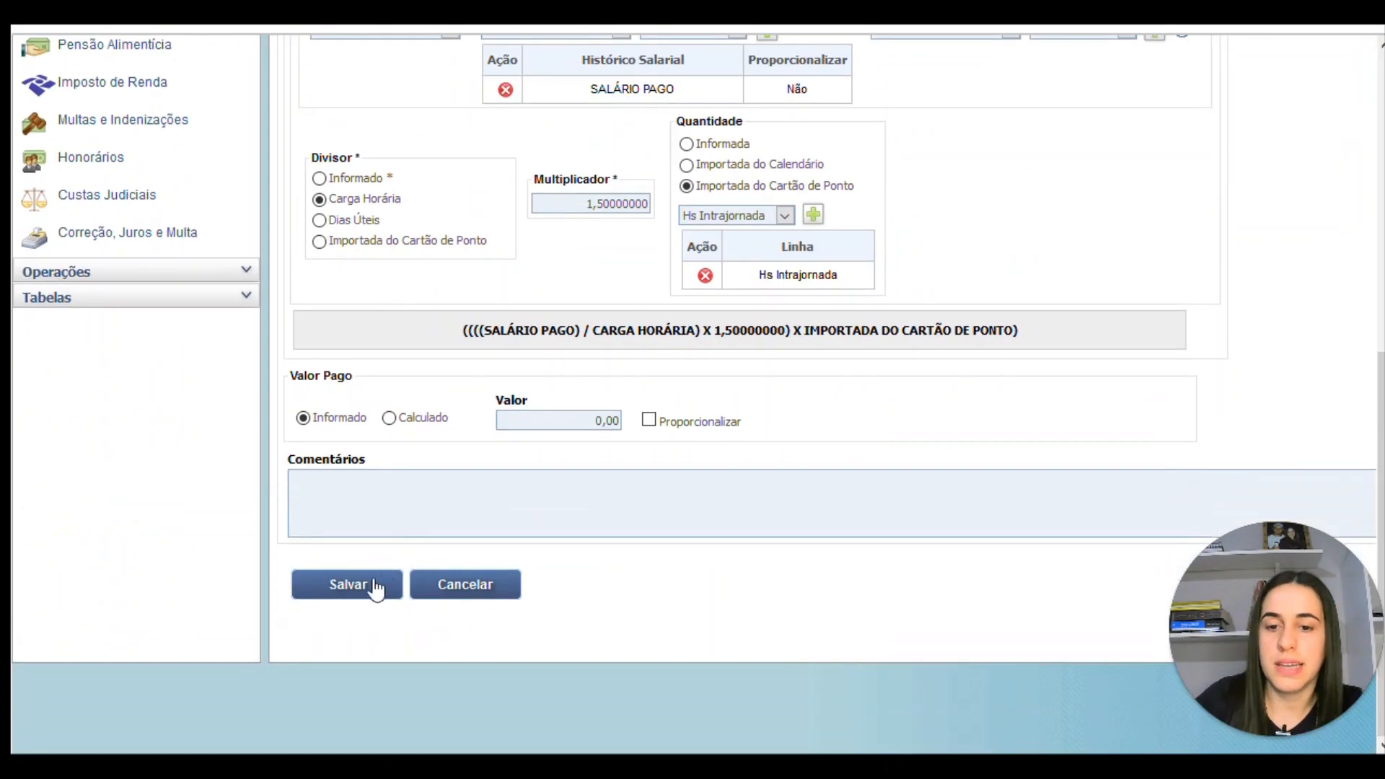
left_click(380, 585)
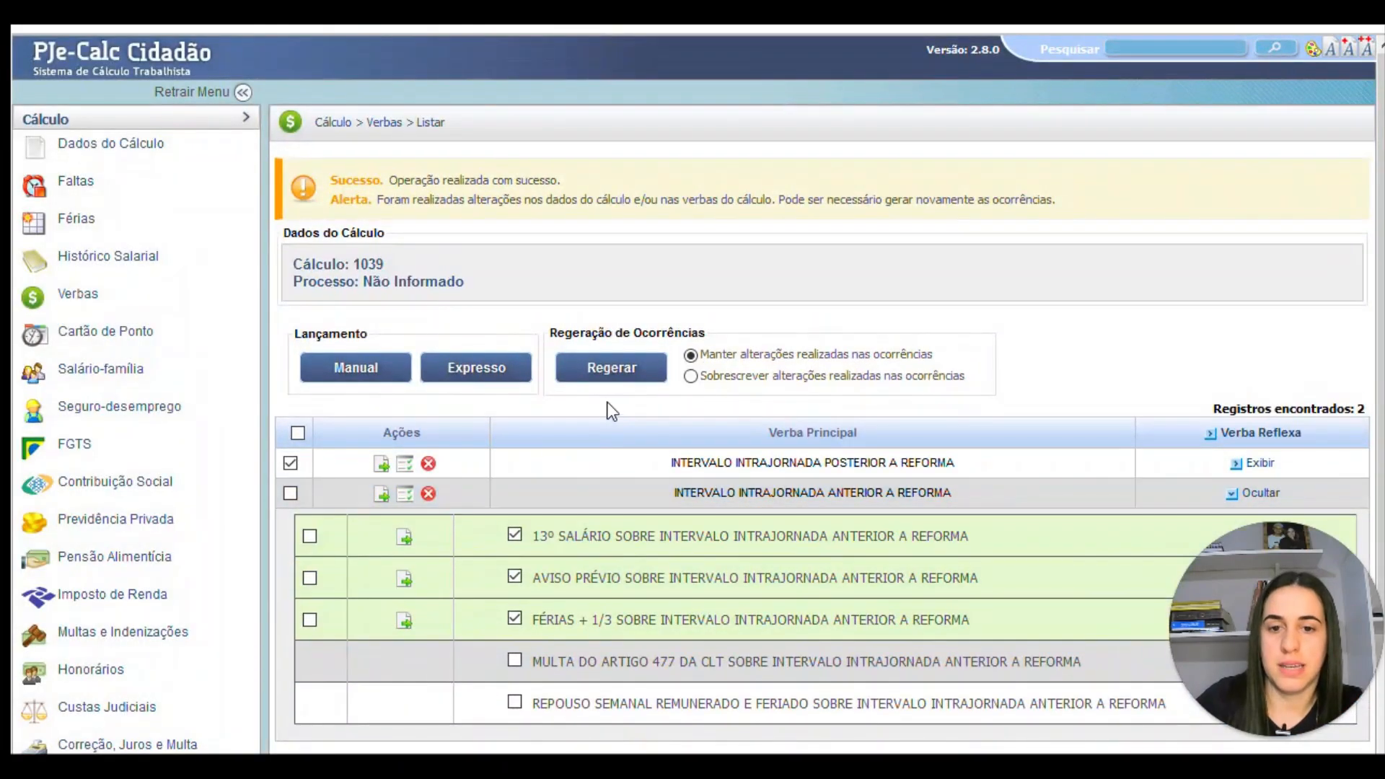
- Regenerate the occurrences of INTERVALO INTRAJORNADA POSTERIOR A REFORMA and display its available reflex items
left_click(627, 376)
left_click(635, 366)
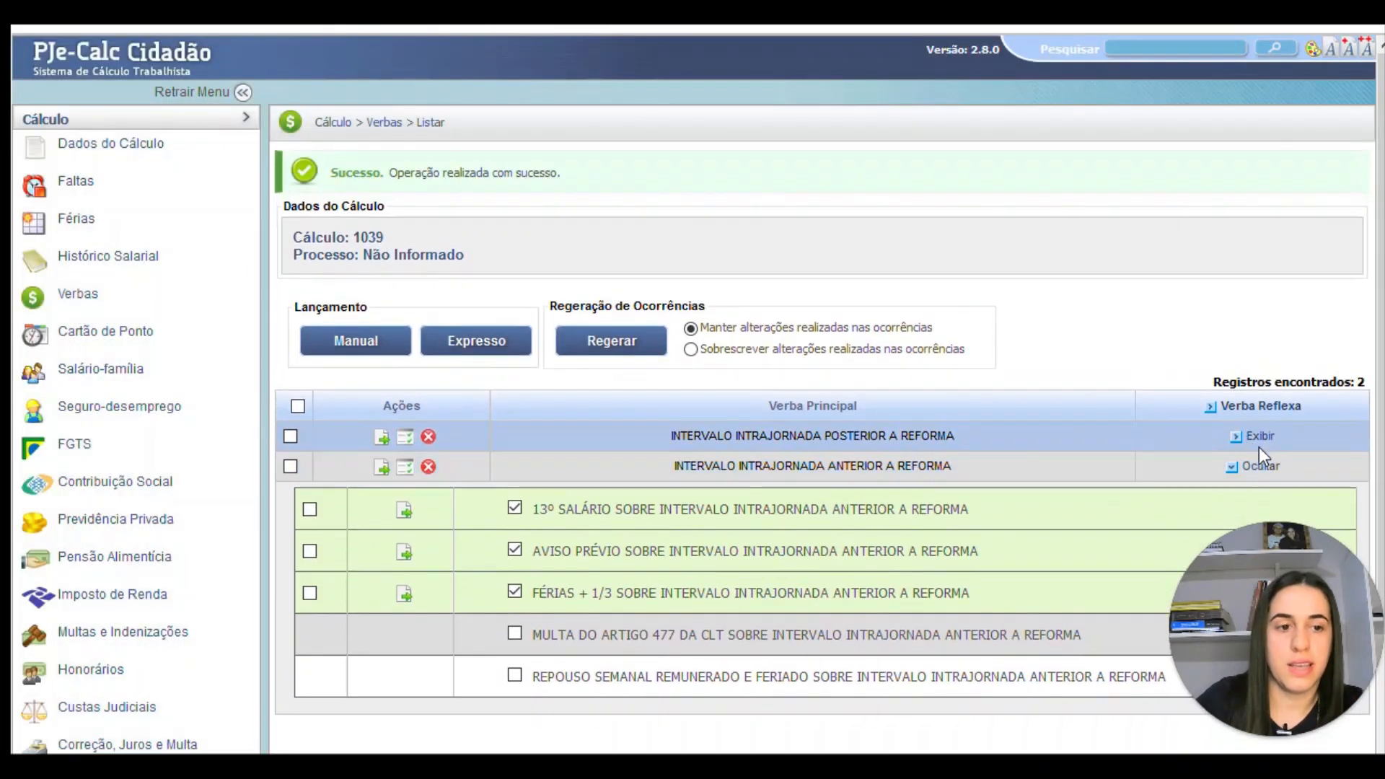
left_click(1255, 437)
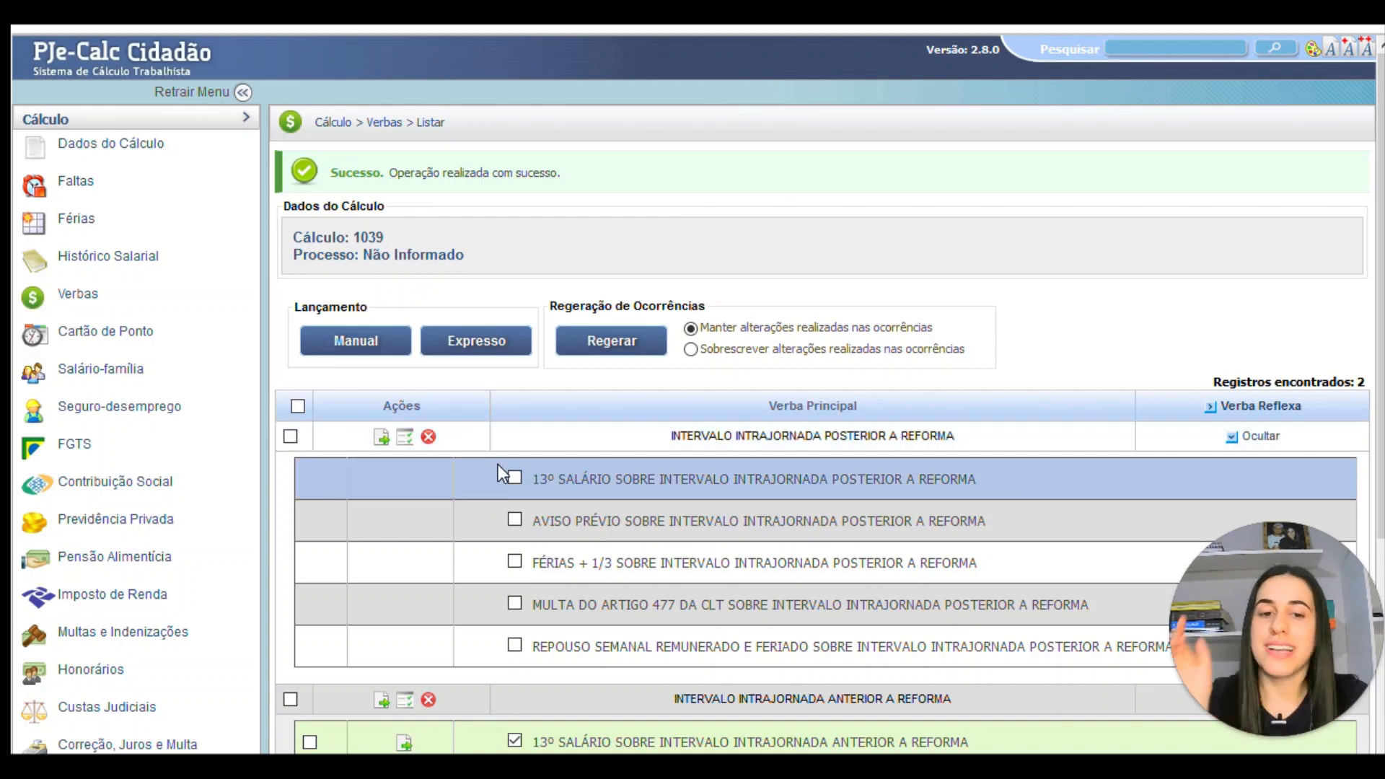
- Liquidate the calculation with 30/09/2021 as the liquidation date
left_click(62, 120)
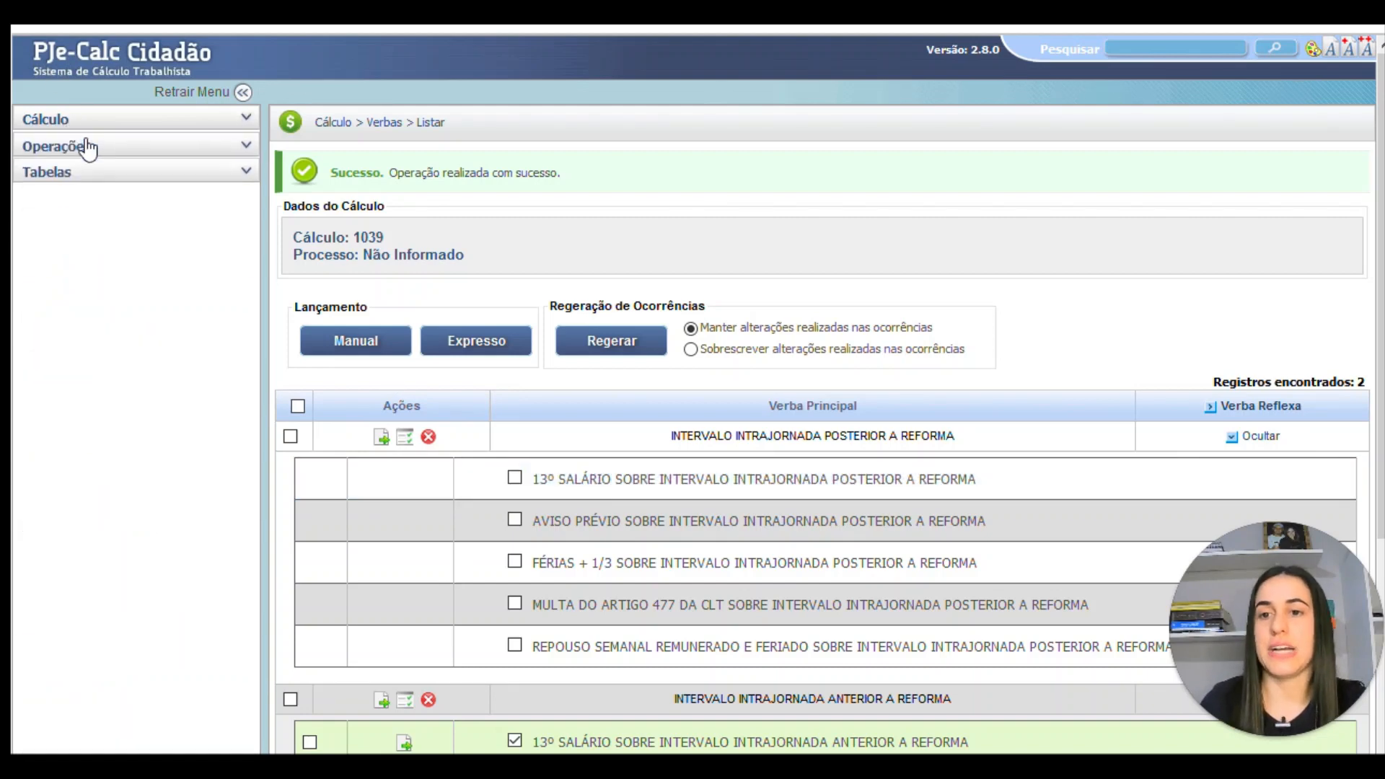
left_click(79, 145)
left_click(87, 168)
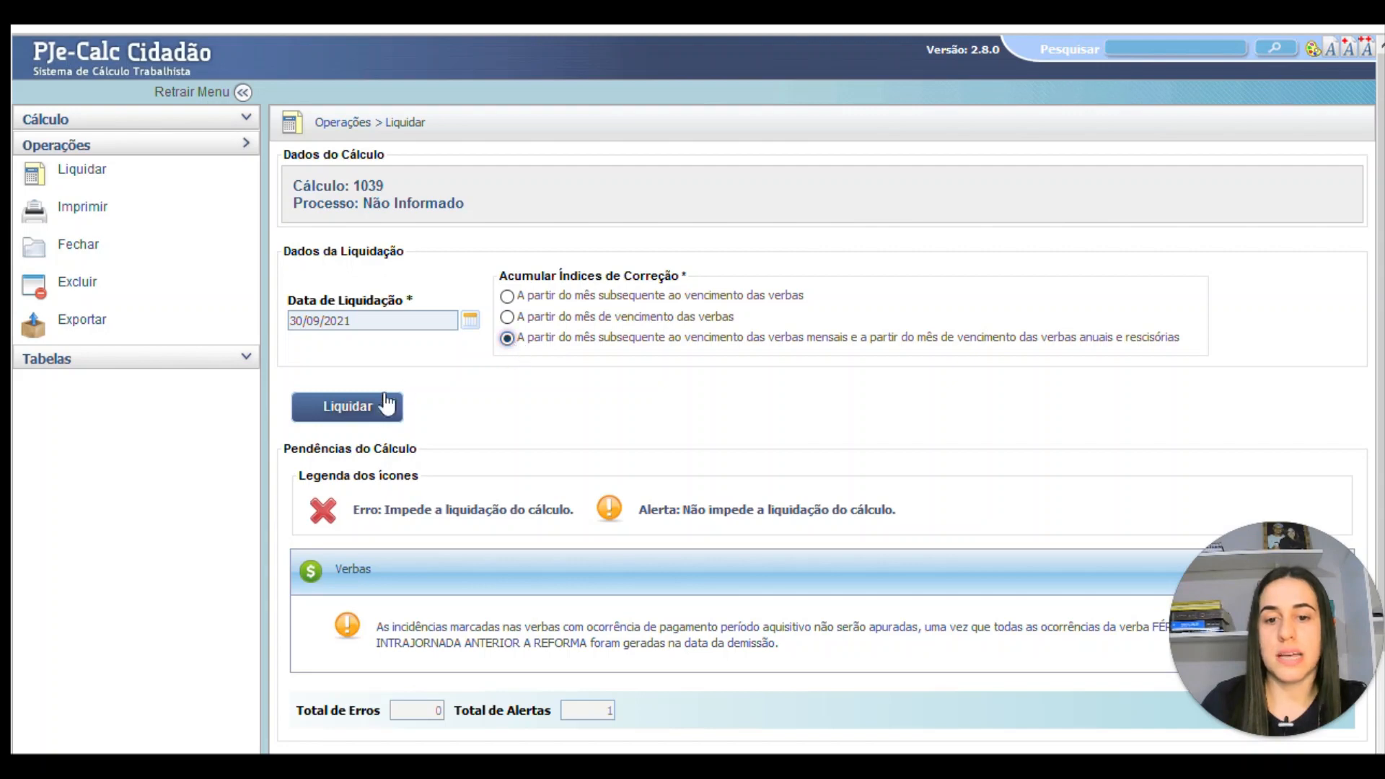
left_click(361, 406)
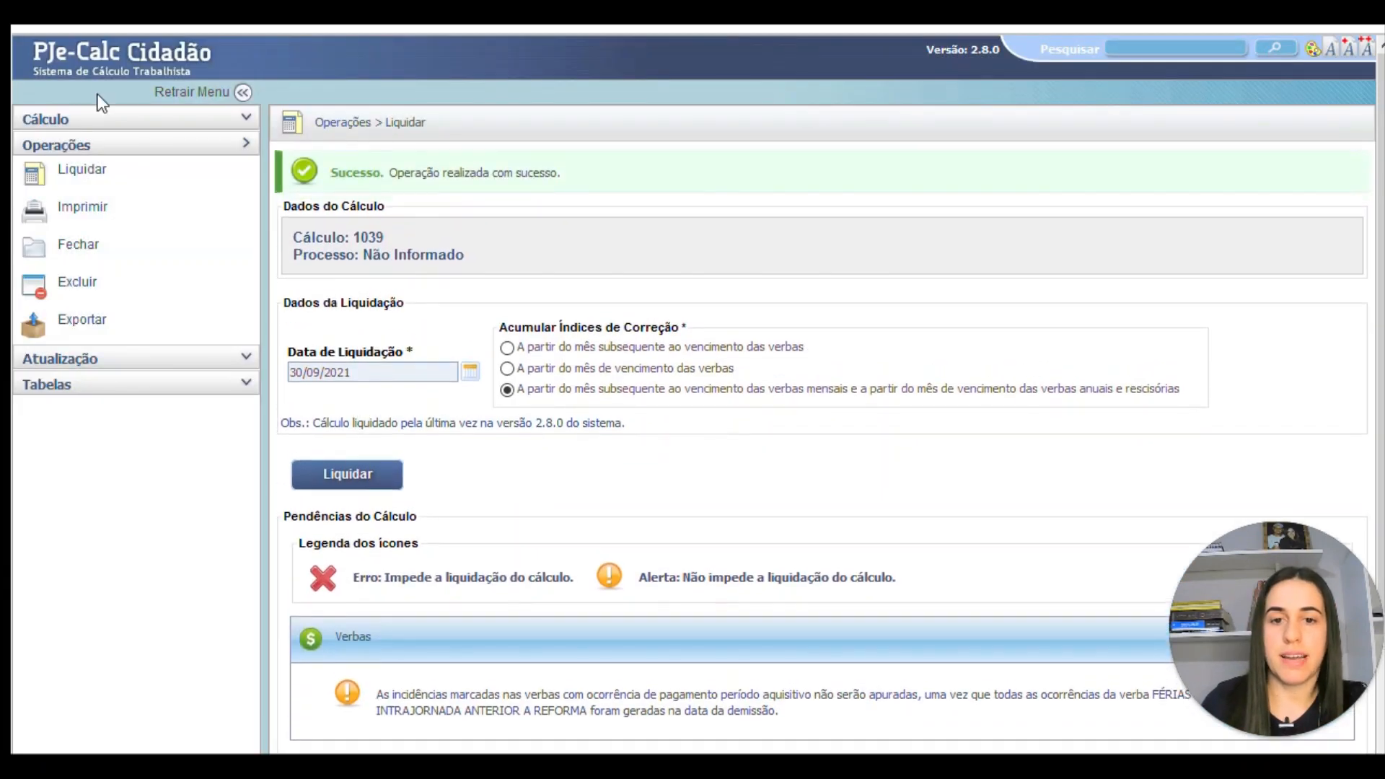
- Examine the monthly occurrences of INTERVALO INTRAJORNADA ANTERIOR A REFORMA in the Verbas
left_click(76, 120)
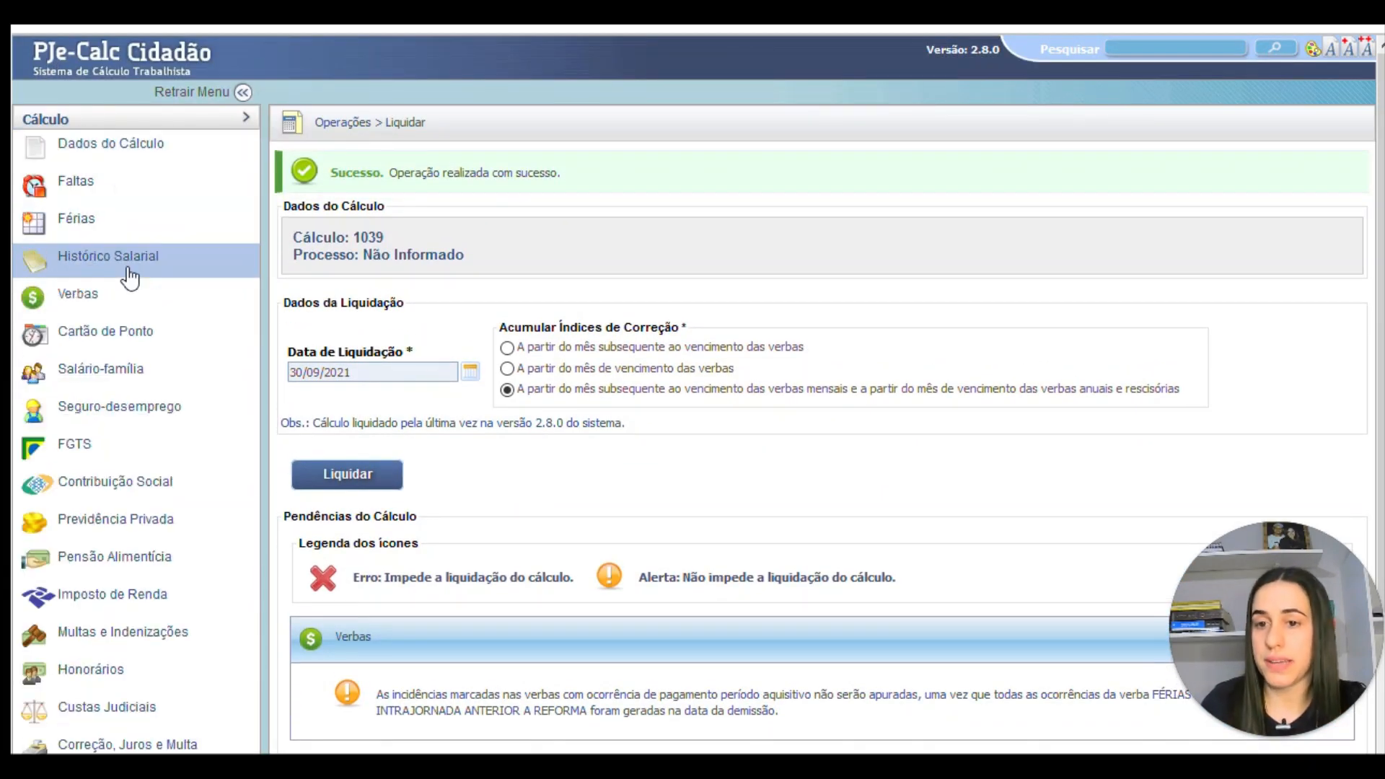
left_click(81, 295)
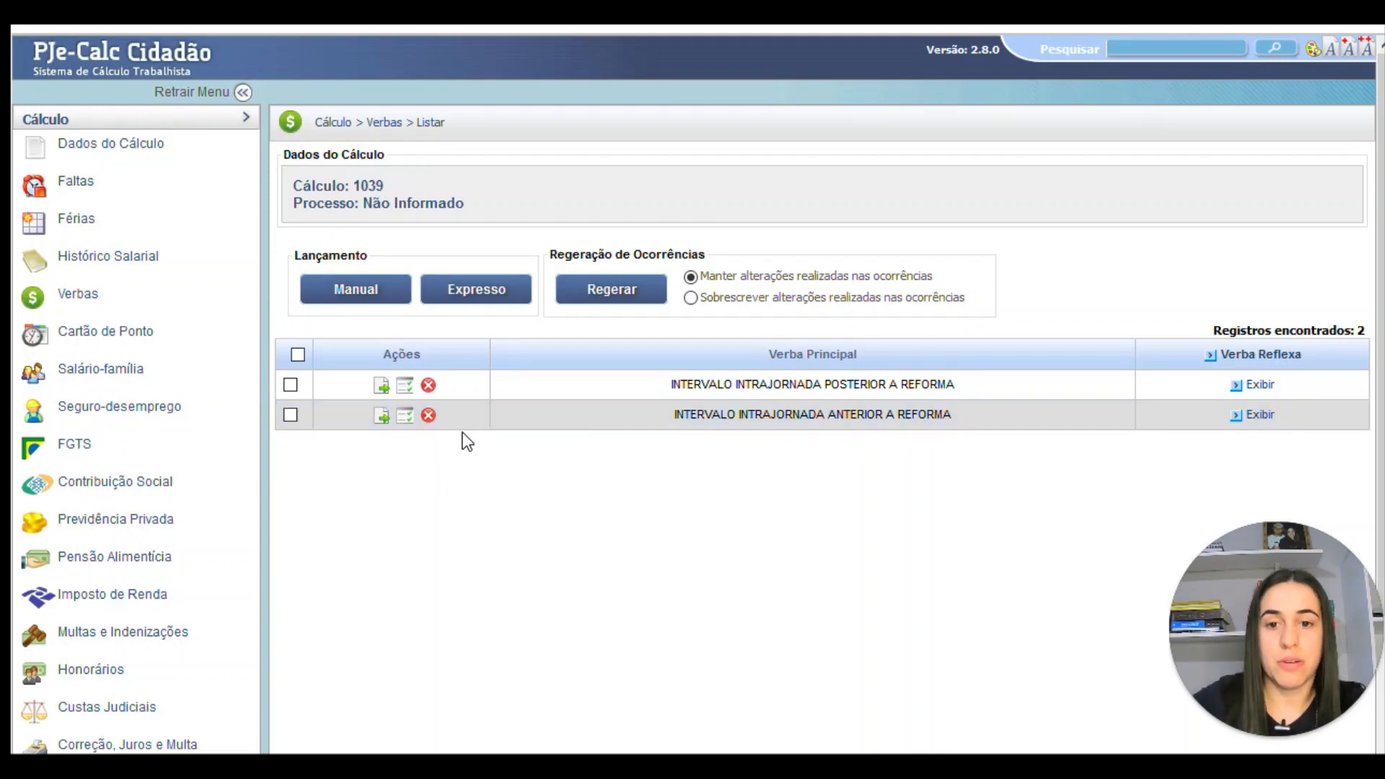
left_click(403, 422)
scroll(540, 435, "down", 3)
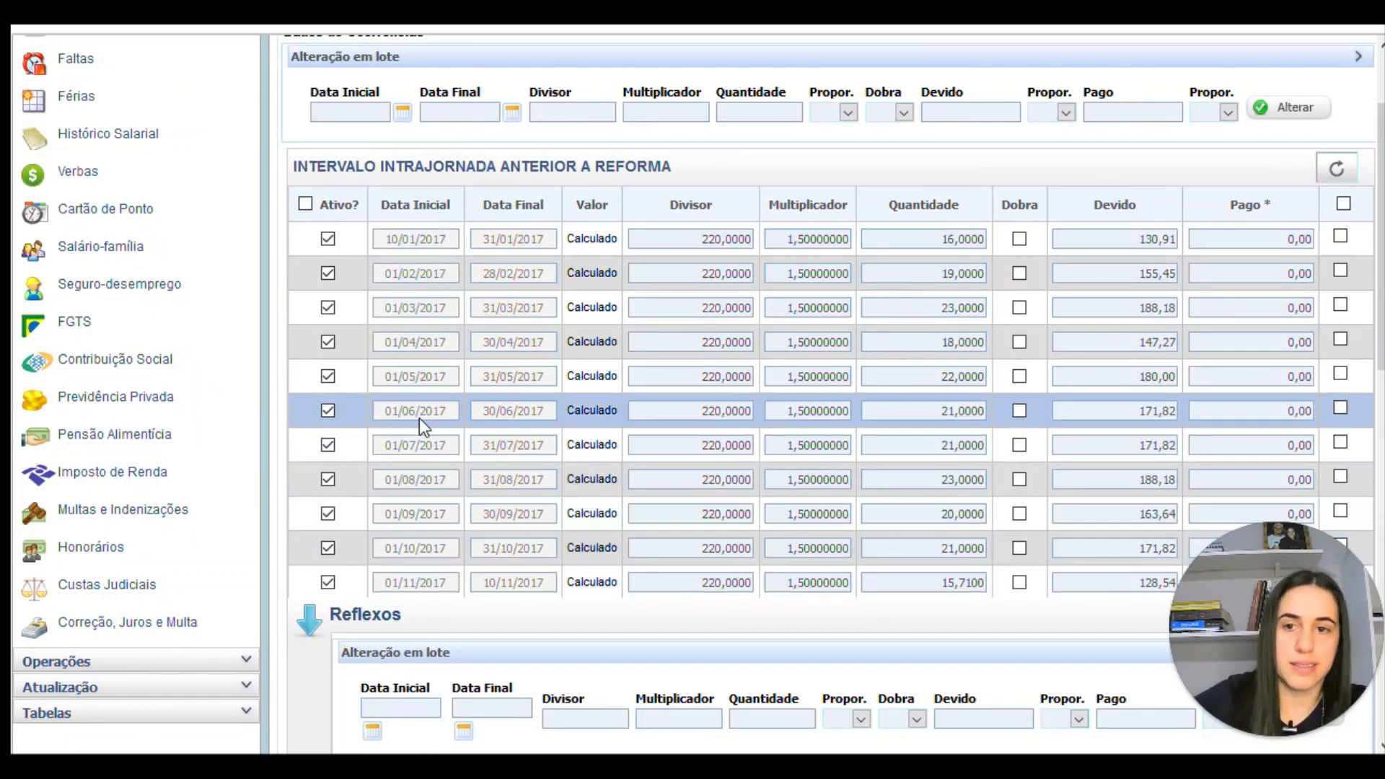
- Compare the occurrences of INTERVALO INTRAJORNADA POSTERIOR A REFORMA with the time card's monthly Hs Intrajornada quantities
left_click(69, 181)
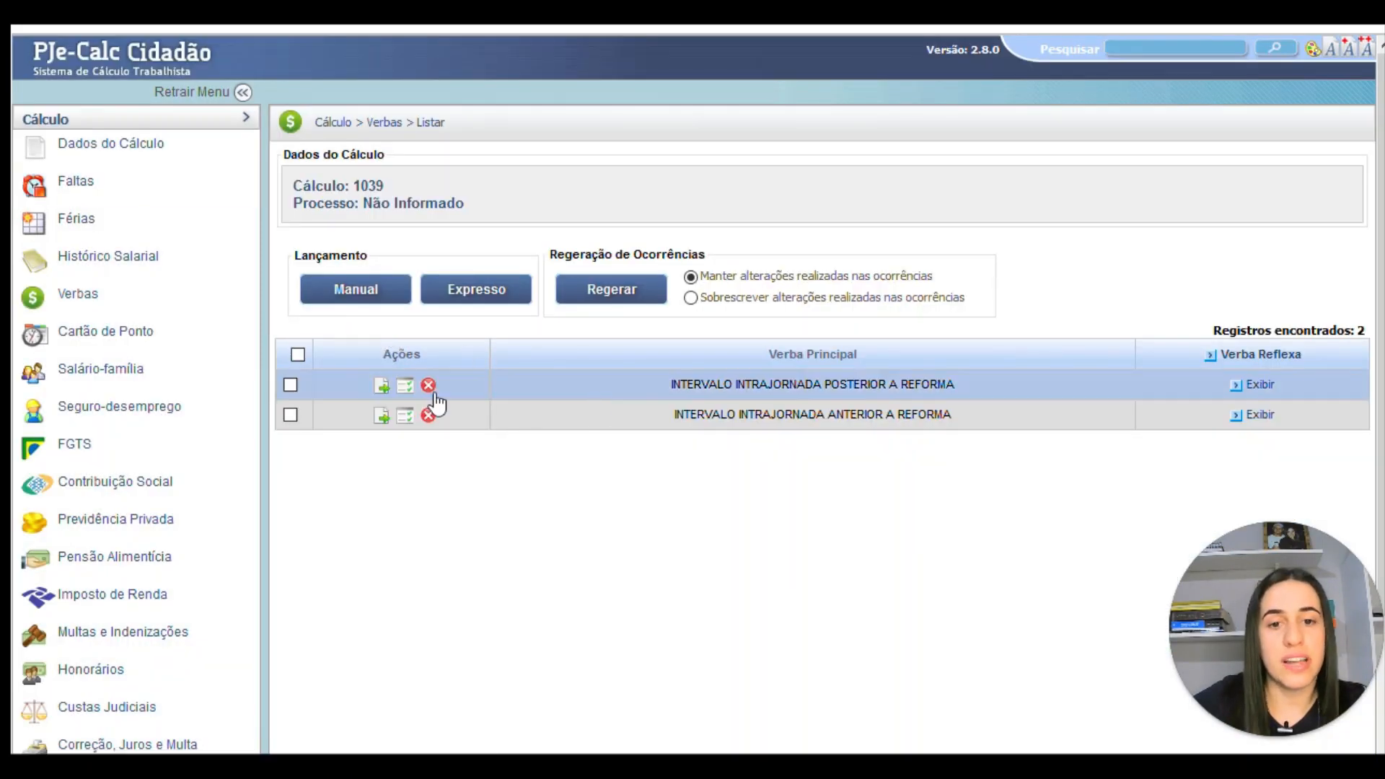
left_click(404, 385)
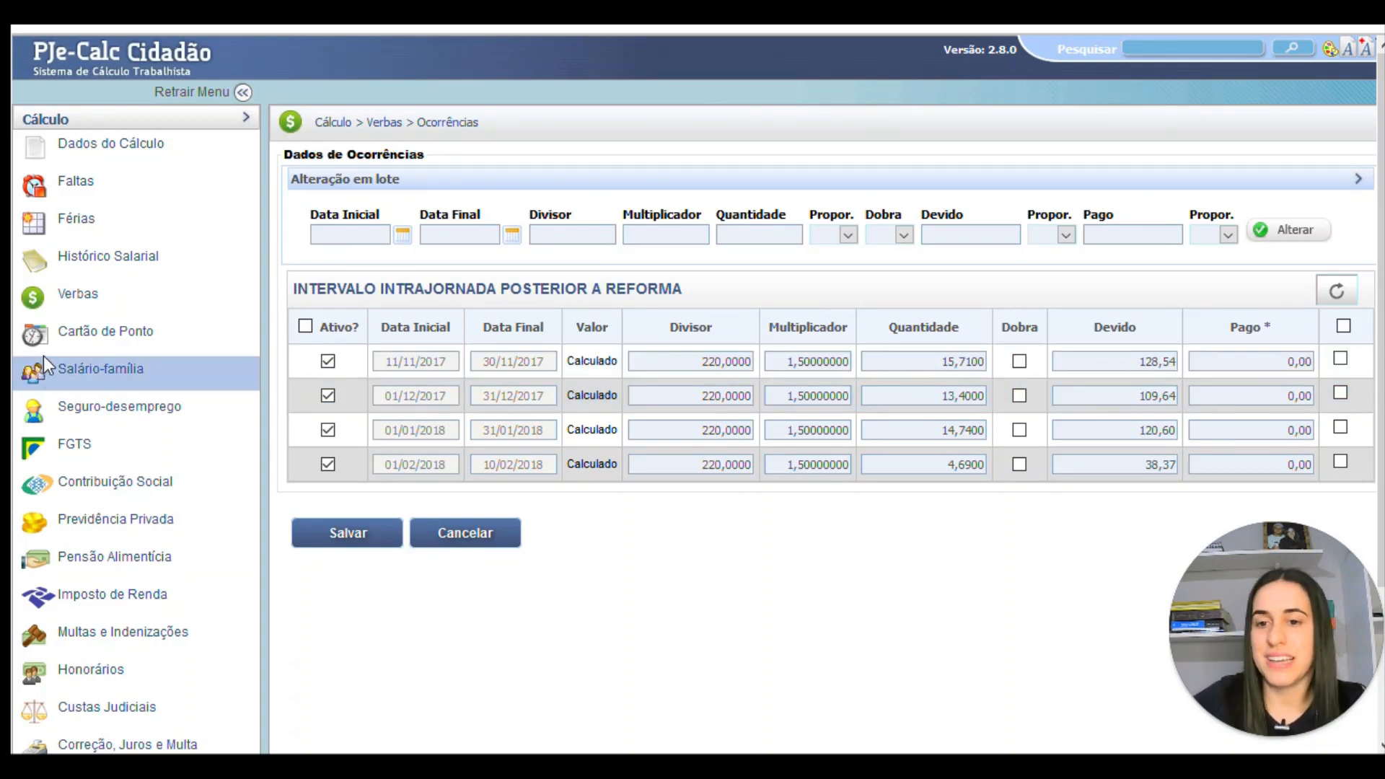
left_click(79, 331)
left_click(687, 267)
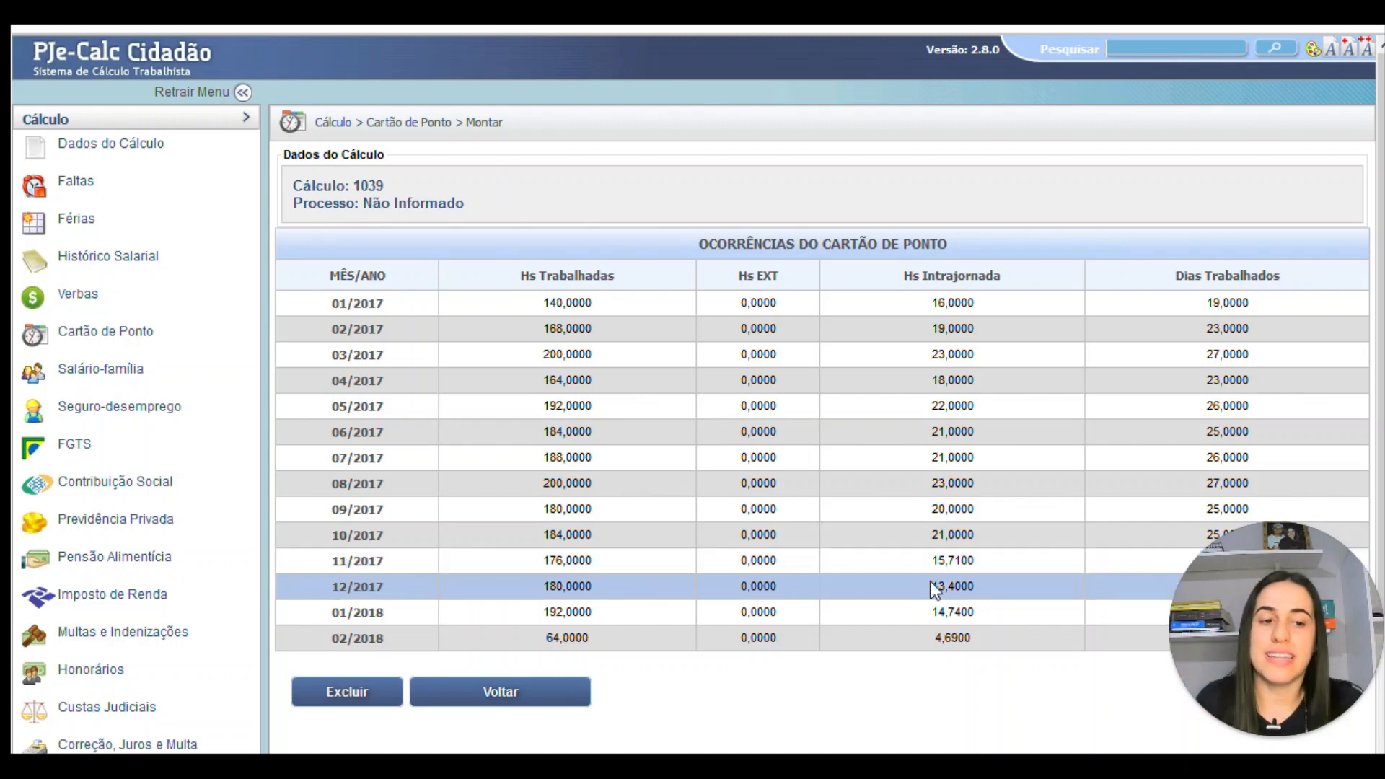
- Display the time card's daily occurrence grid for 11/2017 to check the days worked through 10/11/2017
left_click(543, 696)
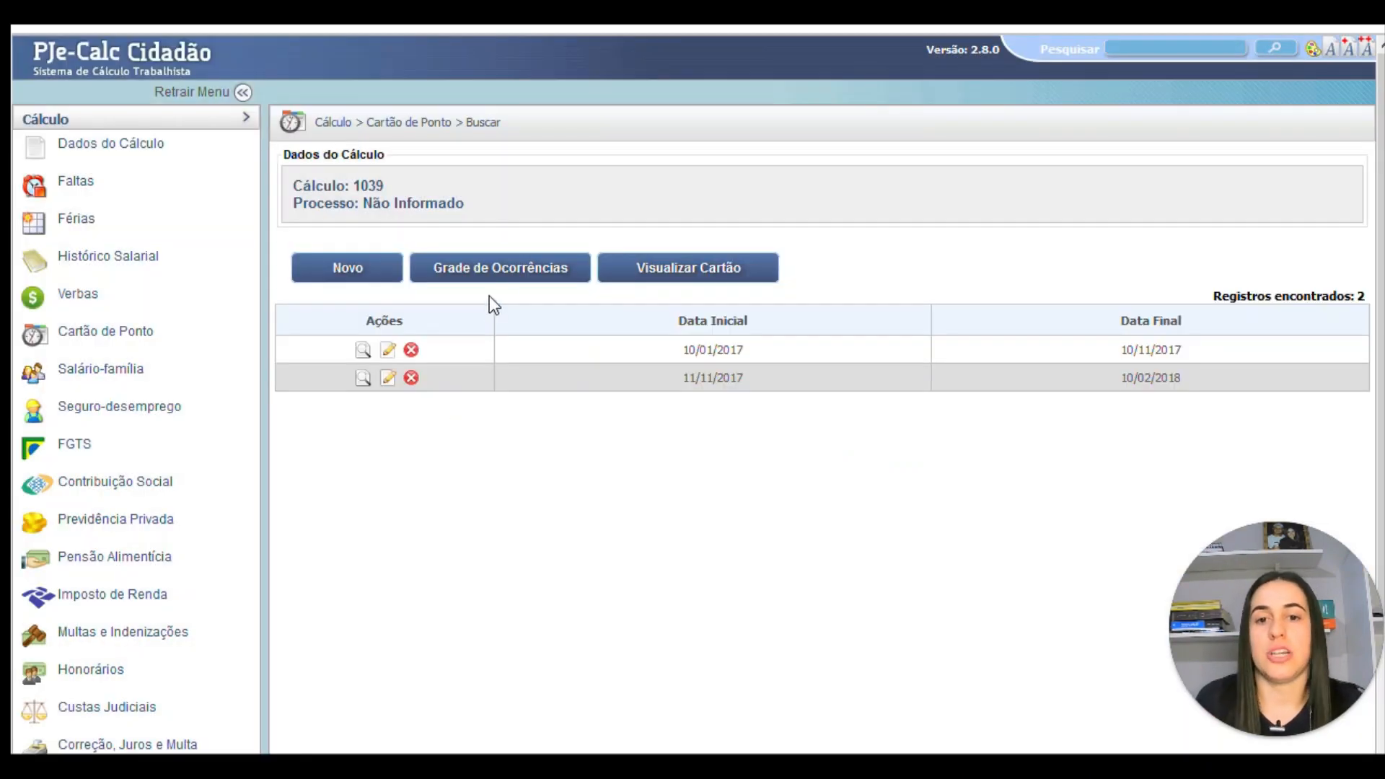
left_click(522, 277)
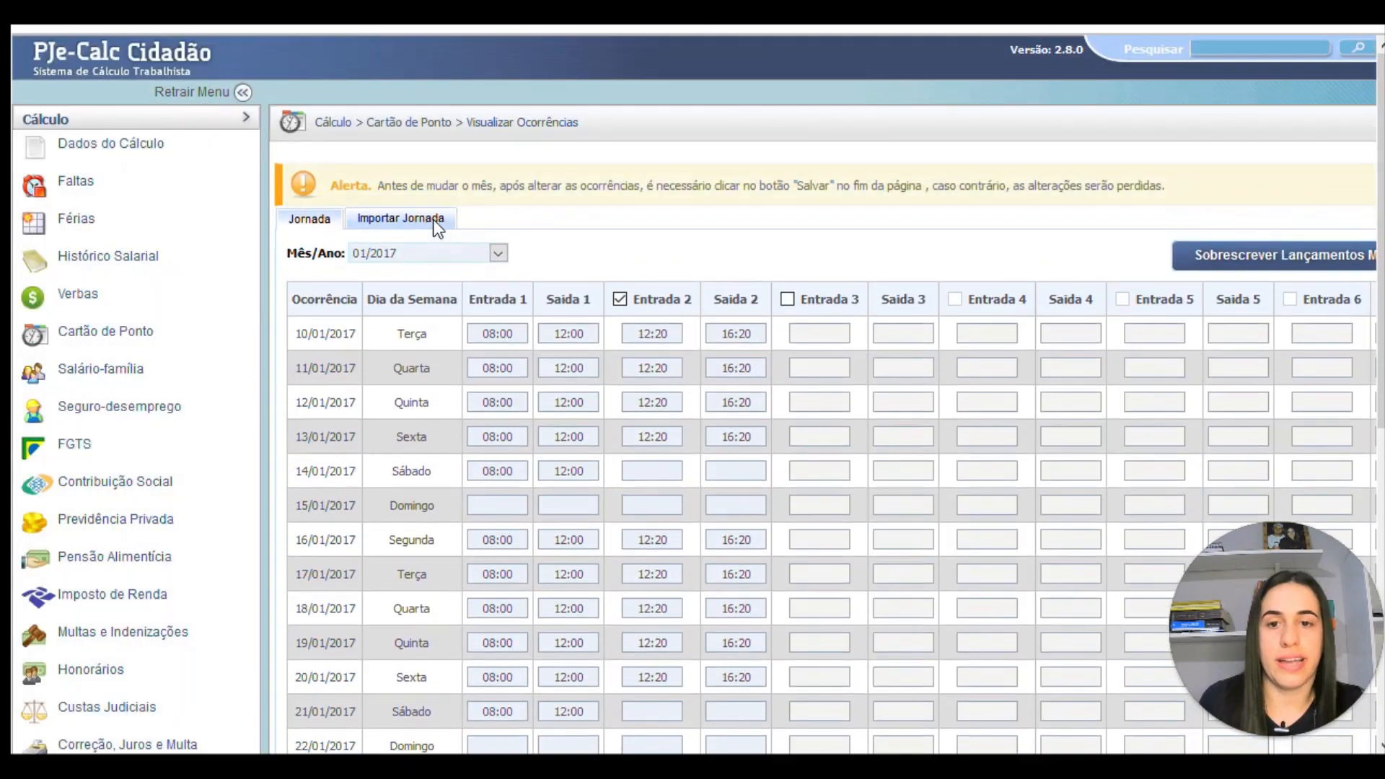
left_click(422, 246)
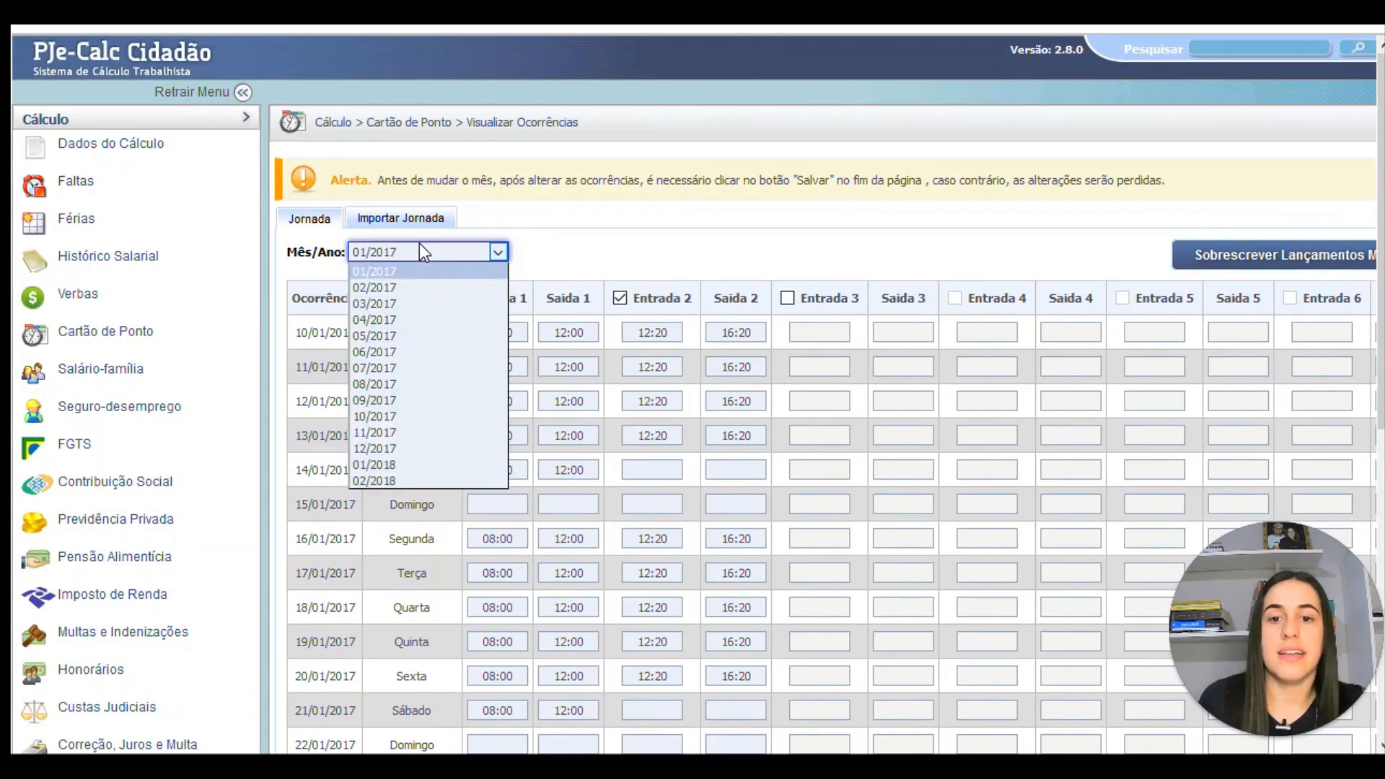
left_click(379, 433)
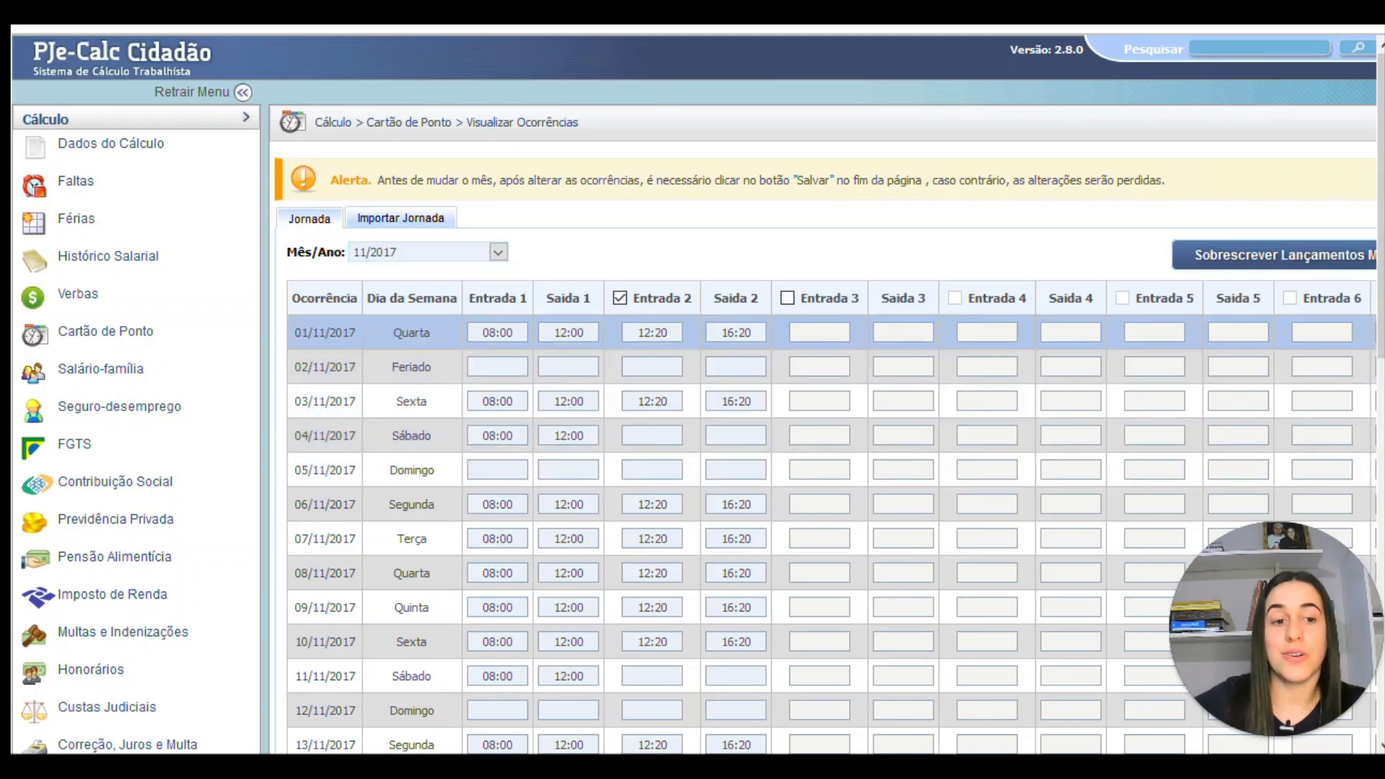
- Set the quantity of INTERVALO INTRAJORNADA ANTERIOR A REFORMA for 01/11/2017 to 10/11/2017 to 8 and save the occurrences
left_click(87, 299)
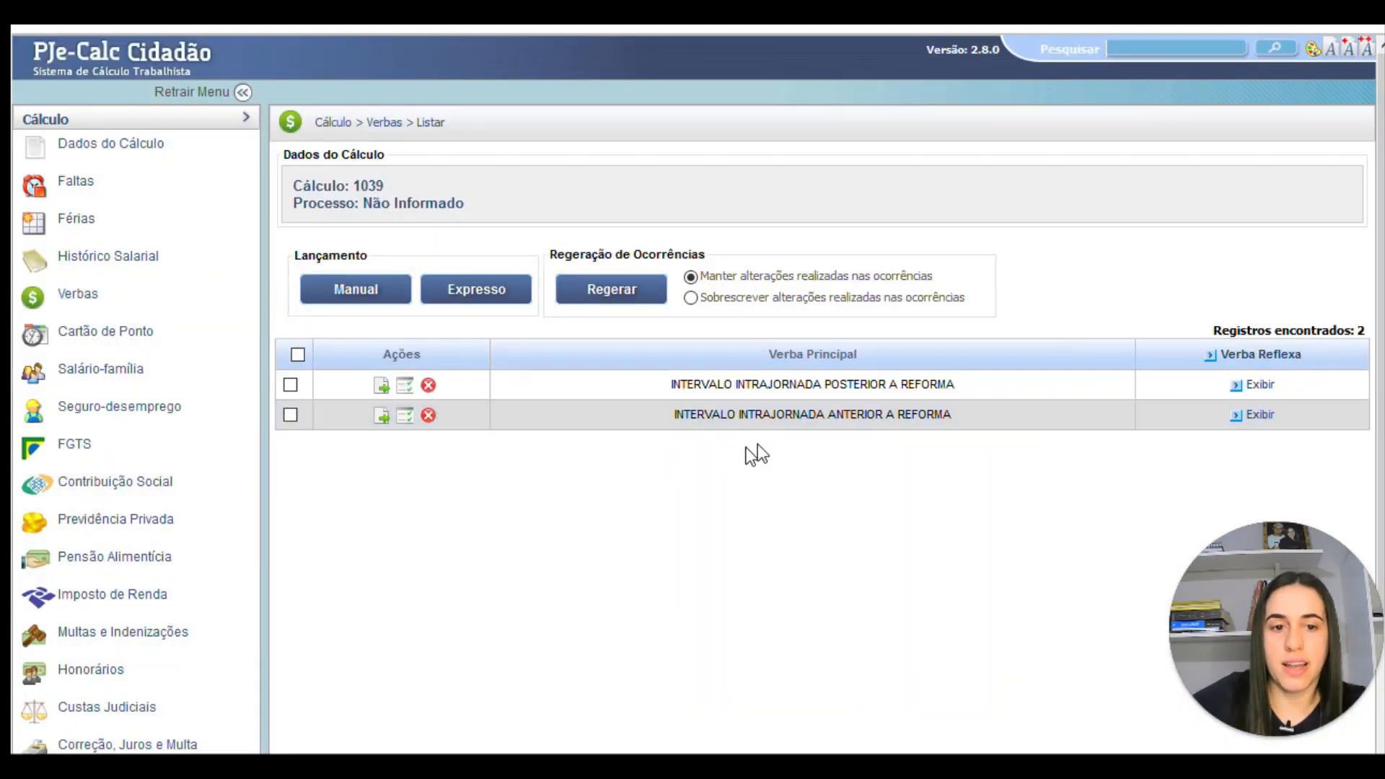
left_click(406, 417)
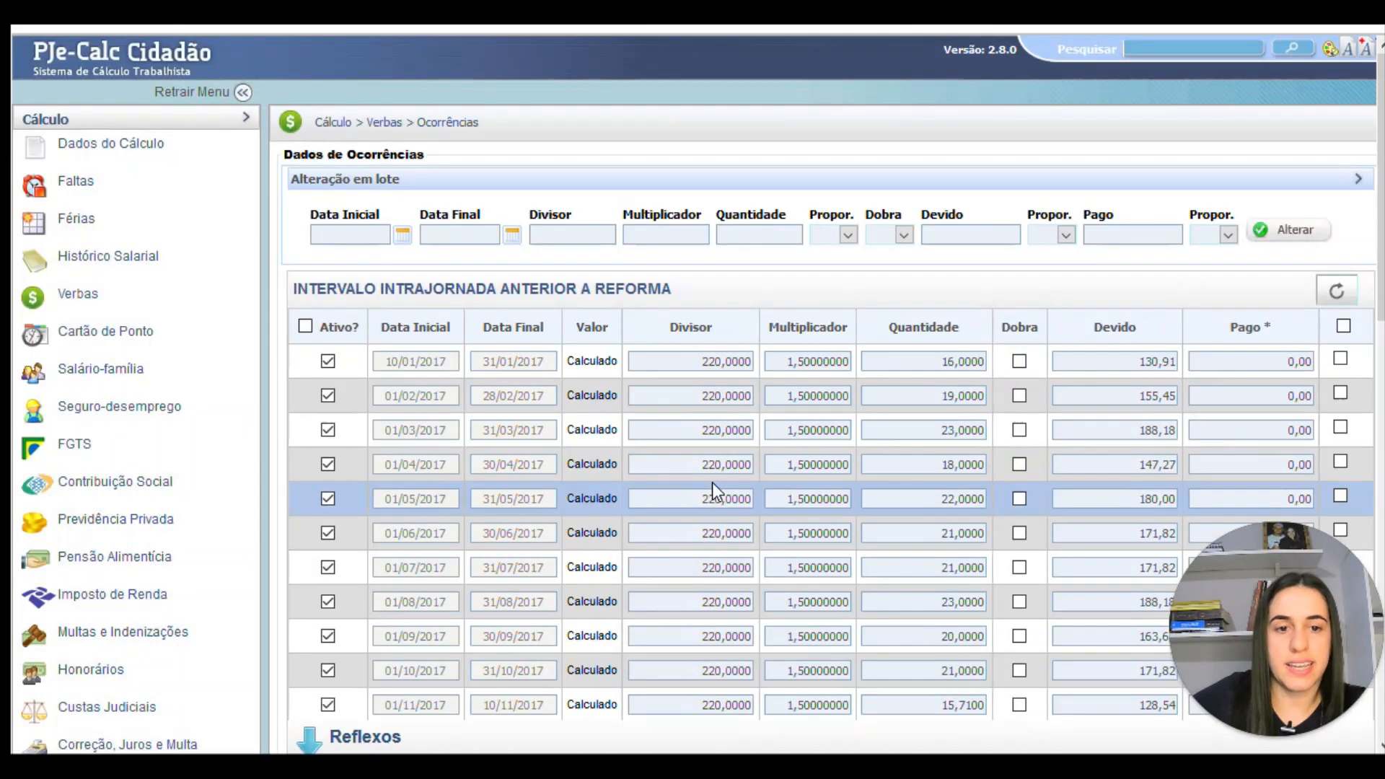
scroll(851, 541, "down", 3)
left_click(967, 584)
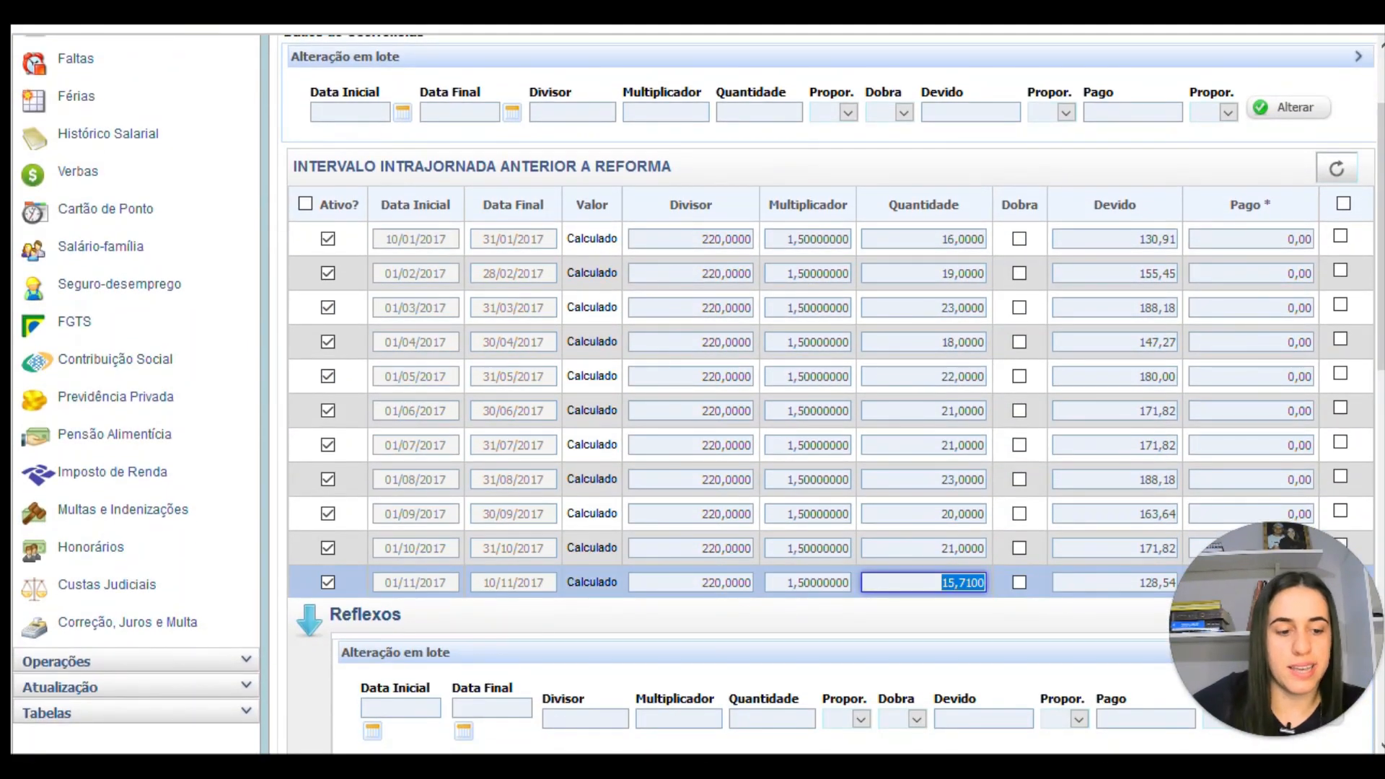
key("BackSpace")
scroll(942, 586, "down", 10)
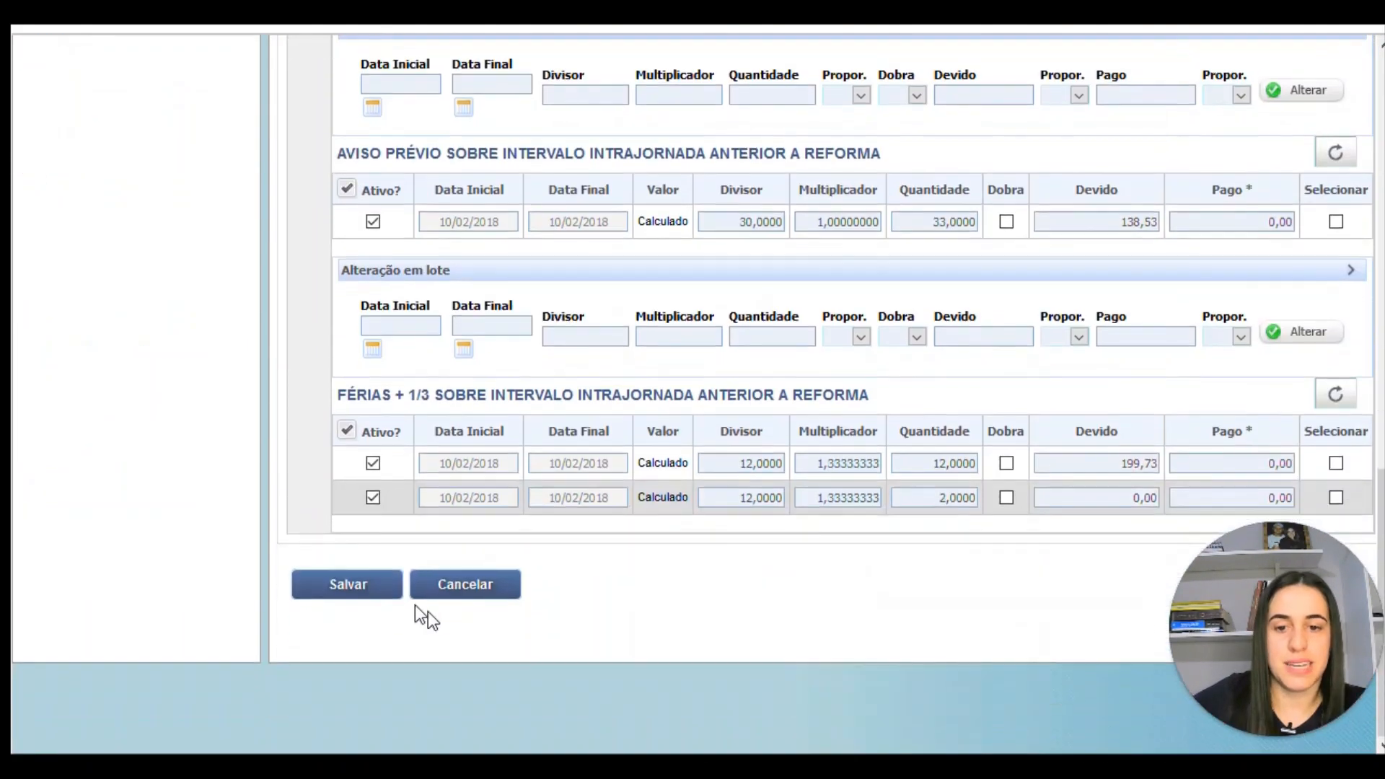
left_click(366, 588)
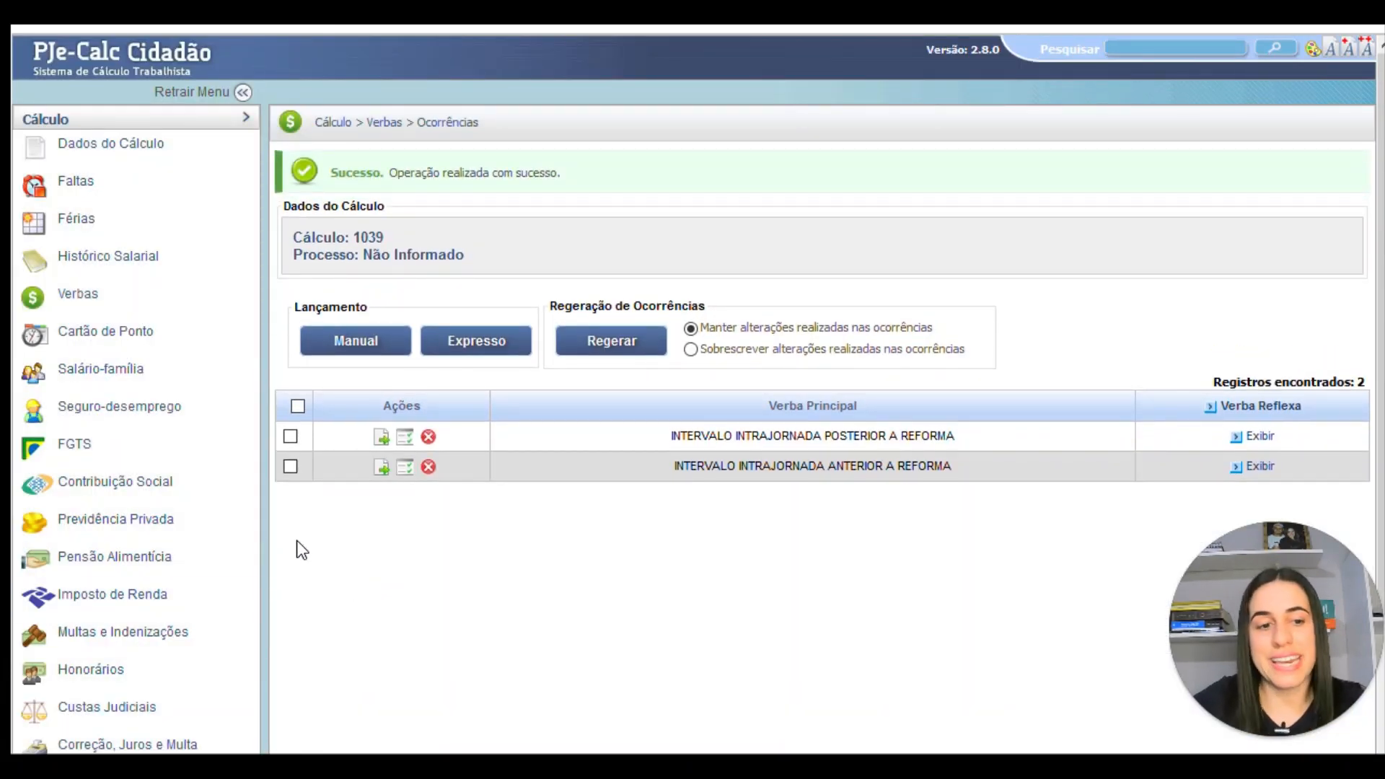
- Recheck the time card's daily entries for 11/2017, counting the days with a shortened break through 10/11/2017
left_click(78, 329)
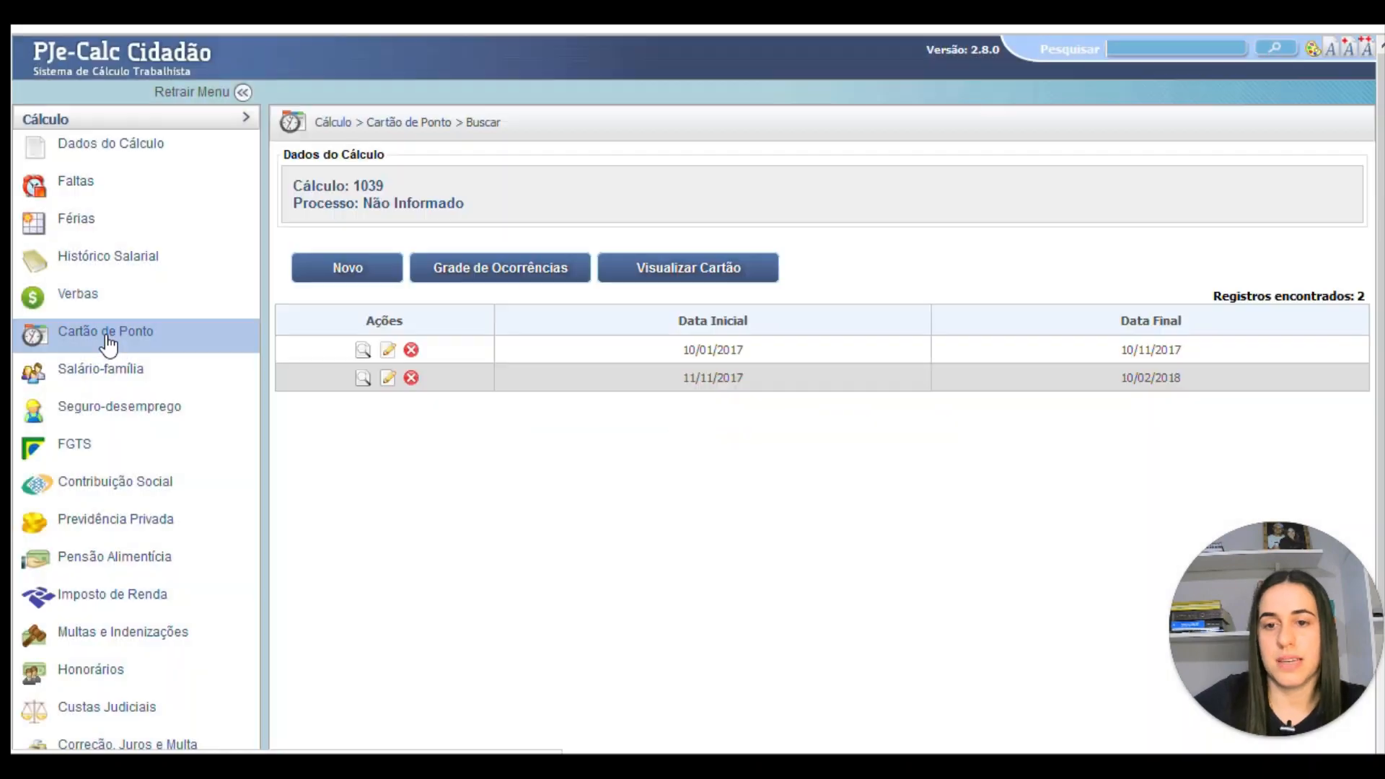
left_click(530, 271)
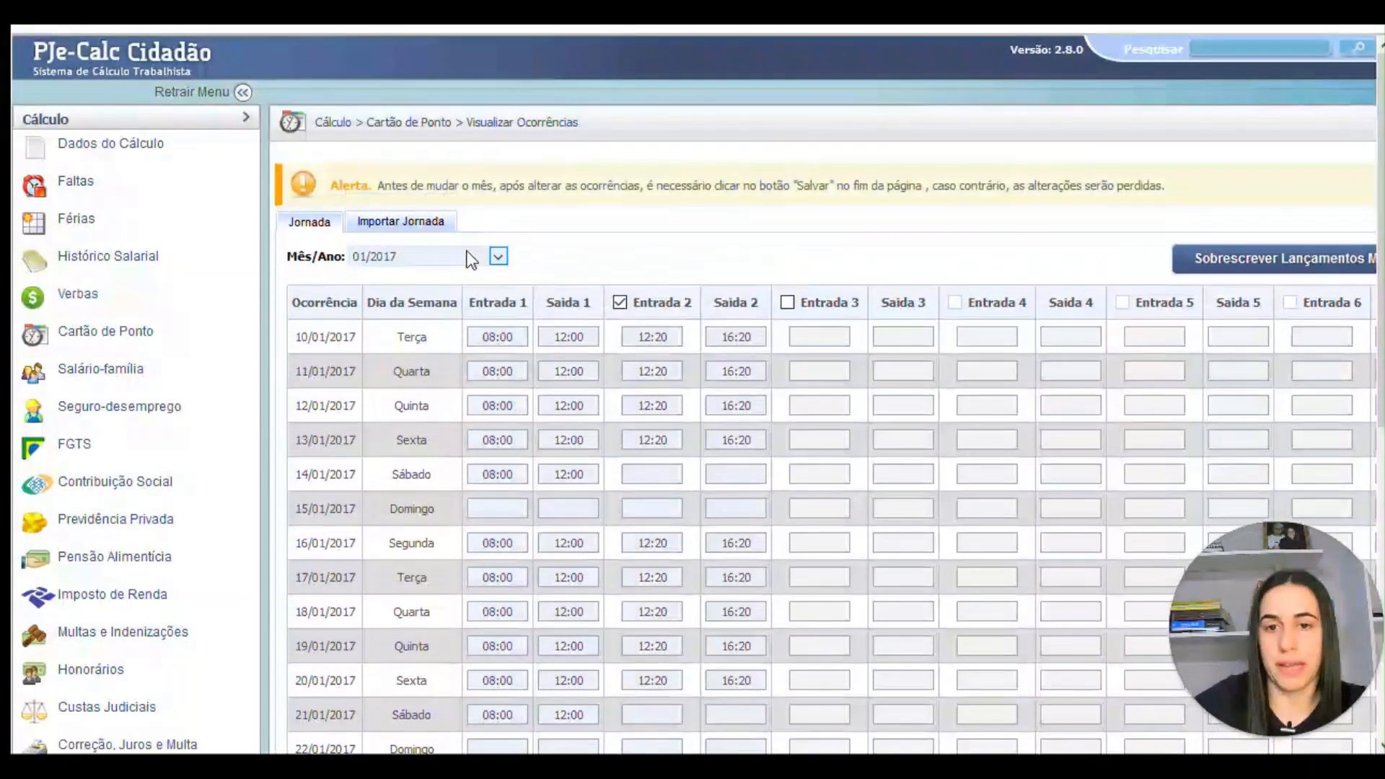
left_click(456, 252)
left_click(397, 433)
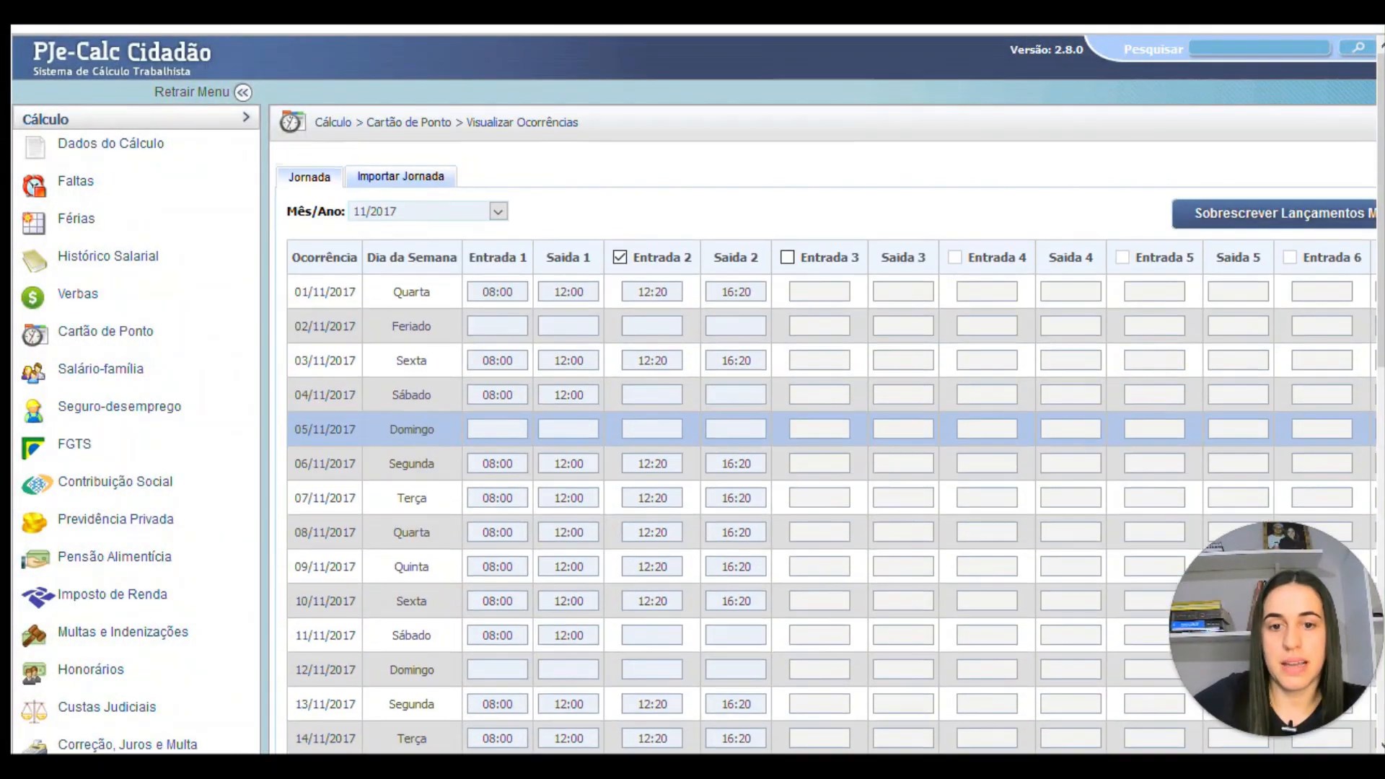
scroll(426, 429, "down", 1)
scroll(427, 428, "down", 10)
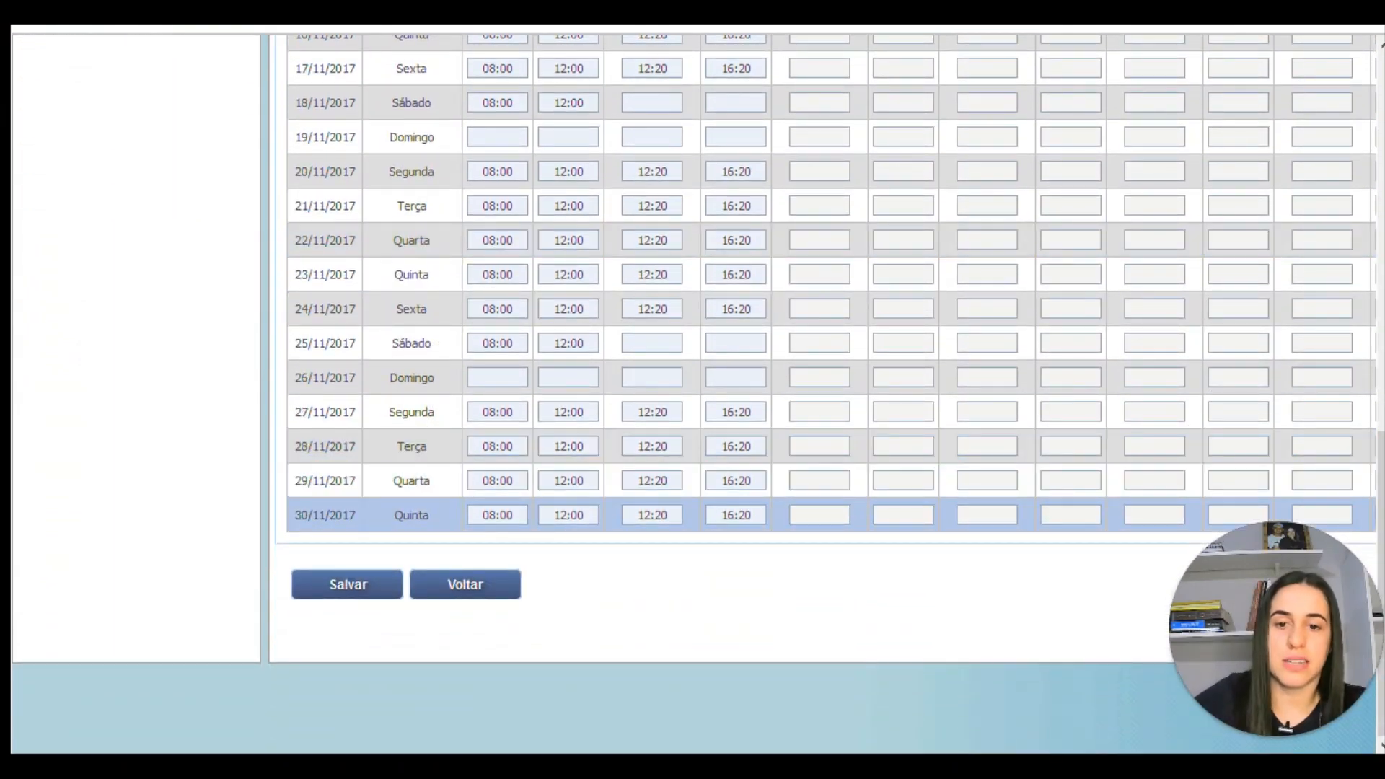
scroll(527, 483, "up", 12)
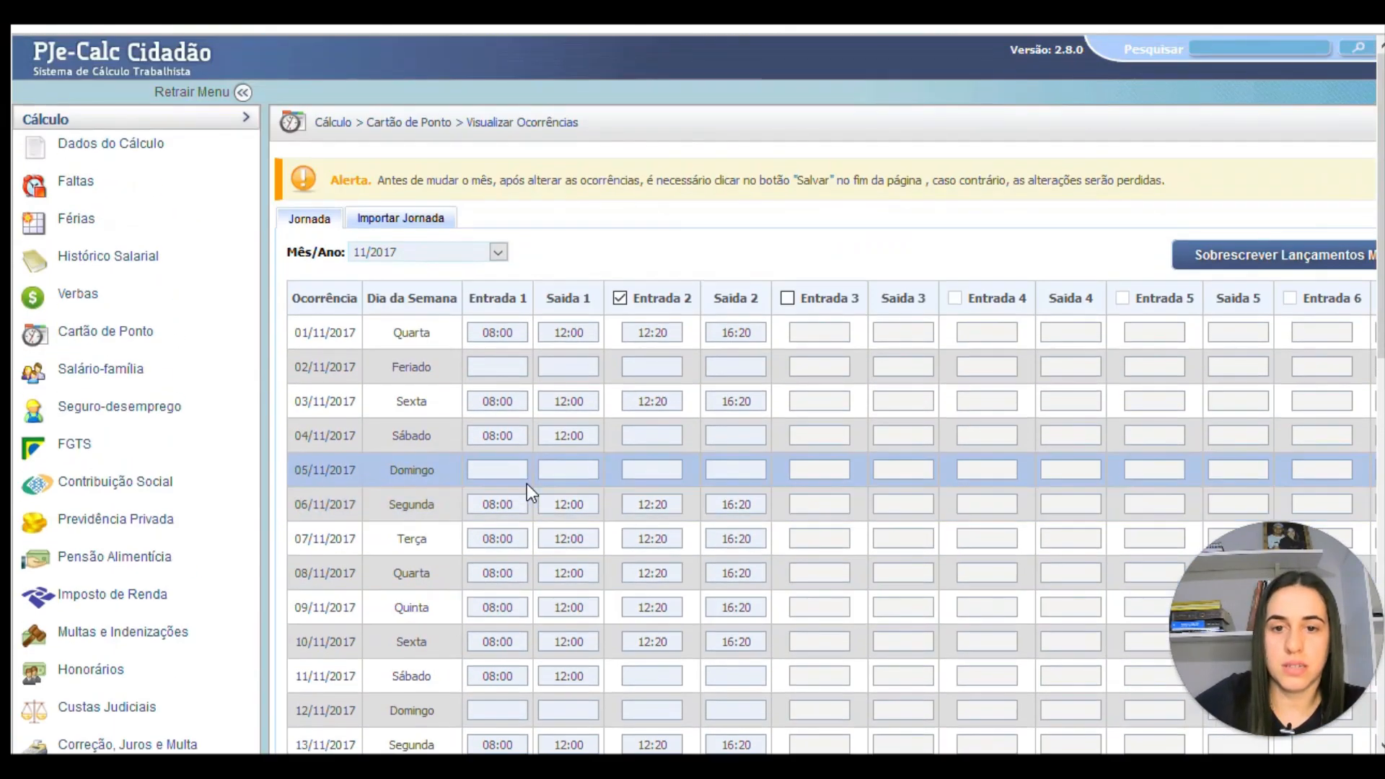
scroll(527, 483, "down", 5)
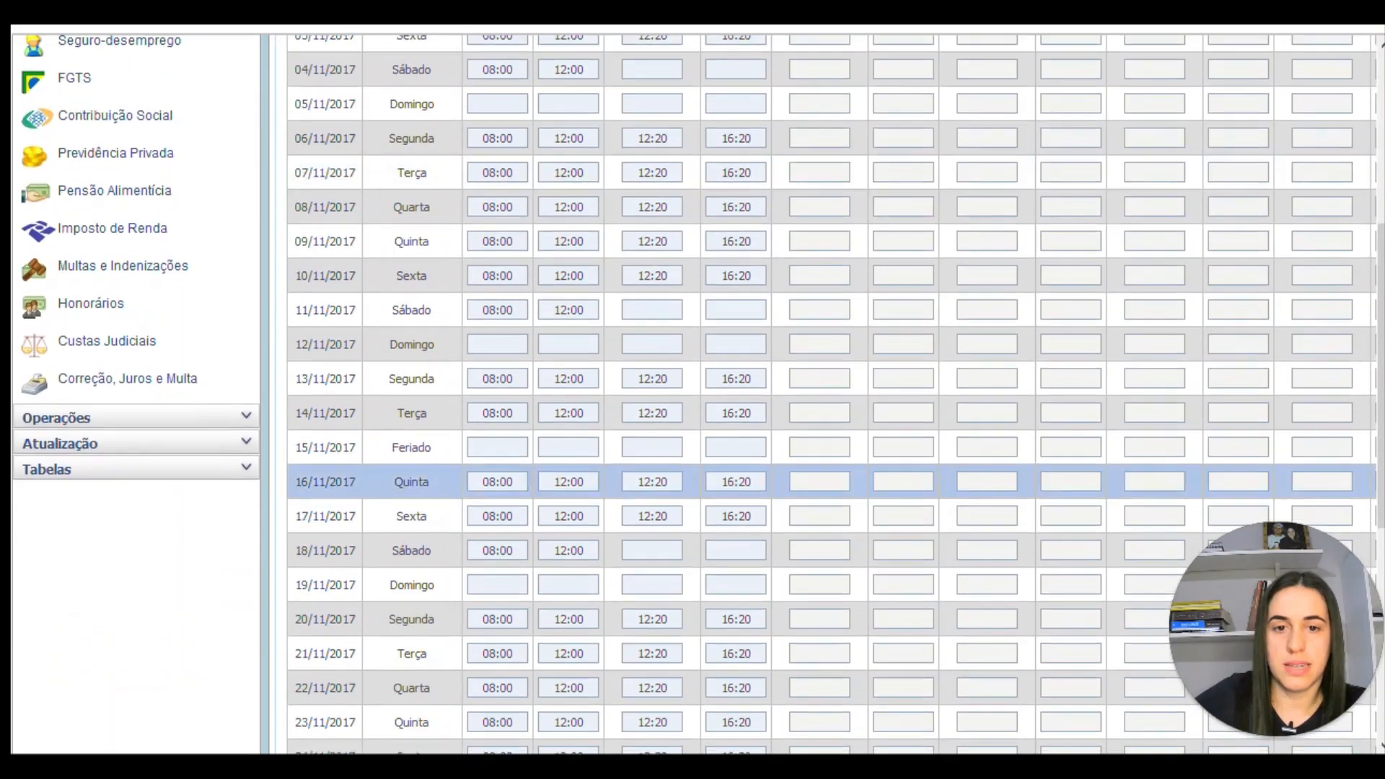
scroll(526, 361, "up", 5)
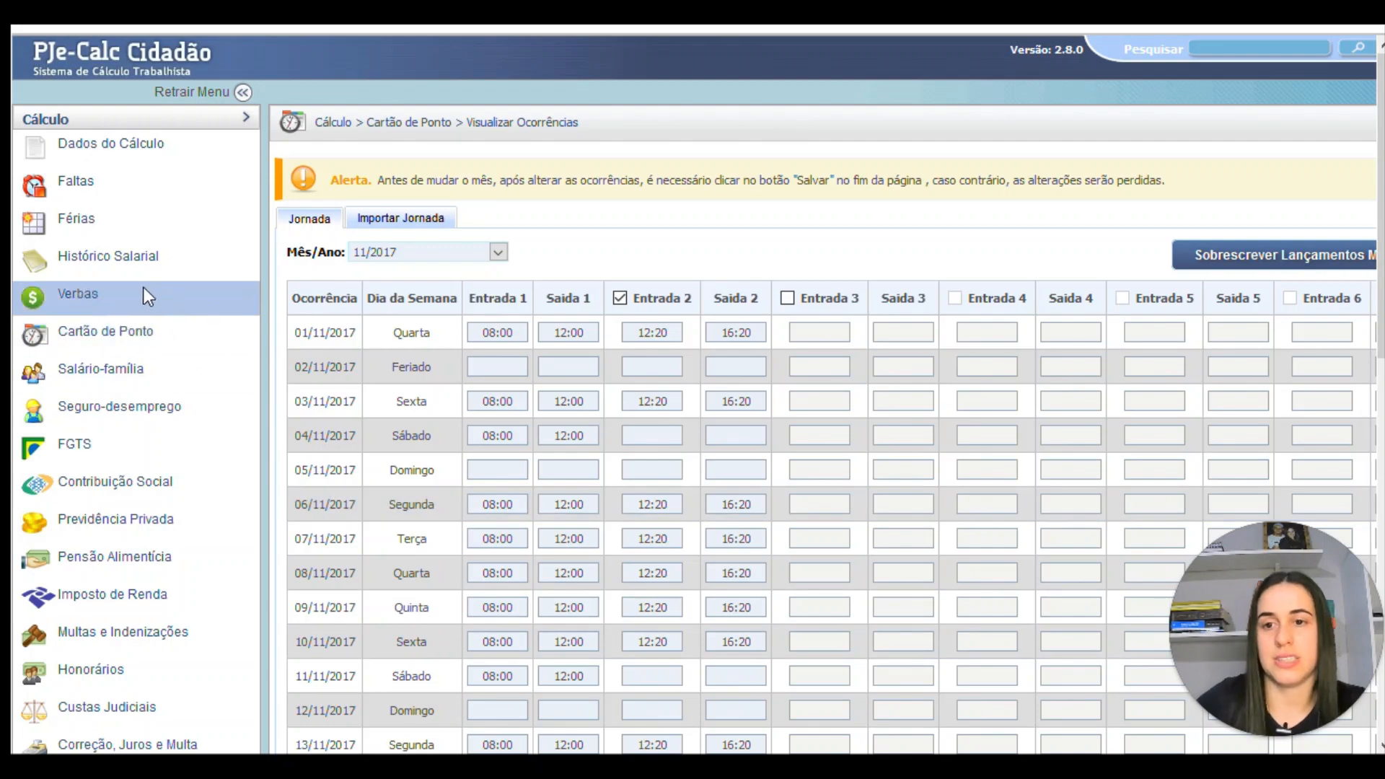
- Set the quantity of INTERVALO INTRAJORNADA ANTERIOR A REFORMA for 01/11/2017 to 10/11/2017 to 7 and save the occurrences
left_click(78, 293)
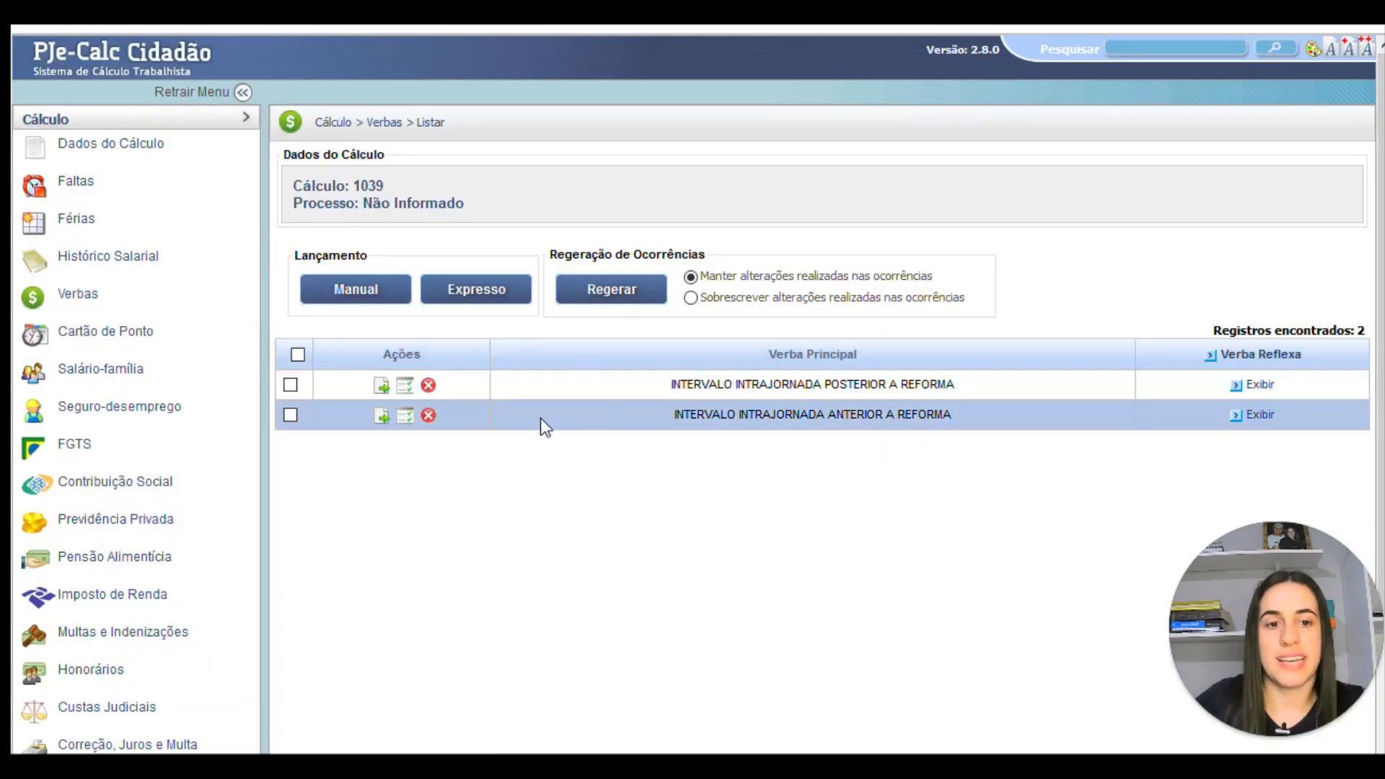
left_click(405, 416)
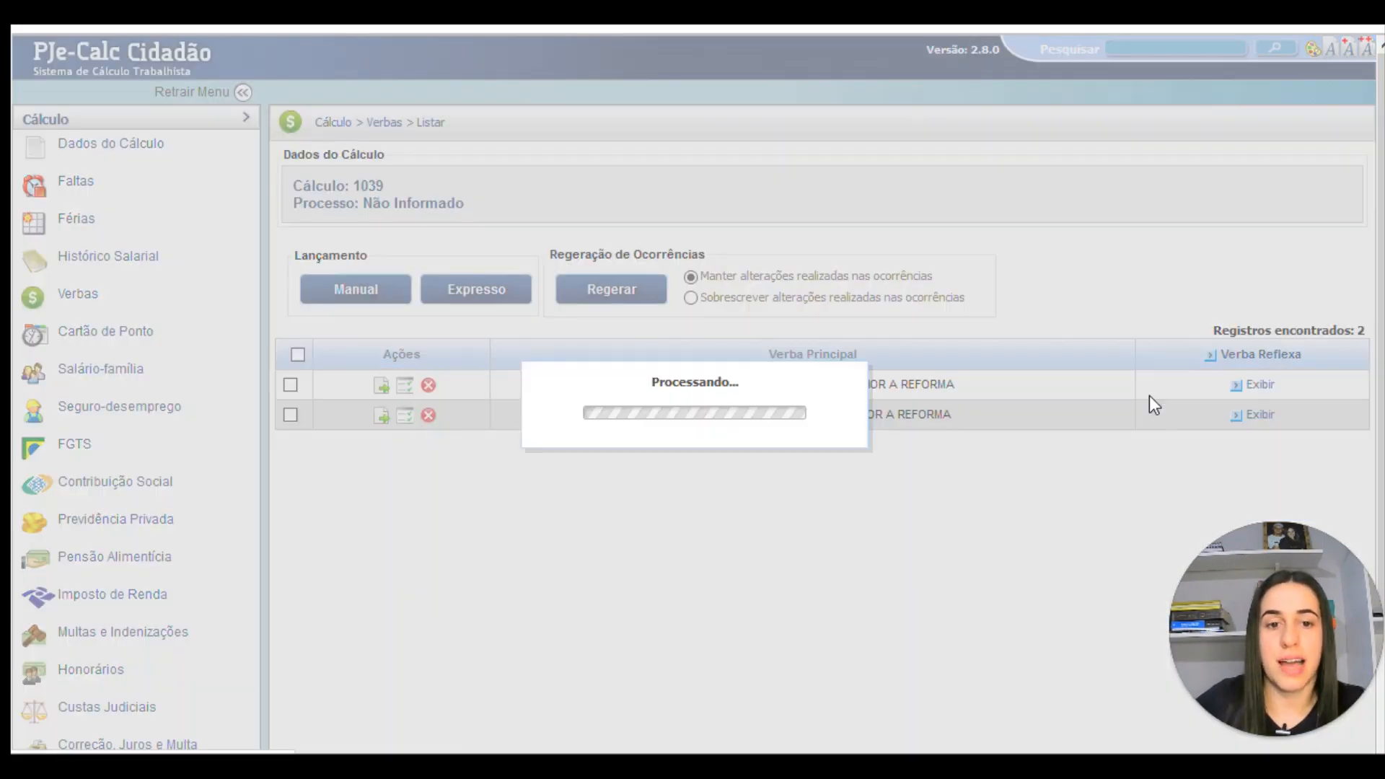
scroll(1023, 374, "down", 5)
left_click(963, 338)
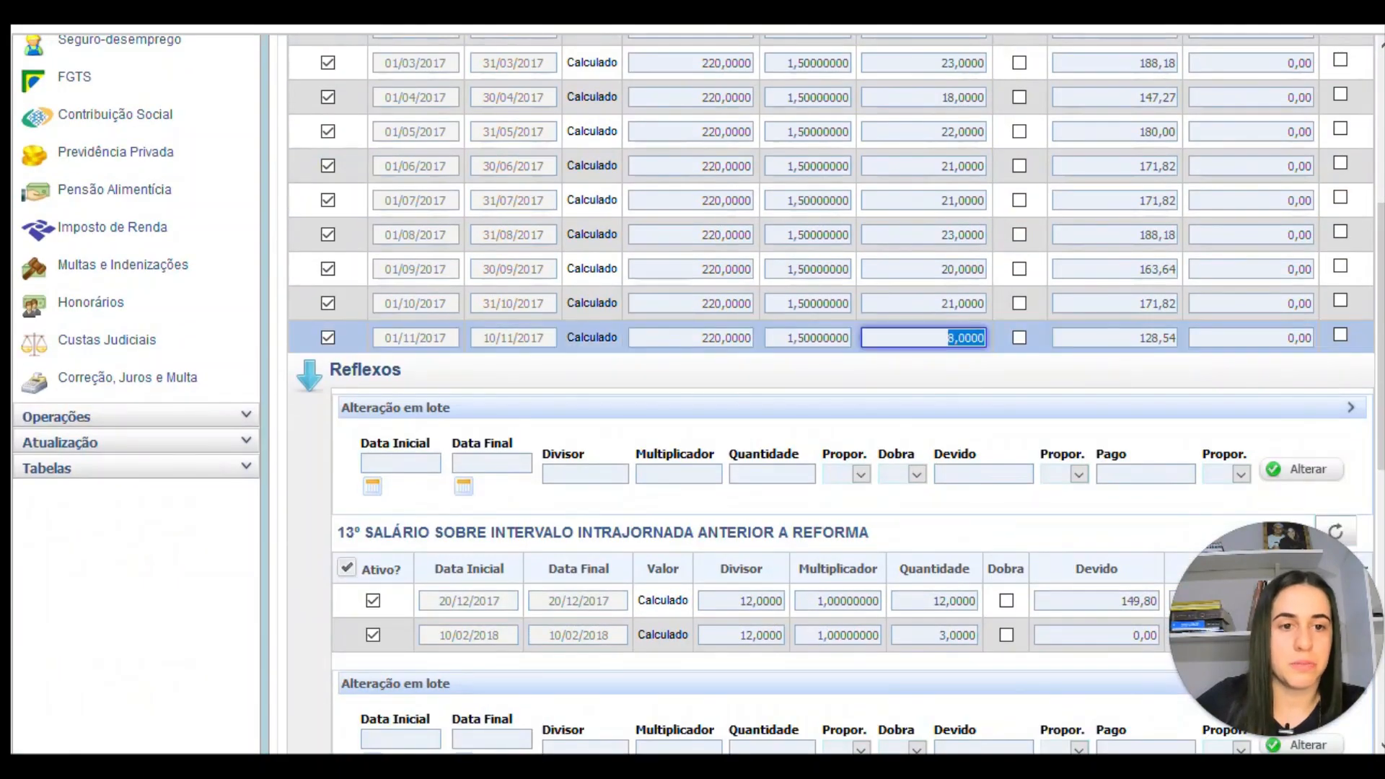
type("7")
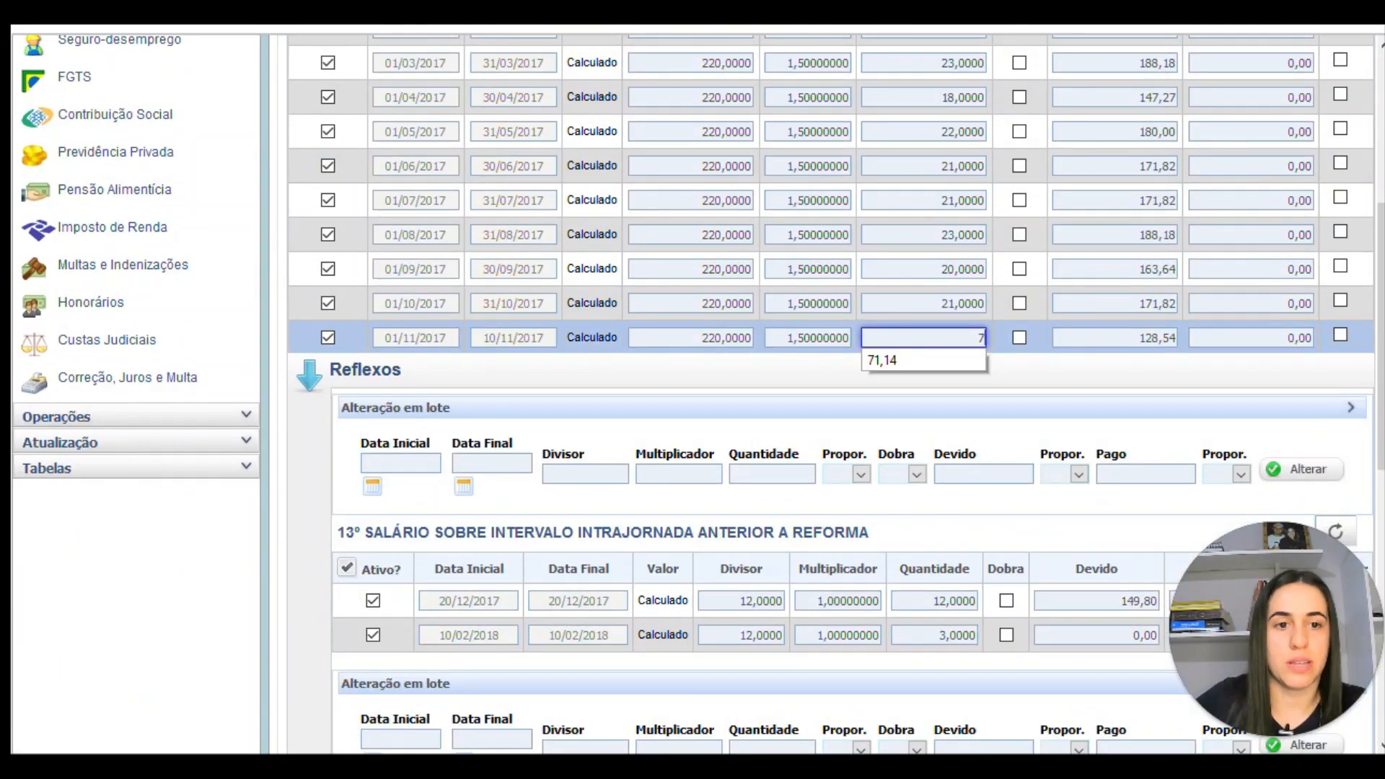
left_click(1049, 371)
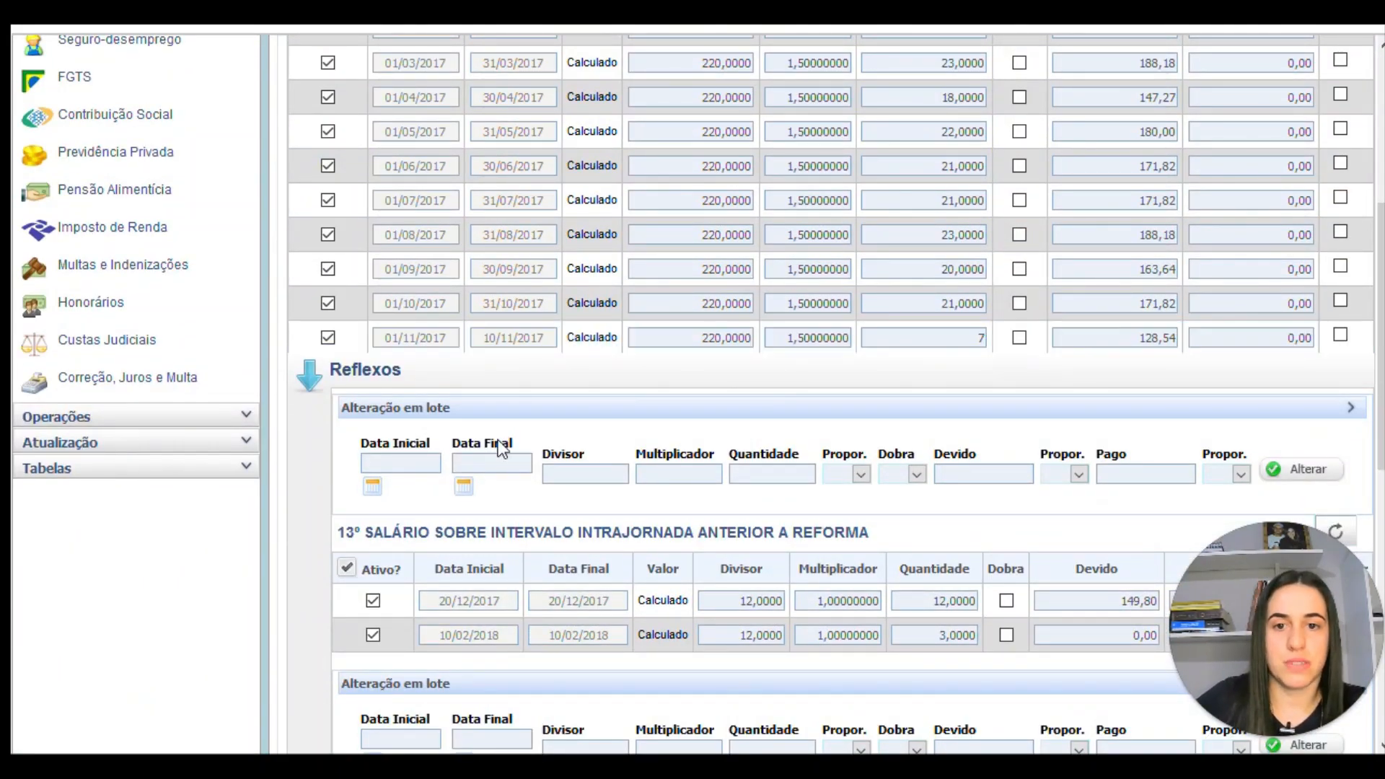
scroll(509, 448, "down", 9)
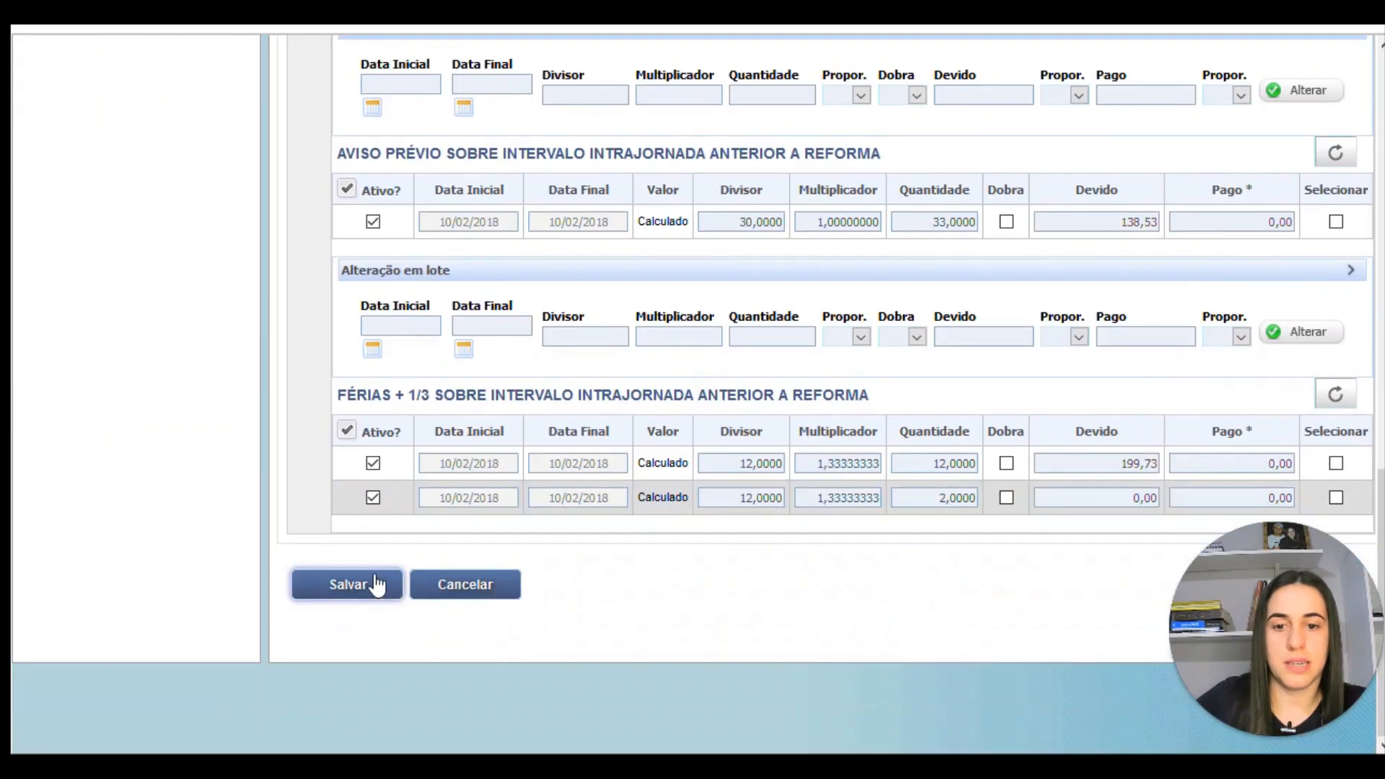
left_click(374, 582)
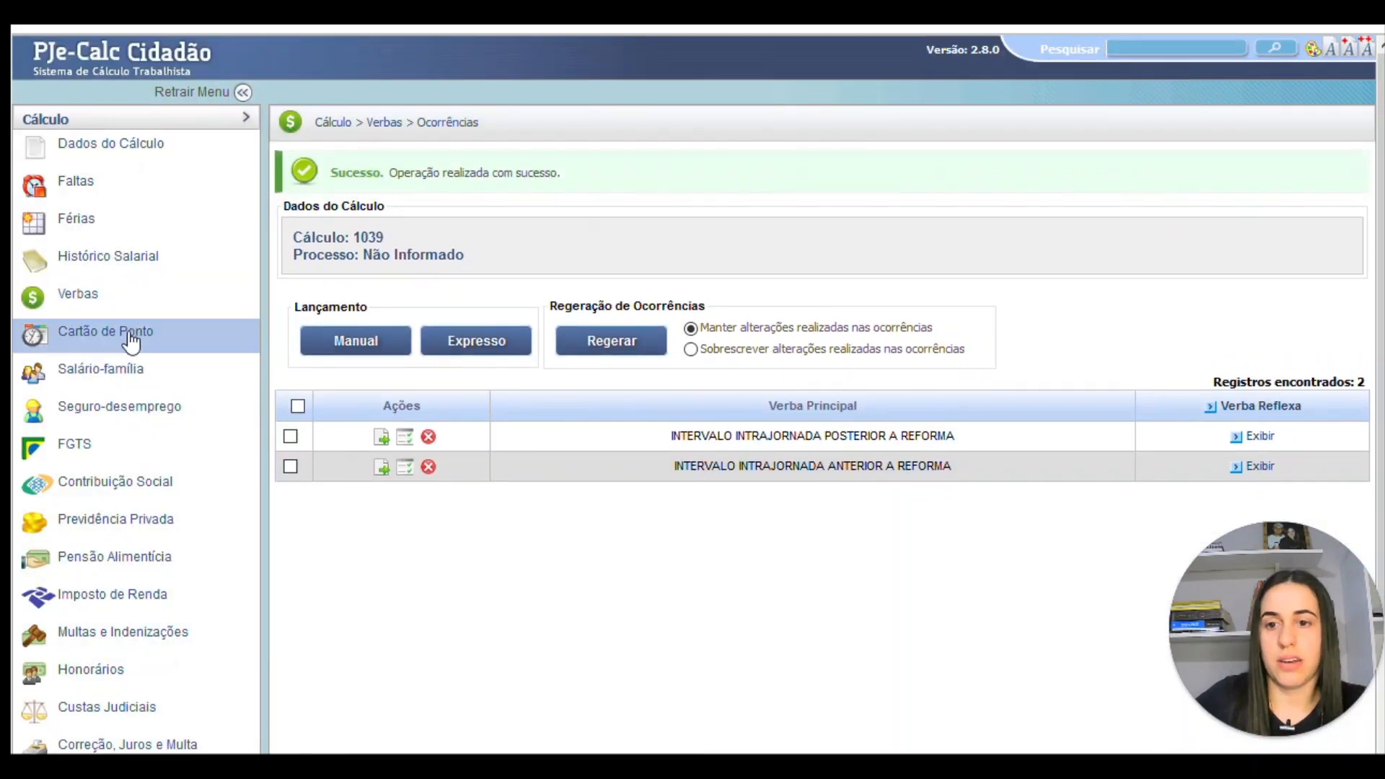
- Examine the 11/2017 time card entries from 11/11/2017 onward to count the days with a shortened break
left_click(124, 334)
left_click(479, 270)
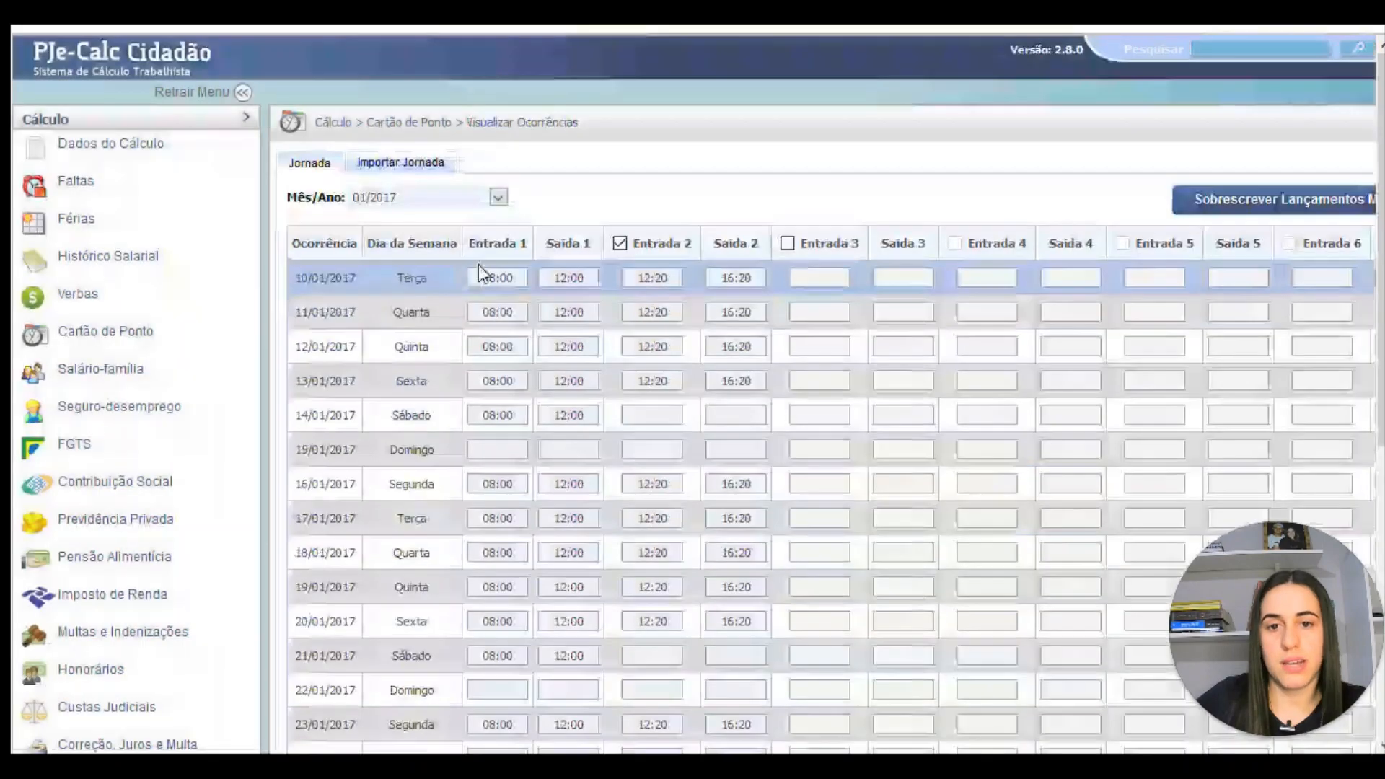
left_click(470, 256)
left_click(420, 442)
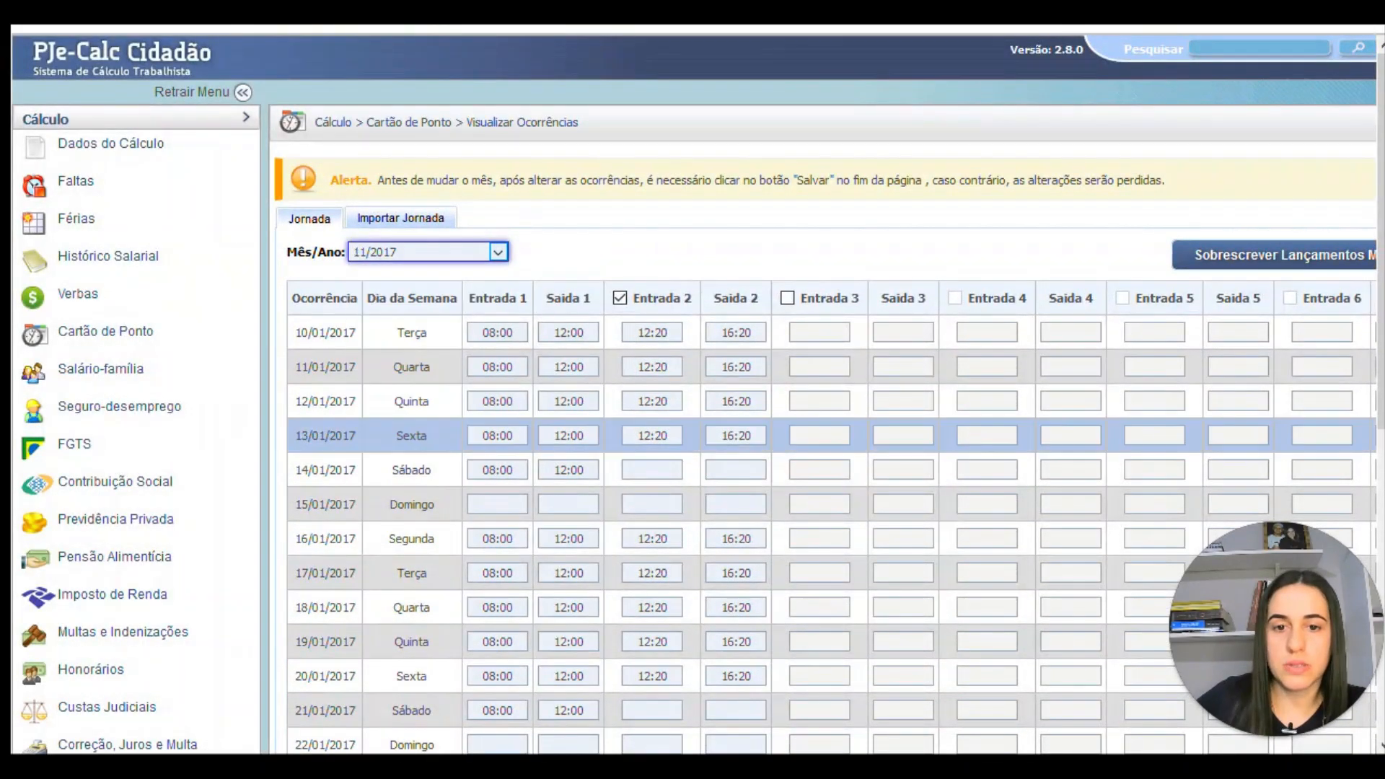
scroll(534, 413, "down", 5)
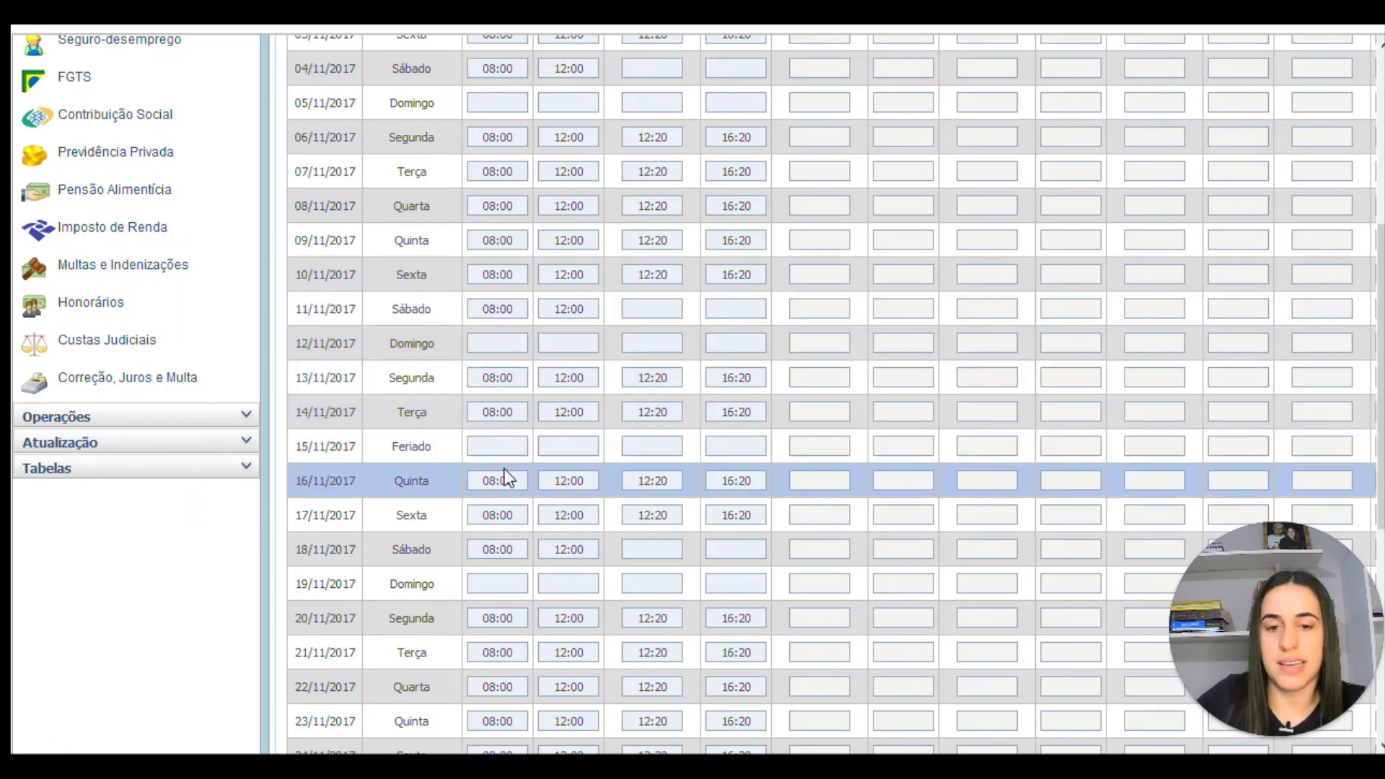
scroll(531, 505, "down", 4)
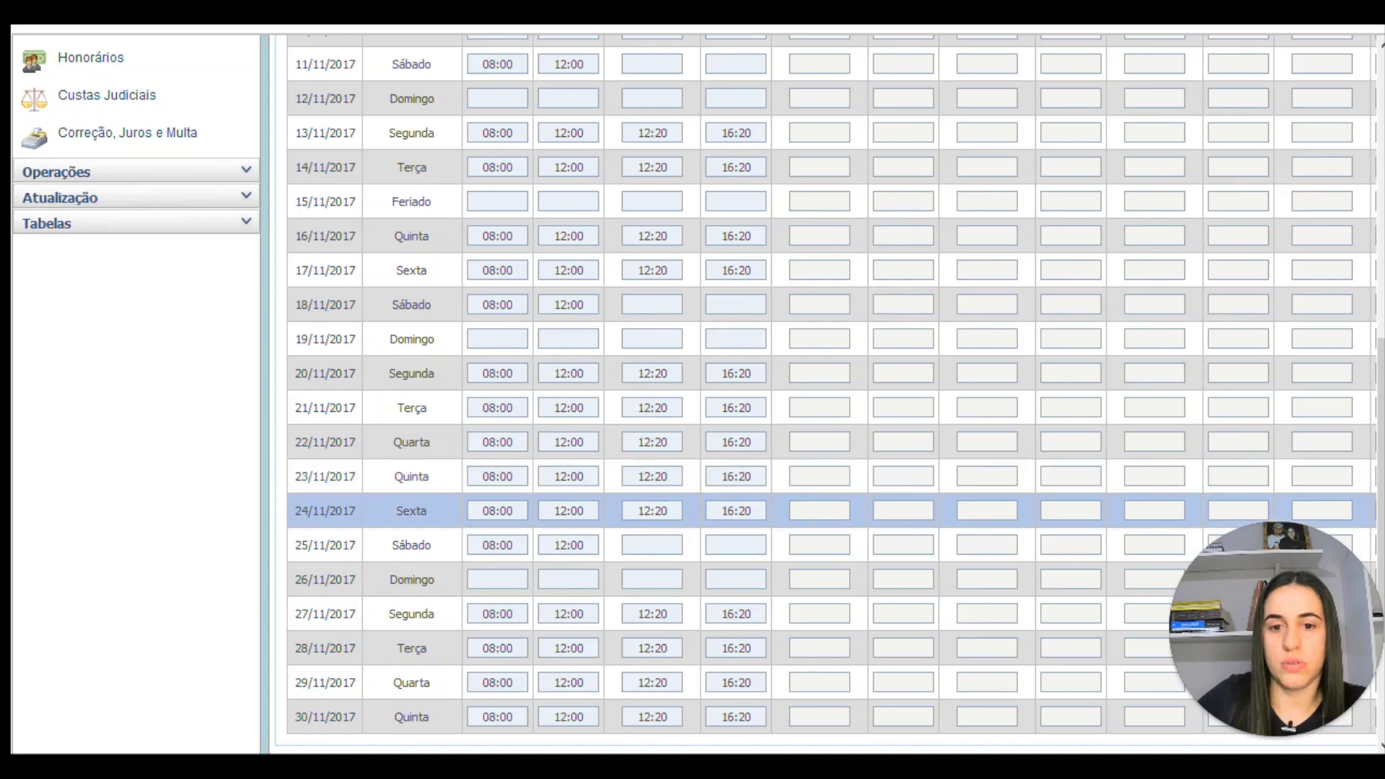
scroll(525, 497, "down", 3)
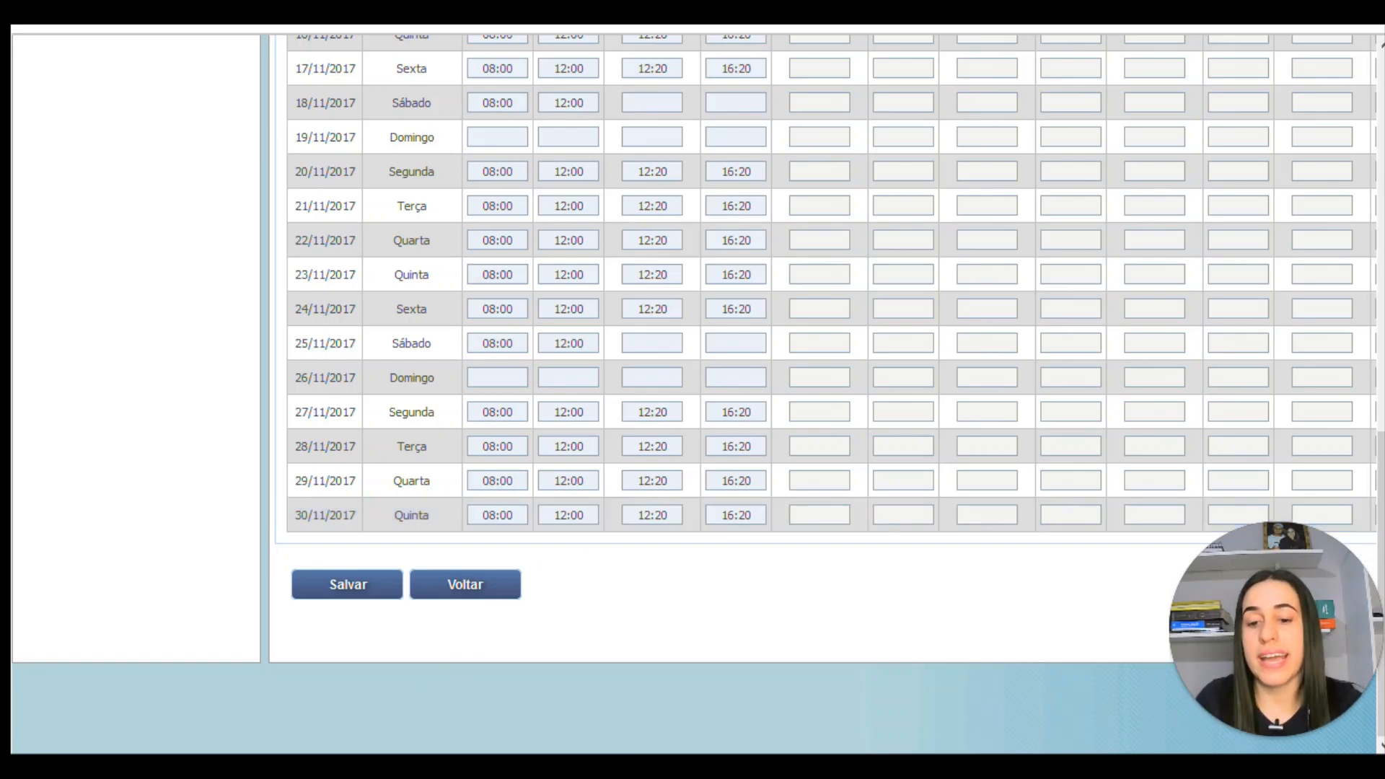
- Open Excel with a blank workbook
key("super+s")
type("exc")
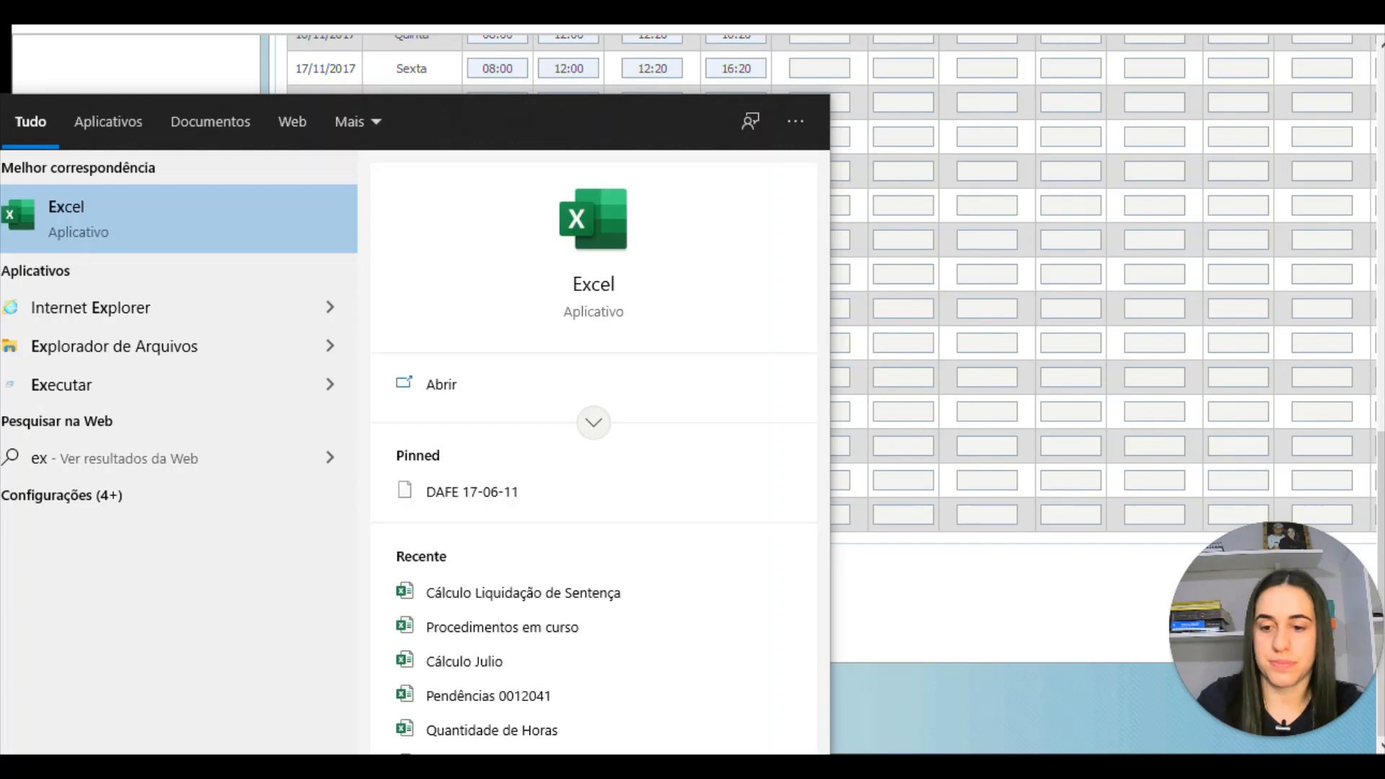
left_click(117, 200)
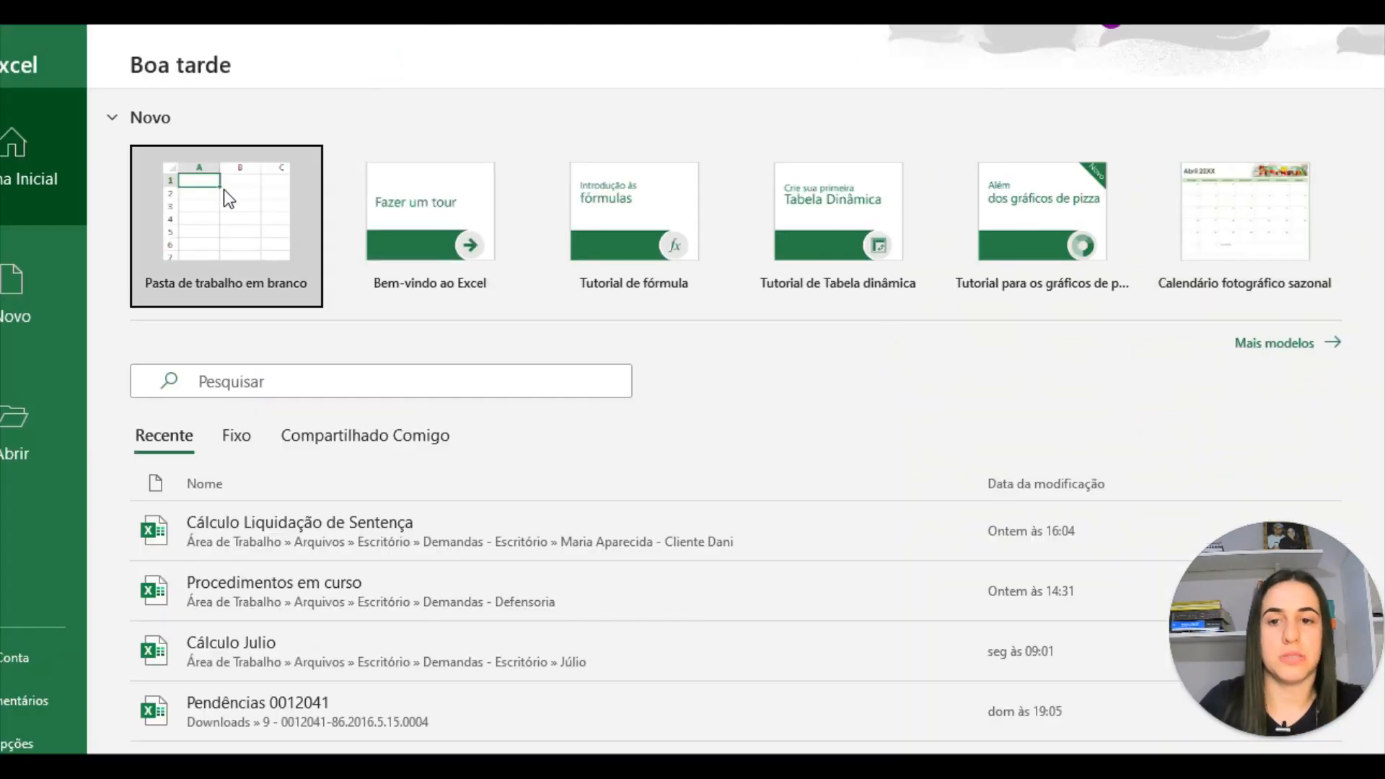
left_click(246, 217)
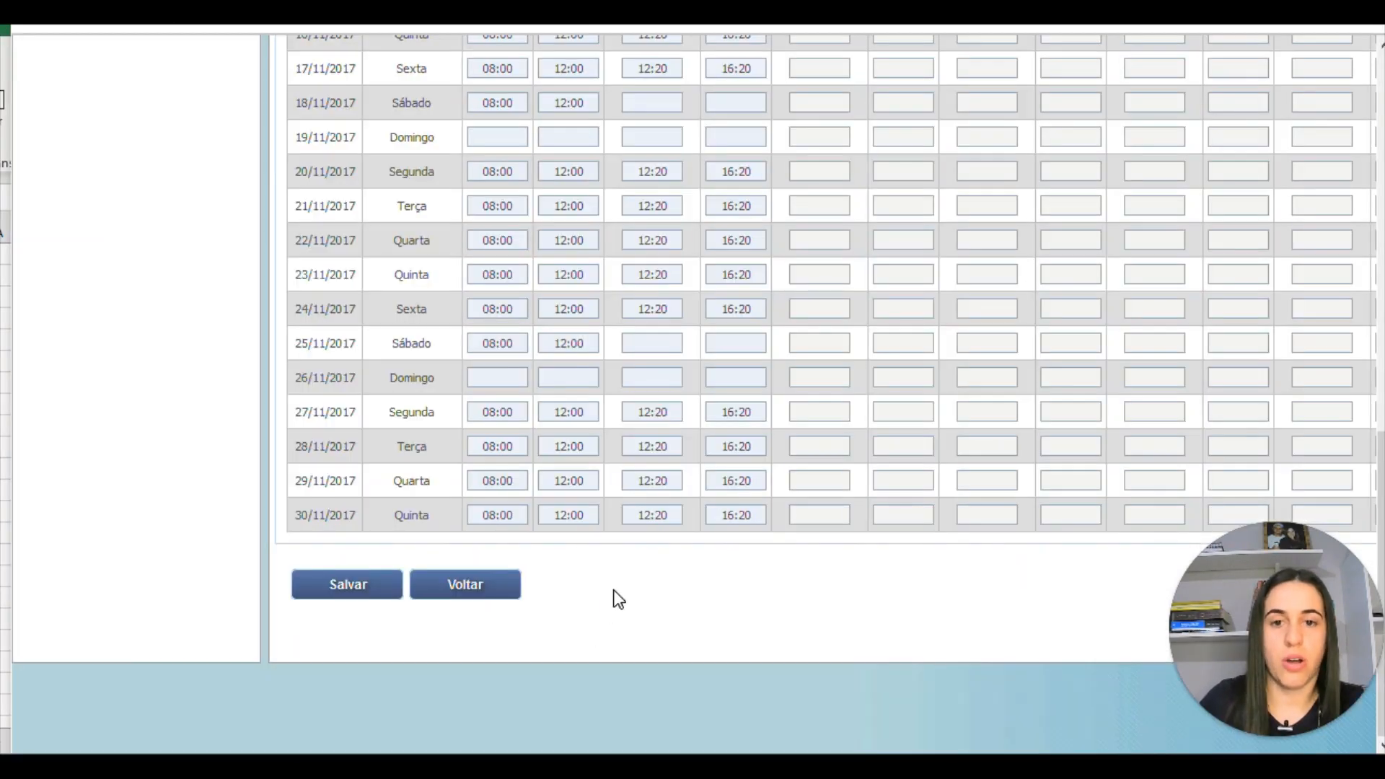
- Back in PJe-Calc, recount the days with a 12:00 to 12:20 break from 11/11/2017 to 30/11/2017
scroll(611, 595, "up", 6)
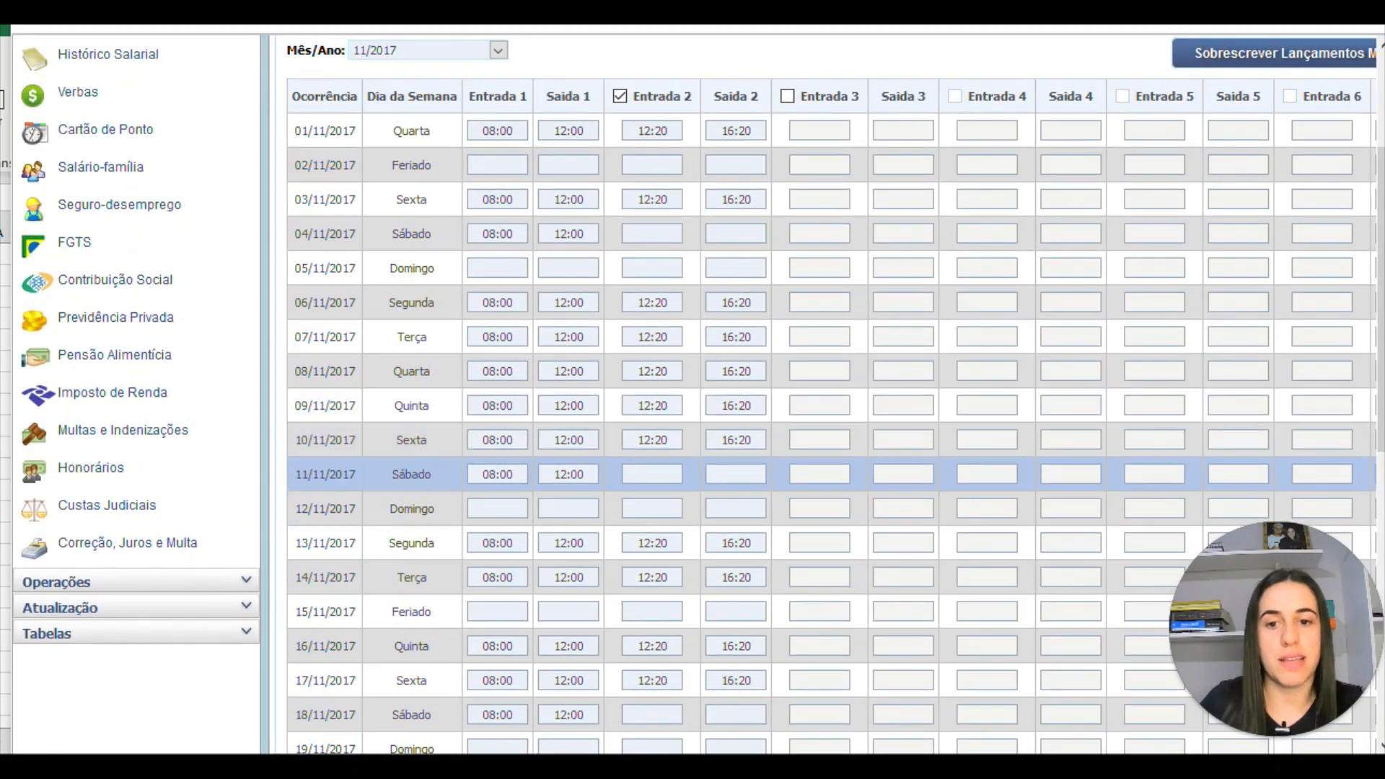
scroll(401, 447, "down", 3)
scroll(581, 371, "down", 3)
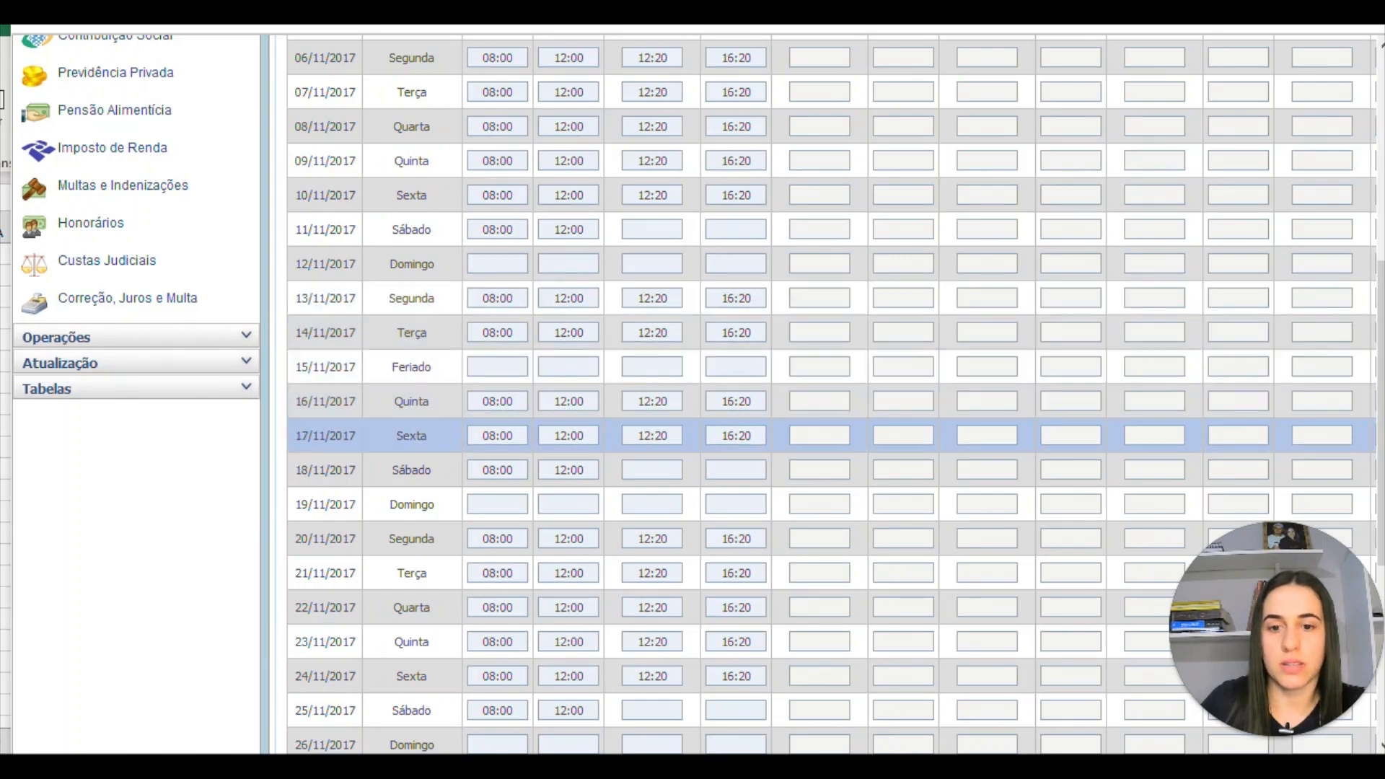
scroll(557, 433, "down", 3)
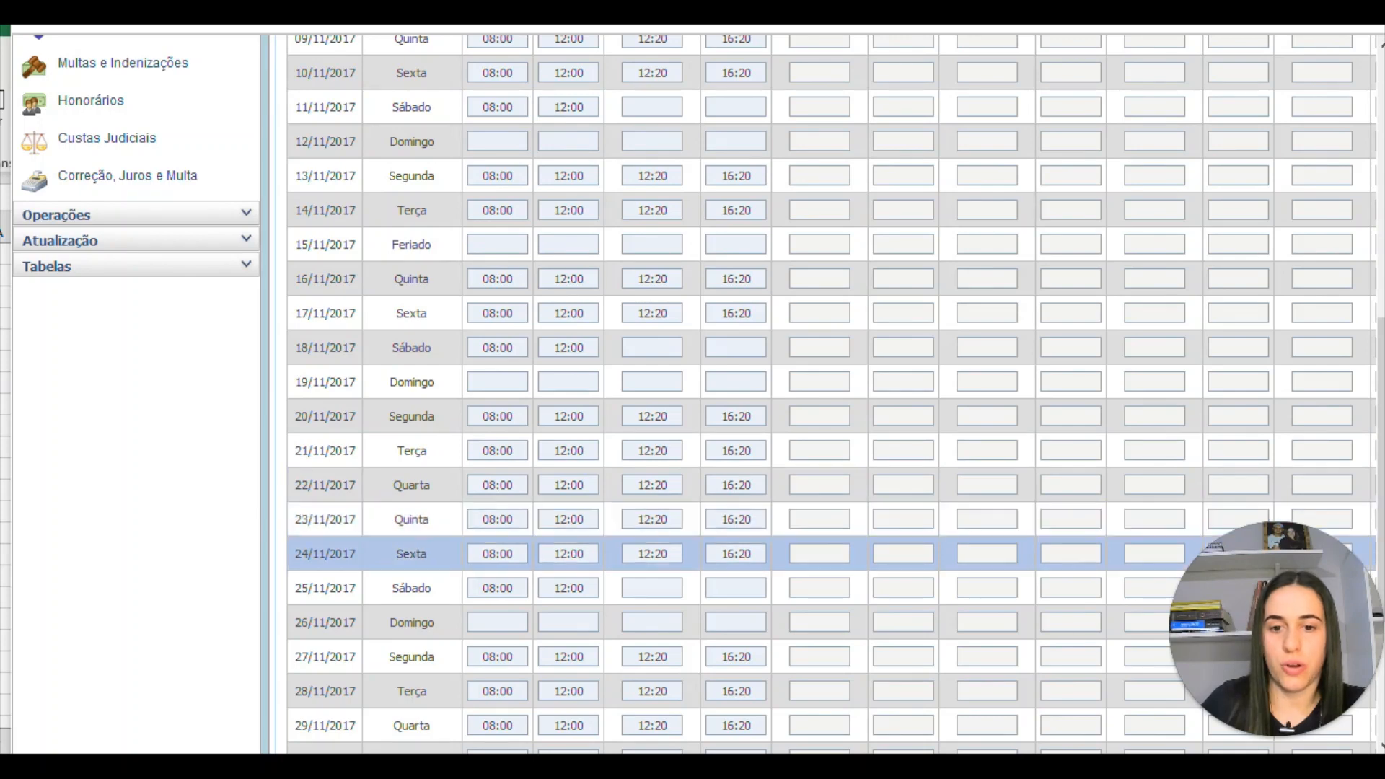
scroll(557, 520, "down", 3)
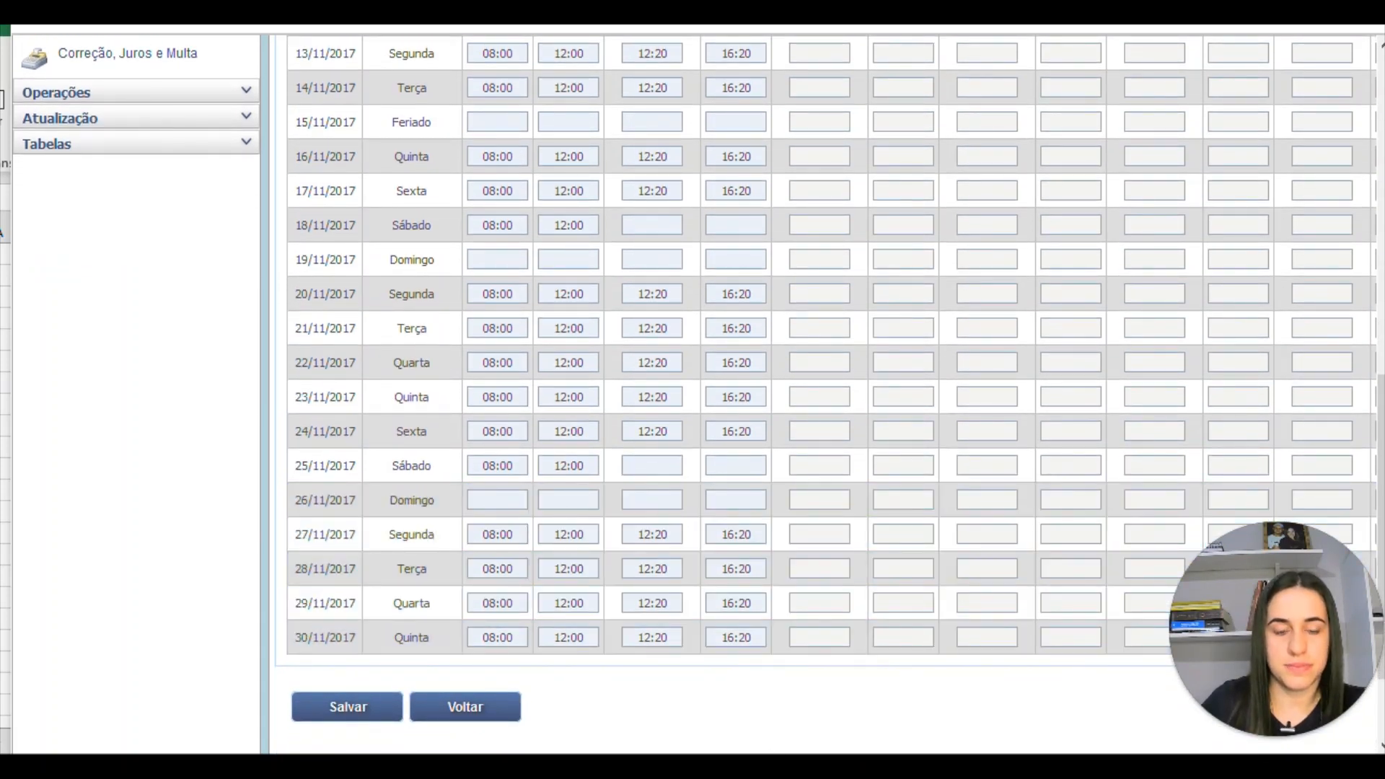
- In the blank Excel workbook, enter 13 in C2 and 40 min in D2
key("alt+Tab")
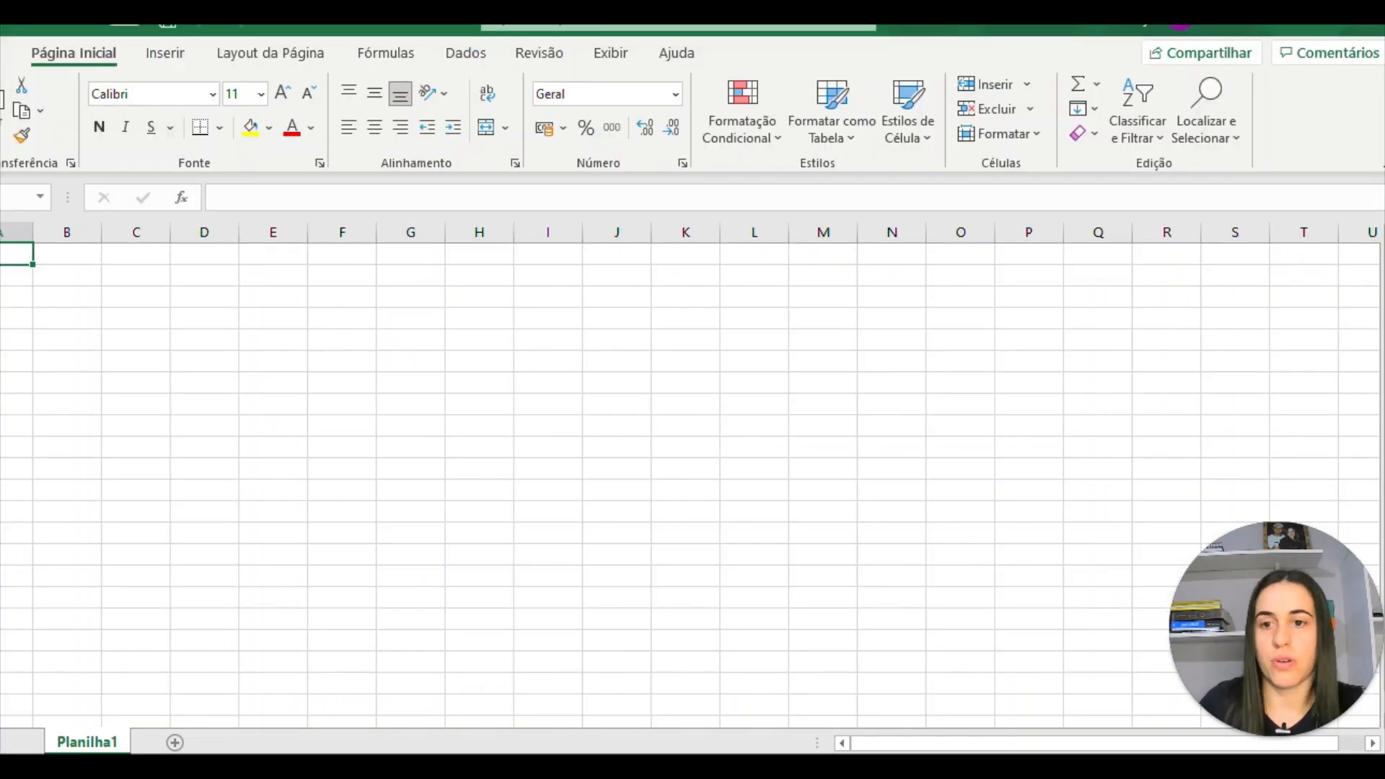
left_click(135, 275)
type("13")
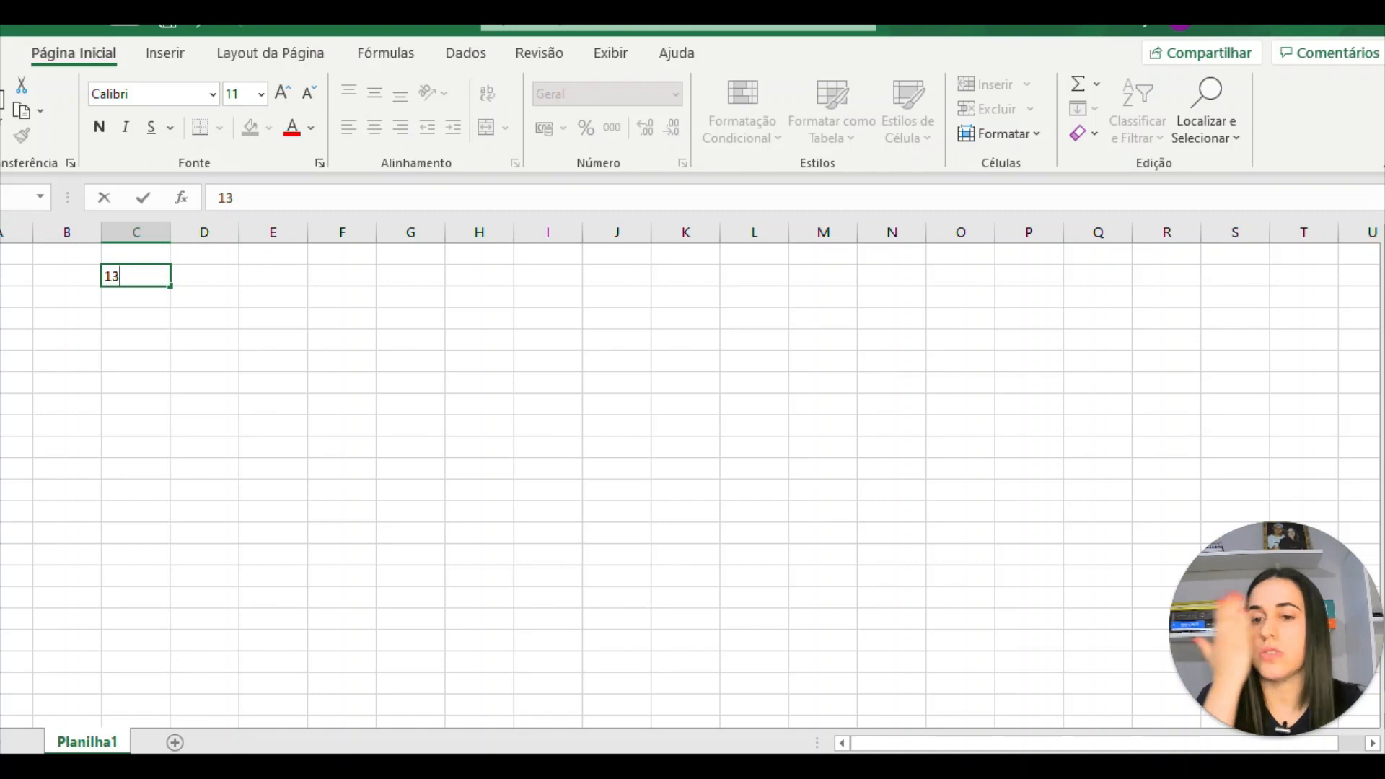
key("Tab")
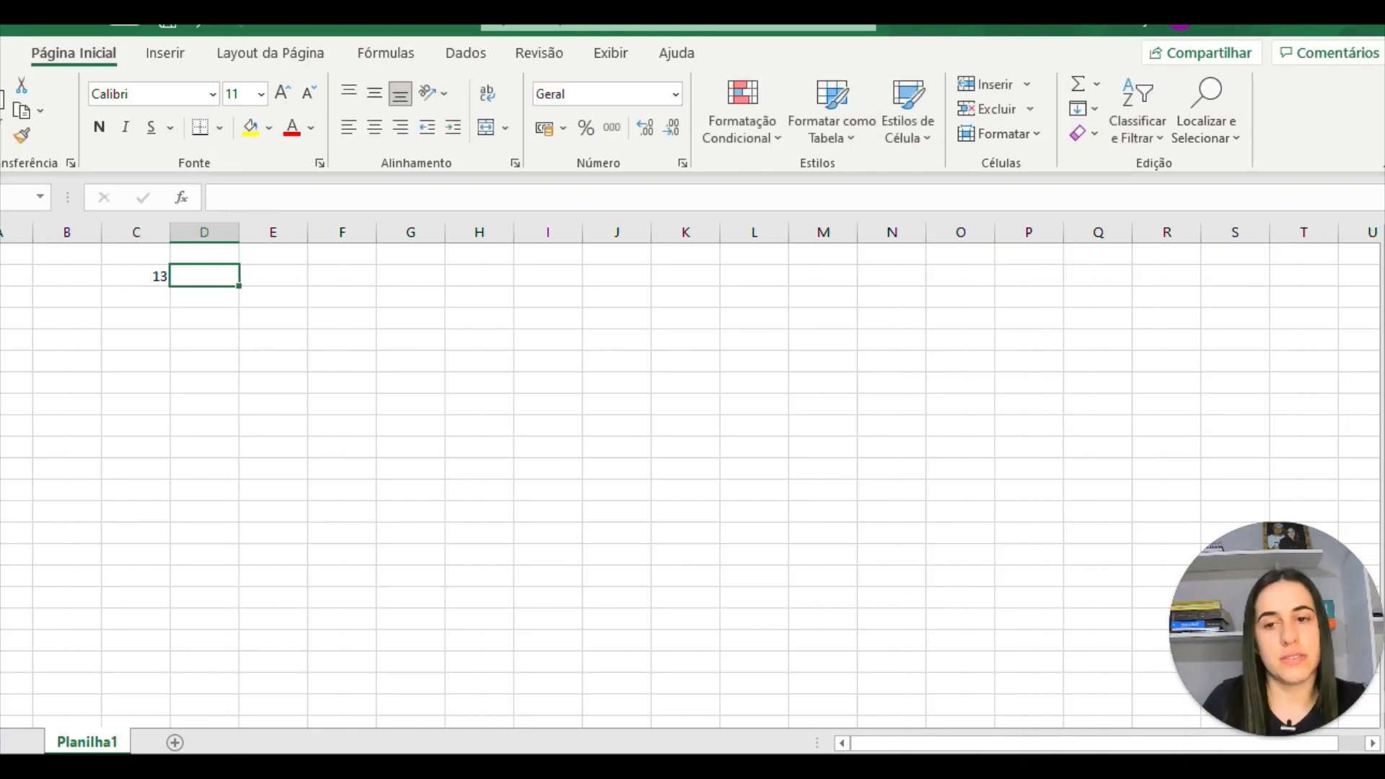
type("4")
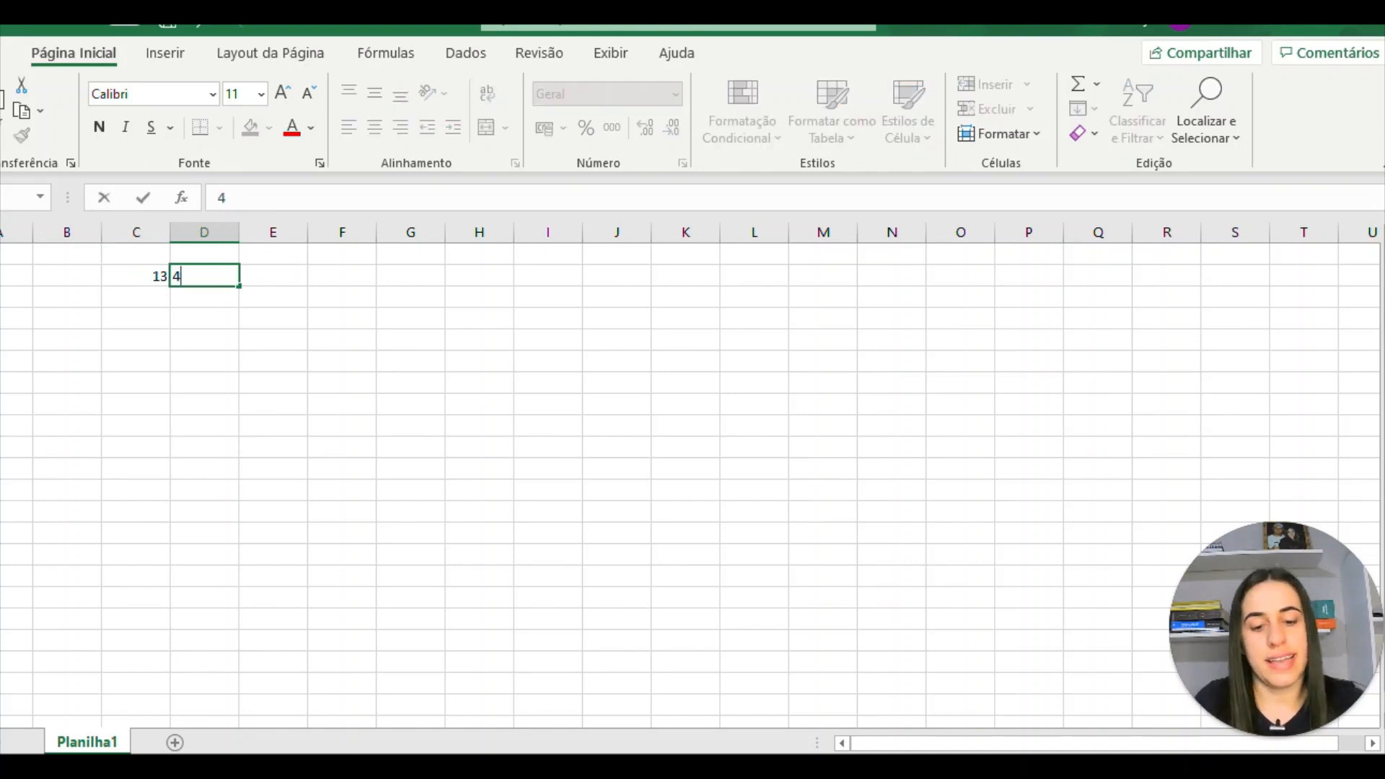
type("0 min")
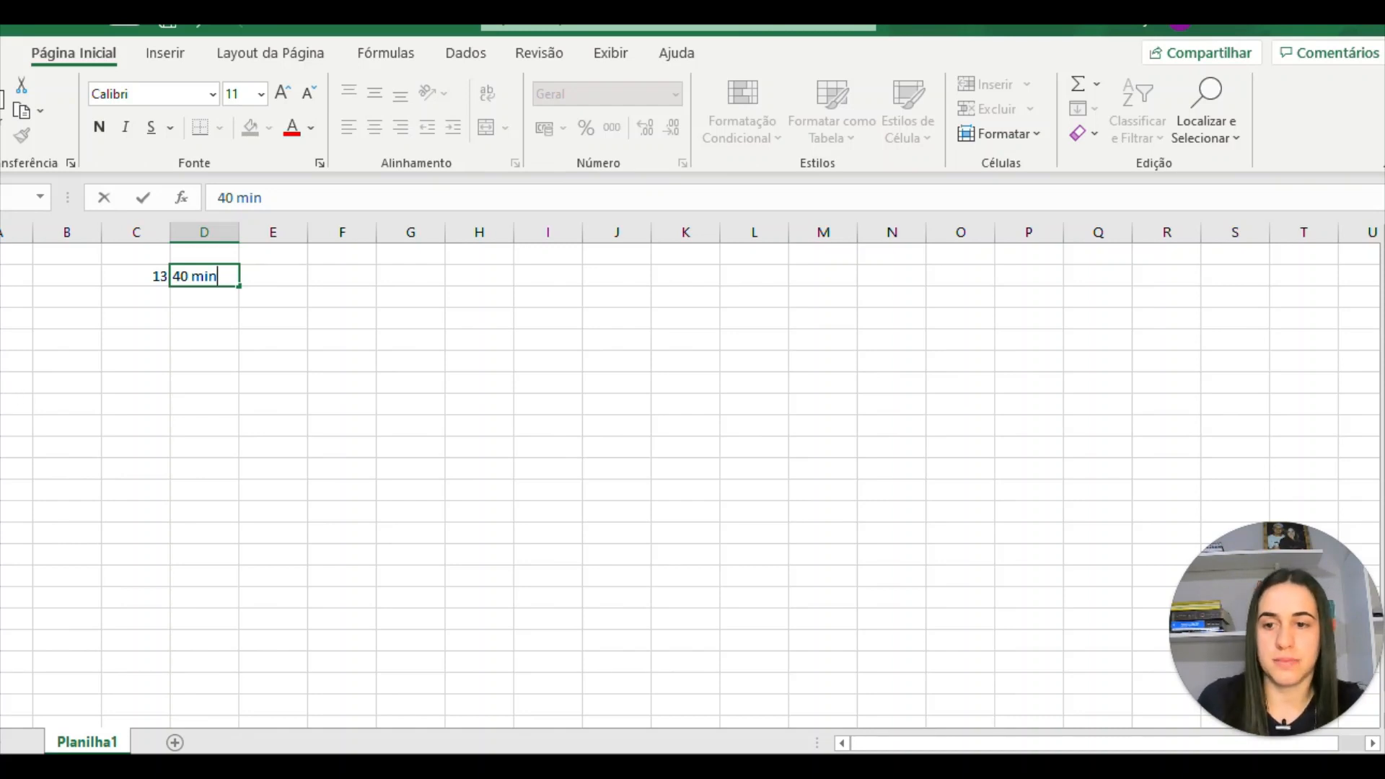
- In the Conversão Minutos em Decimais workbook, set the Minutos value to convert to 40, then minimize that workbook
key("alt+Tab")
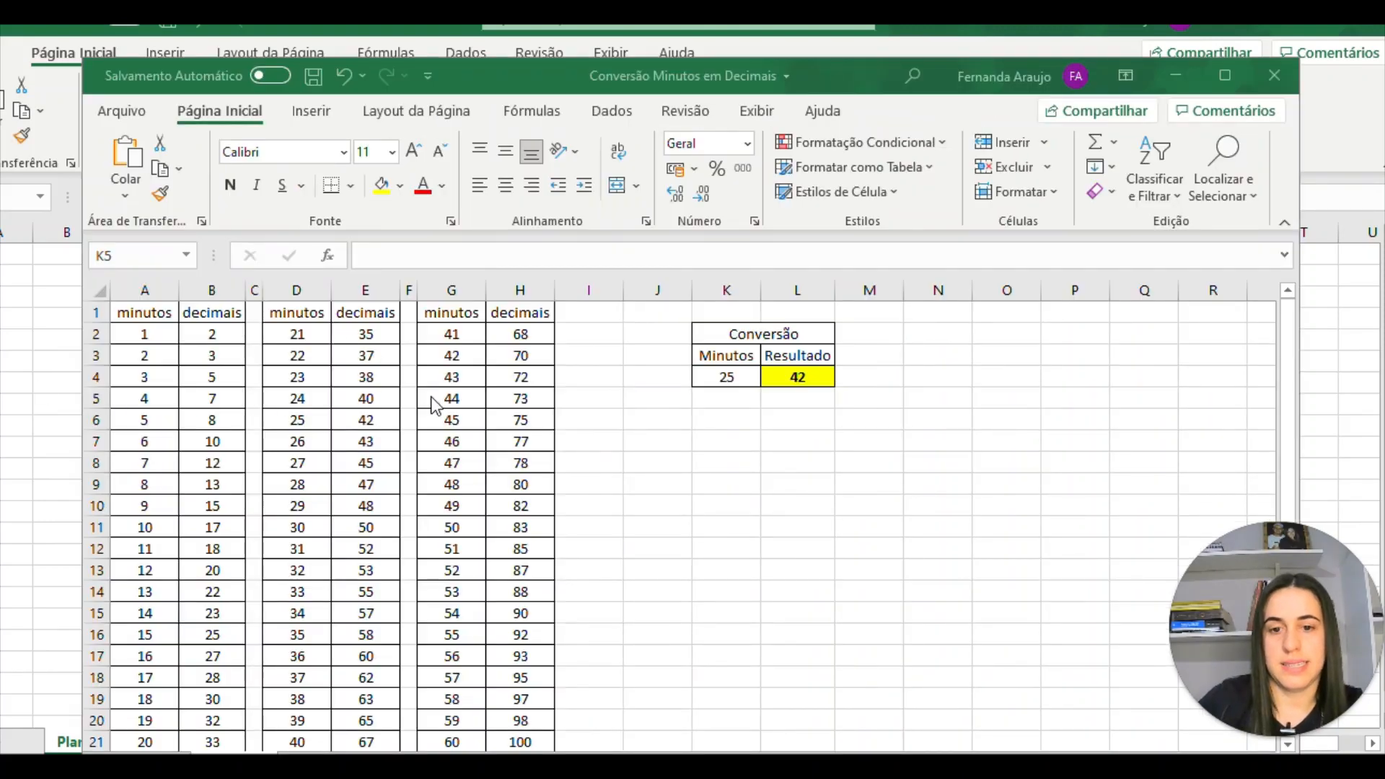
scroll(435, 405, "down", 1)
scroll(505, 433, "up", 1)
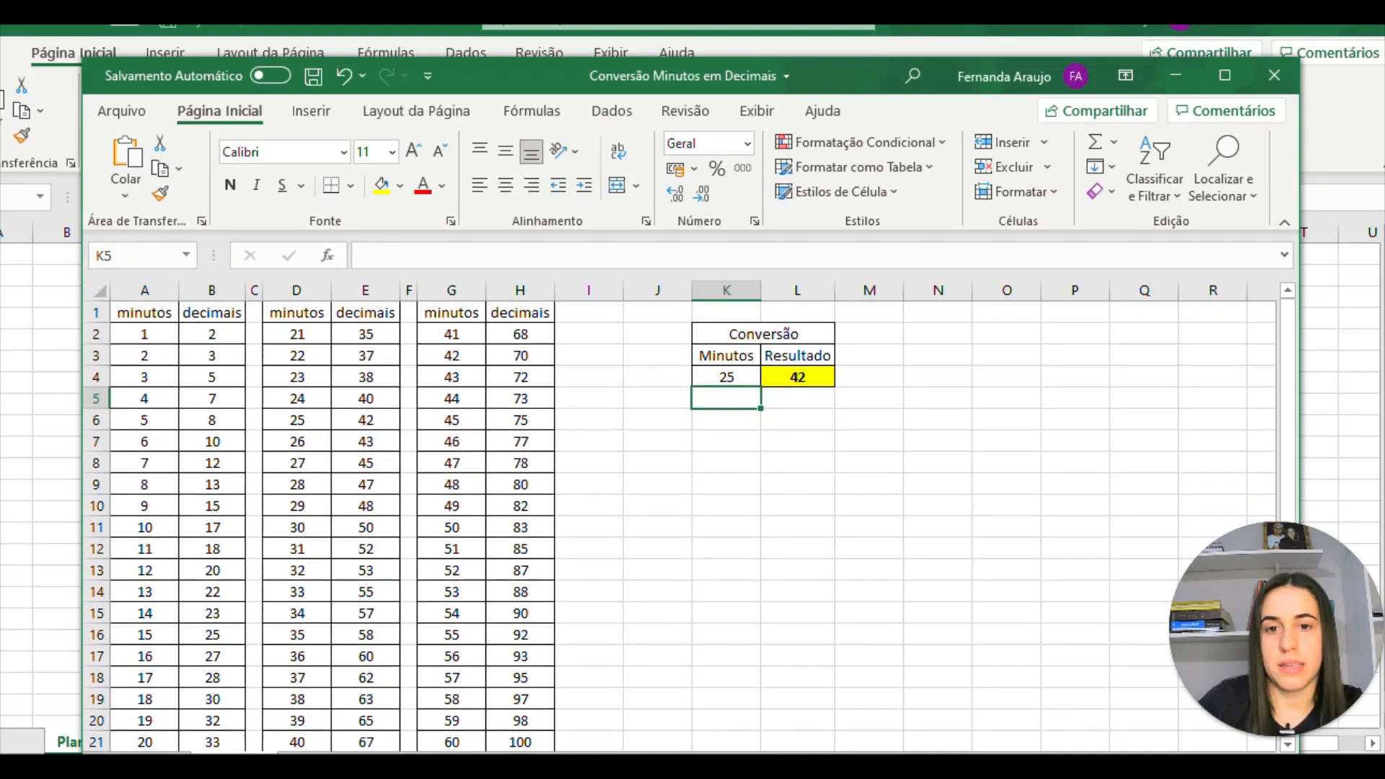
scroll(685, 505, "down", 2)
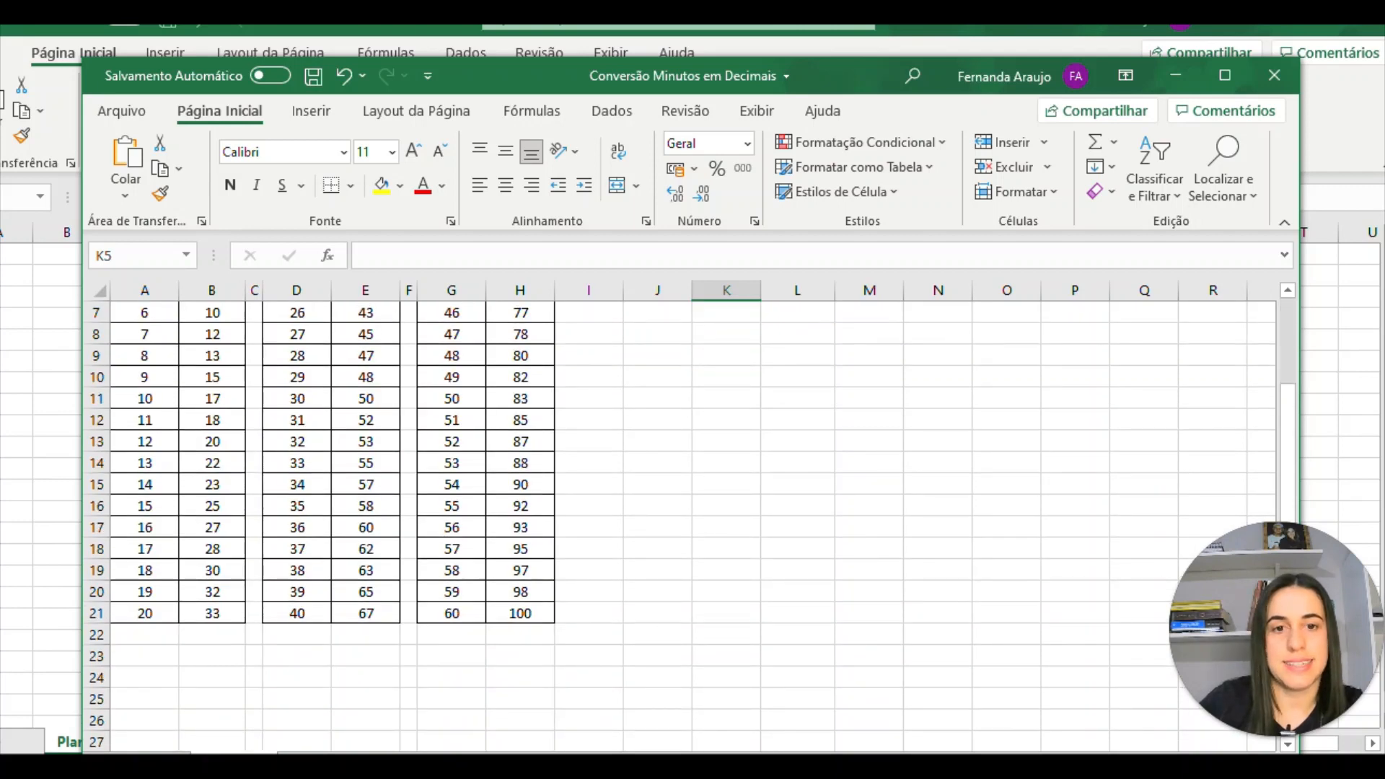
scroll(693, 505, "up", 2)
left_click(726, 377)
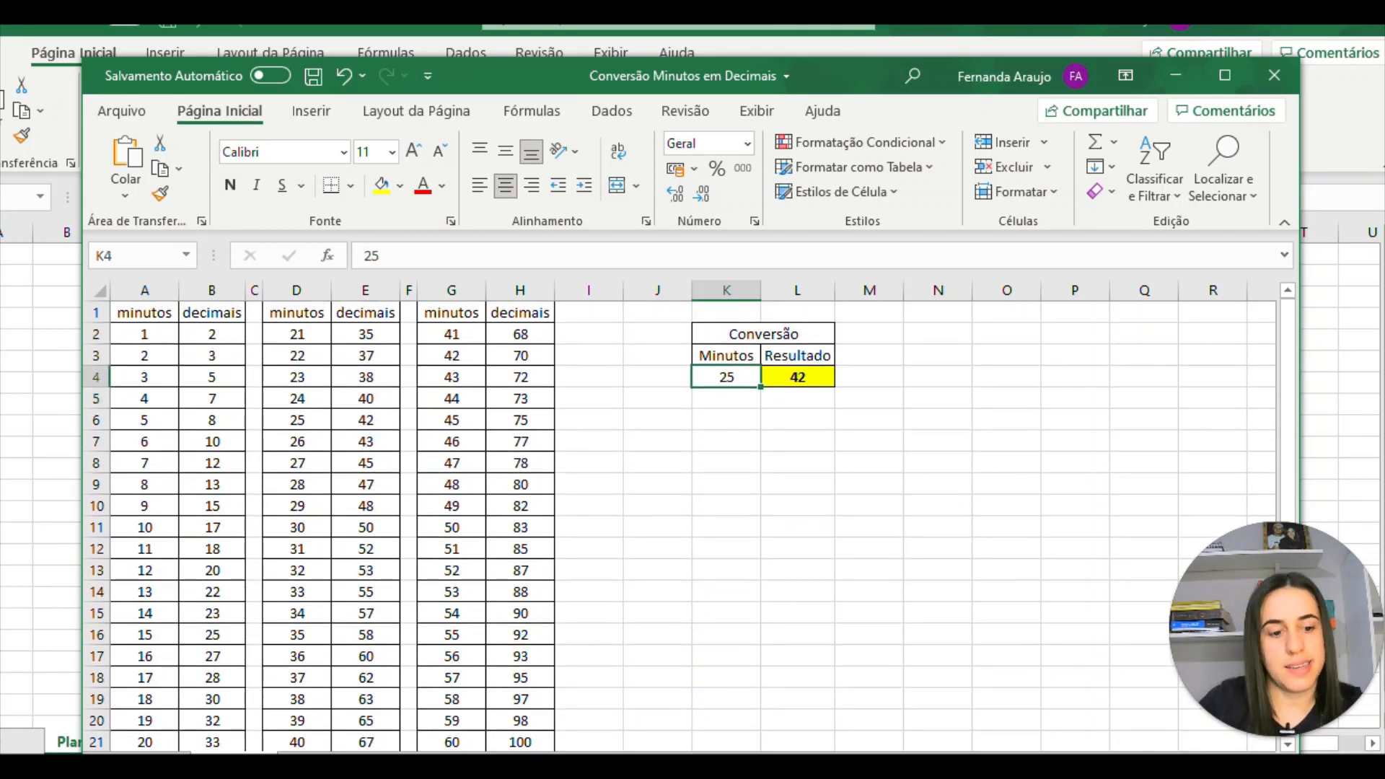
type("40")
left_click(798, 420)
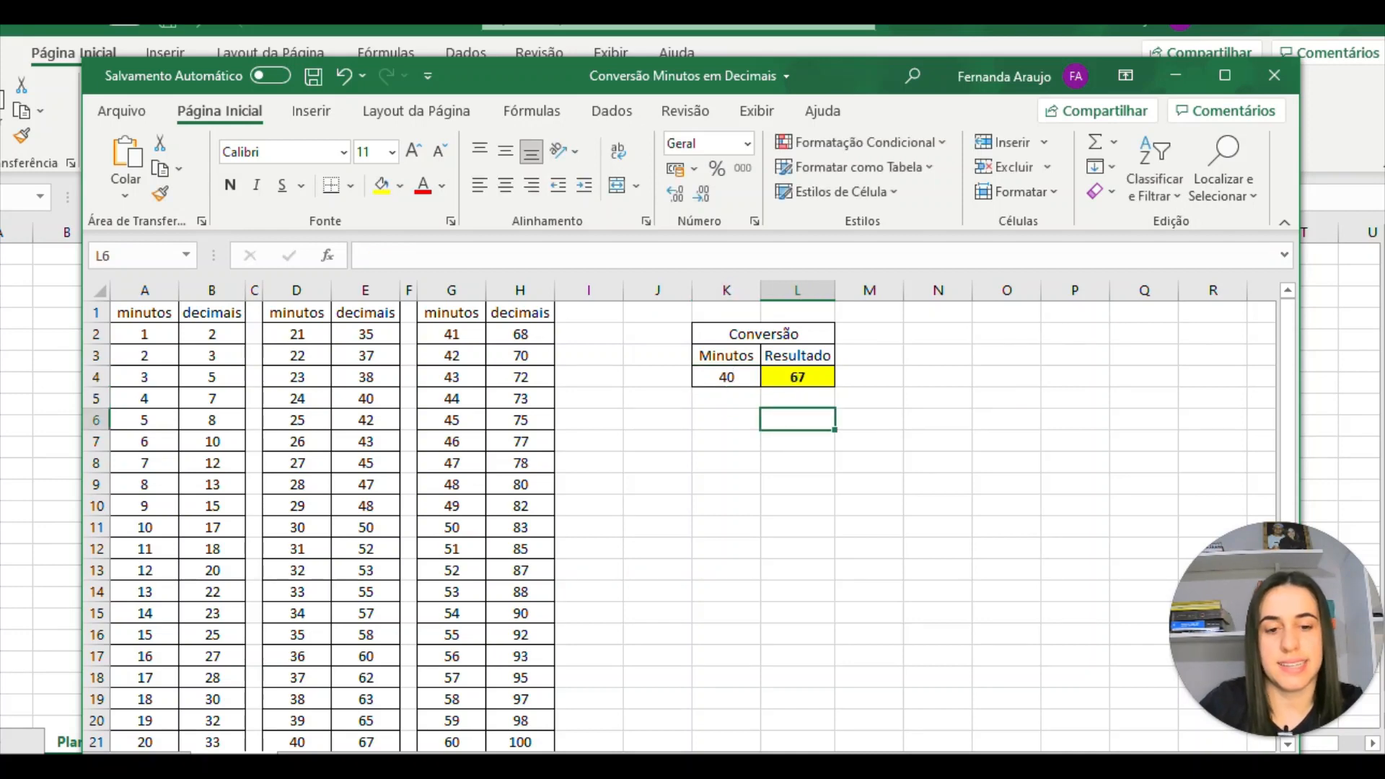
left_click(1171, 76)
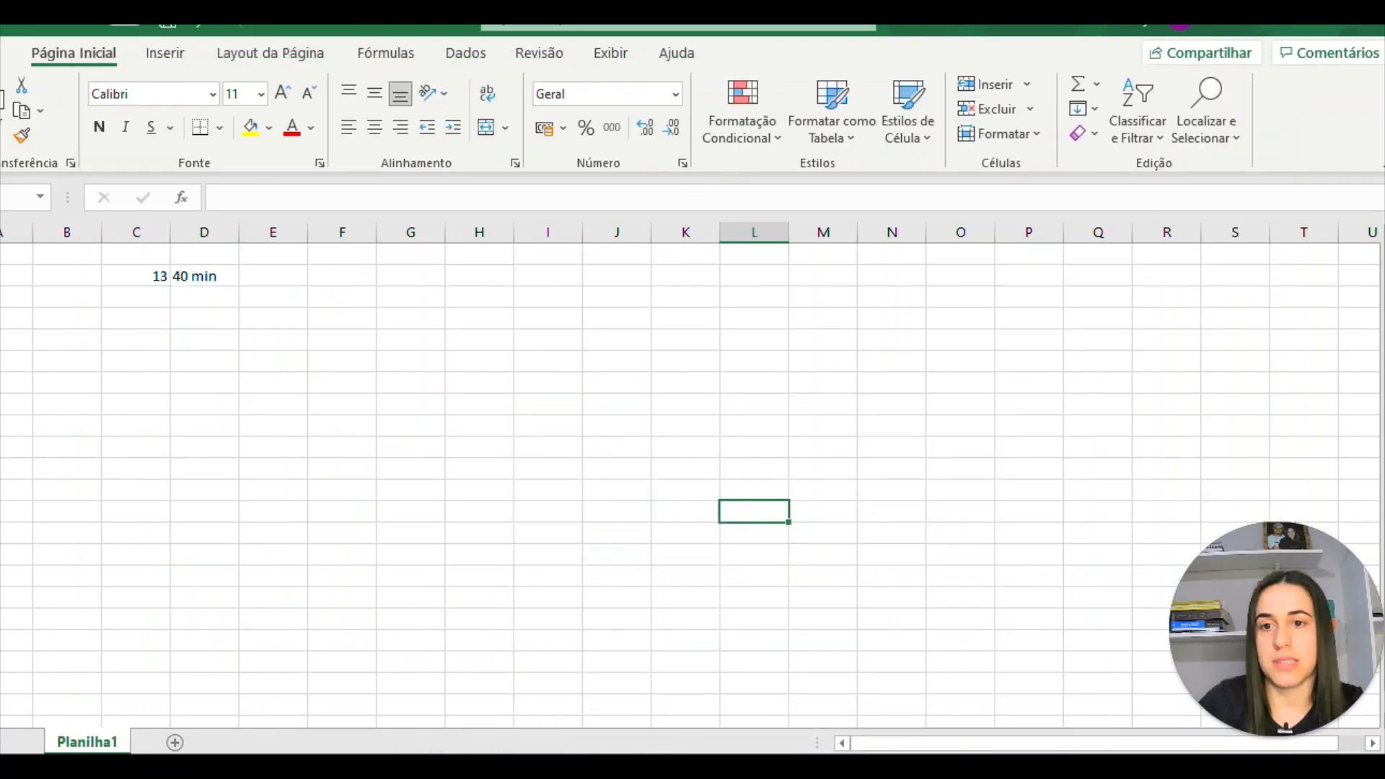
- In the blank workbook, enter 67 in D3 and the formula =C2*D3 in E3
left_click(205, 297)
type("67")
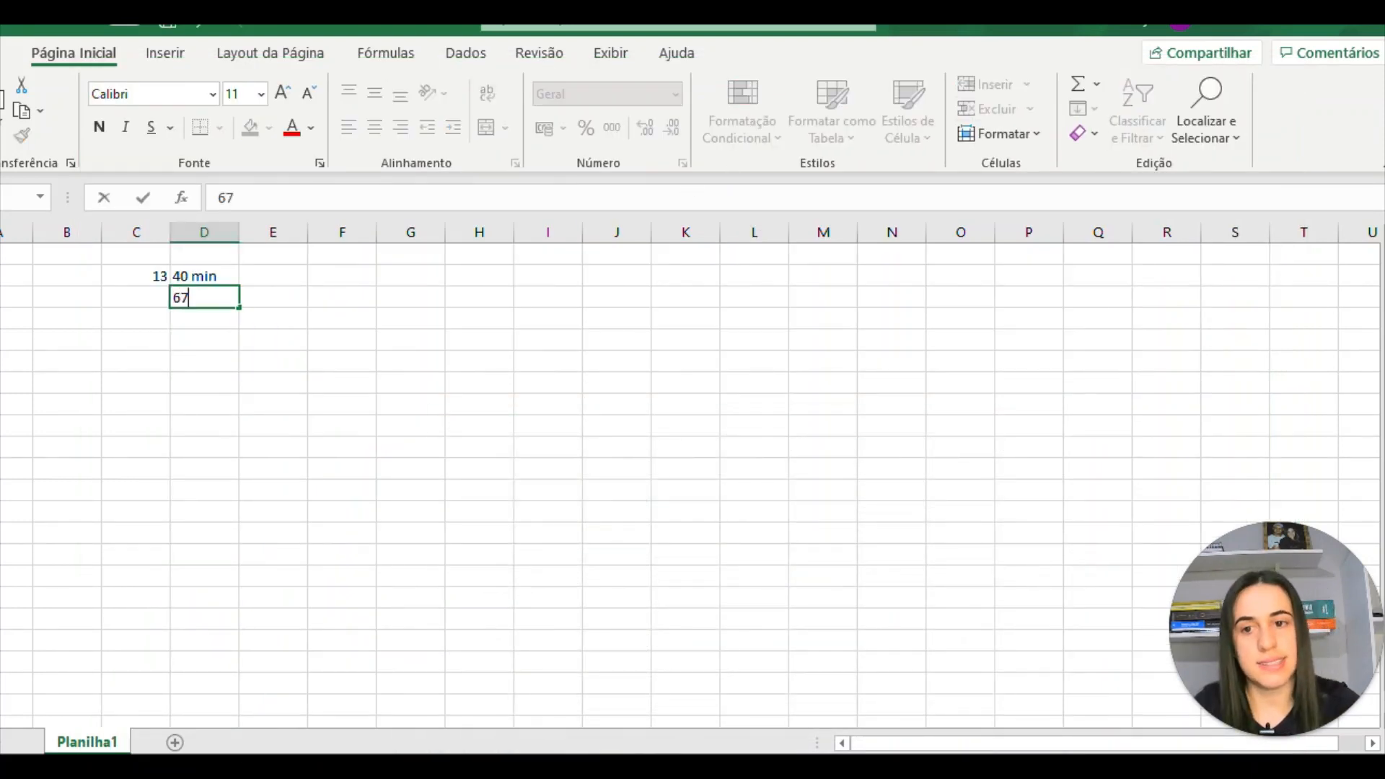
key("Tab")
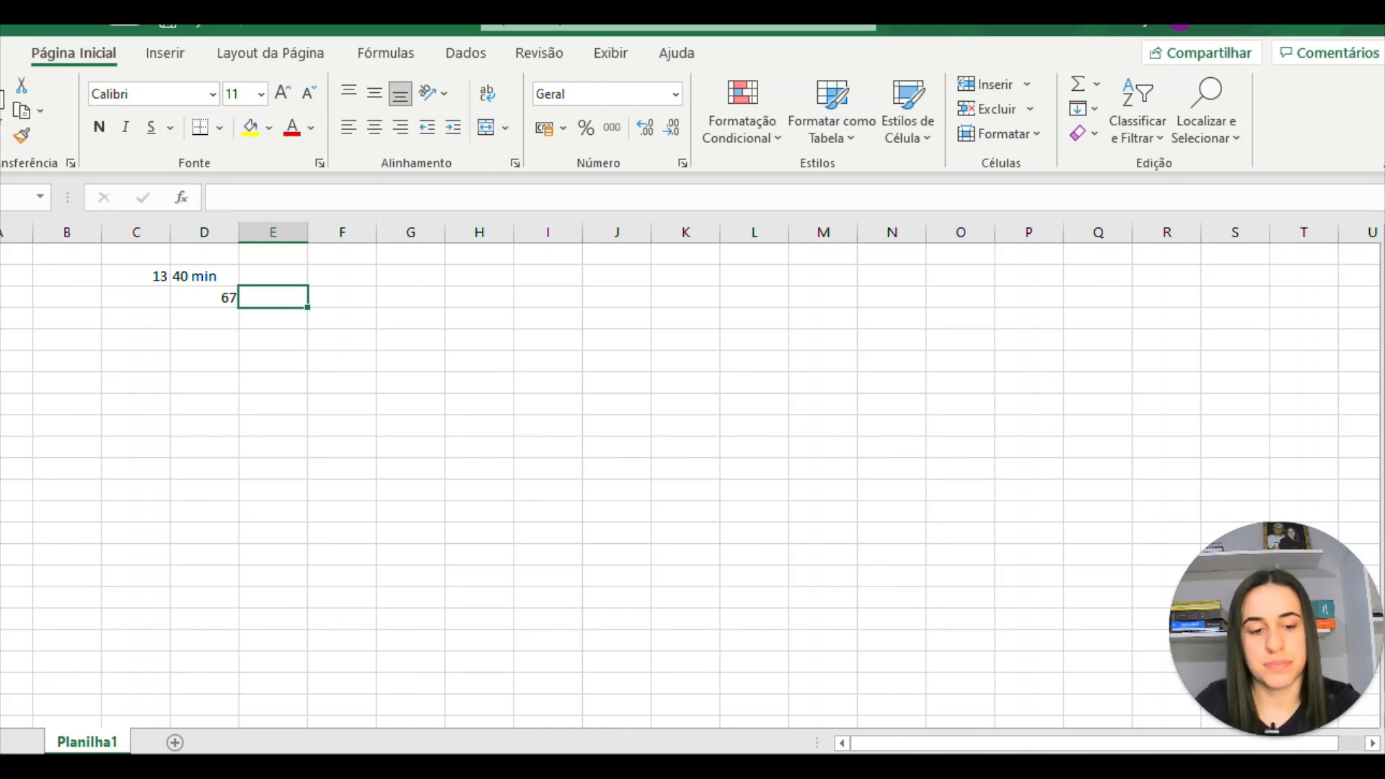
type("=")
left_click(167, 276)
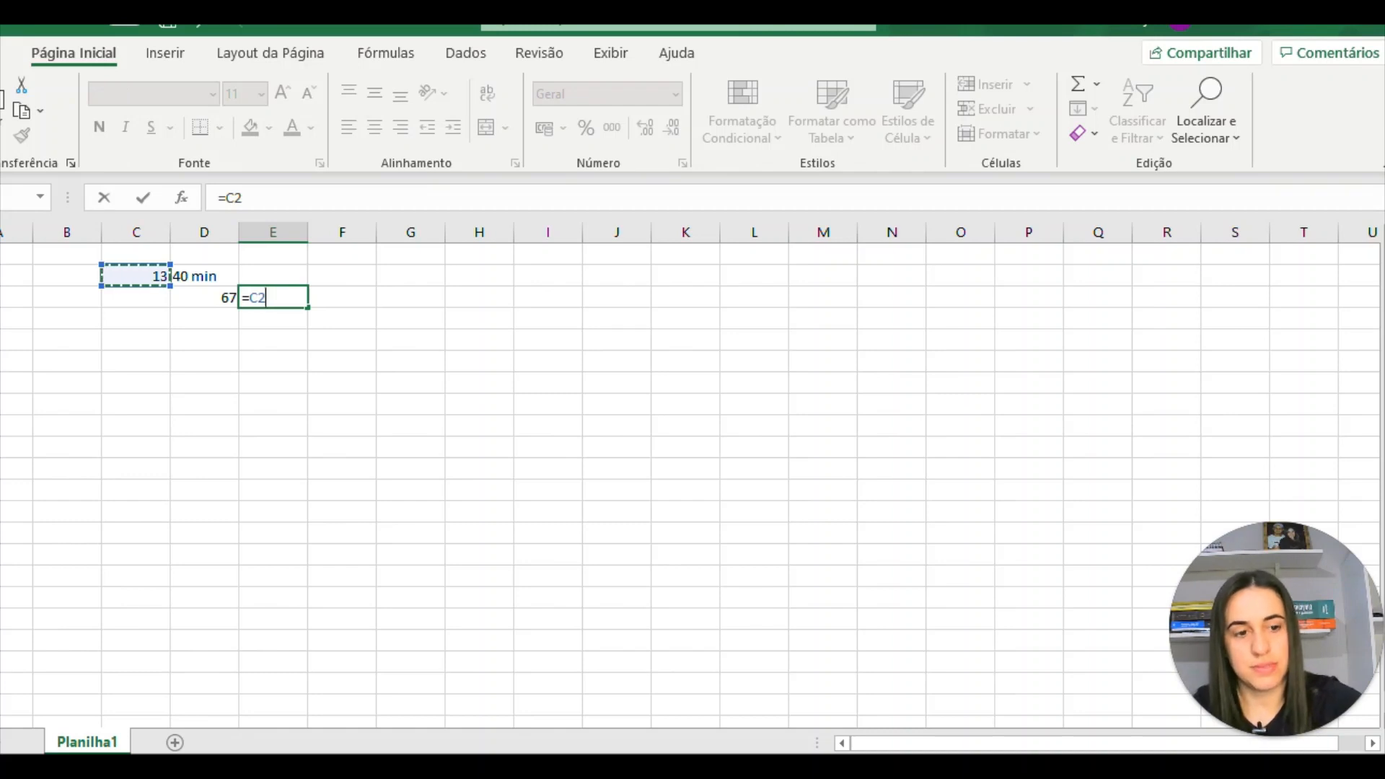
type("*")
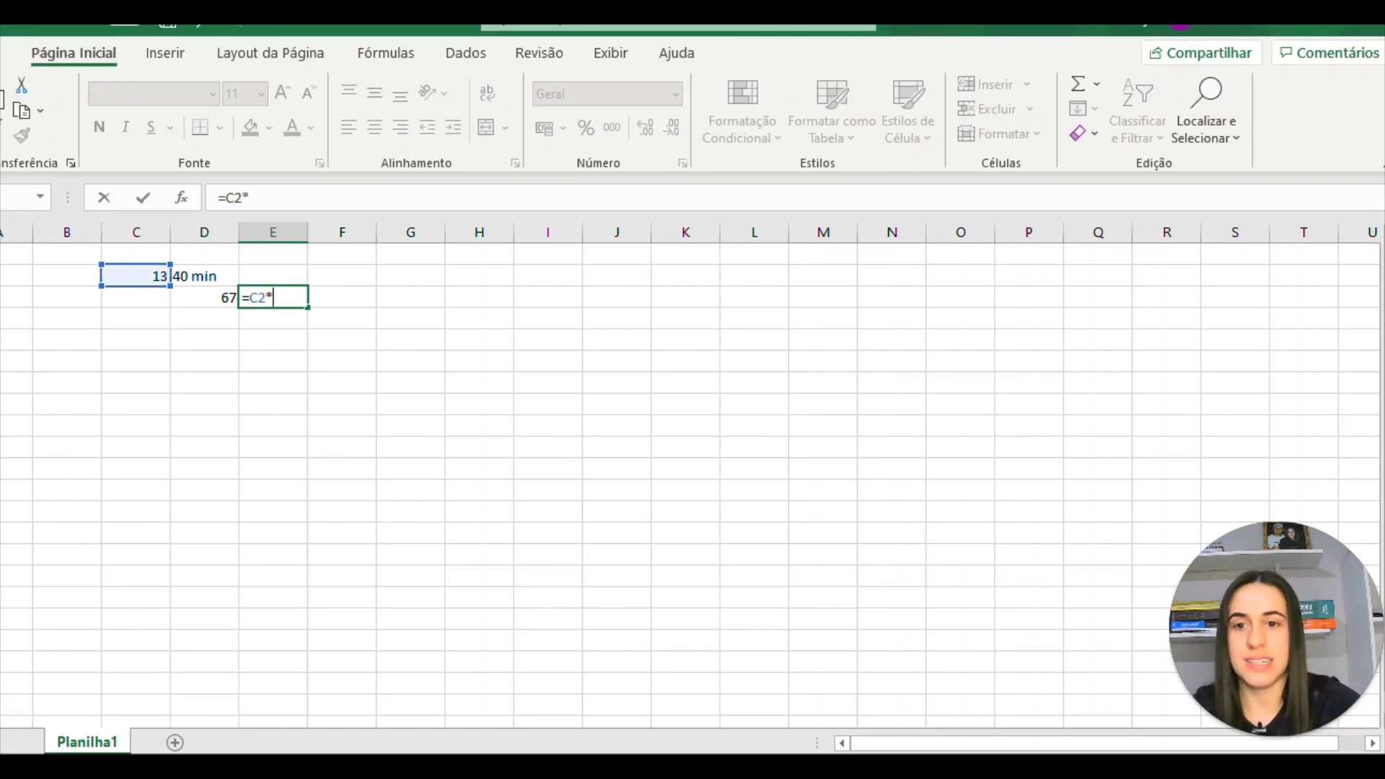
left_click(228, 297)
key("Return")
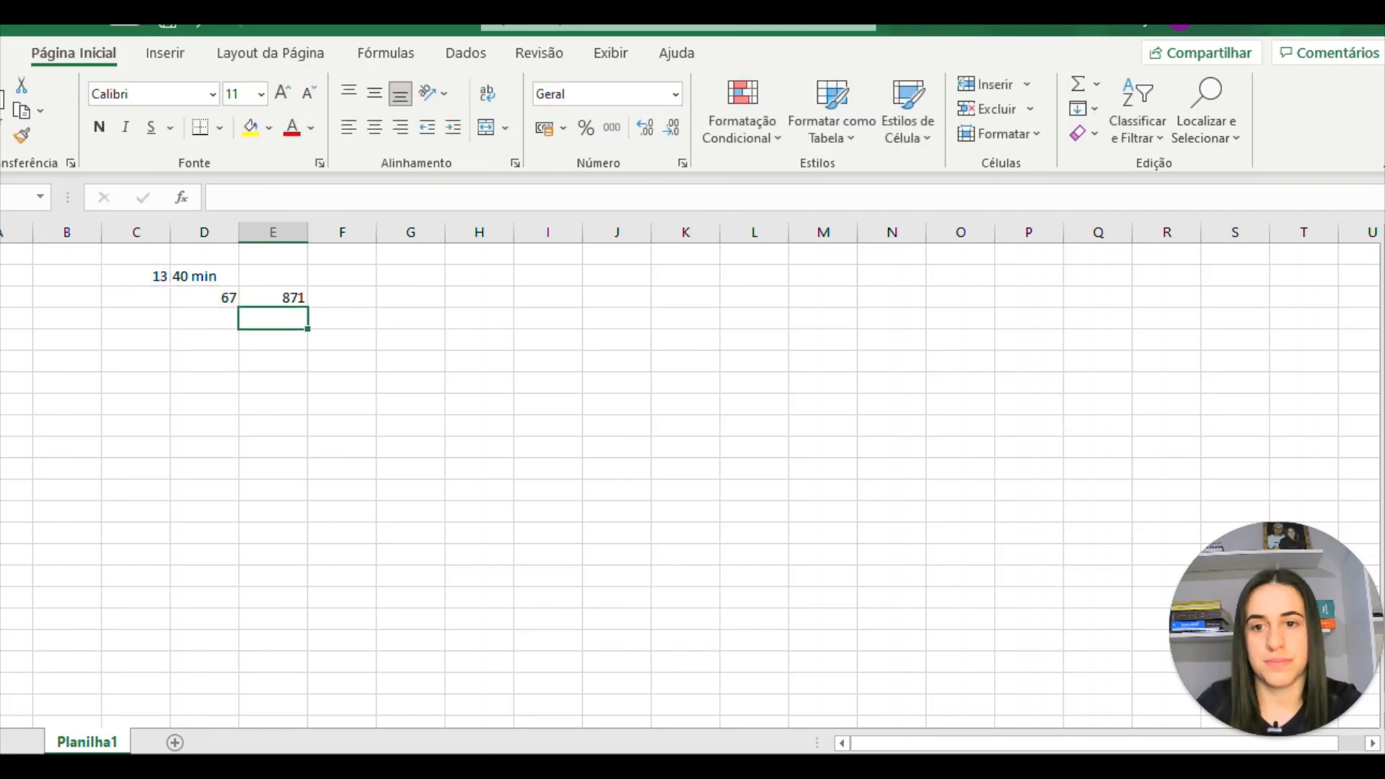
- Correct the decimal hour value in D3 to 0,67
double_click(229, 297)
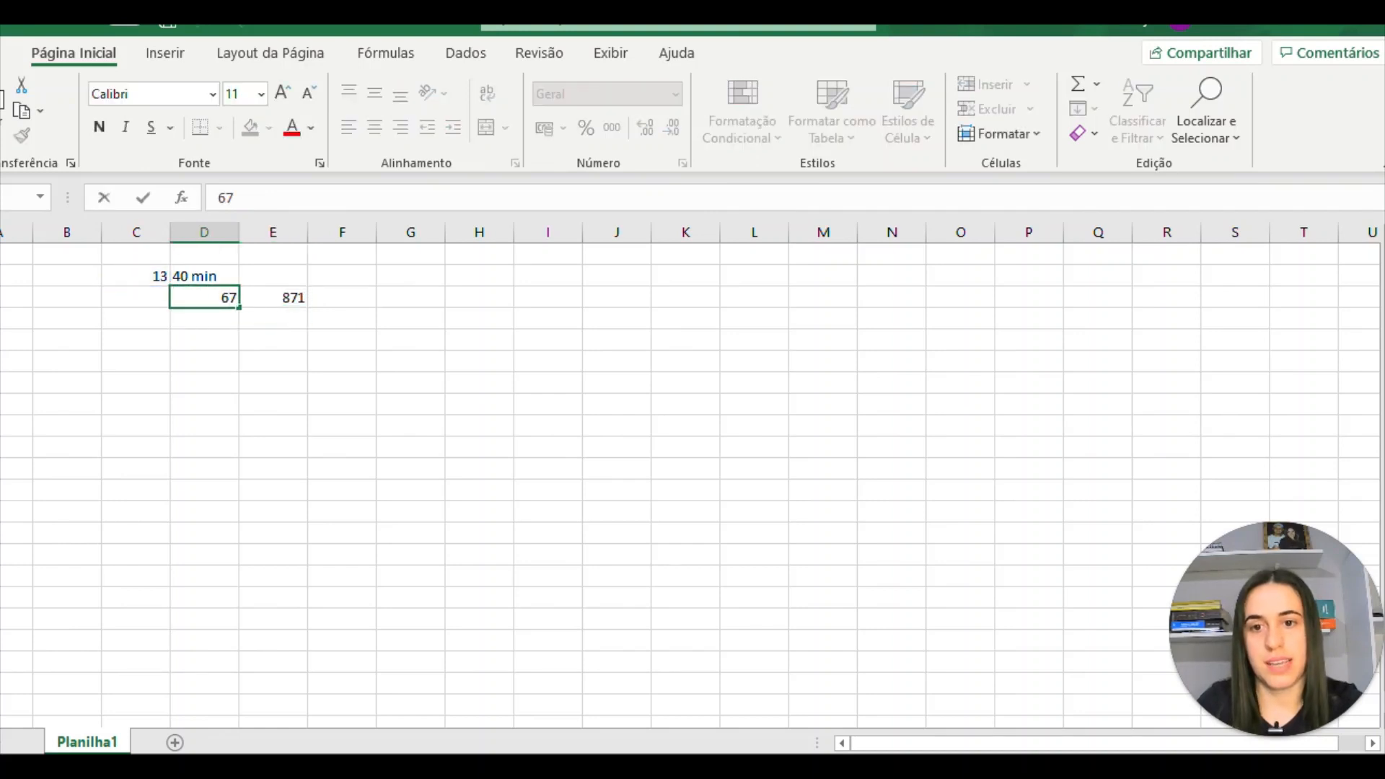
left_click(273, 297)
key("F2")
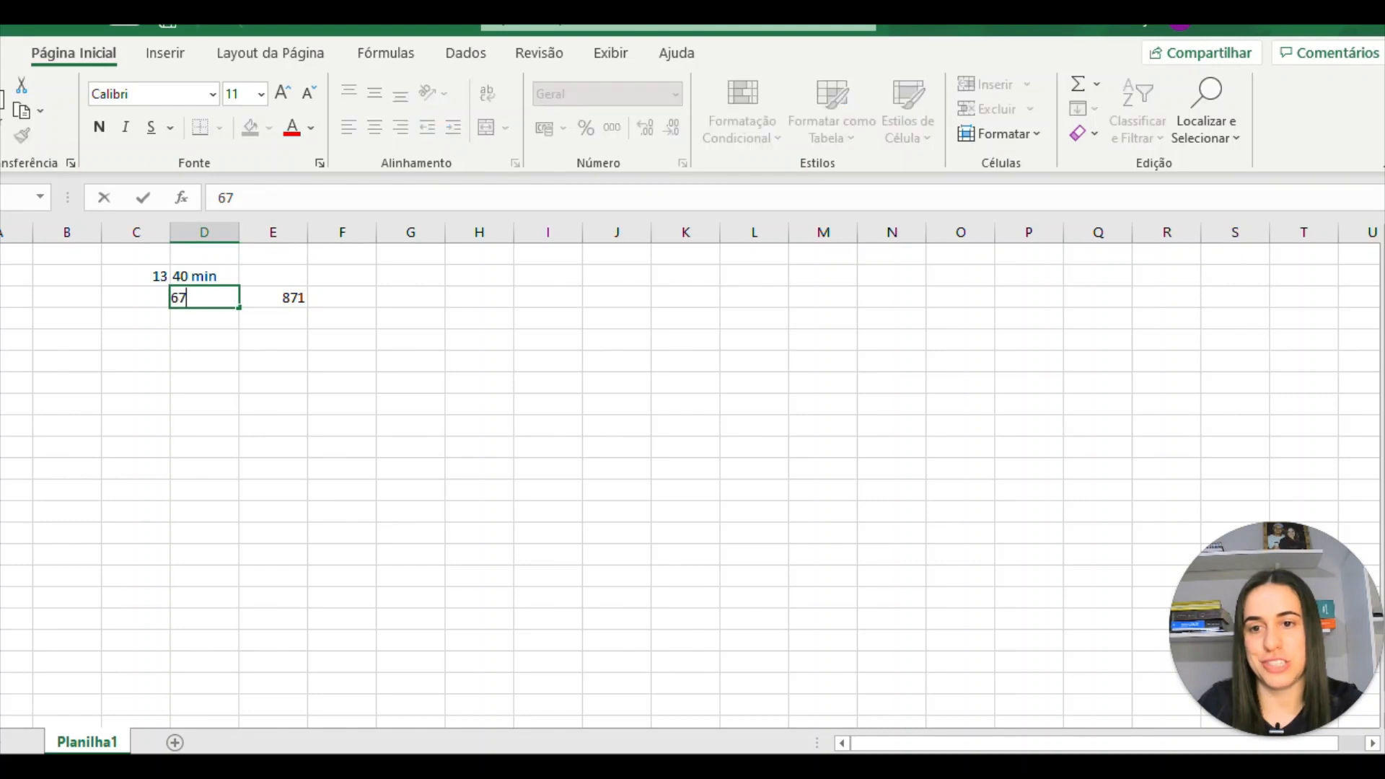
key("Home")
type("0,")
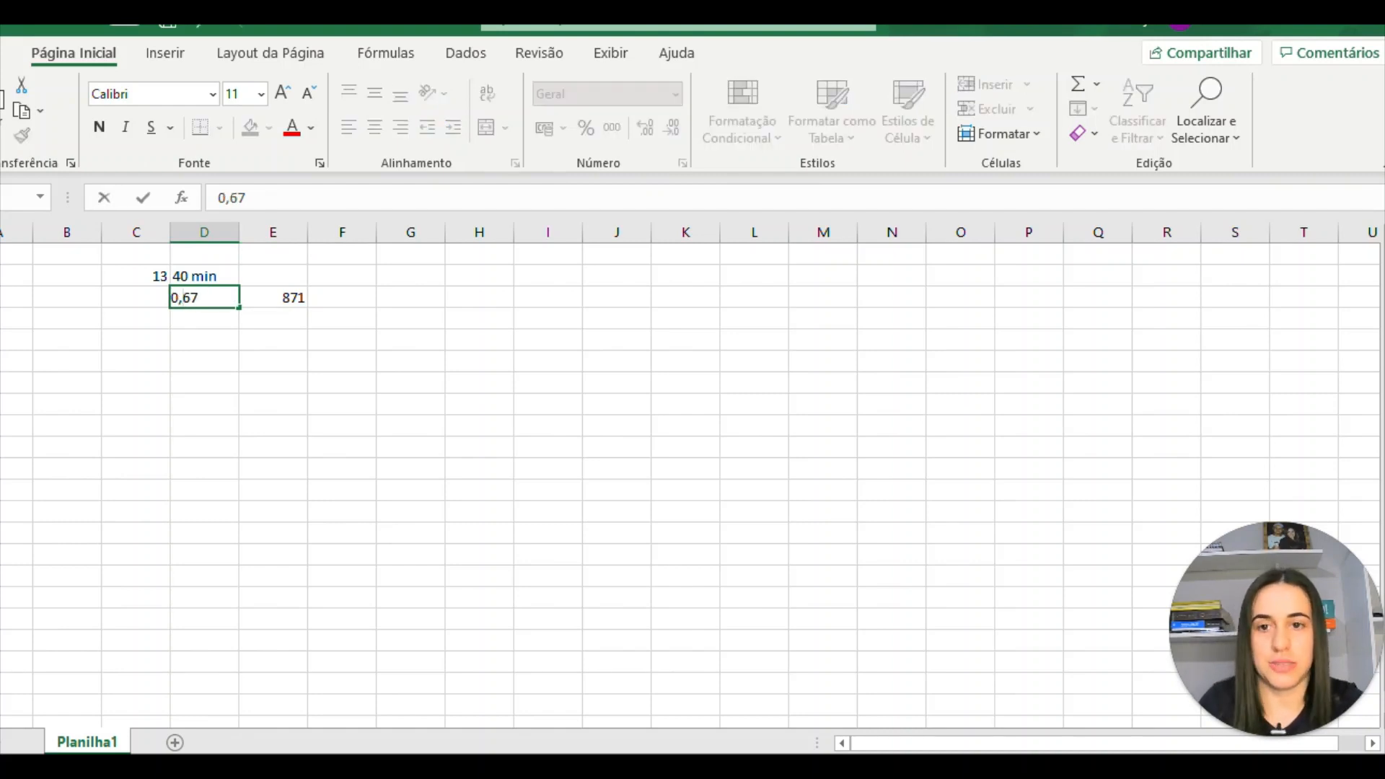
left_click(479, 297)
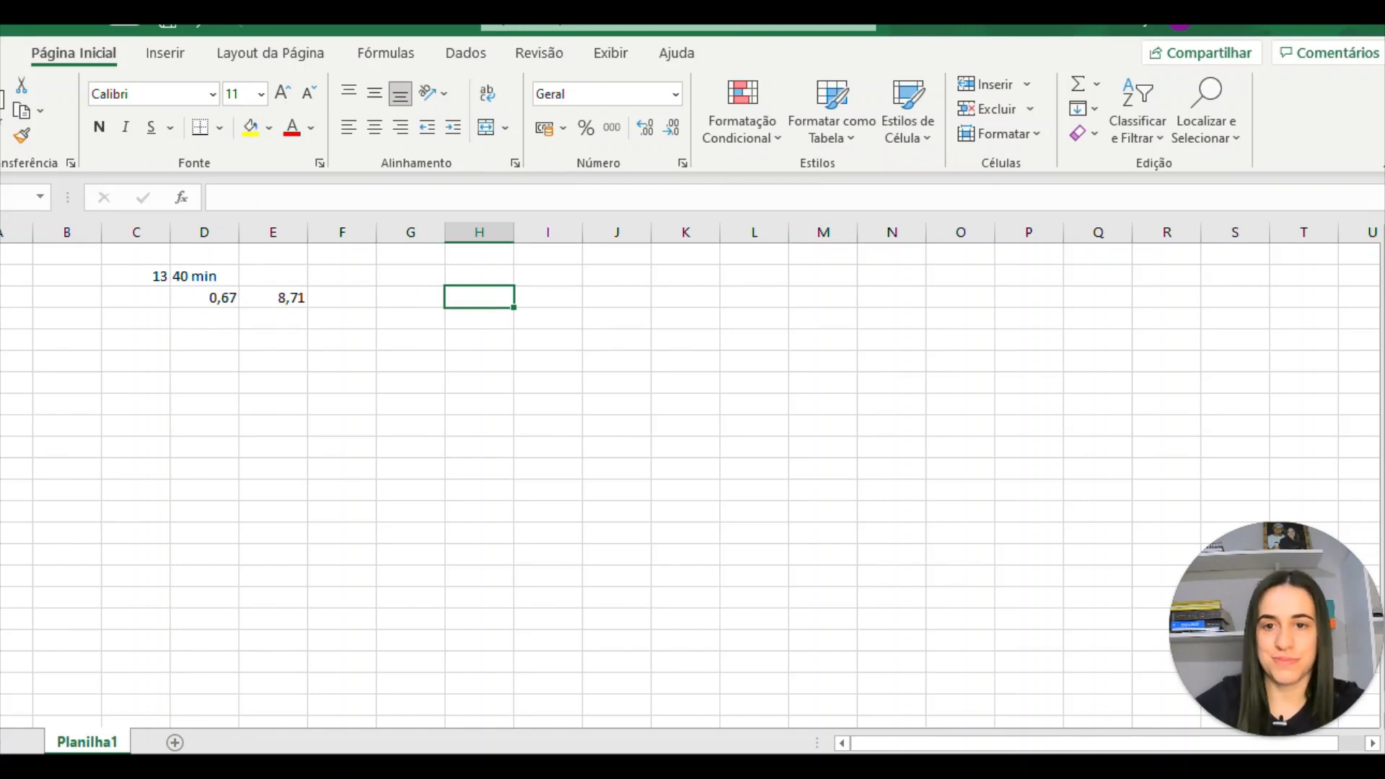
- Enter 7 in E4 and sum E3 and E4 in E5
left_click(273, 319)
type("7")
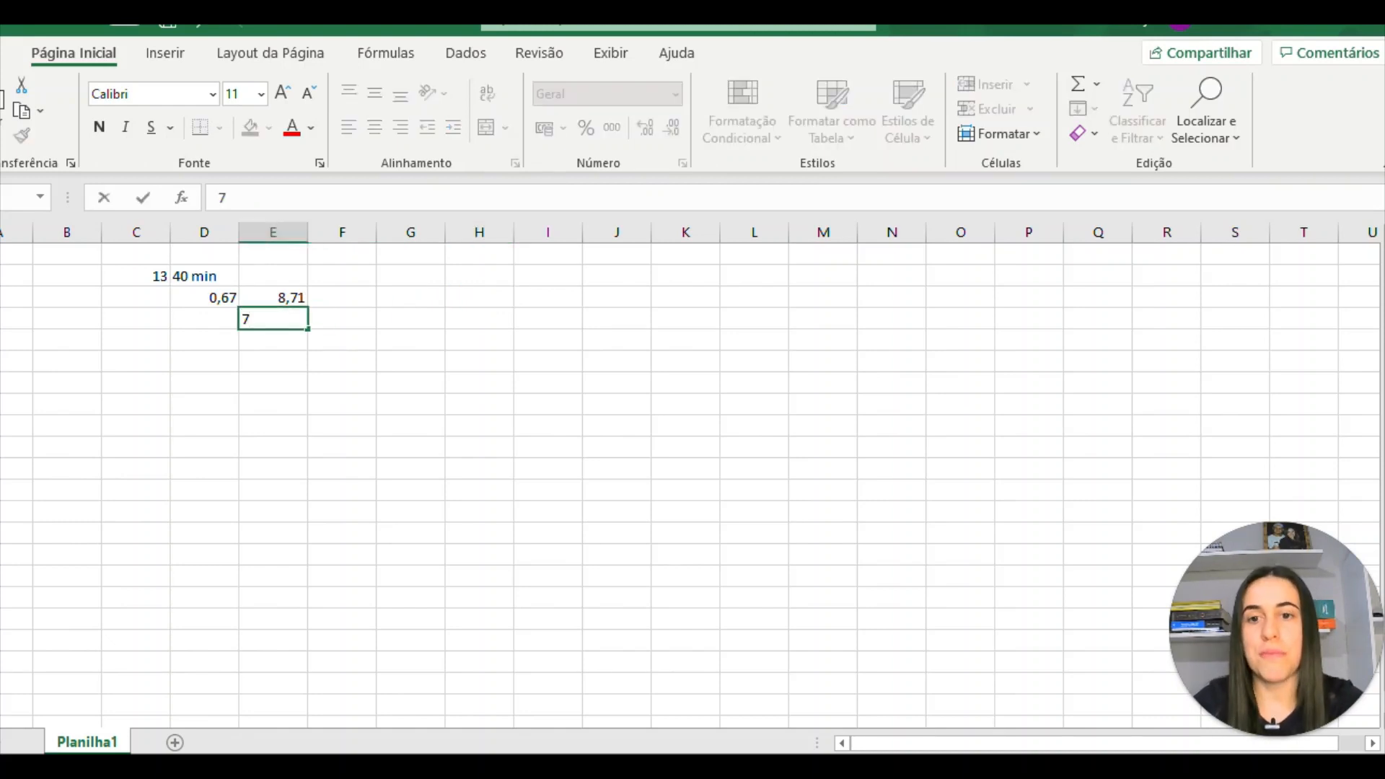
left_click(411, 340)
left_click_drag(272, 297, 273, 340)
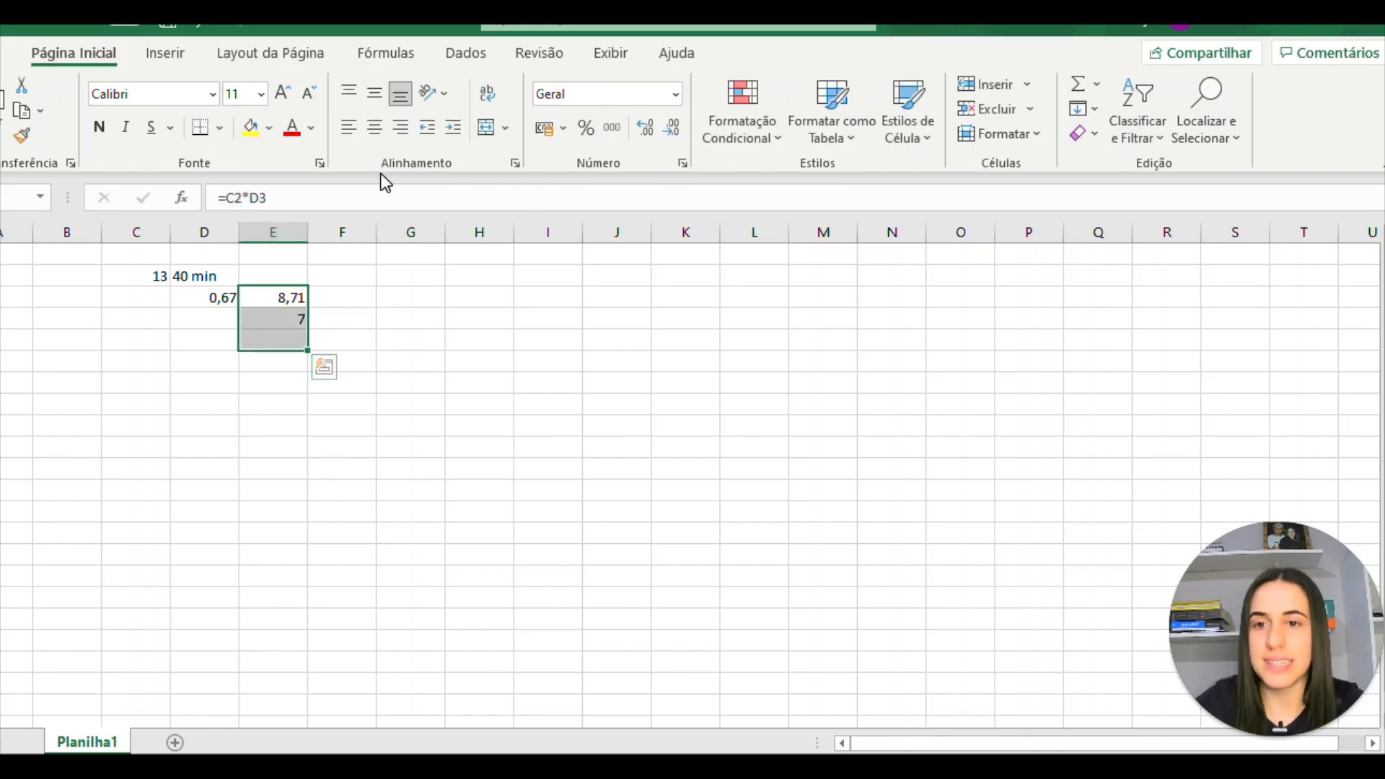
left_click(1077, 85)
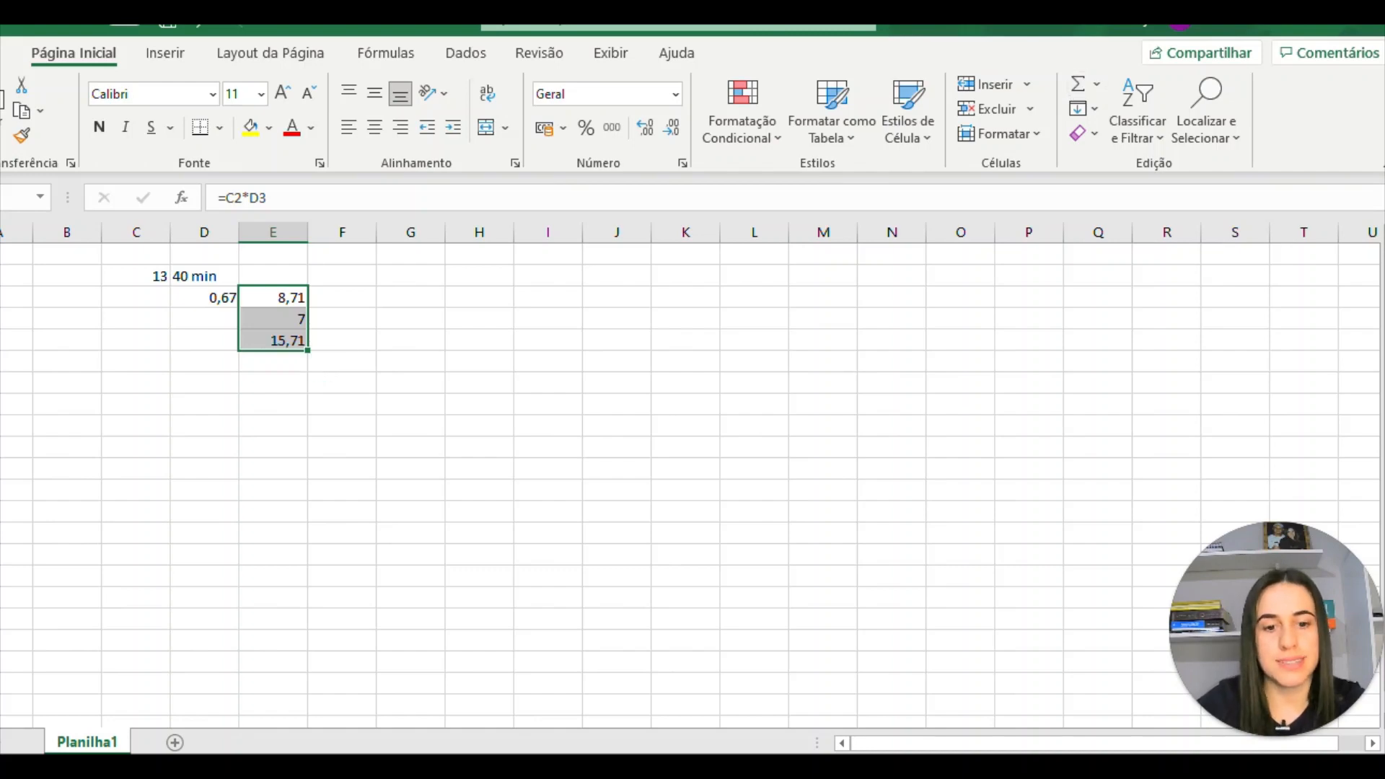
- Back in PJe-Calc, view the time card's monthly occurrence totals and check the intrajornada hours for 11/2017
left_click(746, 768)
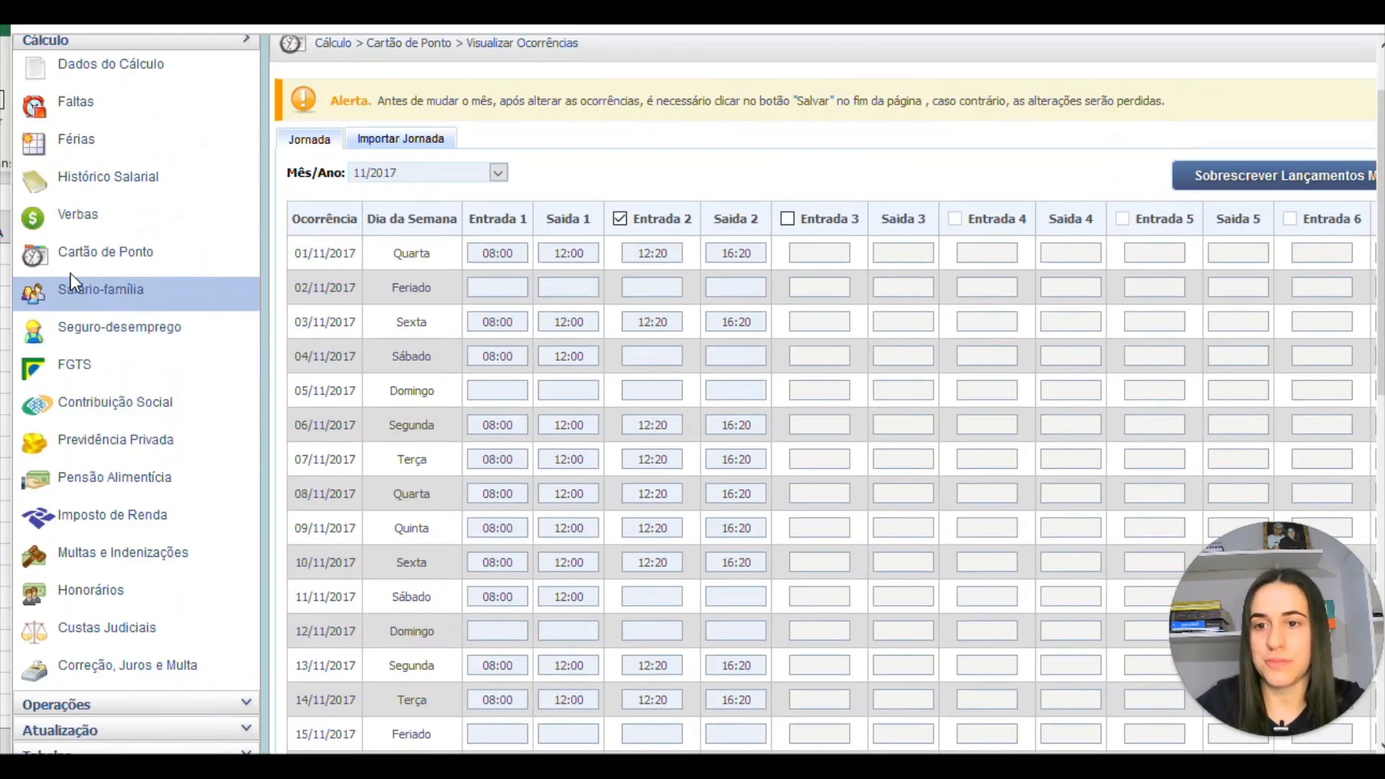
left_click(72, 256)
left_click(660, 270)
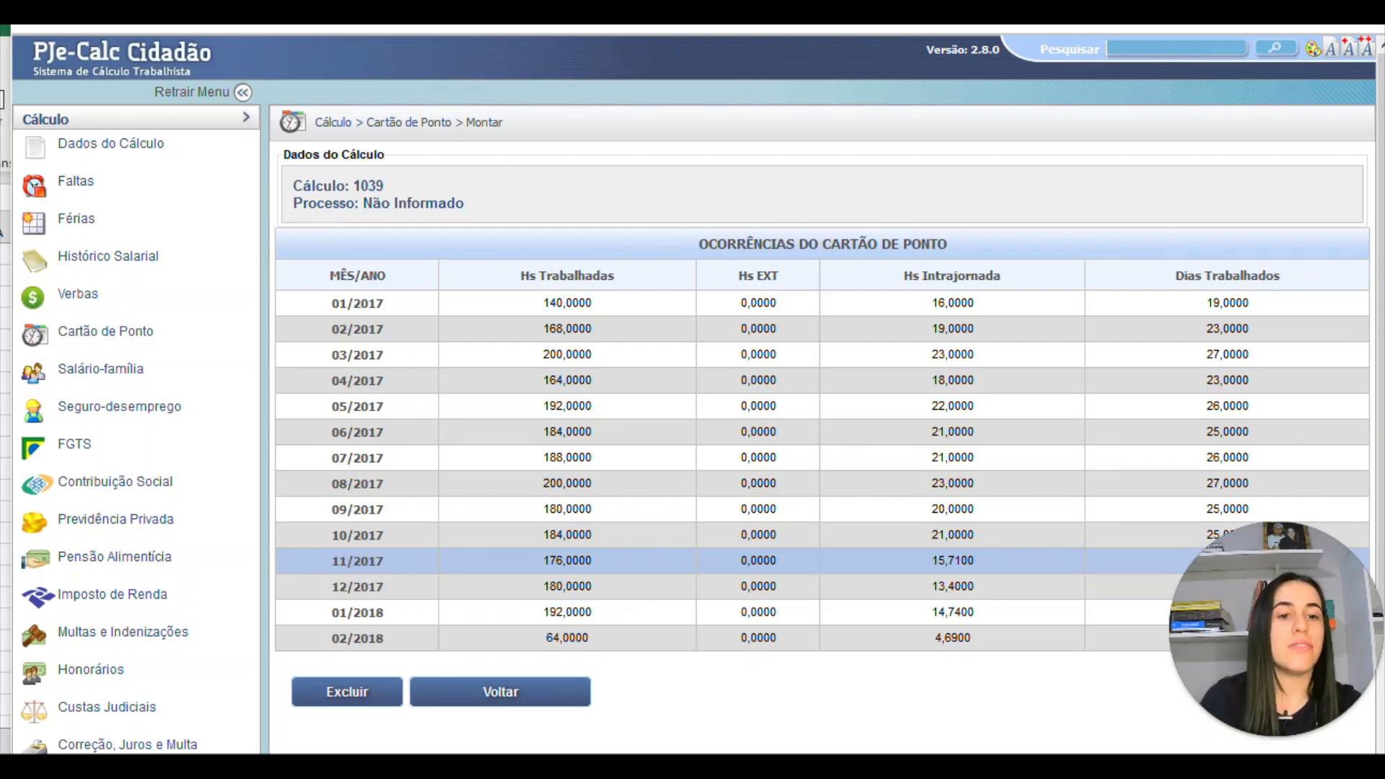
left_click_drag(974, 561, 333, 551)
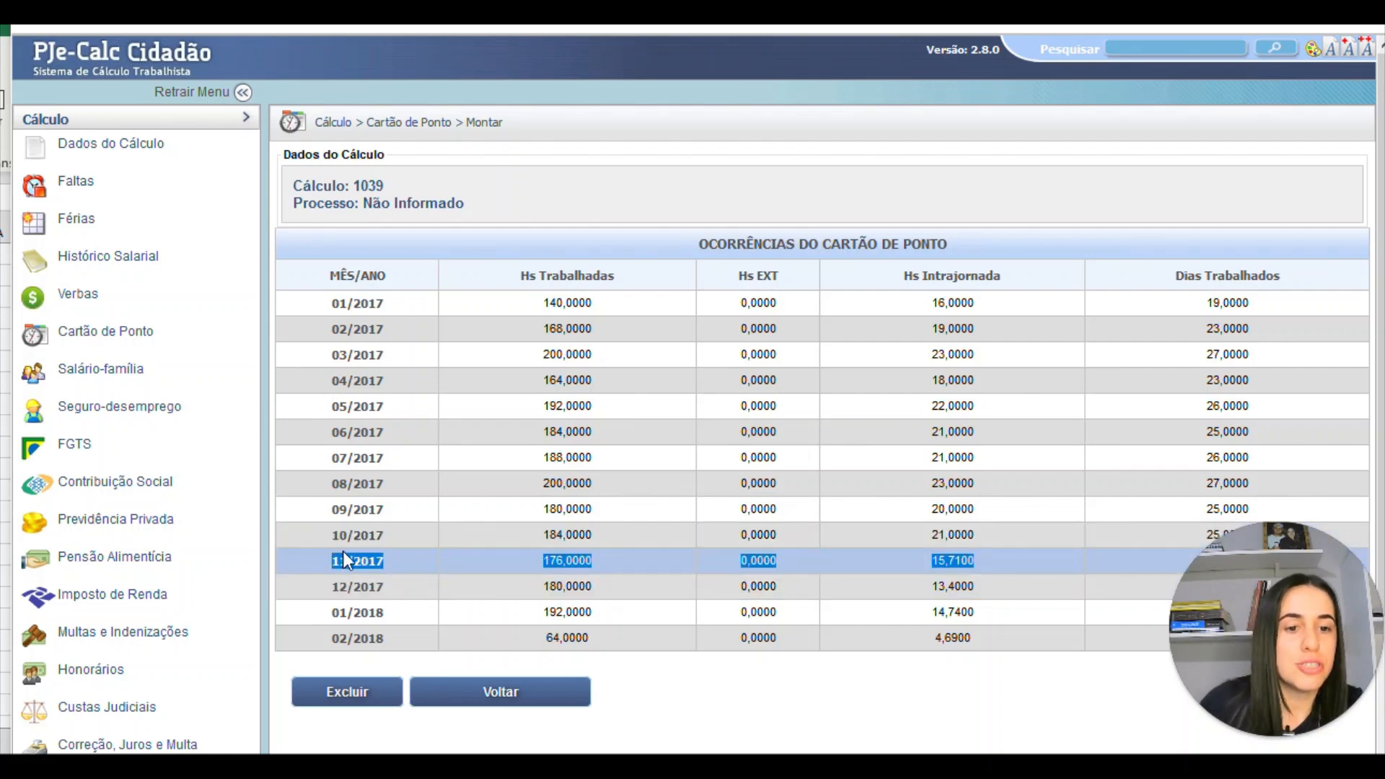
- Set the quantity of INTERVALO INTRAJORNADA POSTERIOR A REFORMA for 11/11/2017 to 30/11/2017 to 8,71, check it against the Excel calculation and save
left_click(80, 293)
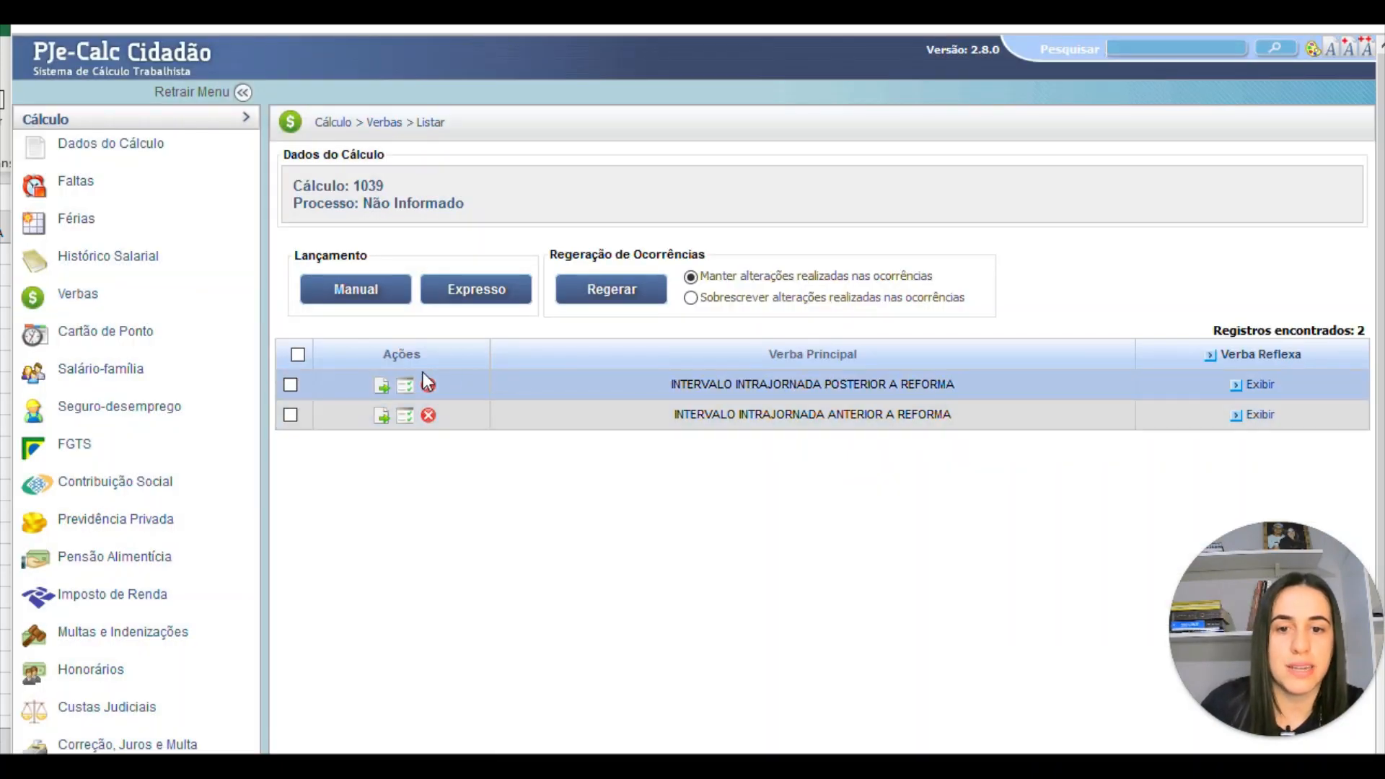
left_click(406, 390)
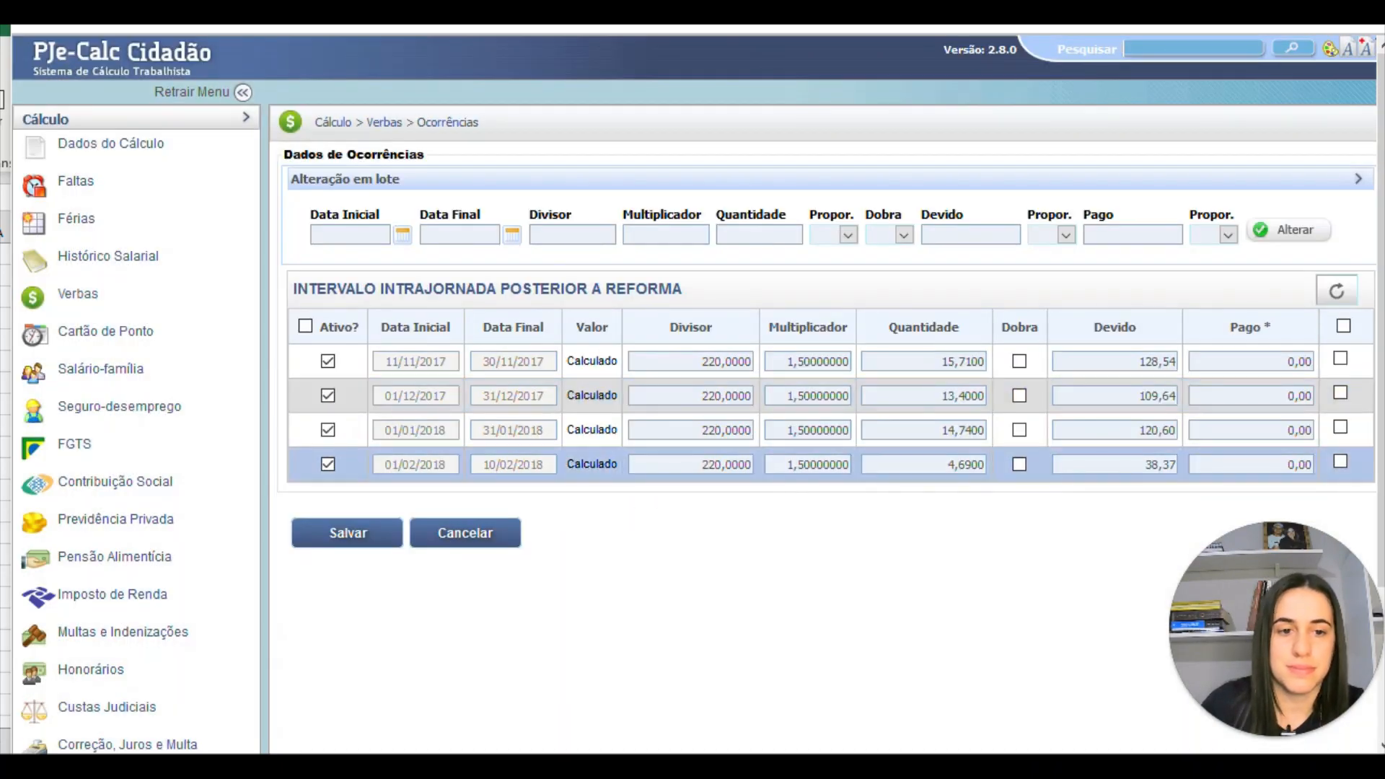
double_click(963, 362)
type("8")
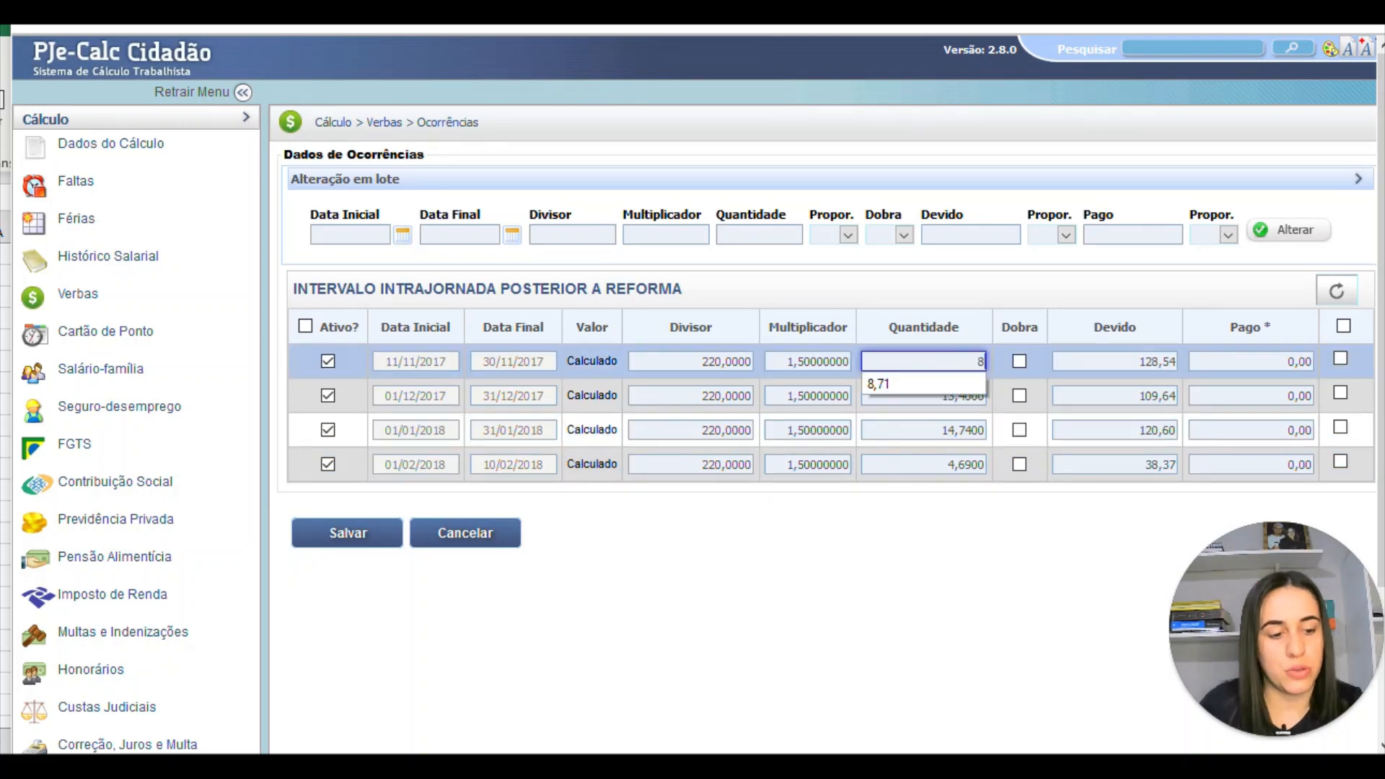
type(",71")
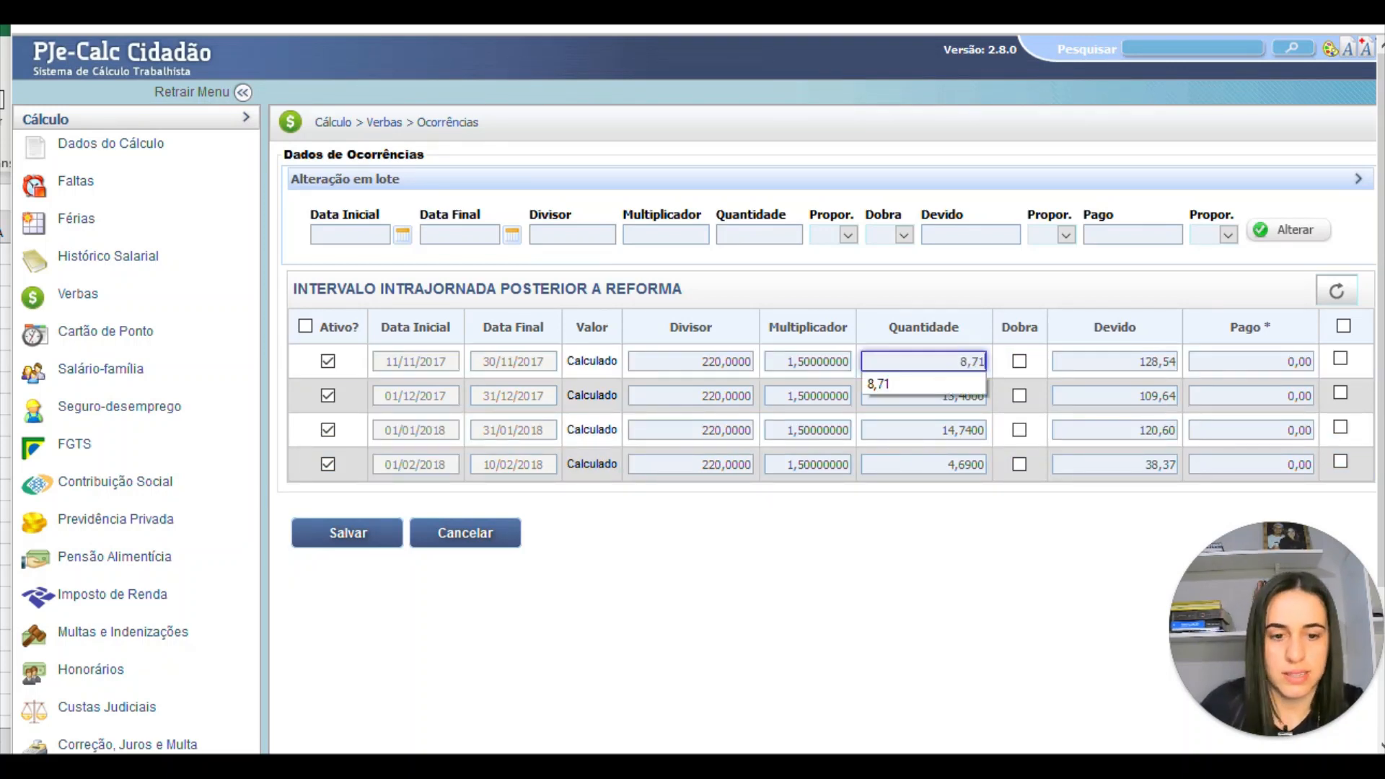
left_click(805, 774)
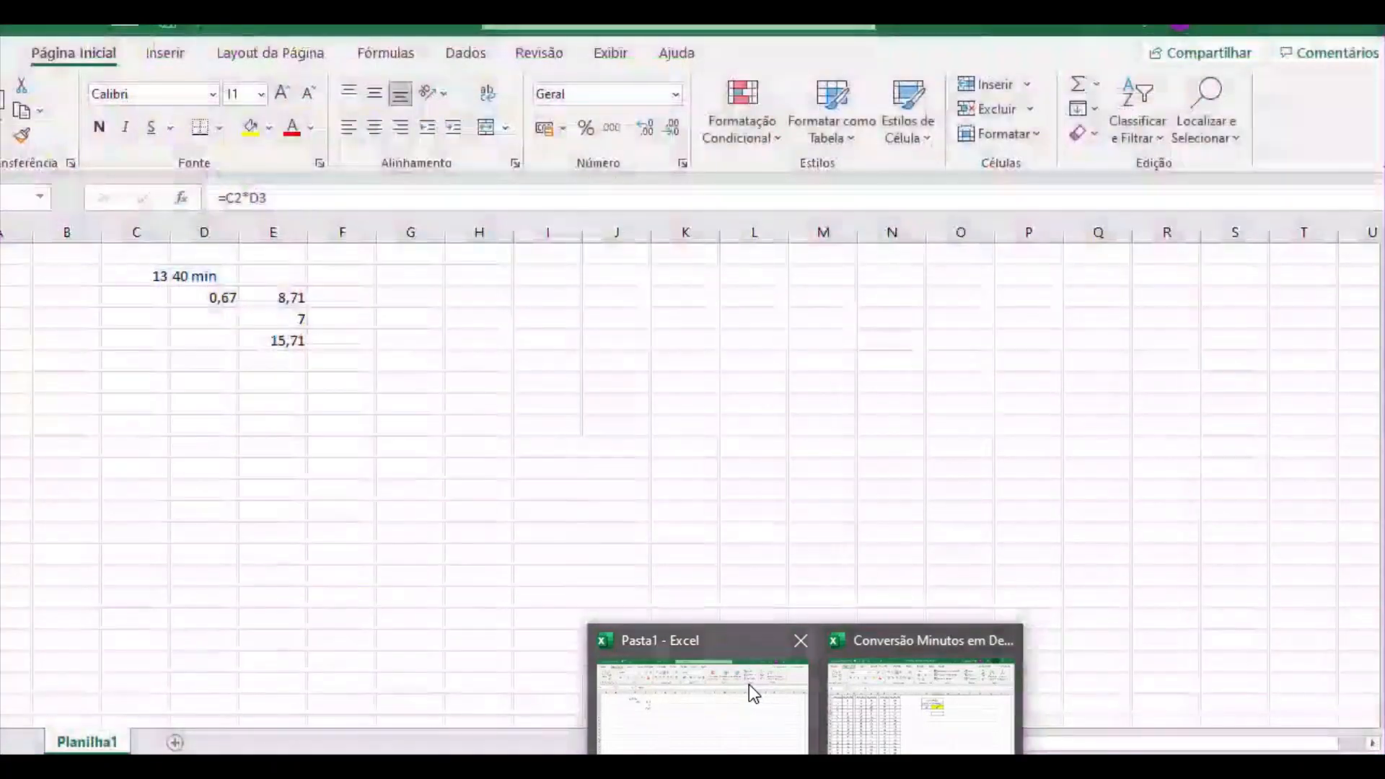
left_click(749, 684)
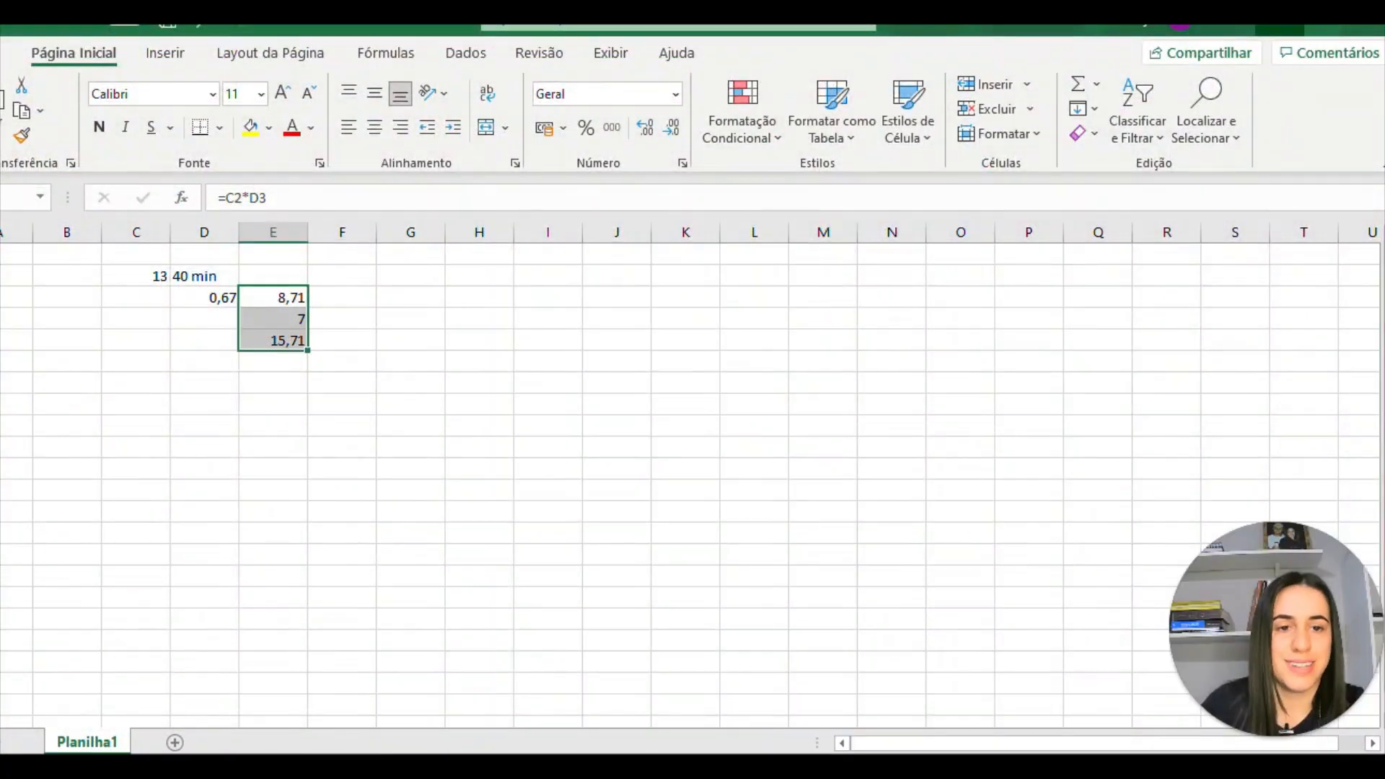
left_click(1280, 26)
left_click(365, 534)
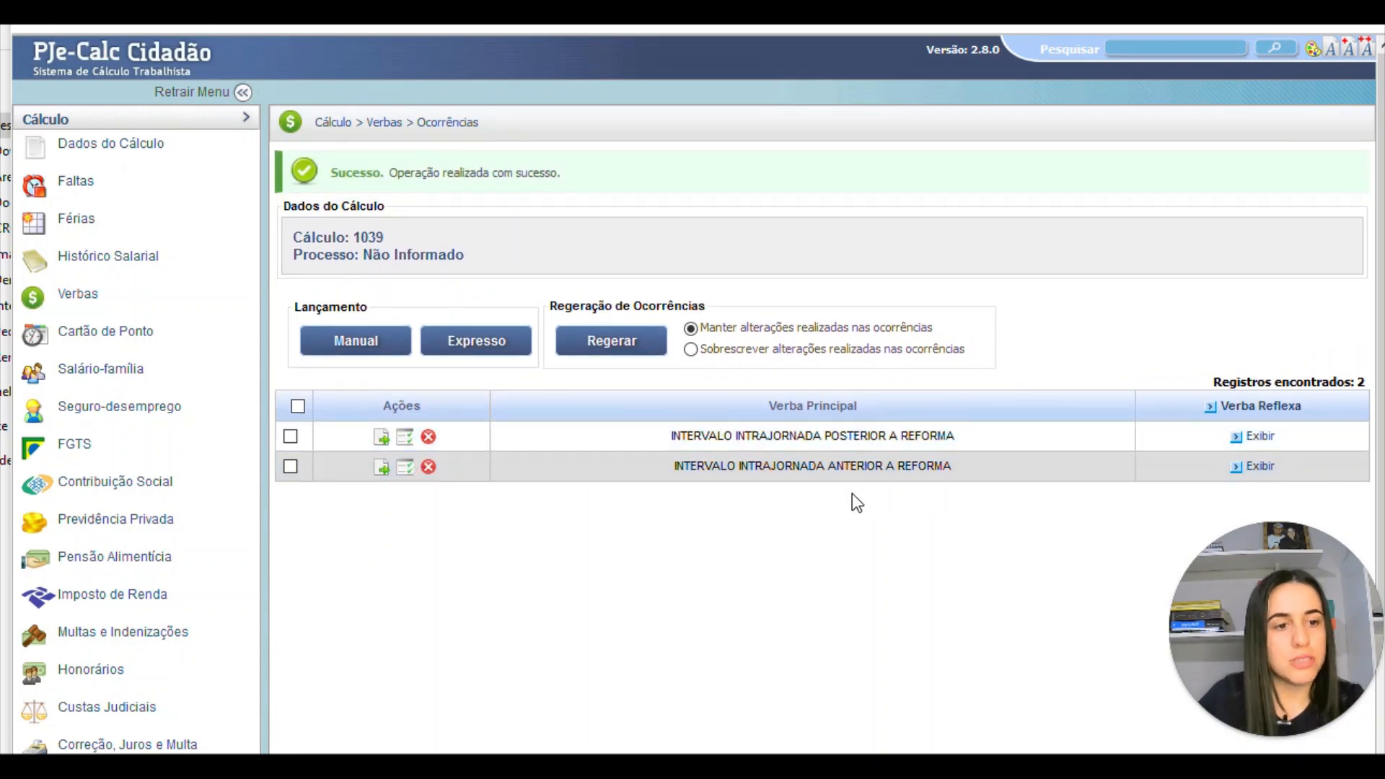
- Liquidate the calculation again with the liquidation date 30/09/2021 and review the listed pending items
left_click(197, 127)
left_click(101, 145)
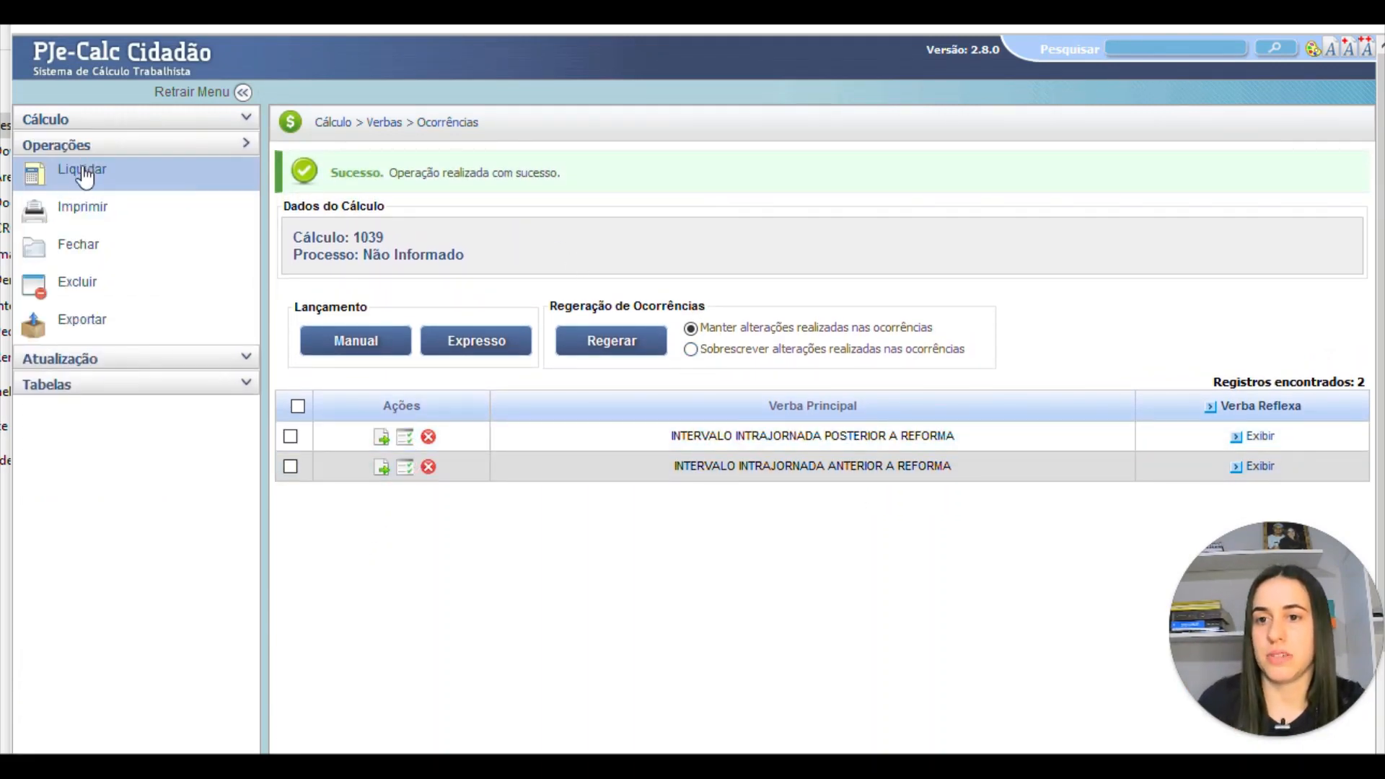
left_click(83, 173)
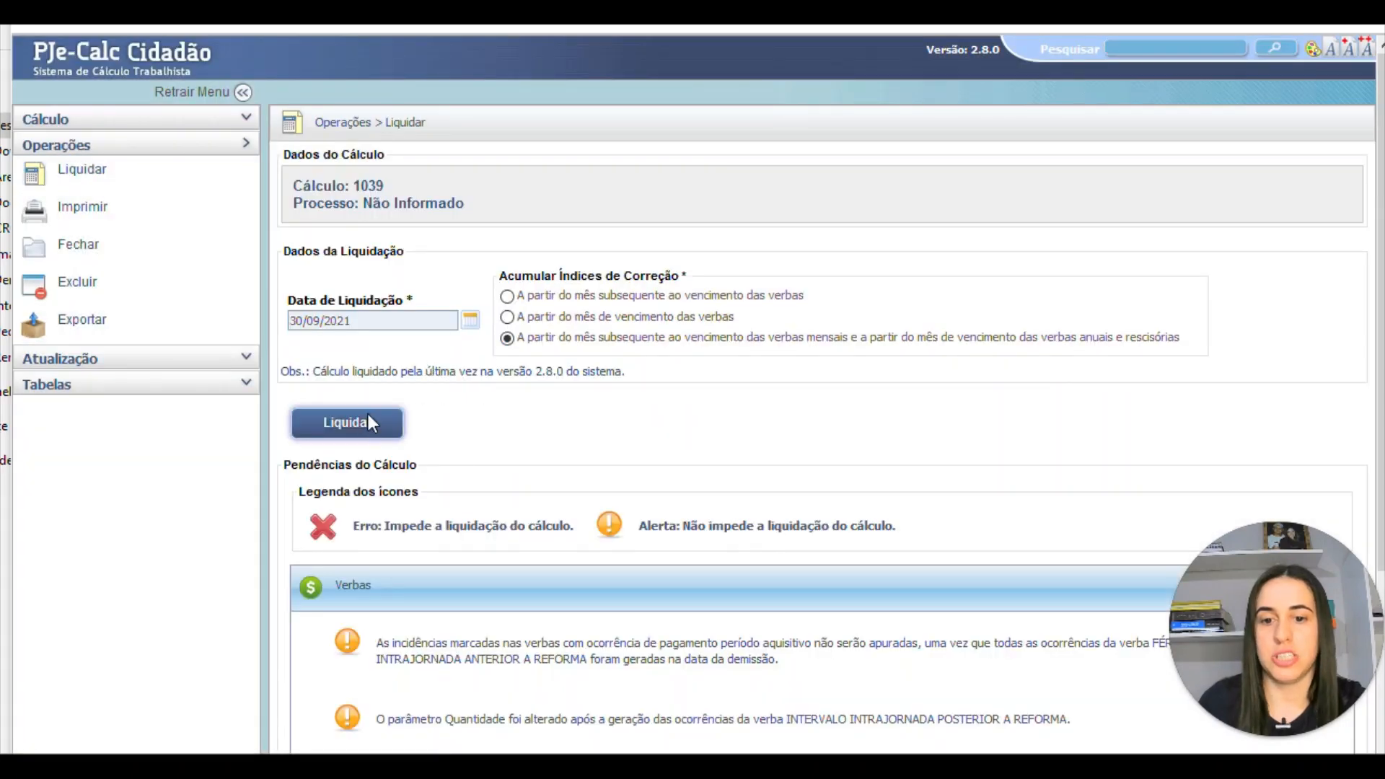
left_click(370, 421)
scroll(566, 450, "down", 4)
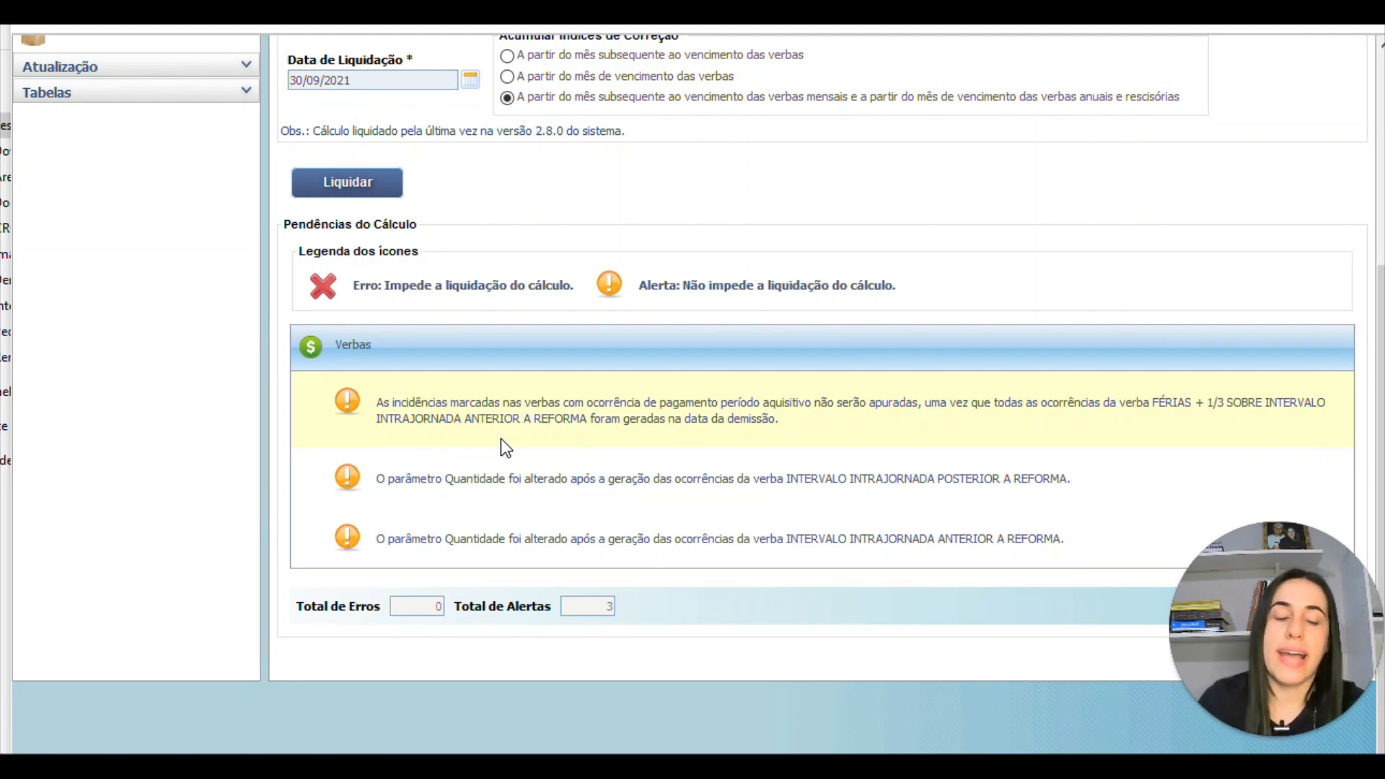
scroll(501, 439, "up", 4)
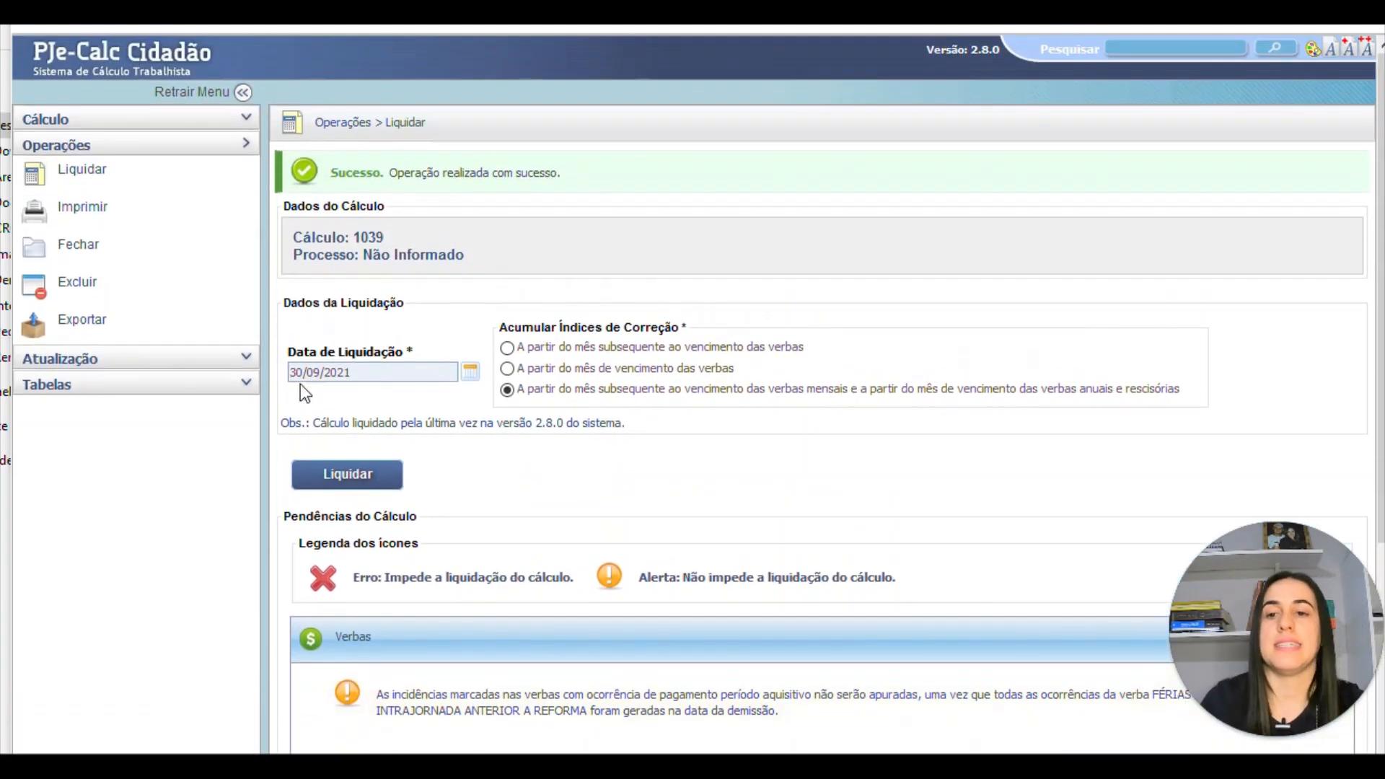
- Print the calculation report as a PDF with the preselected sections and open it in Adobe Acrobat Reader DC
left_click(103, 228)
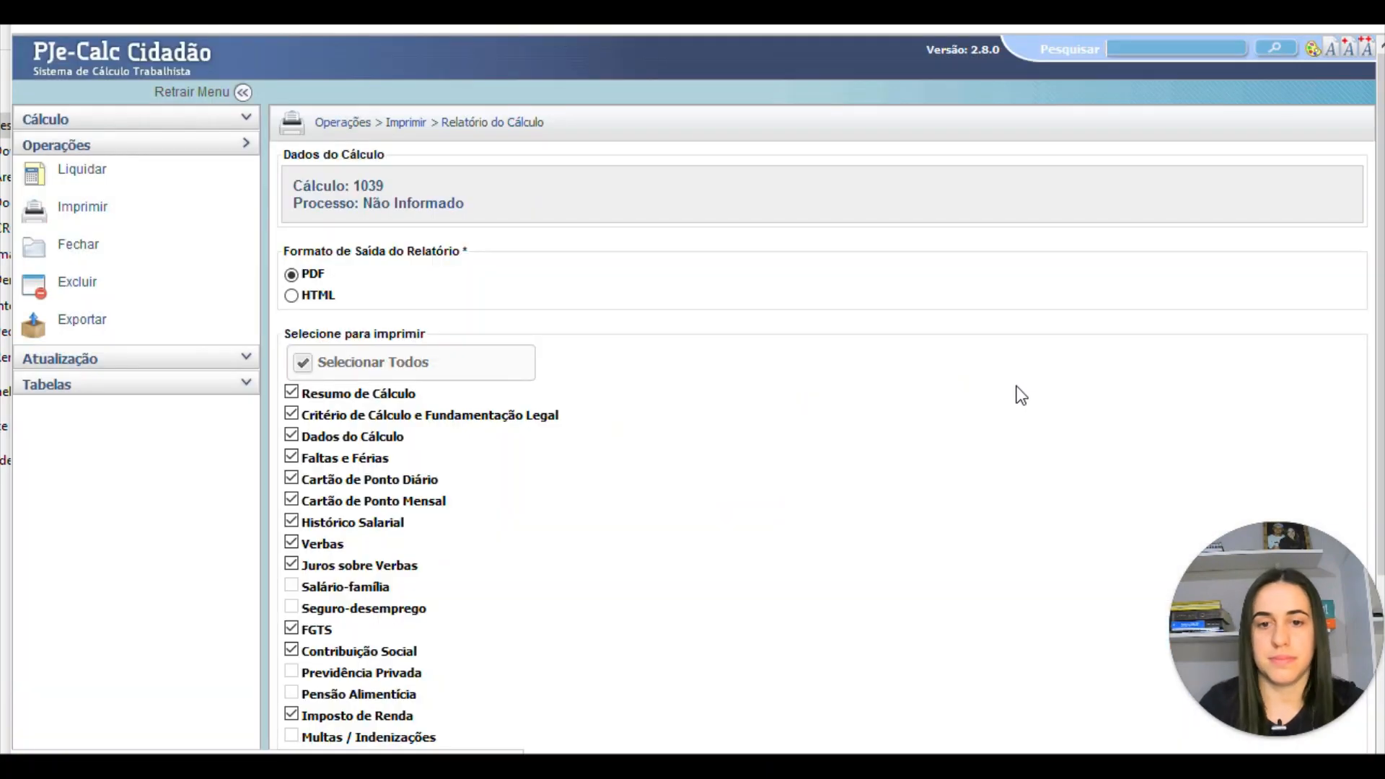
scroll(503, 546, "down", 3)
left_click(389, 602)
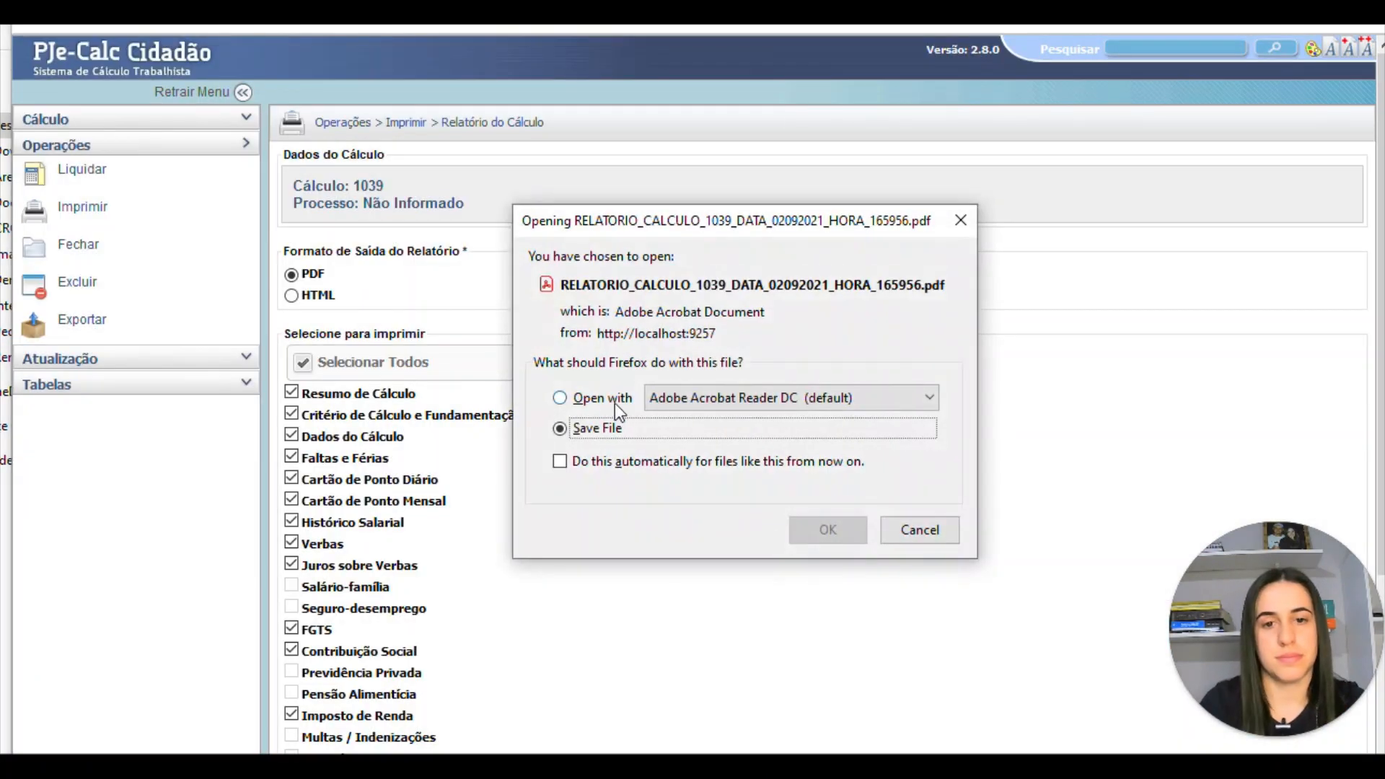
left_click(602, 396)
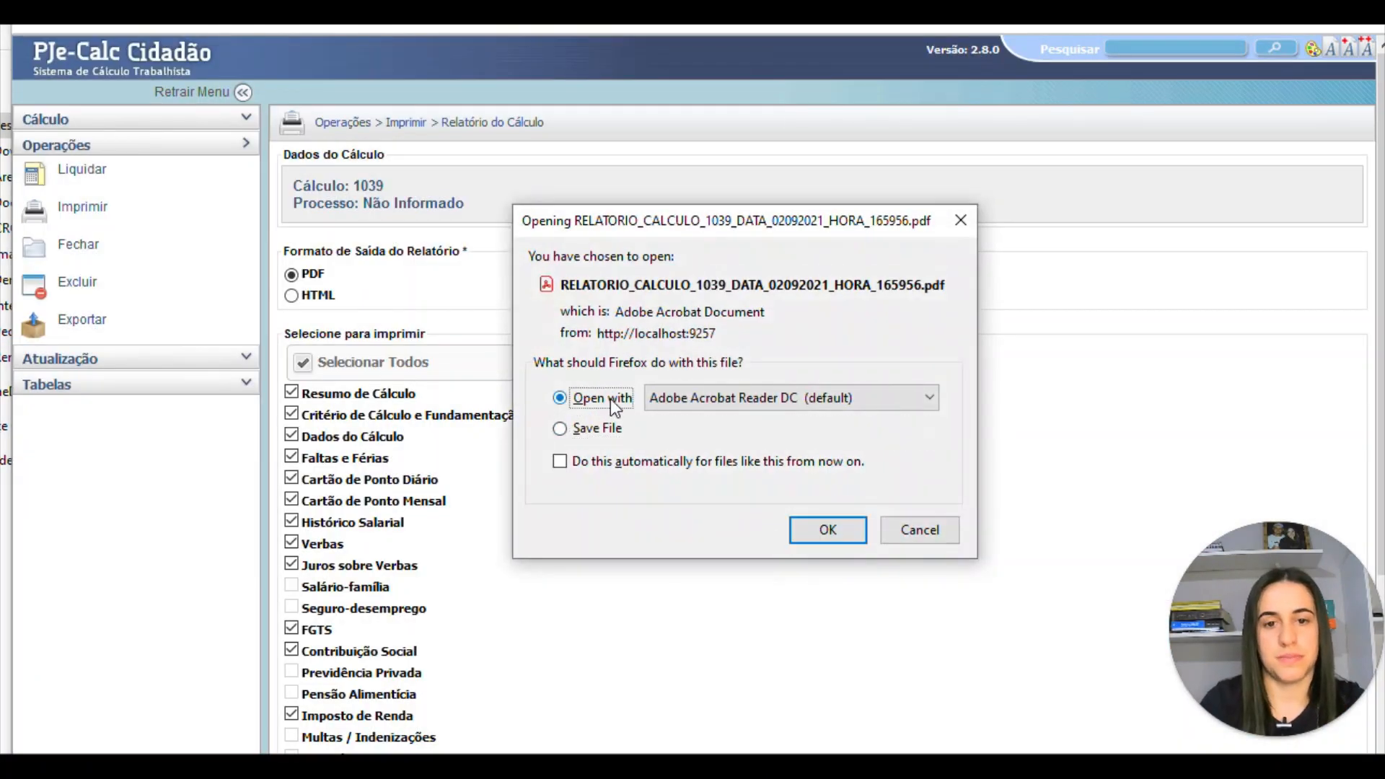
left_click(826, 538)
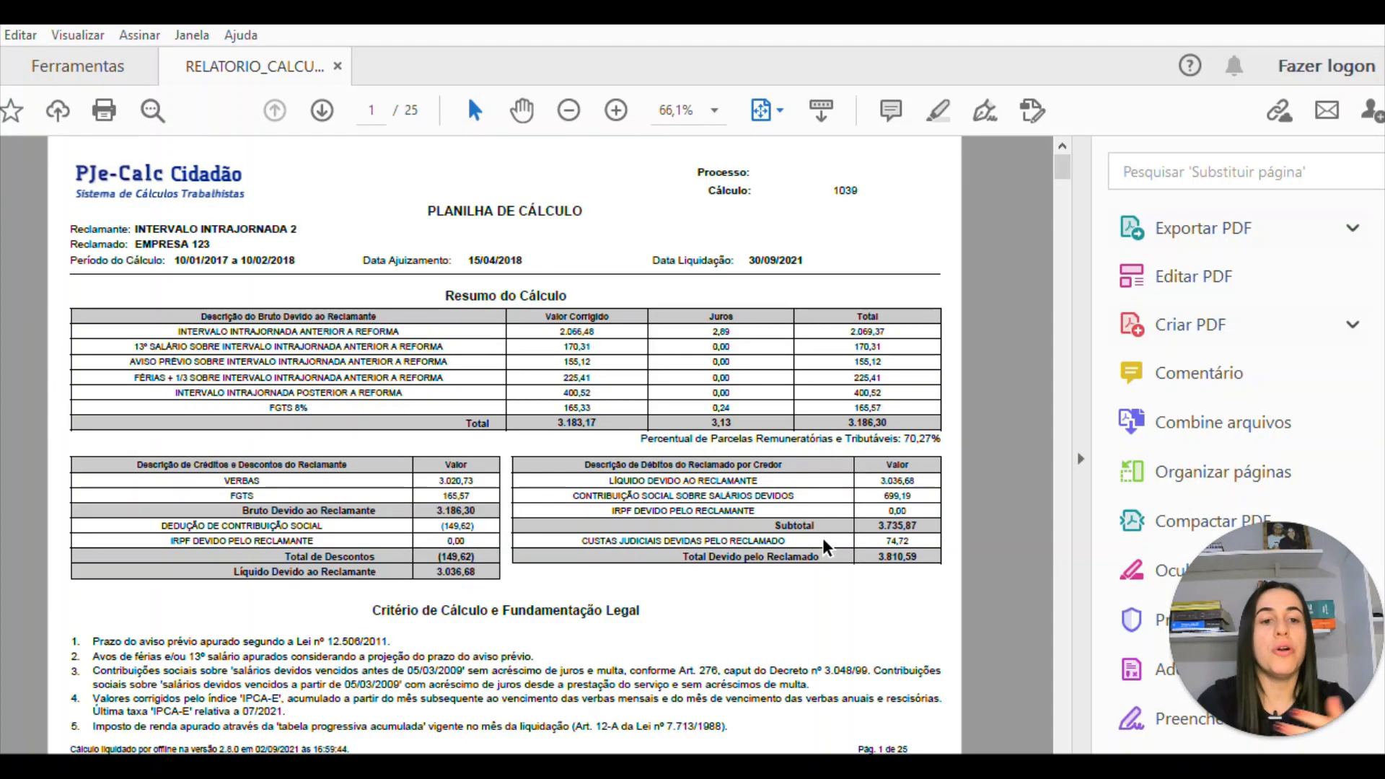
- Collapse the tools pane, view the report at 90% zoom and examine the Resumo do Cálculo amounts before and after the reform
left_click(1081, 456)
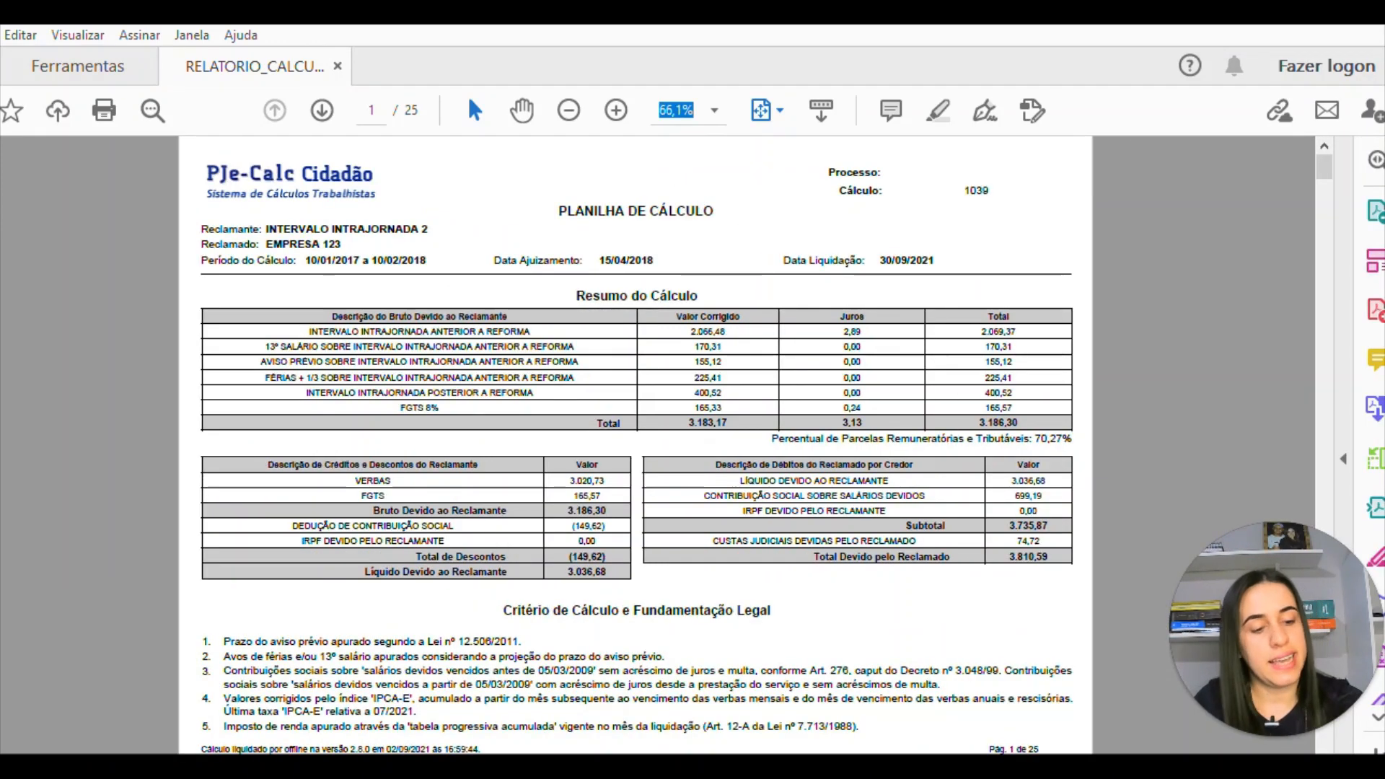
left_click(676, 110)
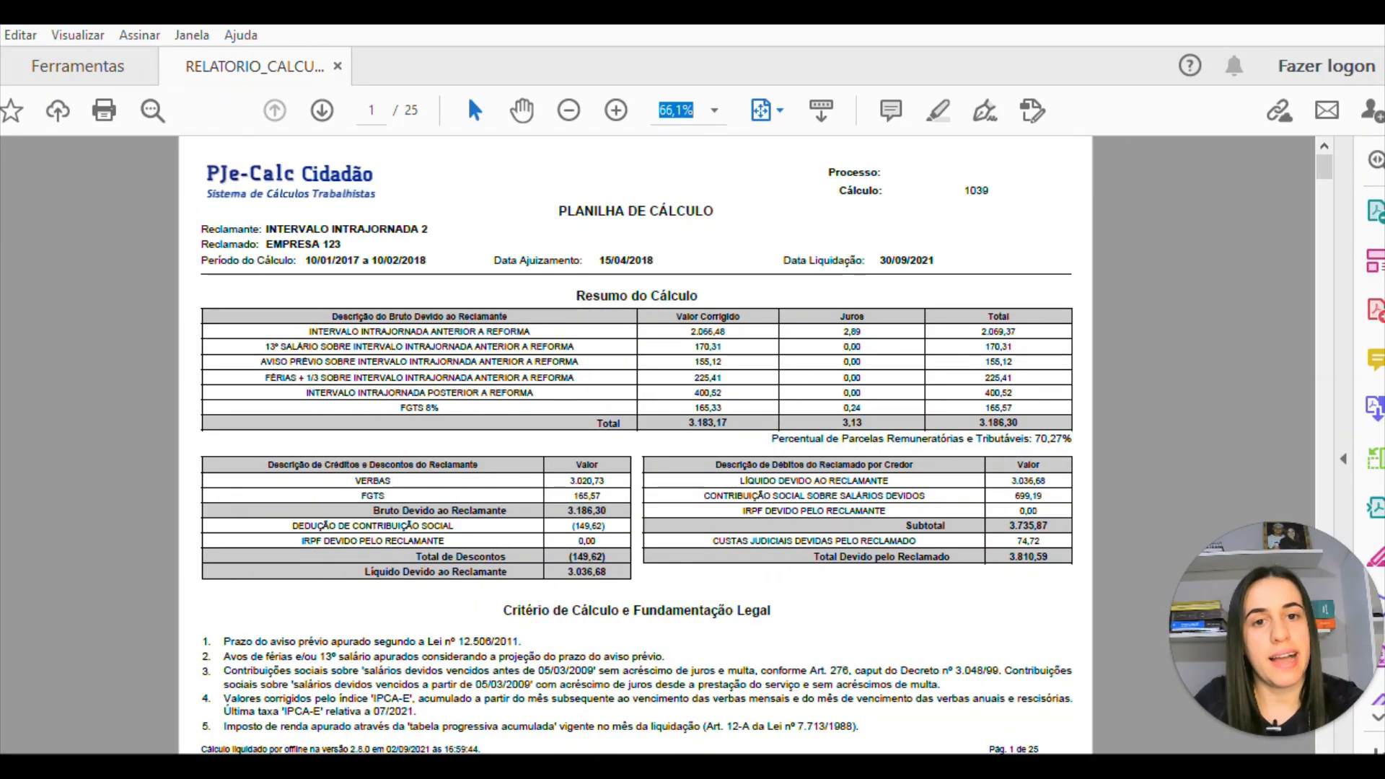
key("BackSpace")
type("90")
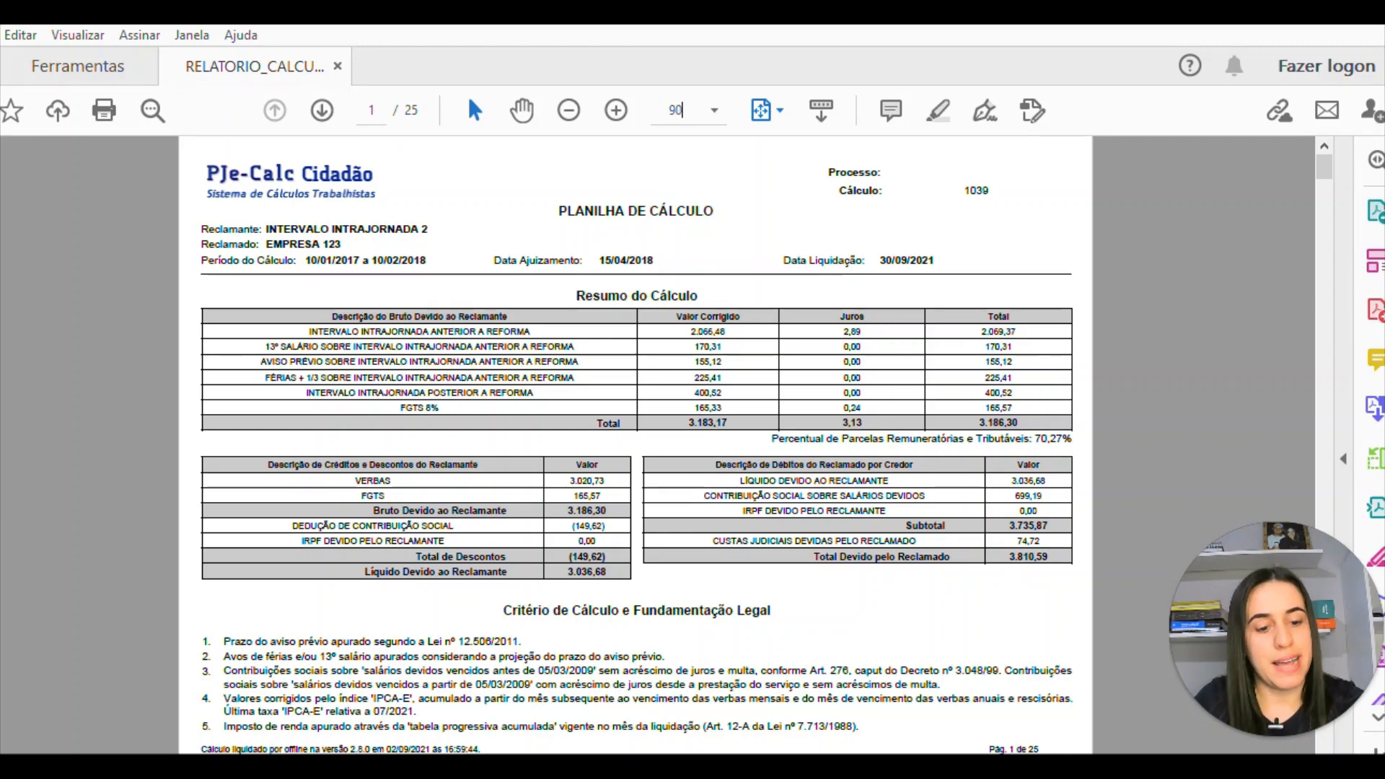
key("Return")
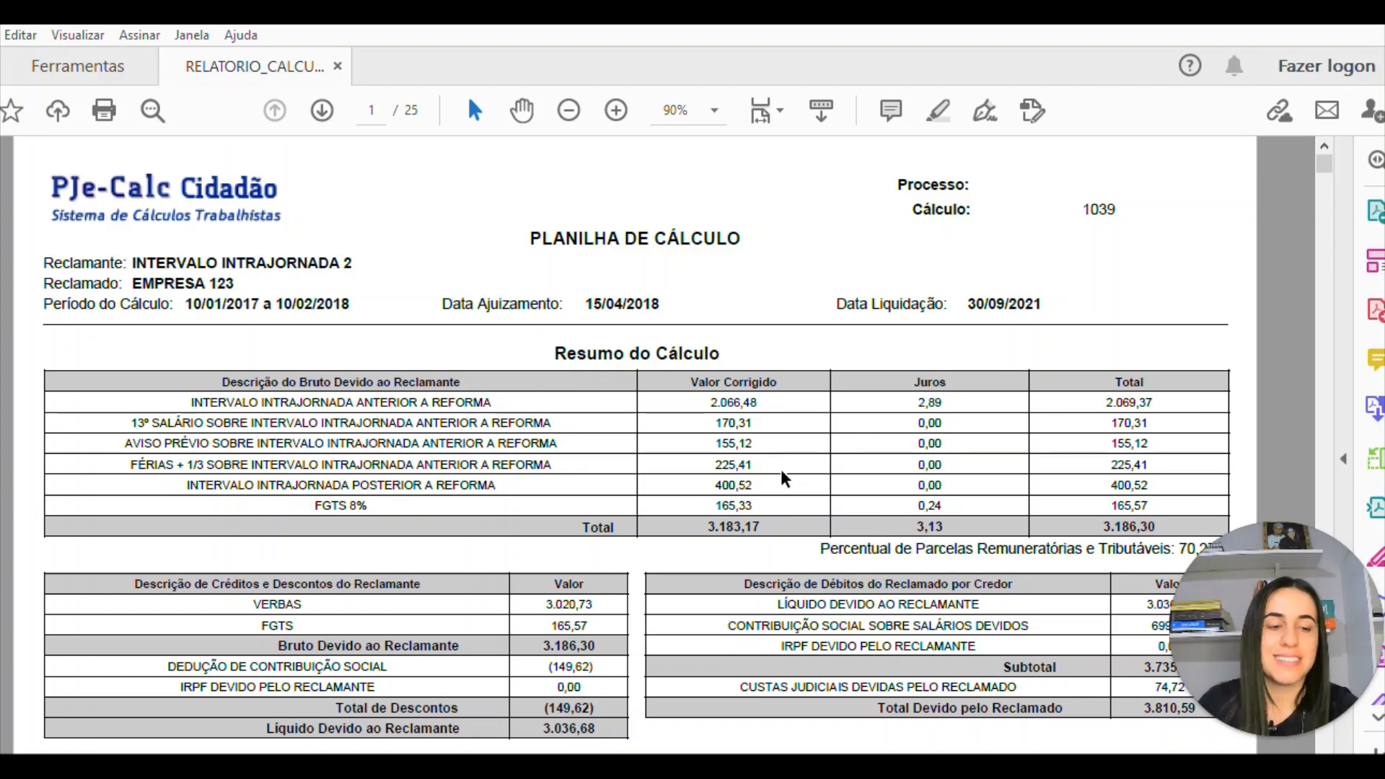
scroll(772, 498, "down", 3)
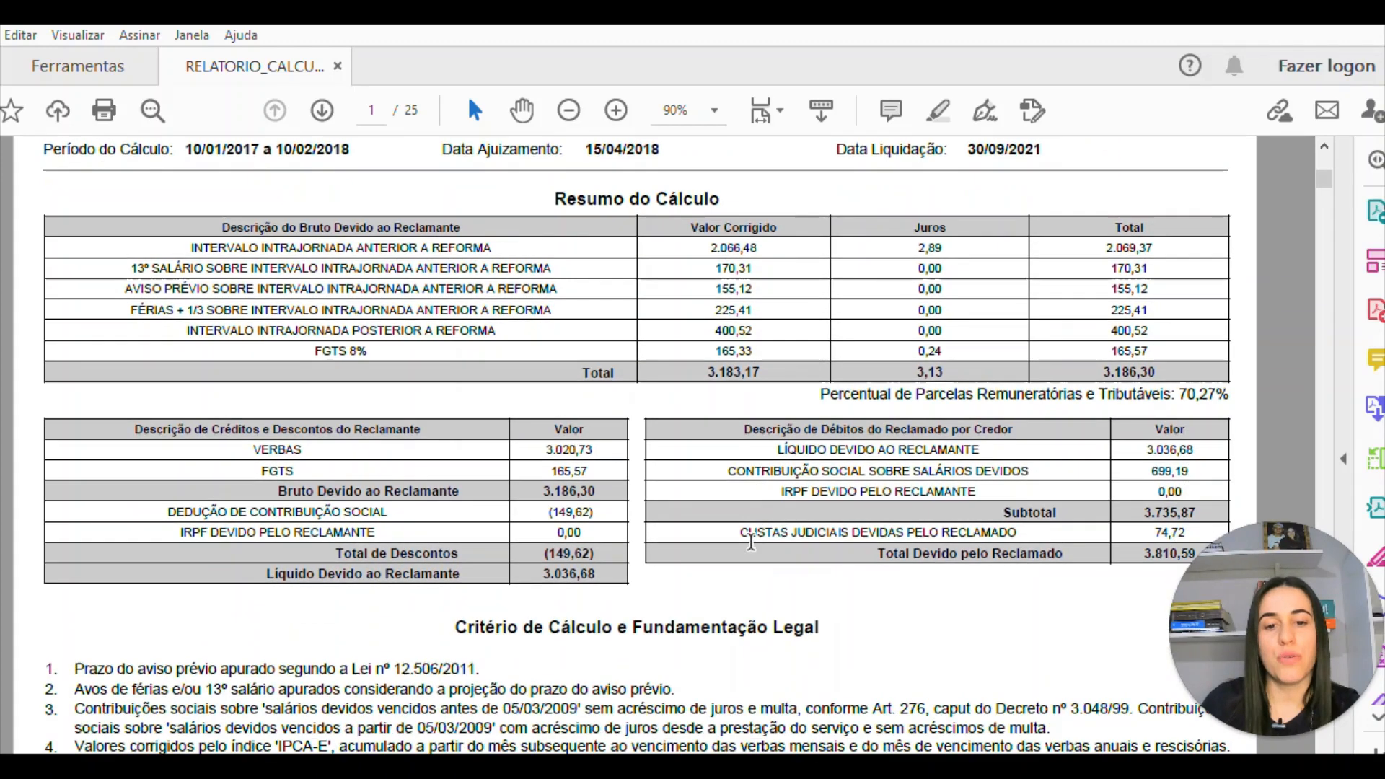
scroll(711, 587, "down", 15)
scroll(699, 604, "up", 20)
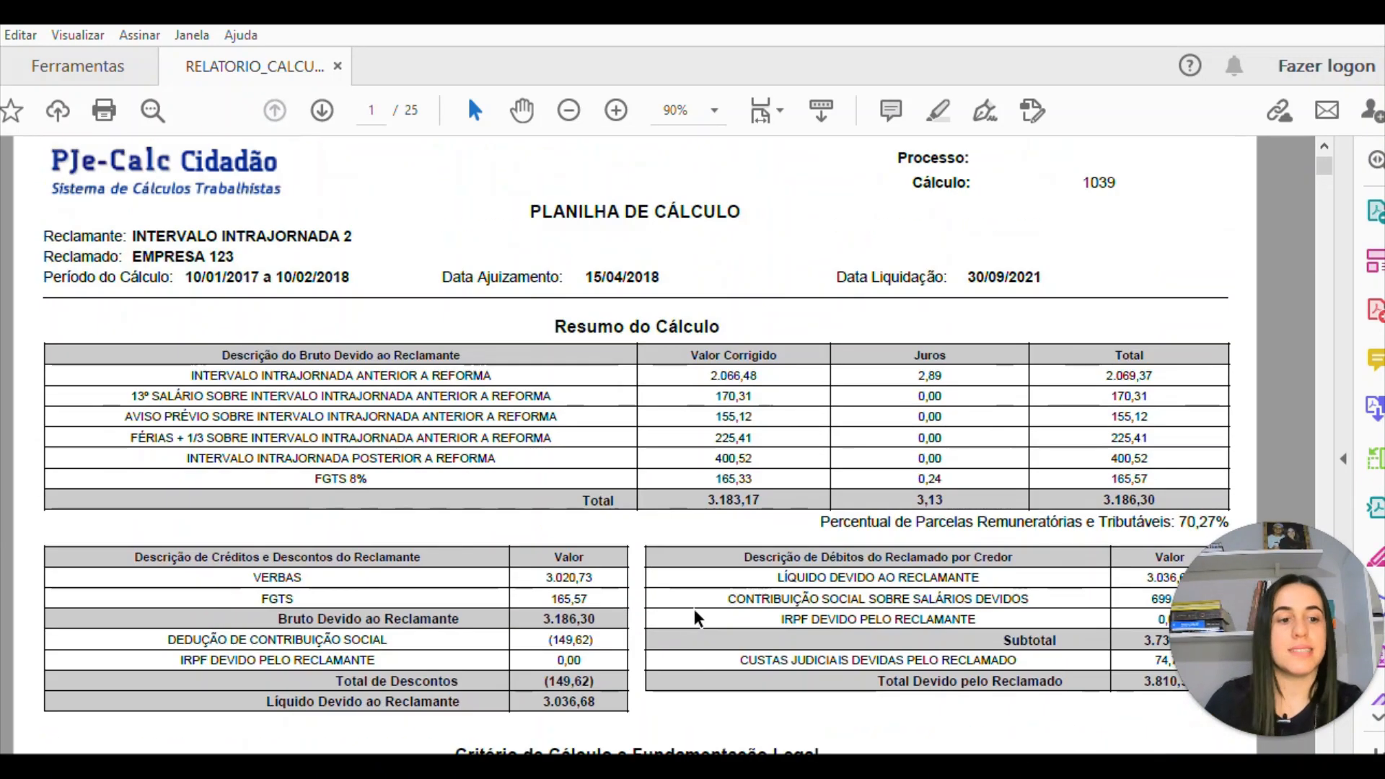